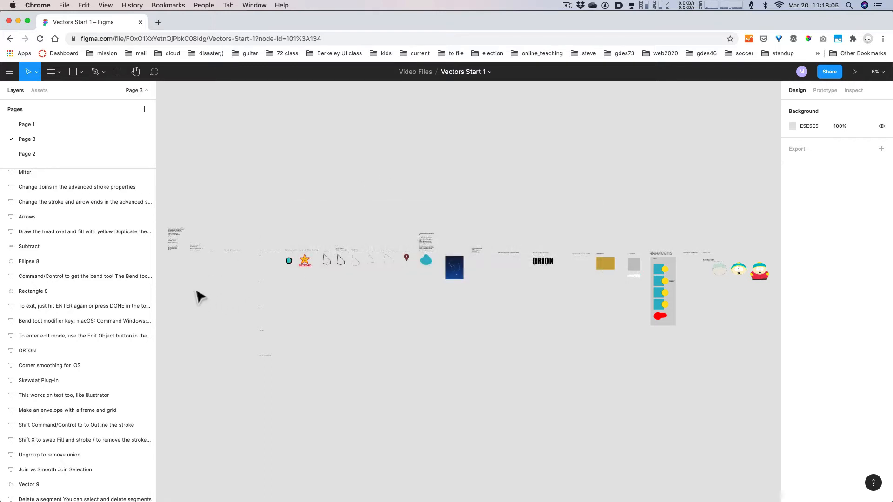
- Zoom and pan to the vector edit mode notes on Page 3, leaving space below, and pick the Pen
scroll(172, 279, up, 1)
scroll(173, 288, up, 1)
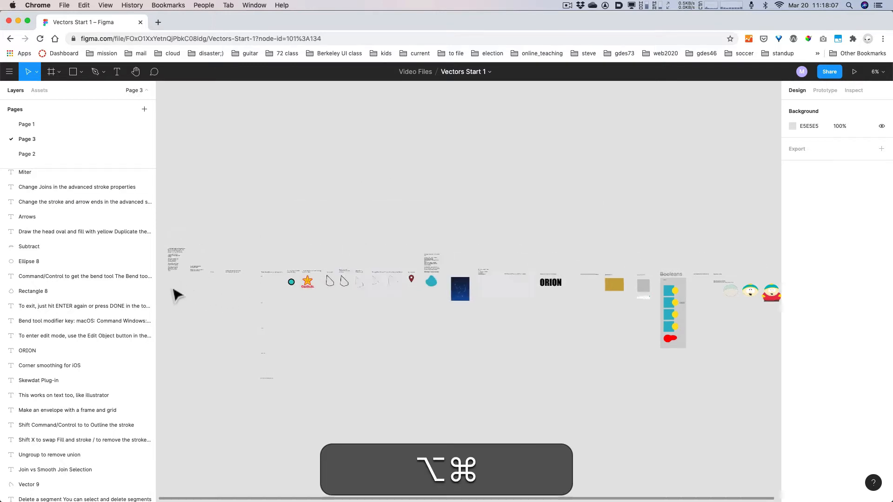
scroll(172, 288, up, 15)
drag(218, 203, 406, 470)
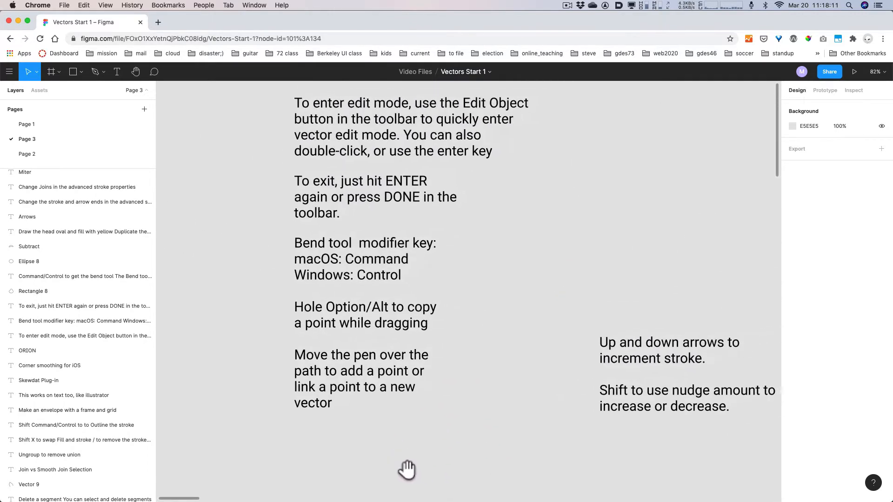
click(378, 462)
scroll(384, 459, down, 3)
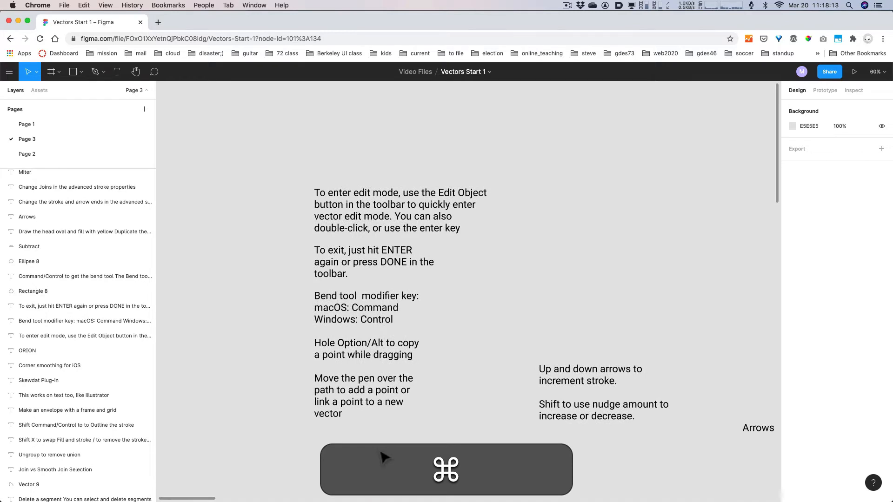
drag(408, 450, 399, 365)
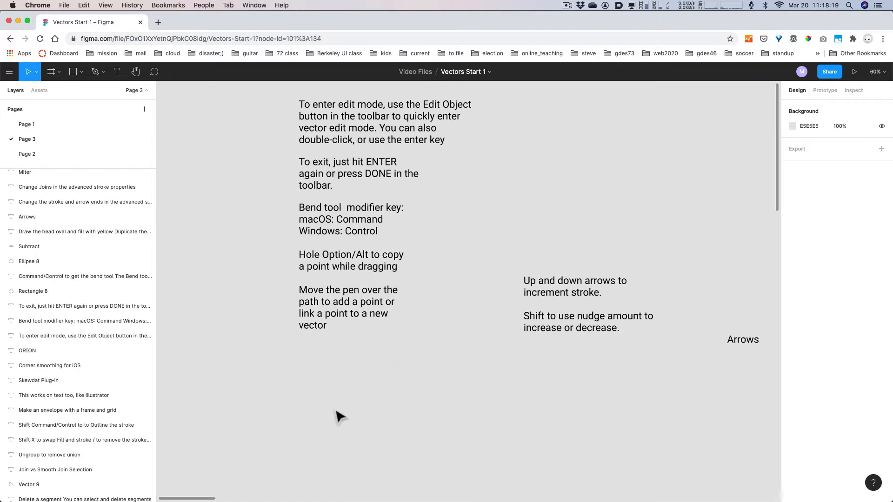
key(p)
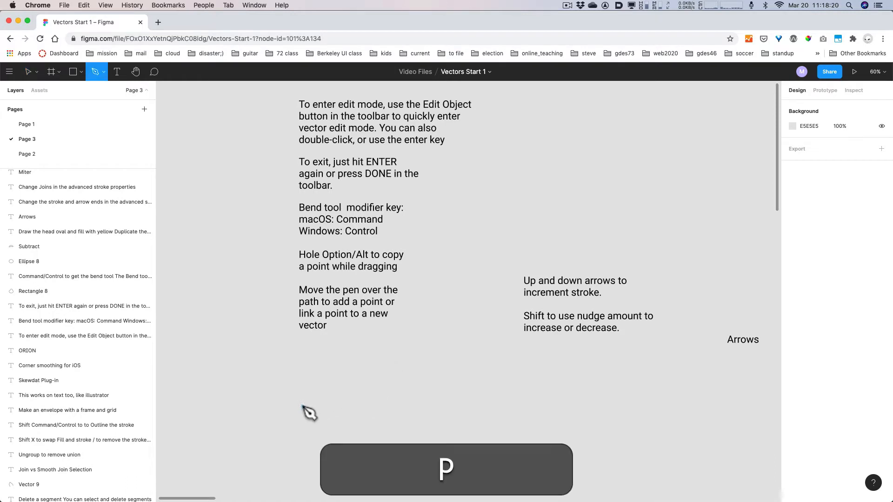
- Draw an open pen path below the notes, with corner points and curved points at the bottom and left side
click(103, 71)
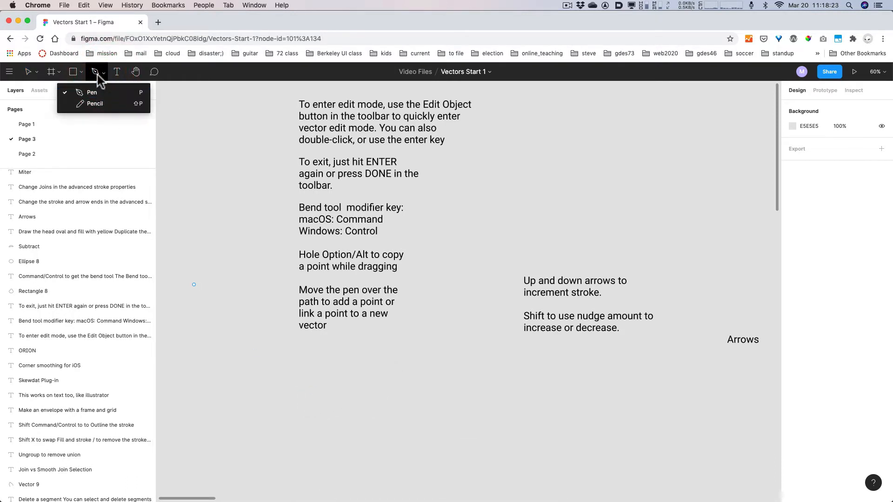
click(97, 74)
click(303, 371)
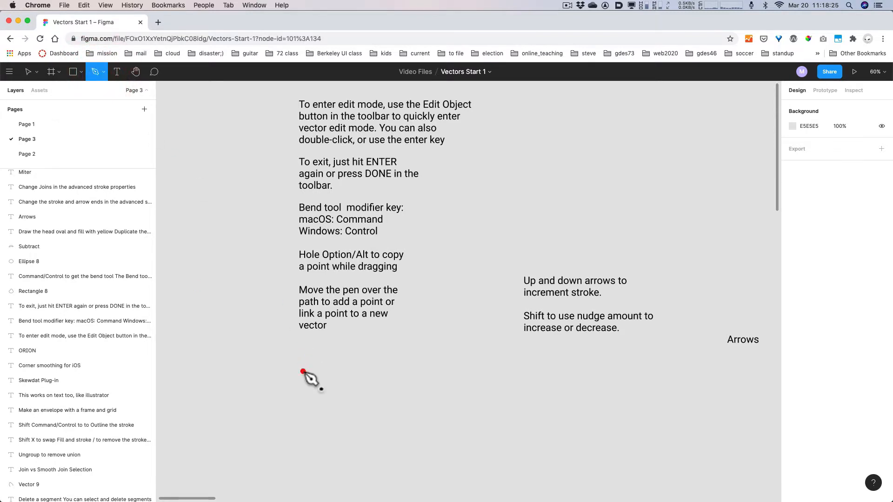
click(368, 385)
click(378, 425)
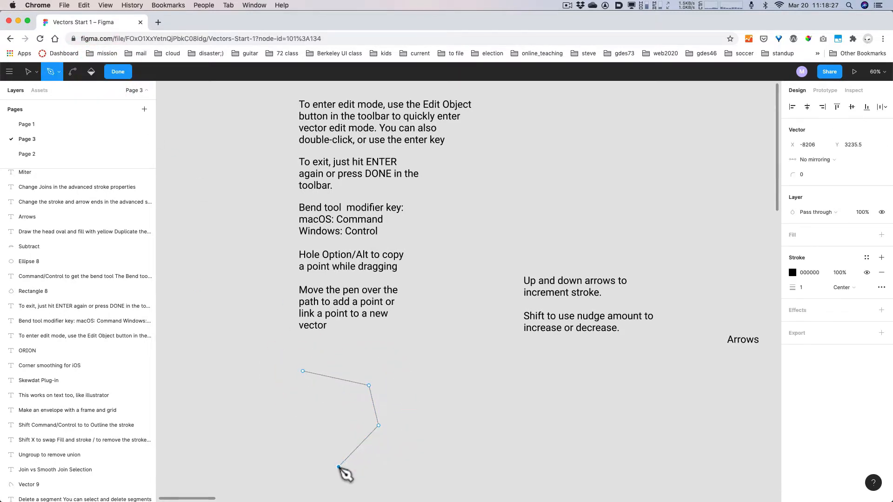
drag(338, 467, 264, 407)
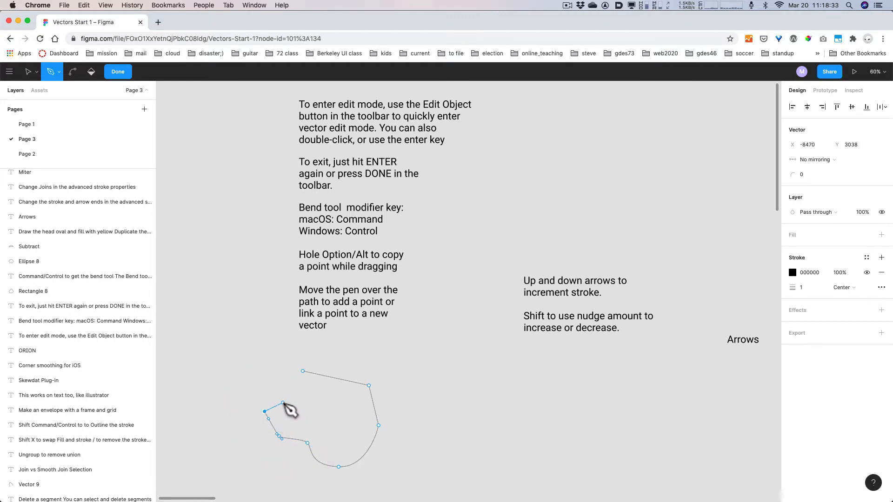
click(283, 403)
click(319, 403)
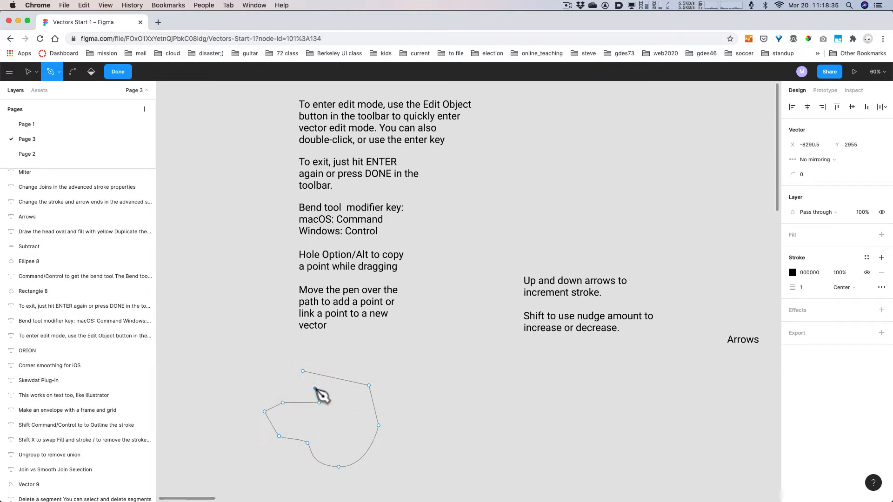
click(315, 388)
drag(275, 381, 331, 367)
- Add a joined anchor and a curved inner loop to the path with the Bend tool, then exit edit mode
key(alt+super)
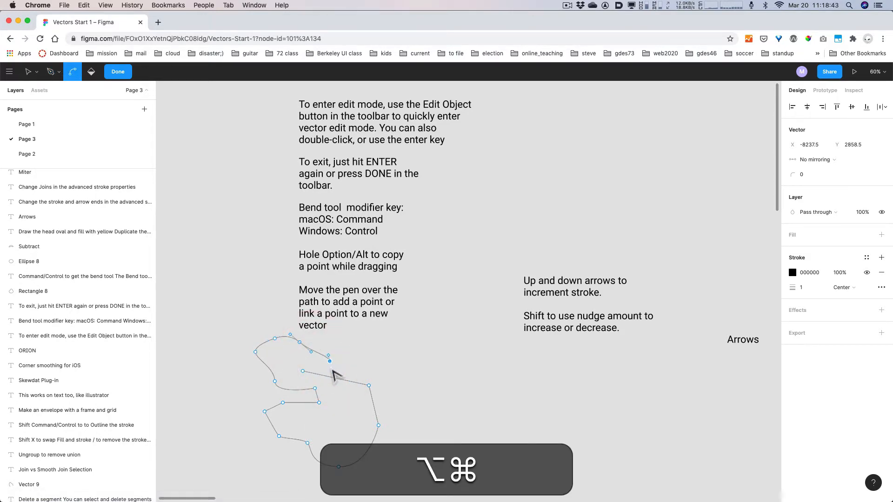
key(alt+super+8)
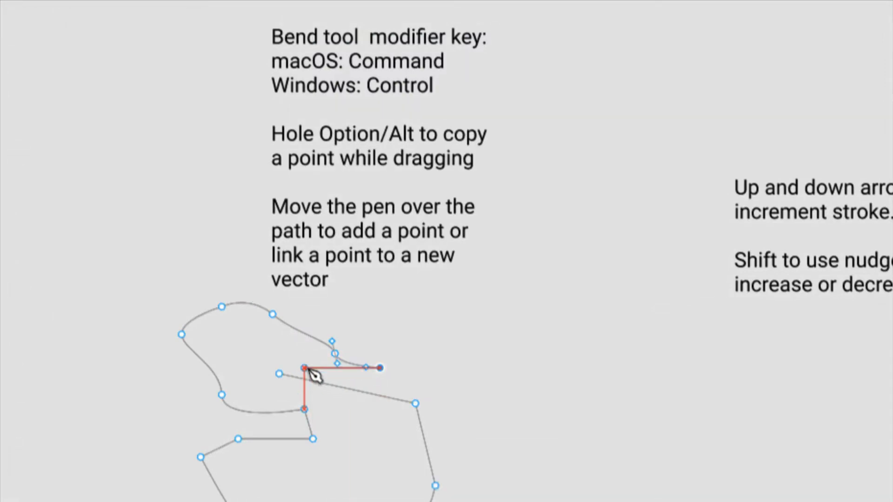
click(305, 369)
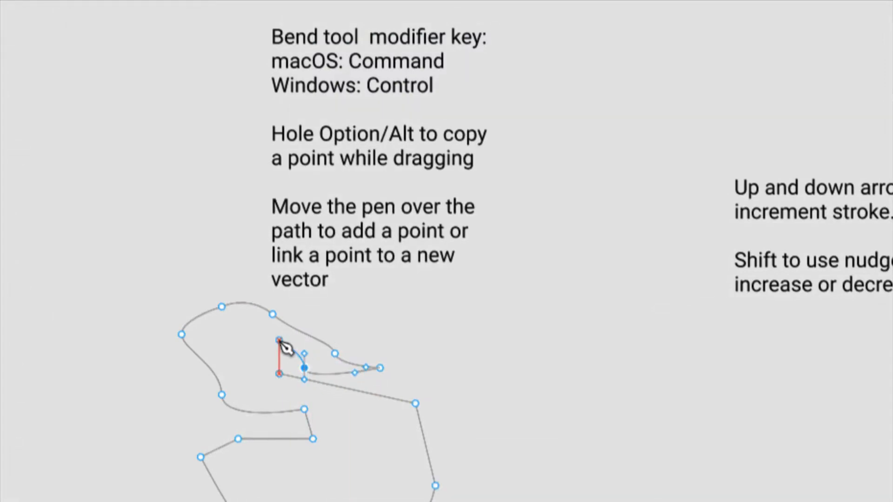
drag(279, 340, 263, 347)
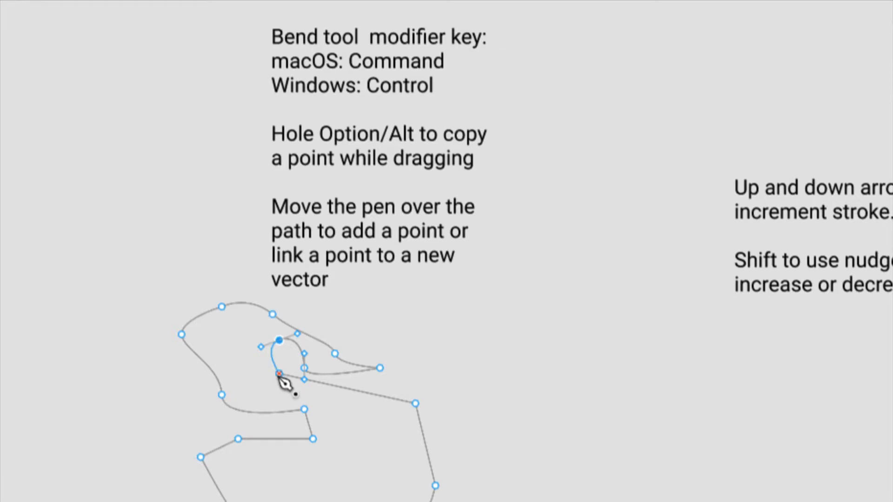
click(279, 374)
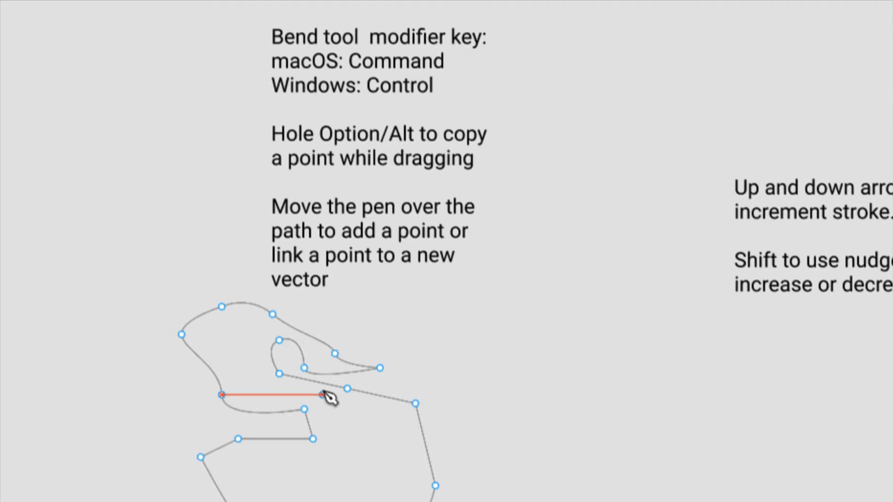
key(alt+super+8)
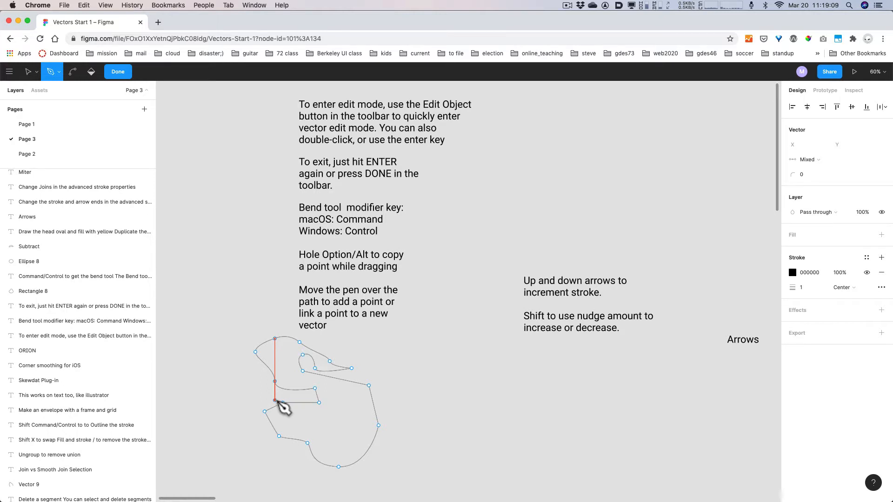
key(Return)
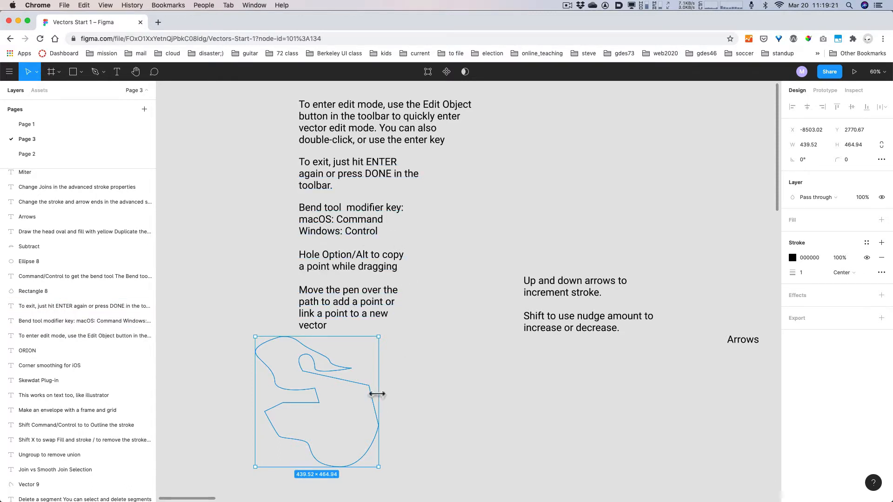
- Undo an accidental resize to 501 × 488 so the vector stays 439.52 × 464.94
key(Return)
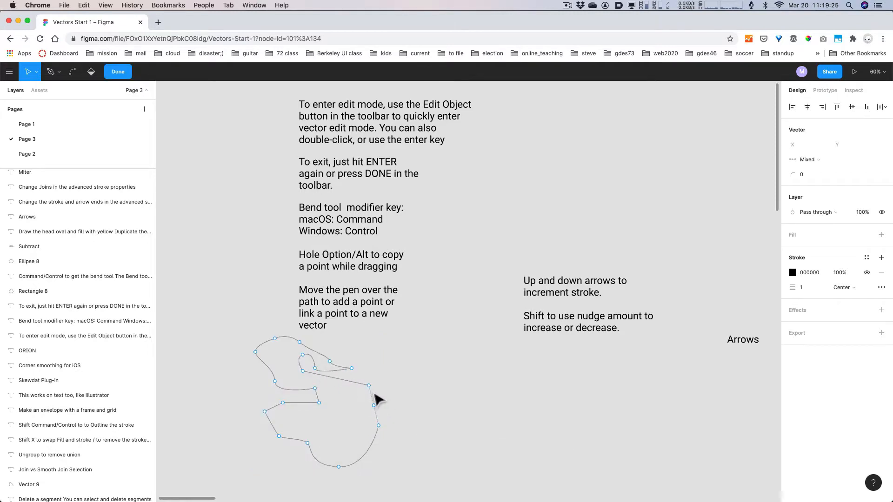
key(Return)
key(Return)
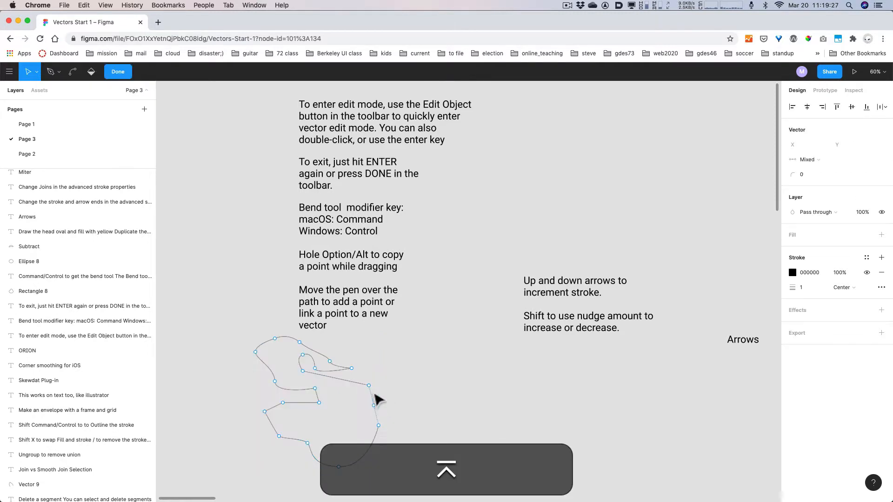
- Move the vector slightly down and right to X -8418, Y 2817
key(Return)
drag(378, 467, 392, 475)
key(super+z)
key(Return)
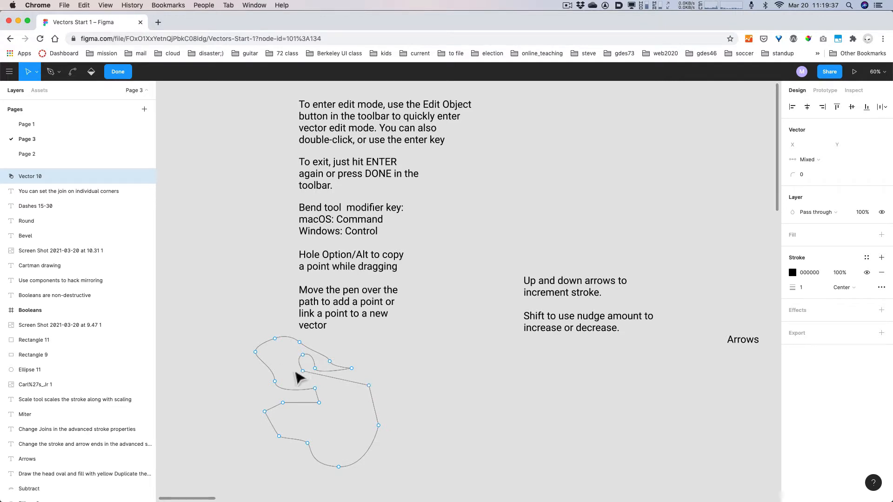
key(Return)
drag(317, 401, 354, 399)
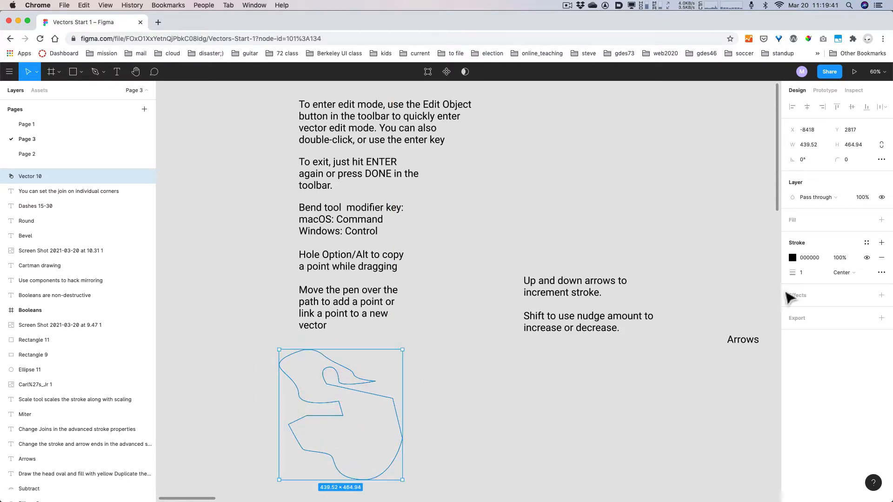
- Change the vector's stroke weight from 1 to 5, then deselect it
key(alt+super+8)
key(alt+super+8)
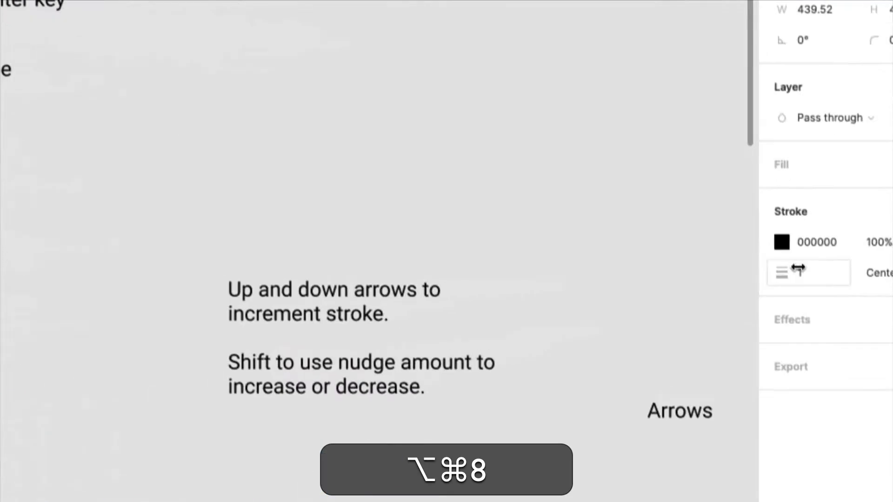
click(799, 274)
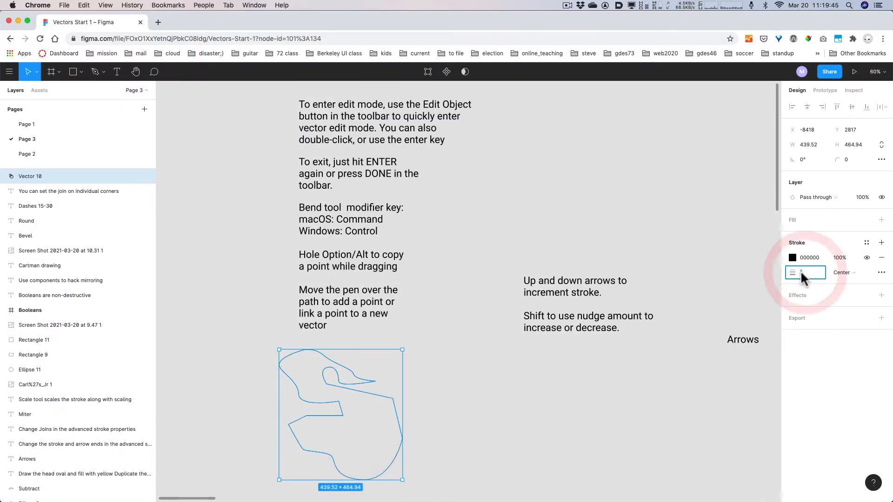
text(5)
key(Return)
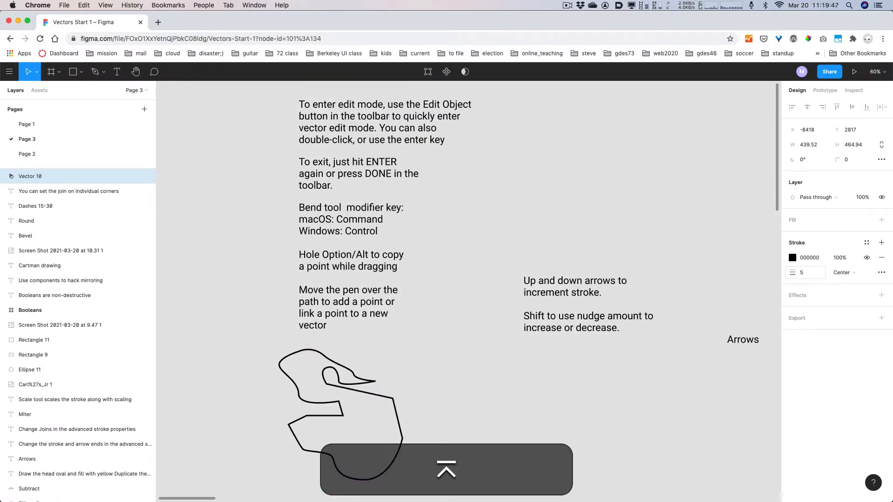
click(458, 383)
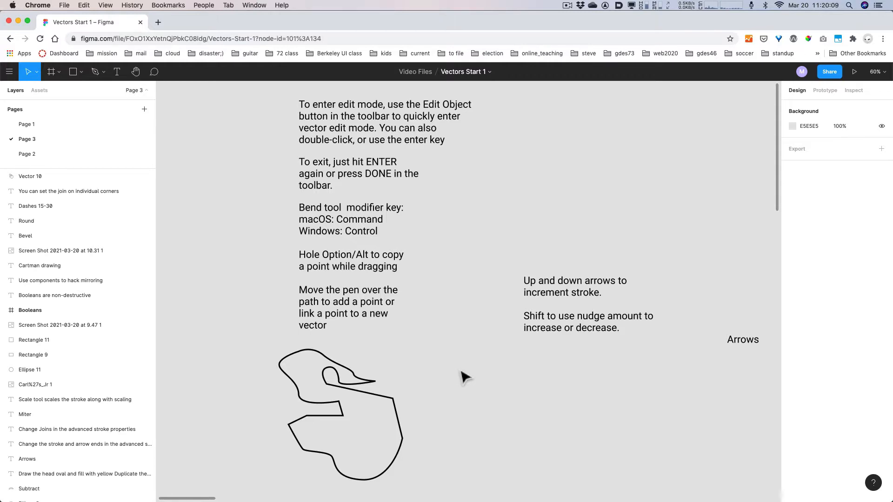
- Add a pointed spike jutting right from Vector 10's end anchor, connected back to the path
click(397, 412)
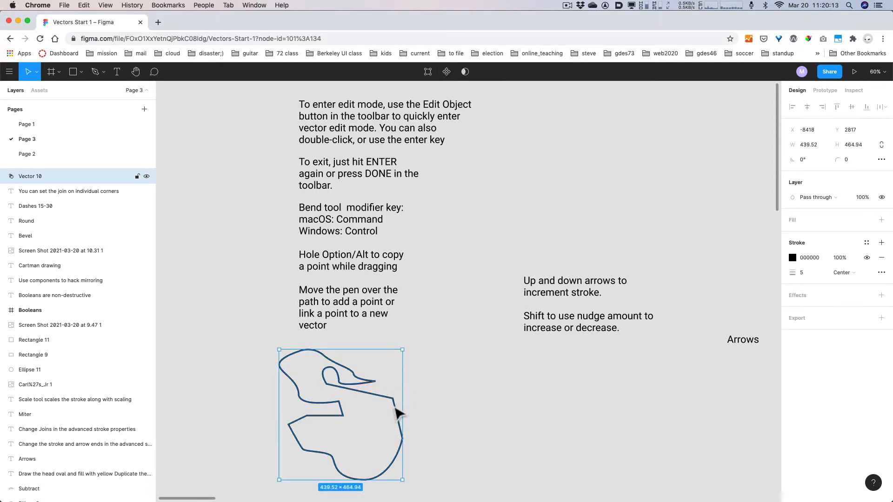
key(Return)
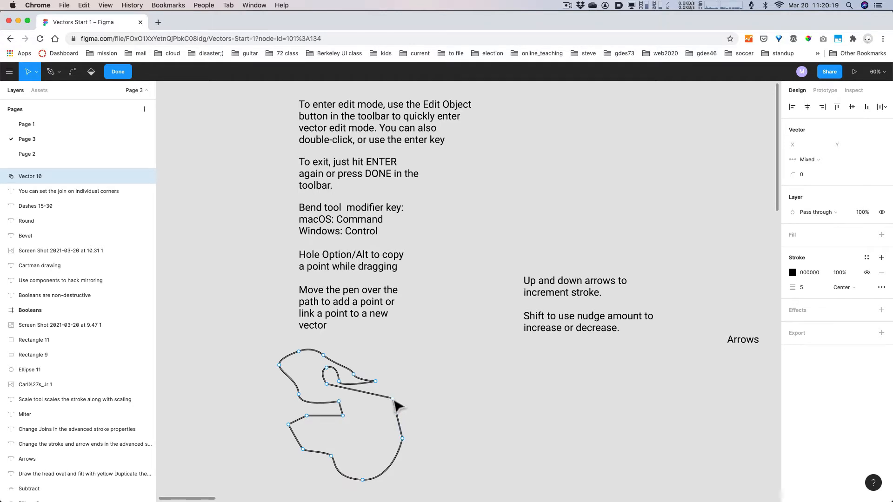
key(p)
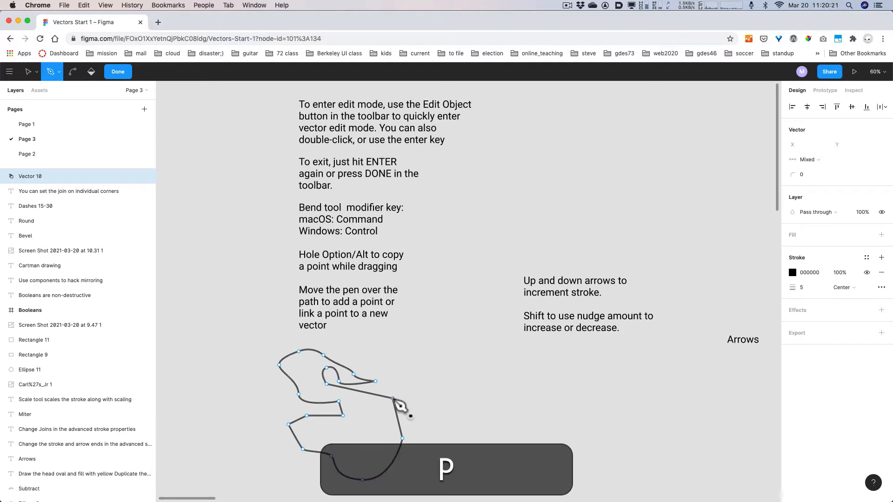
click(393, 399)
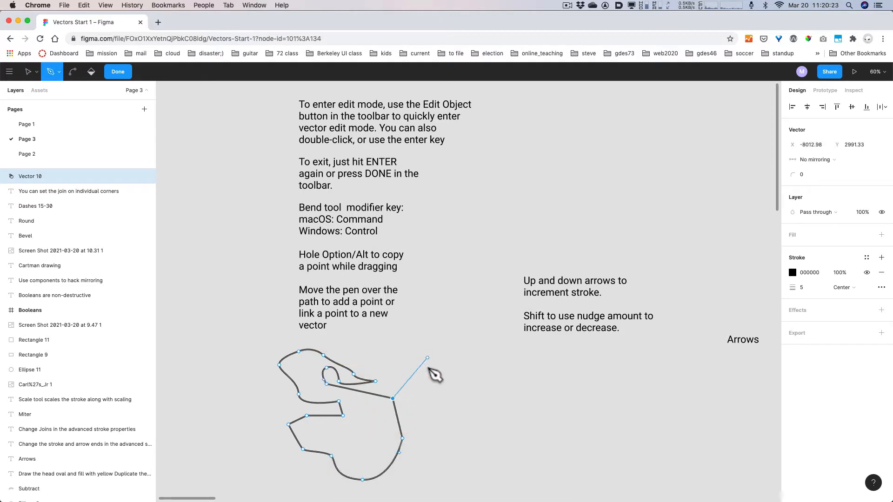
click(432, 365)
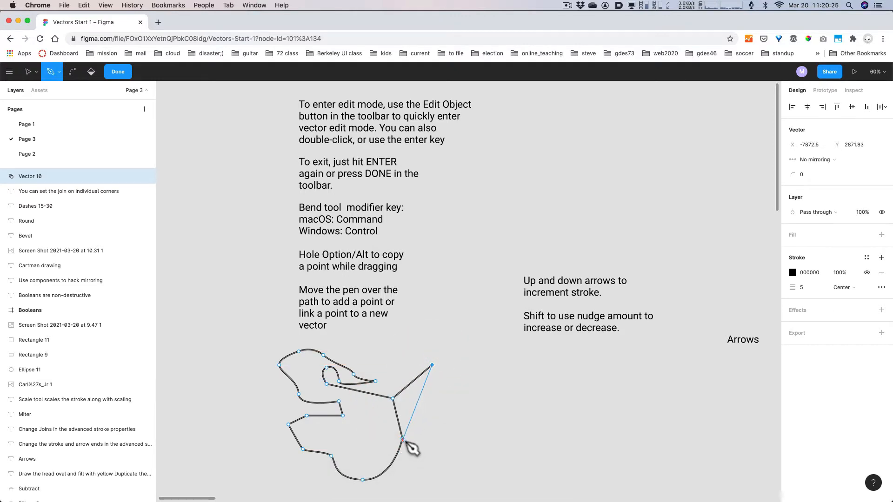
click(402, 439)
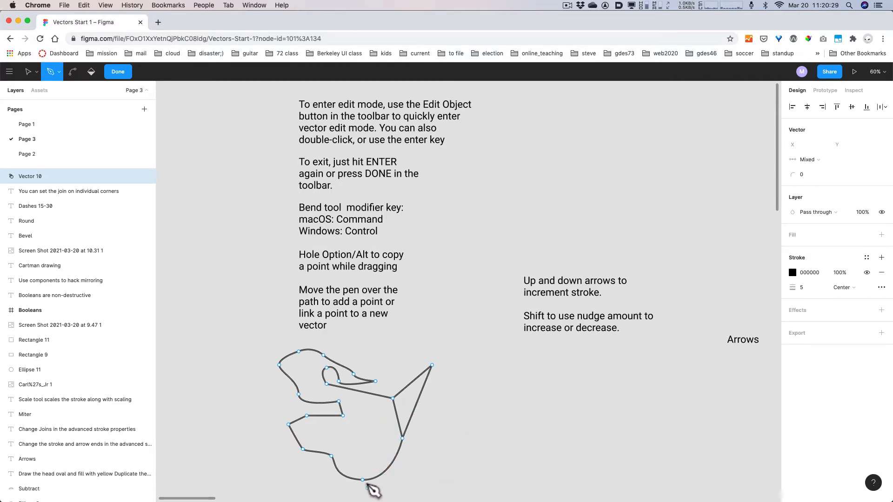
- Add a segment from the bottom anchor to a new bottom-right point, closing it onto the path
click(362, 479)
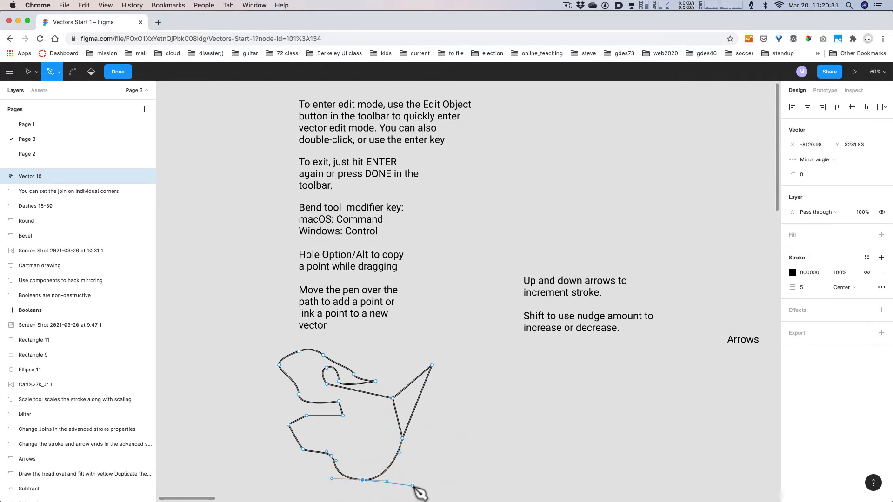
click(412, 485)
click(402, 439)
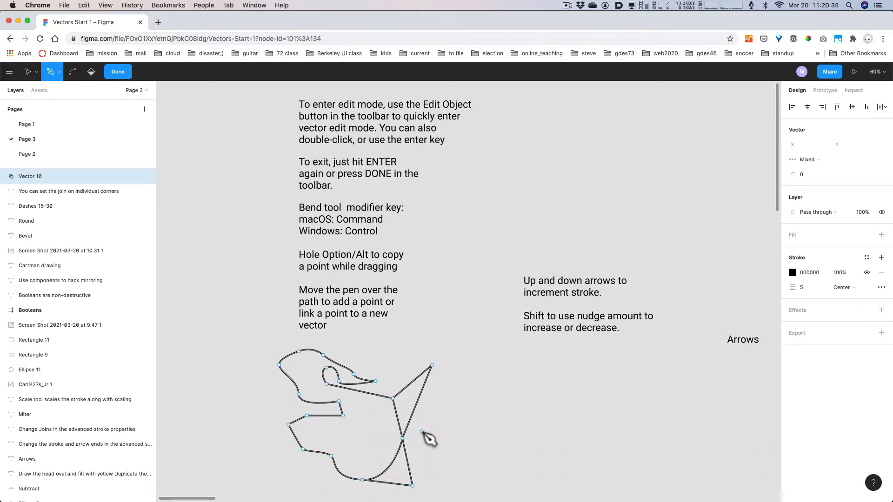
key(Escape)
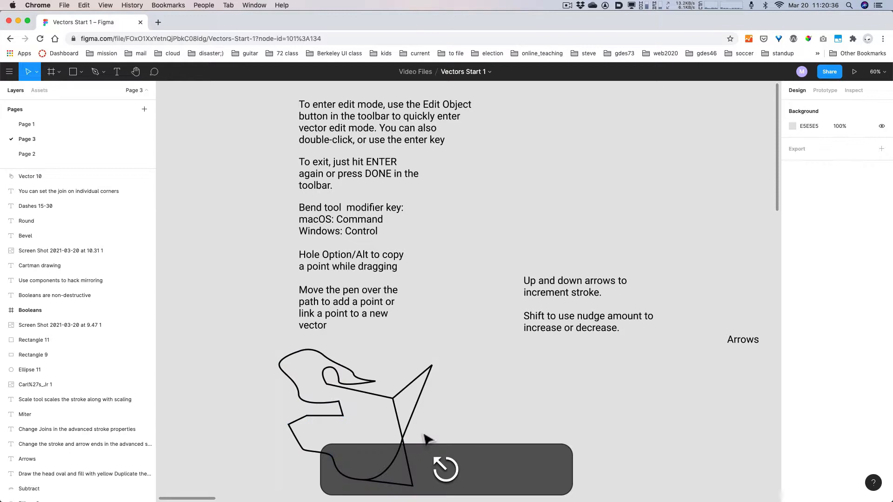
- Draw a small curved hook path right of the main shape, undoing its last point
key(p)
click(465, 421)
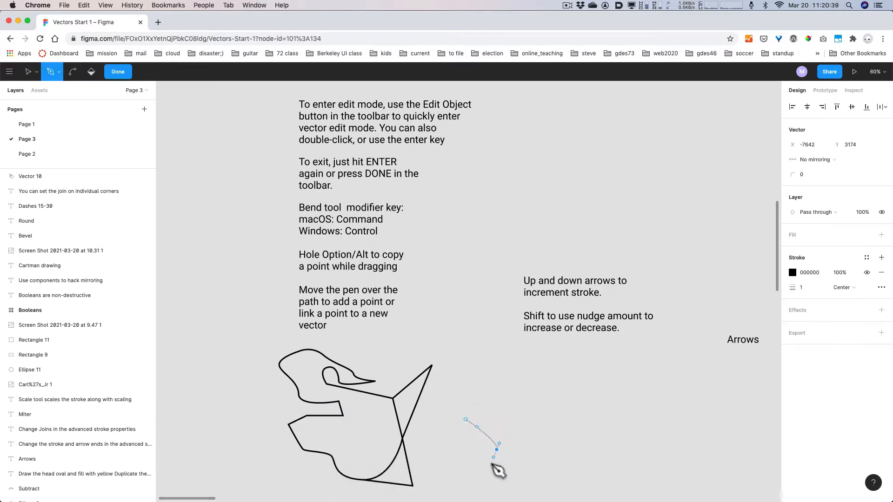
drag(497, 450, 435, 461)
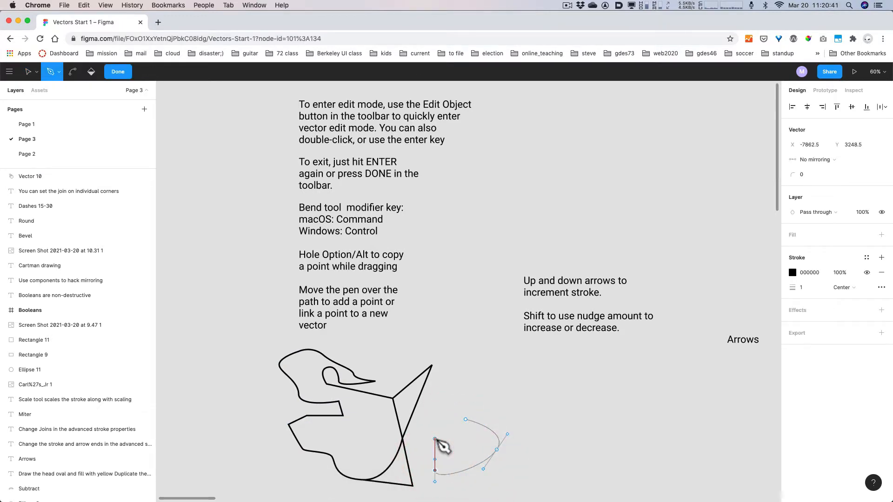
click(435, 439)
click(456, 425)
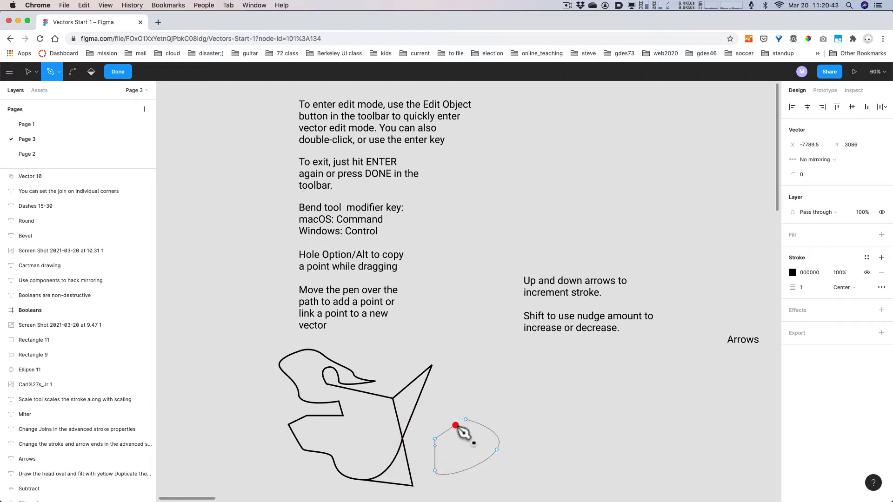
key(super+z)
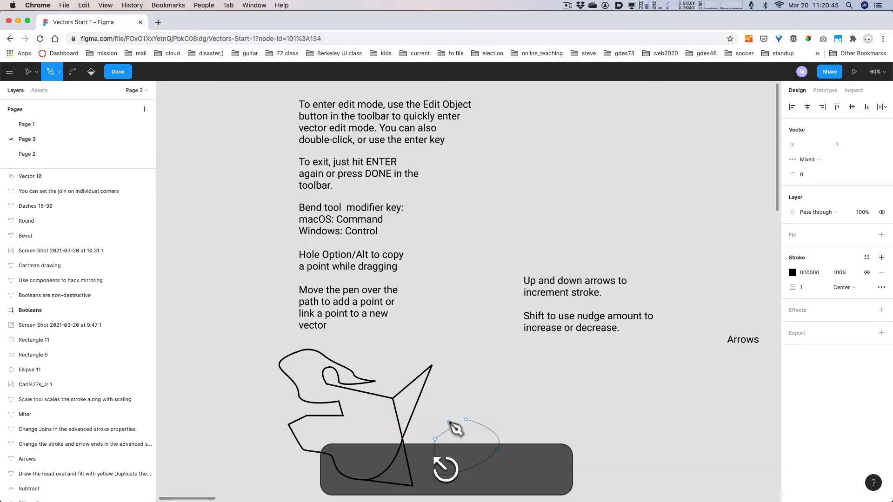
key(Return)
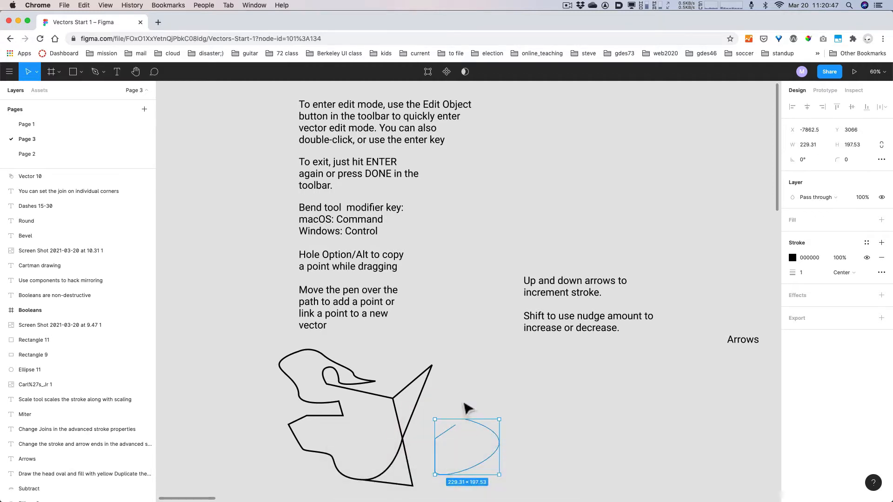
- Extend the hook with a straight tail rising up-right, then delete a selected point
key(Return)
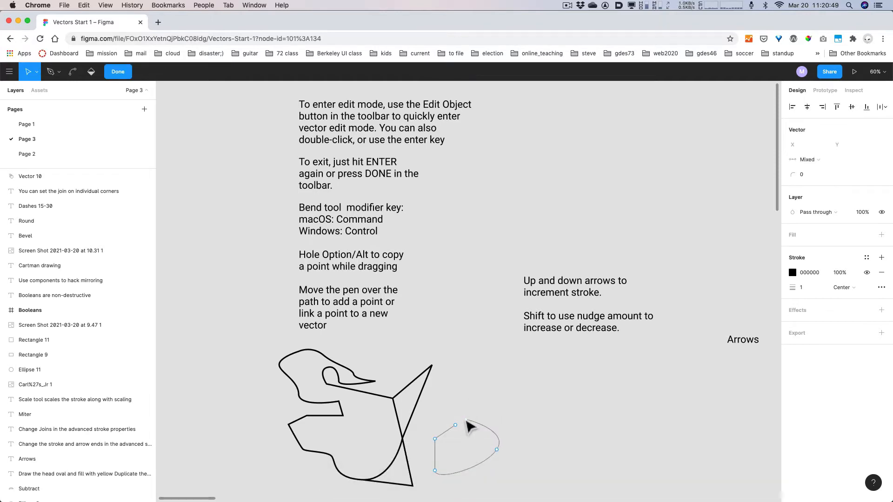
key(p)
click(466, 419)
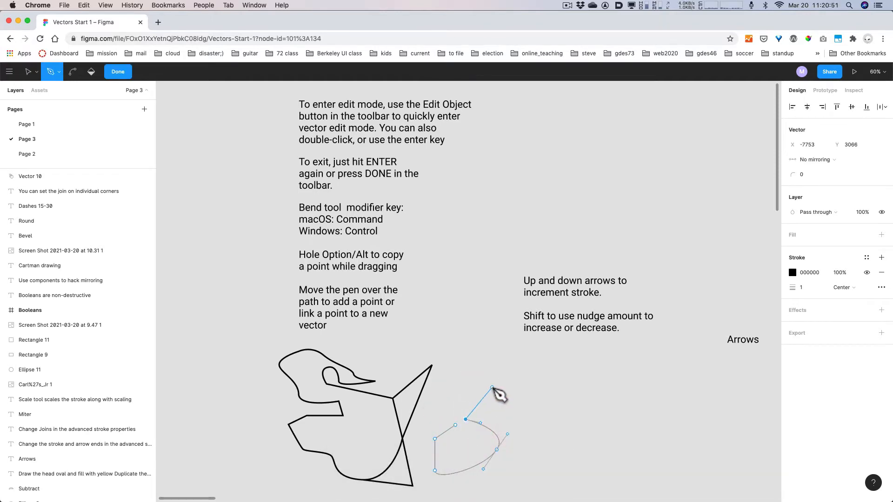
click(491, 387)
key(Escape)
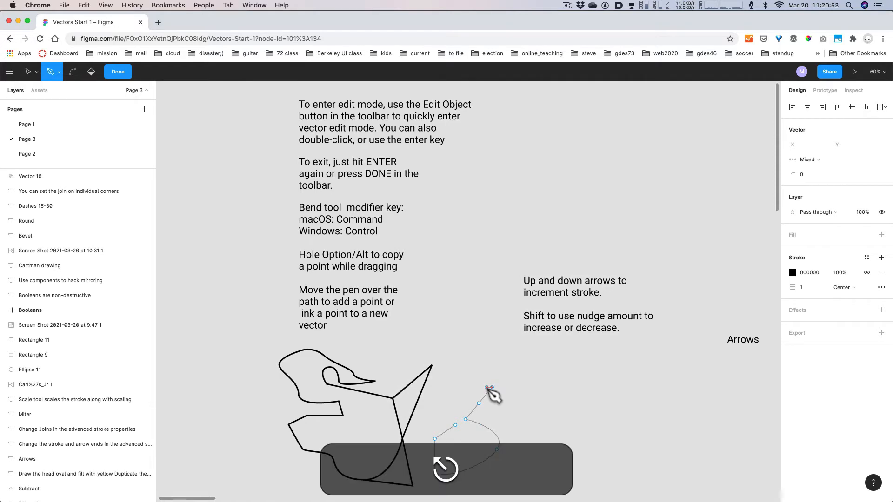
key(Return)
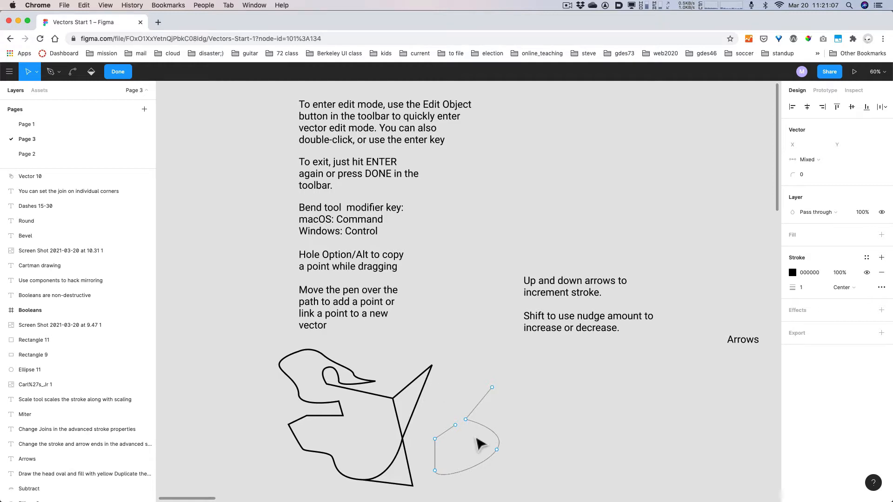
key(BackSpace)
key(Return)
- Delete the small extra path beside the main shape
click(479, 462)
key(BackSpace)
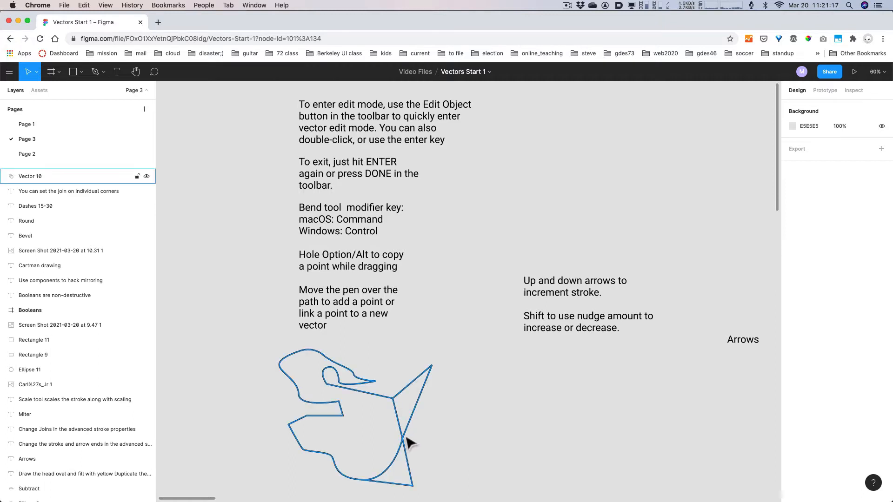
key(Return)
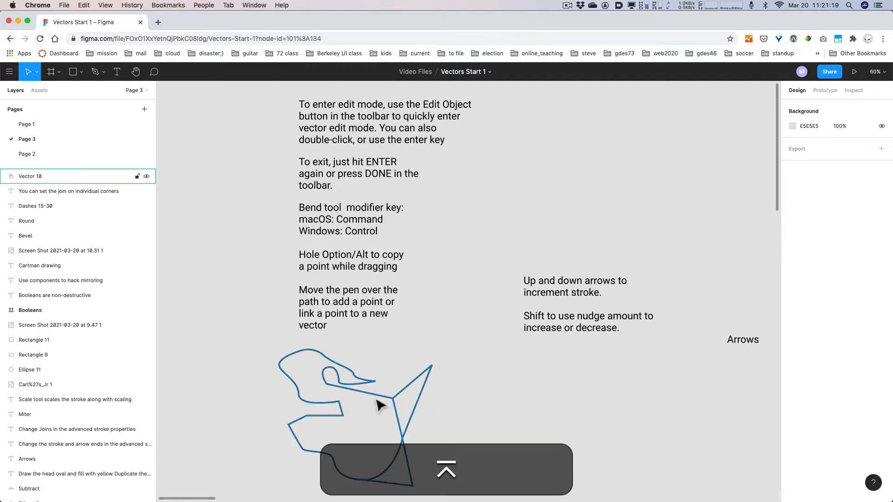
- Add a two-point diagonal branch hanging down from Vector 10's inner-line anchor
click(384, 400)
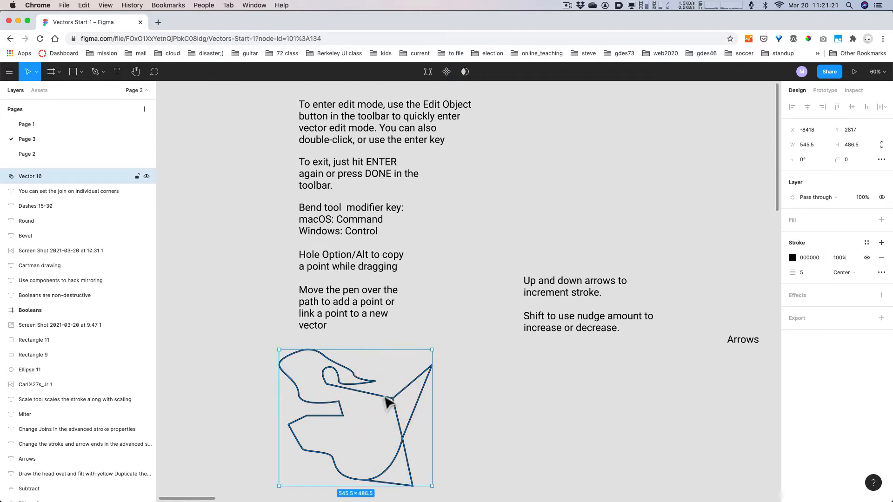
key(Return)
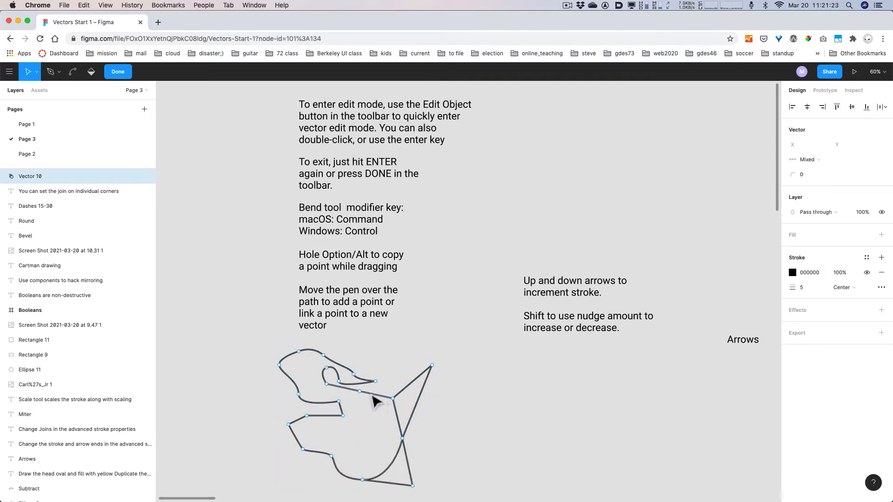
click(360, 392)
click(360, 391)
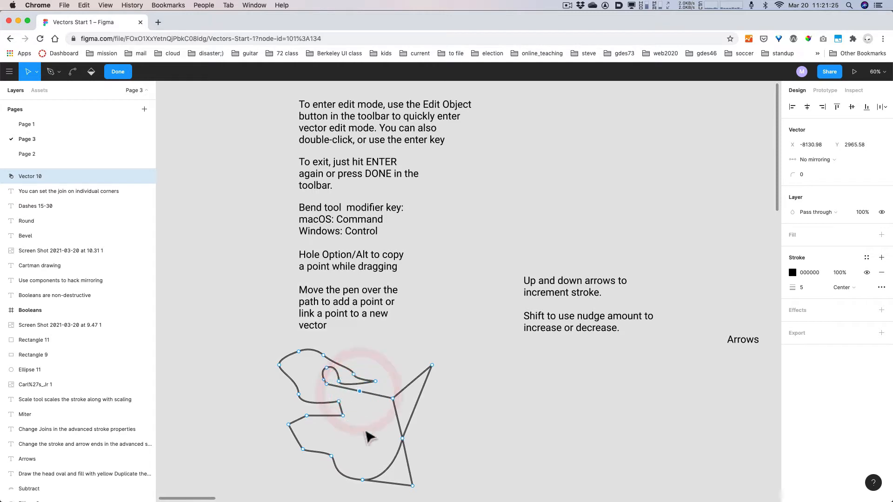
key(p)
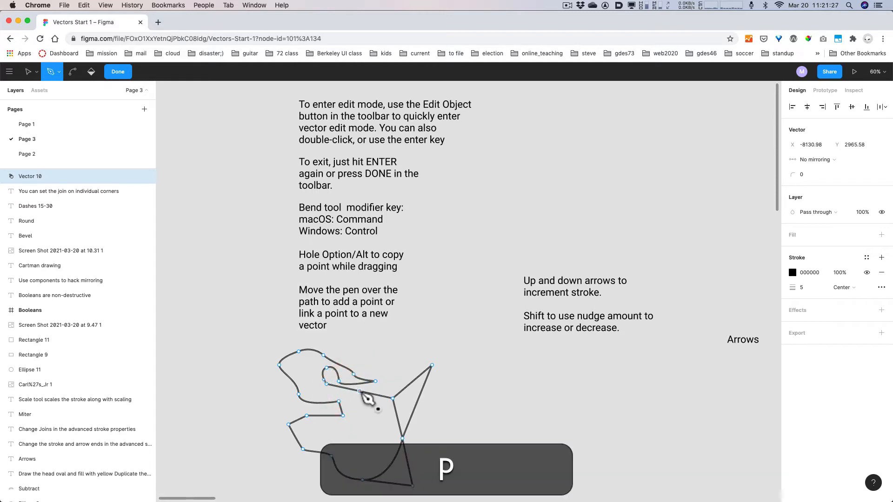
click(360, 392)
click(367, 428)
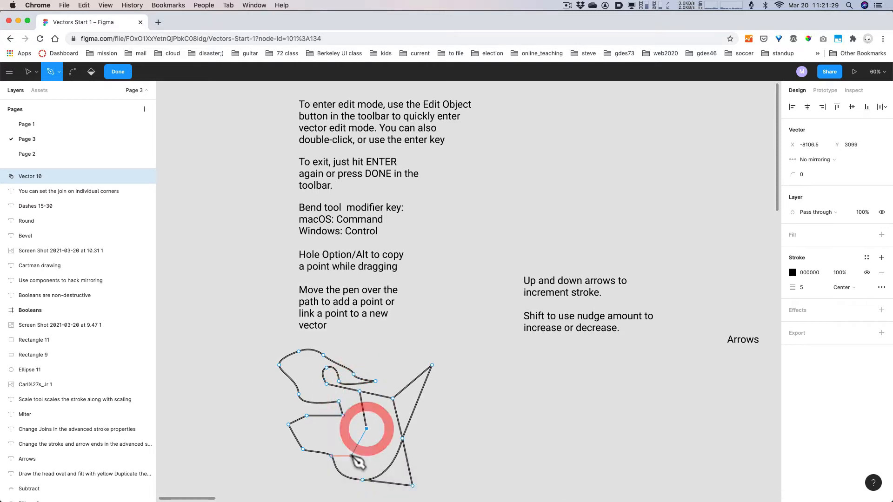
click(349, 445)
key(Escape)
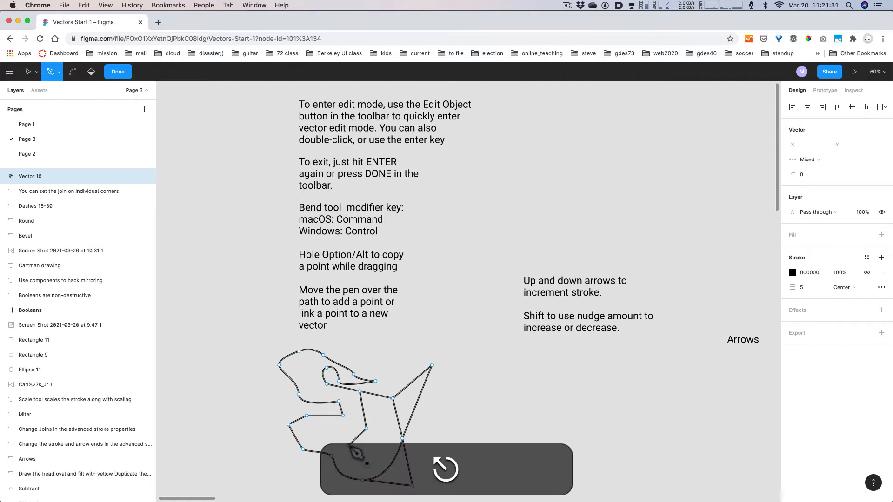
key(Escape)
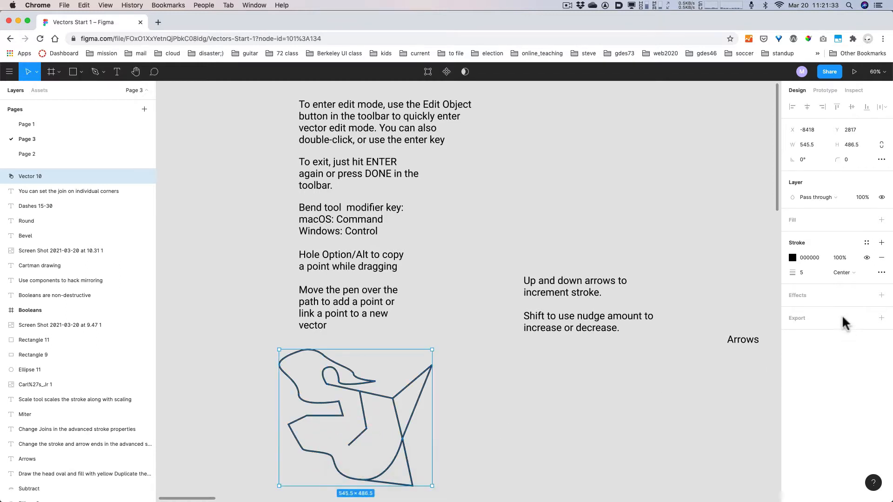
- Set Vector 10's stroke weight to 10, keeping the shape at 545.5 × 486.5
click(804, 274)
text(10)
key(Return)
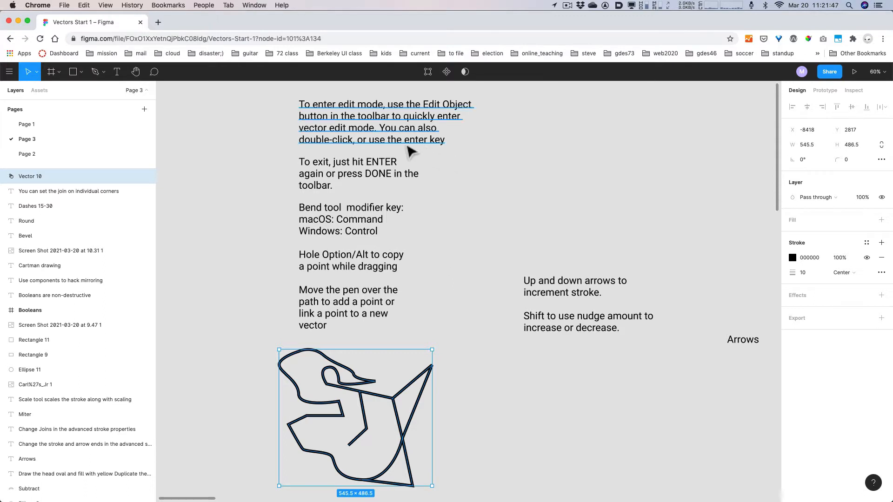
key(Return)
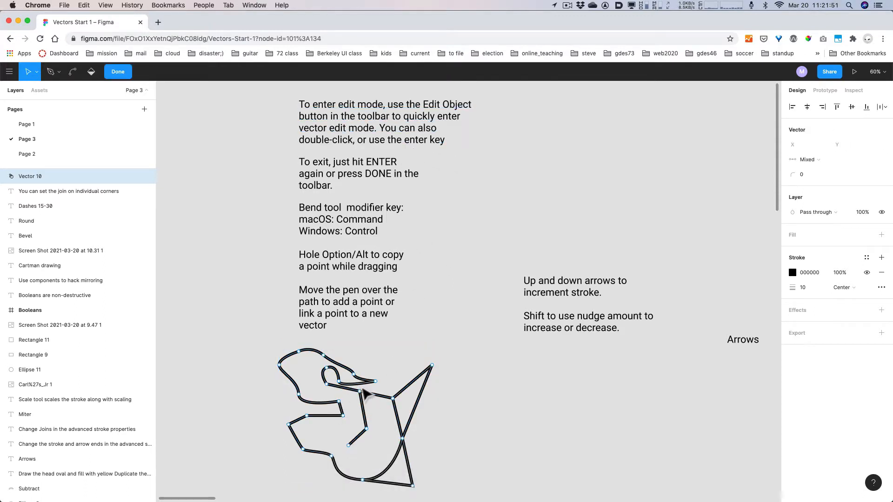
key(Return)
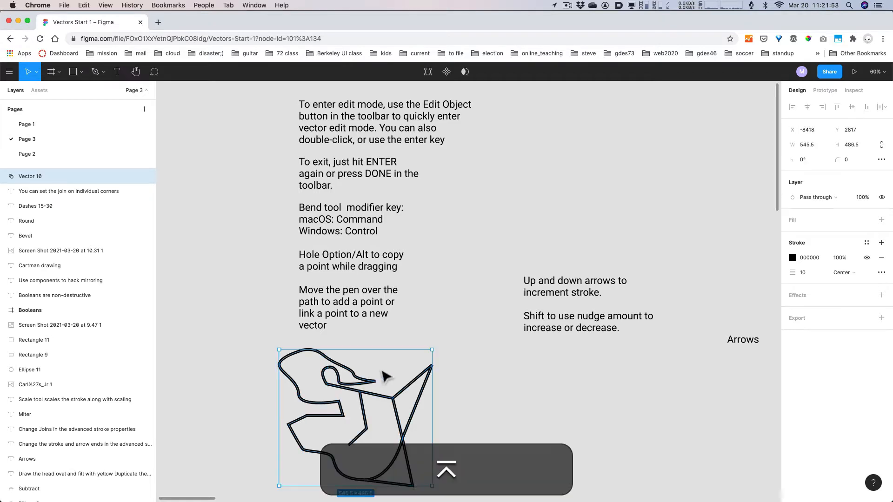
double_click(376, 394)
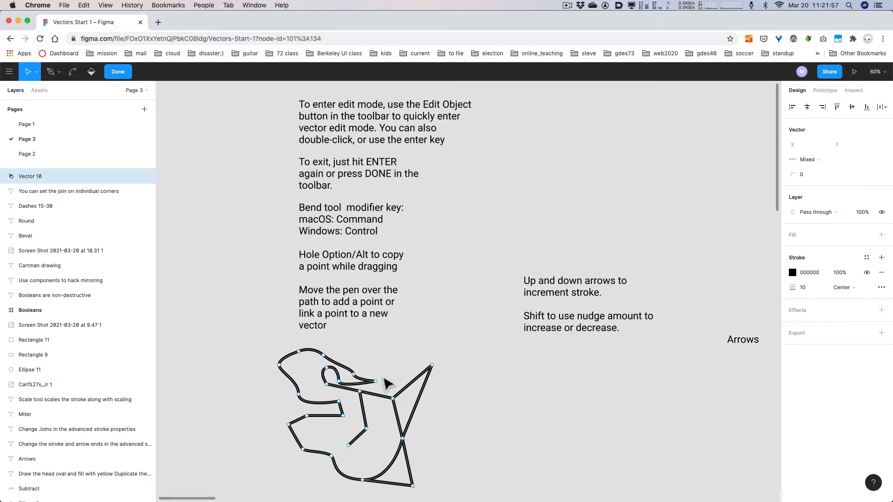
key(Return)
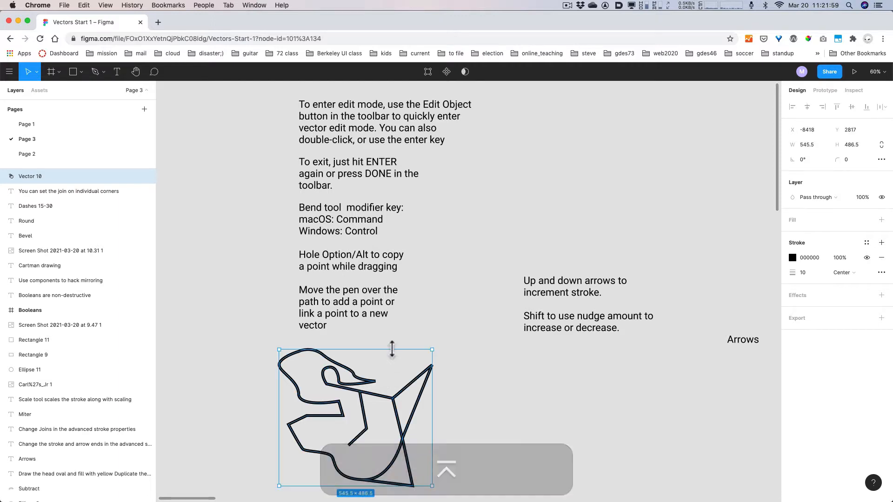
click(392, 343)
click(378, 396)
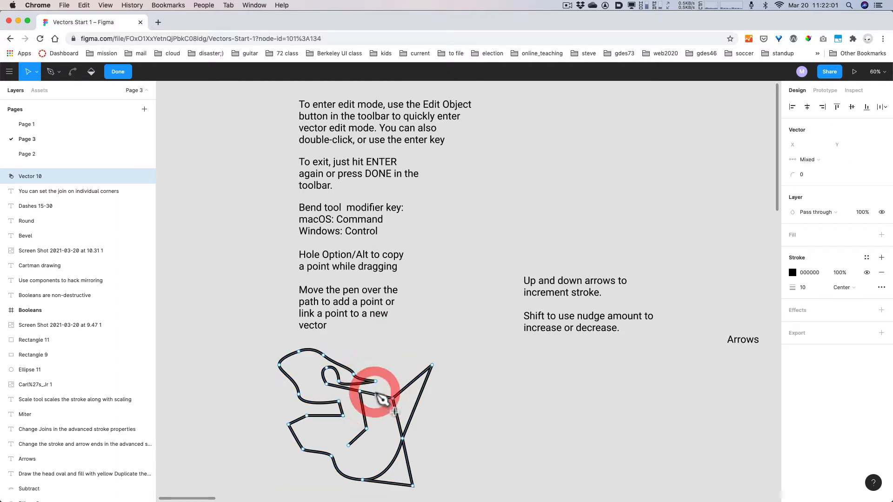
key(Escape)
click(394, 339)
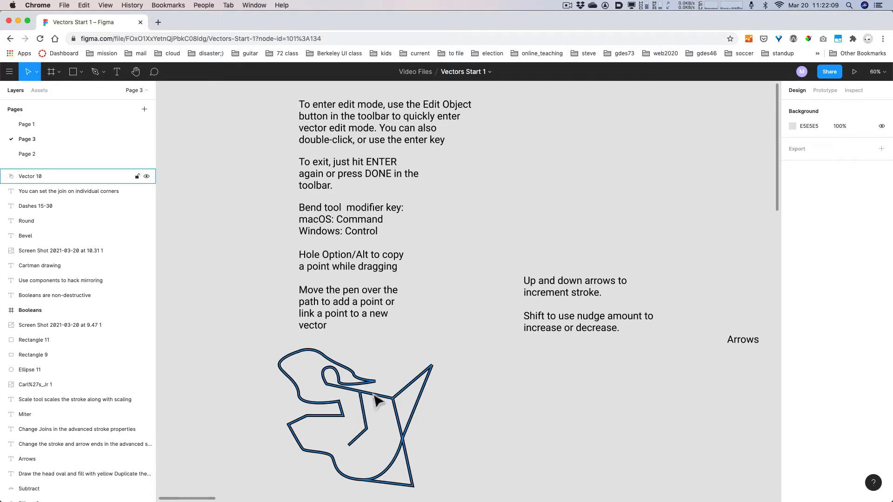
- Nudge Vector 10's junction anchor between the inner line and pointed section slightly up and right
click(394, 399)
key(Return)
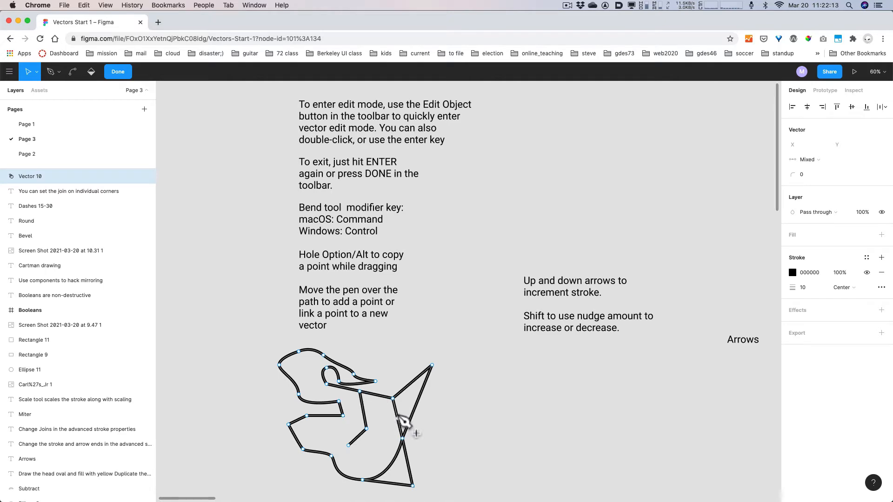
click(393, 399)
drag(393, 400, 392, 403)
key(alt+super+8)
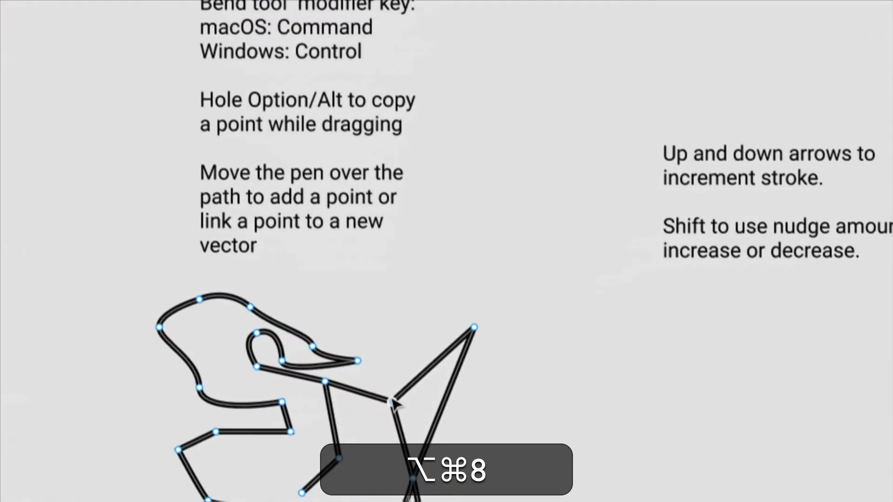
mouse_move(392, 402)
mouse_down()
mouse_move(397, 374)
mouse_move(398, 397)
mouse_up()
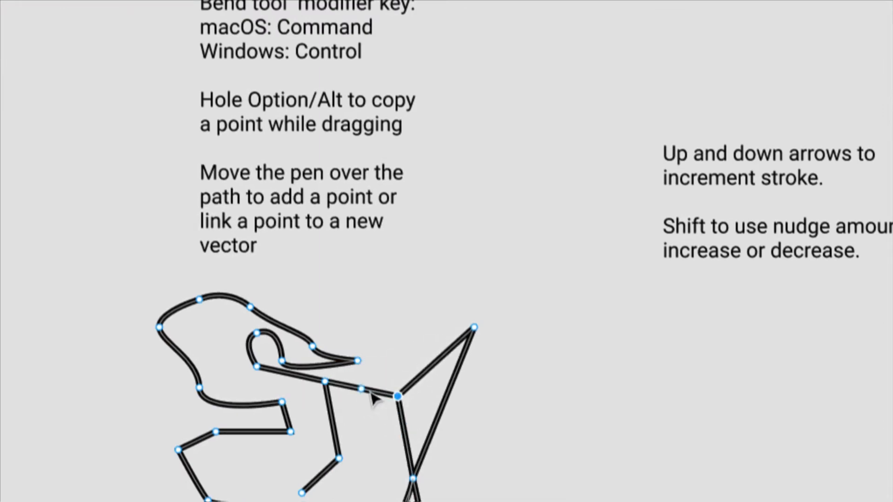
key(super)
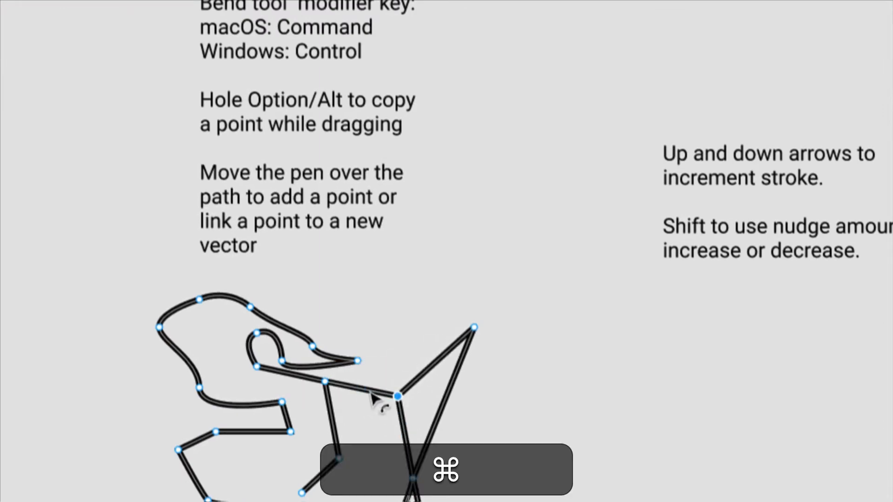
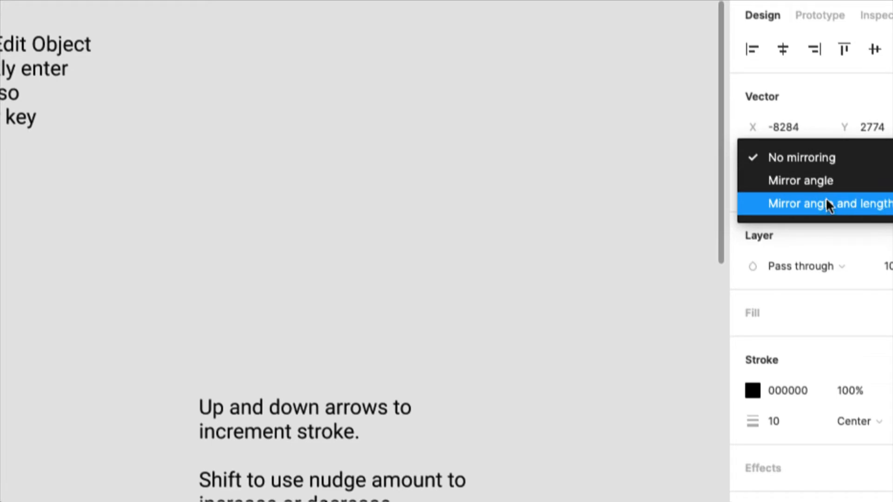
- Undo the last path change to Vector 10 and reopen it for point editing
key(alt+super+8)
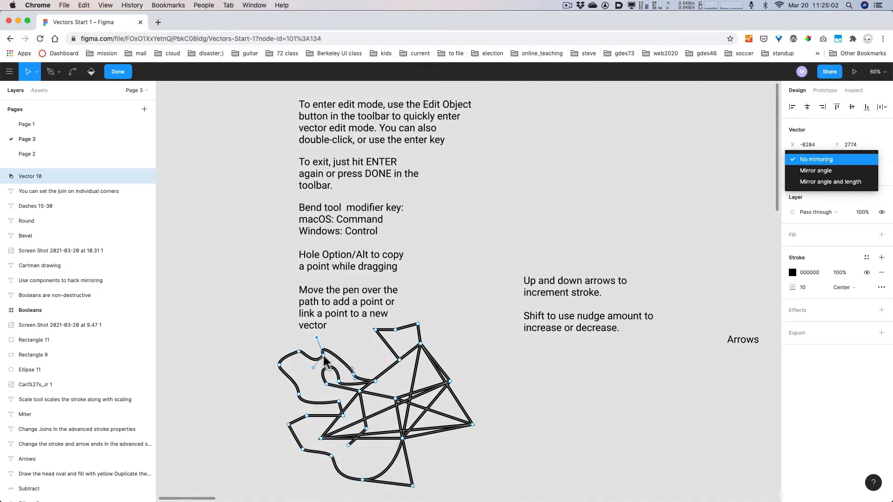
key(super+z)
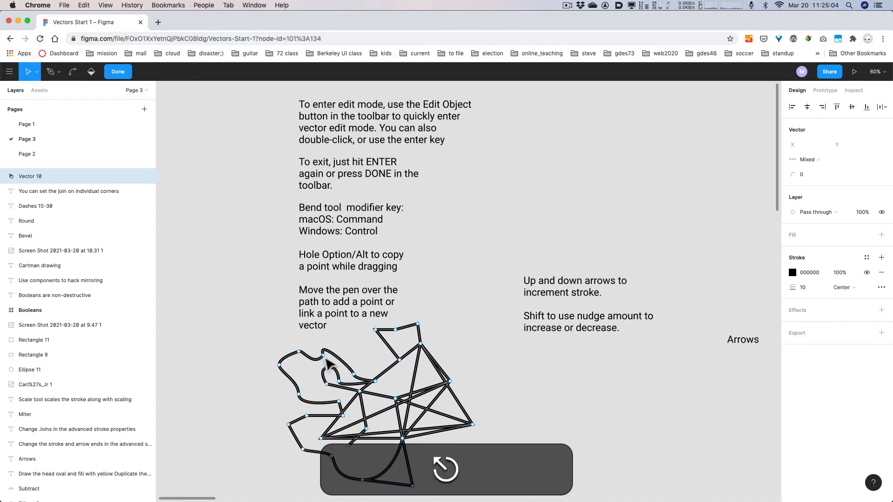
key(Return)
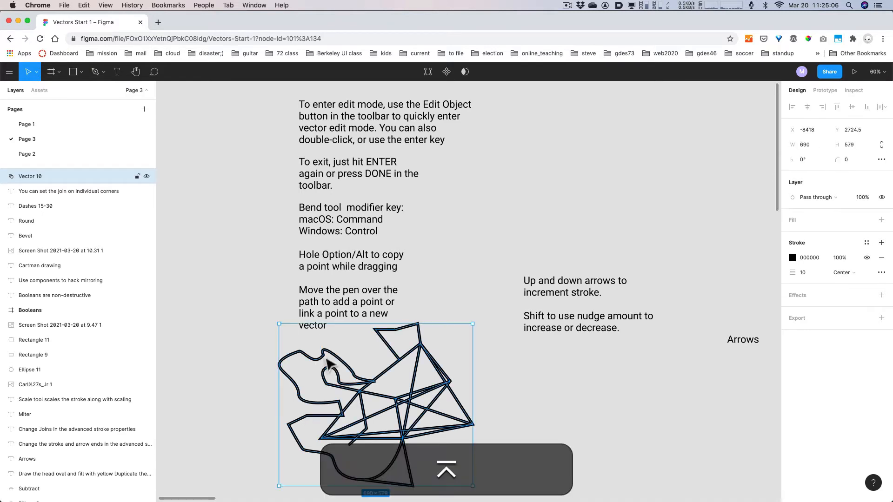
key(Return)
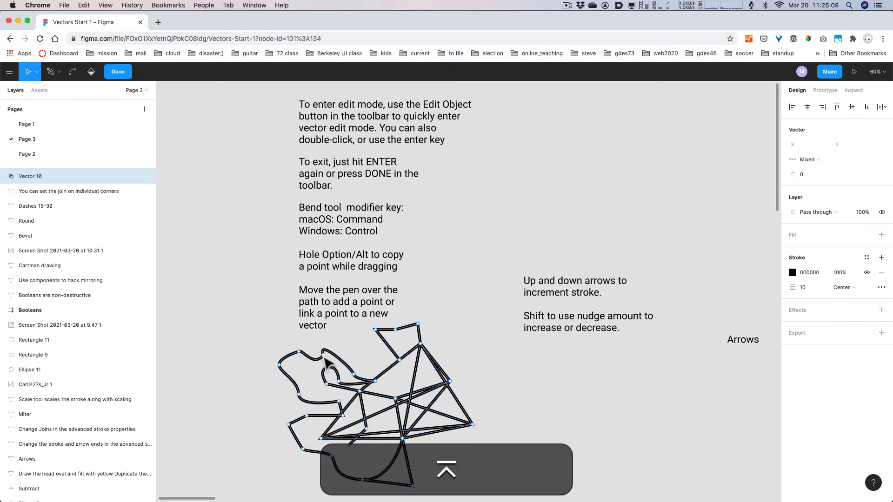
- Set the upper-curve anchor to Mirror angle and length, drag it up, and exit editing
click(324, 356)
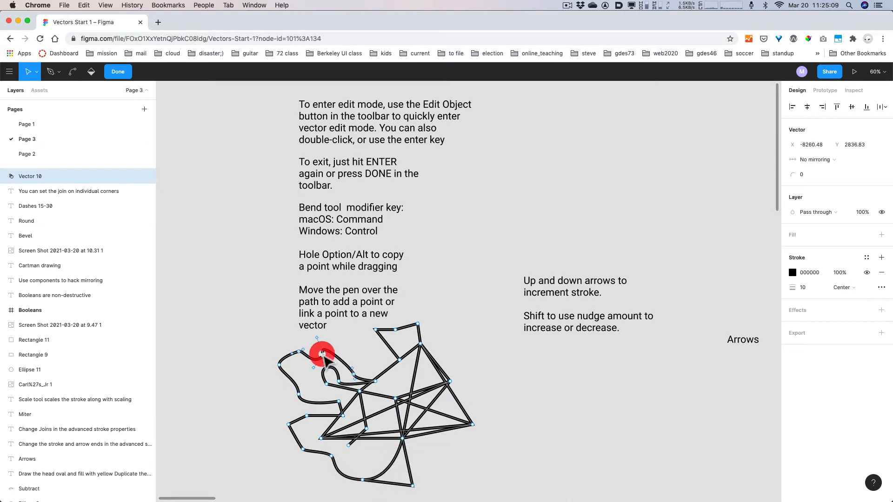
click(819, 157)
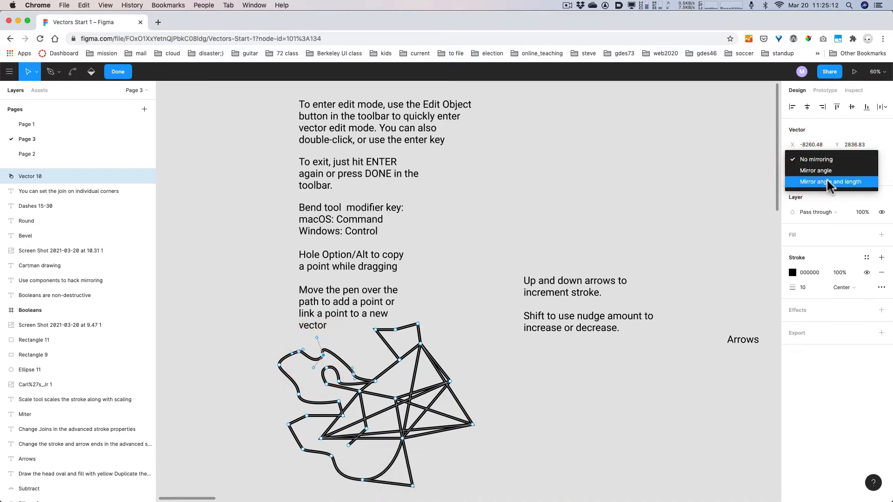
key(alt+super+8)
key(alt+super+8)
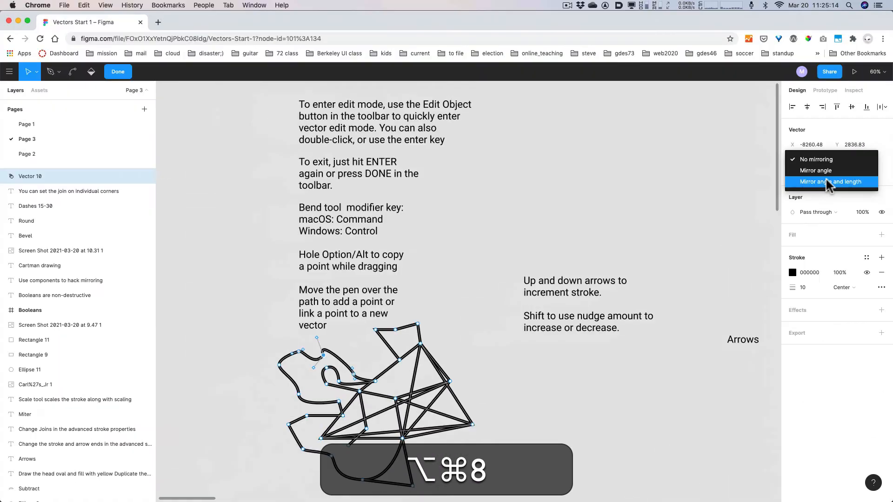
click(826, 181)
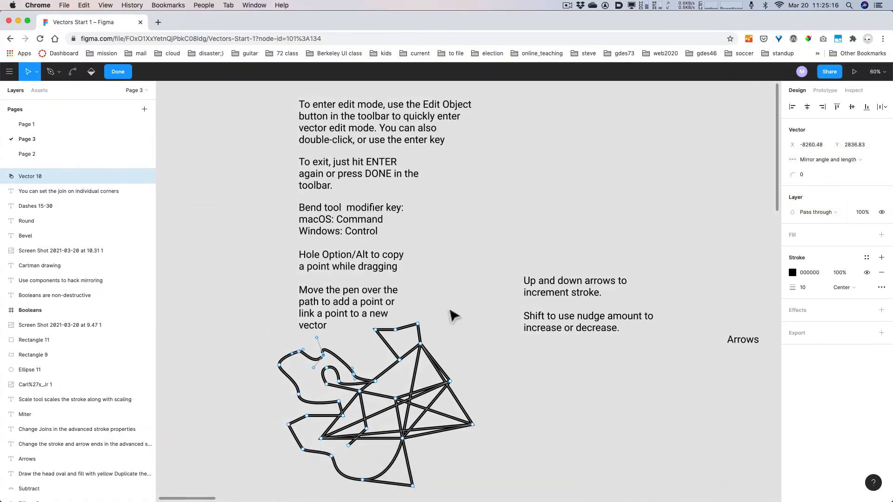
drag(323, 355, 335, 341)
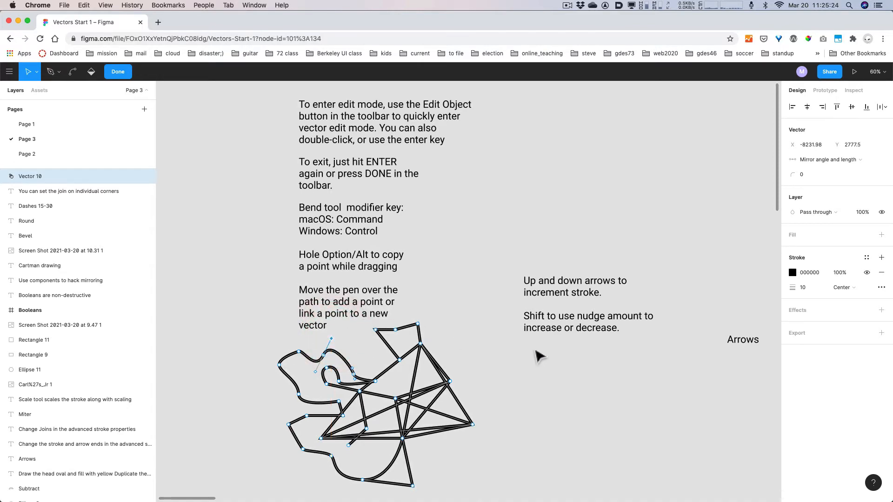
key(Escape)
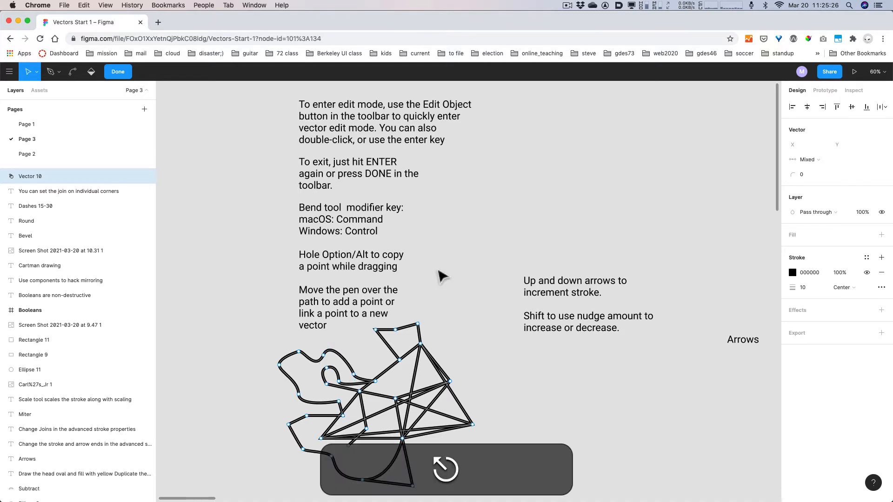
click(568, 372)
scroll(612, 367, down, 5)
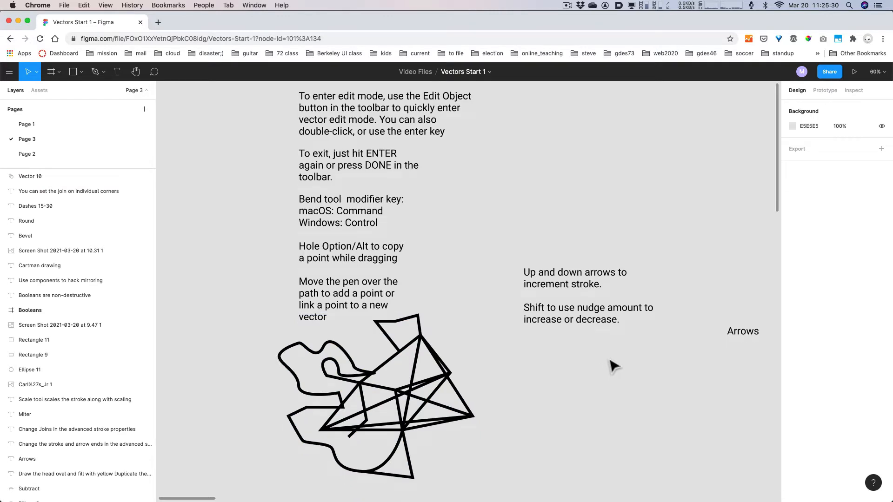
scroll(612, 368, up, 4)
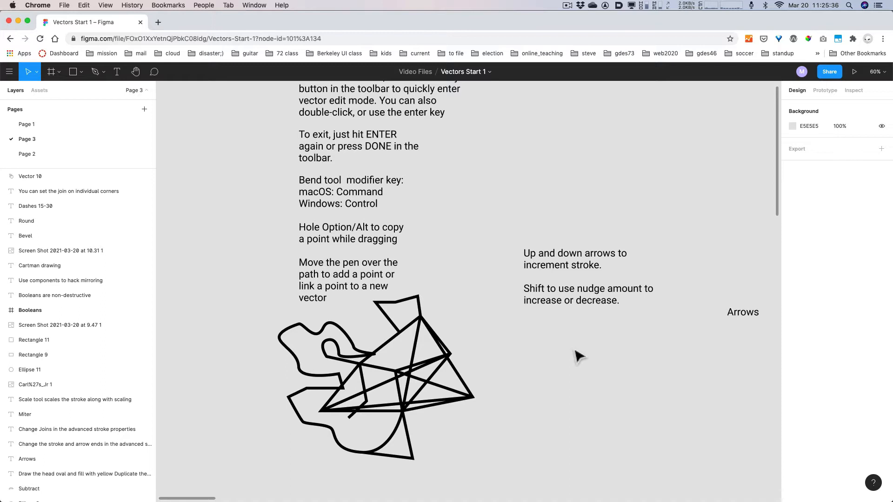
- Draw a 214×214 grey circle right of the vector with a black stroke, nudged slightly left
key(o)
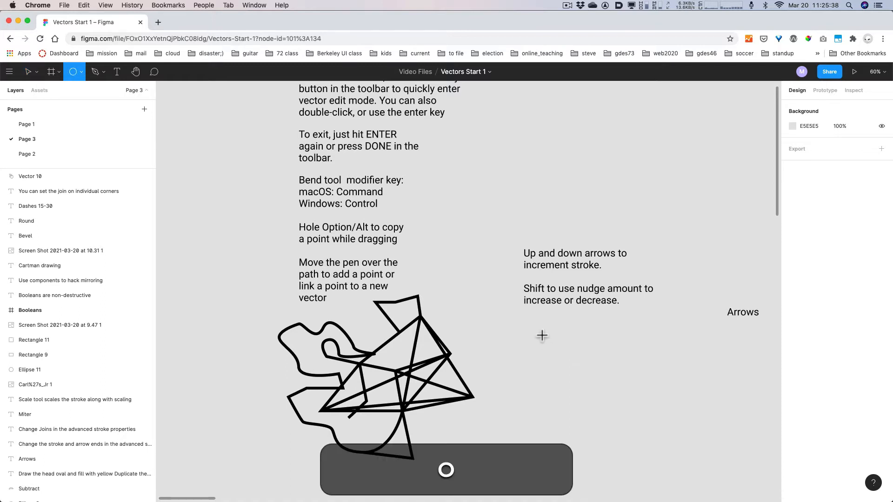
drag(541, 335, 601, 384)
key(shift)
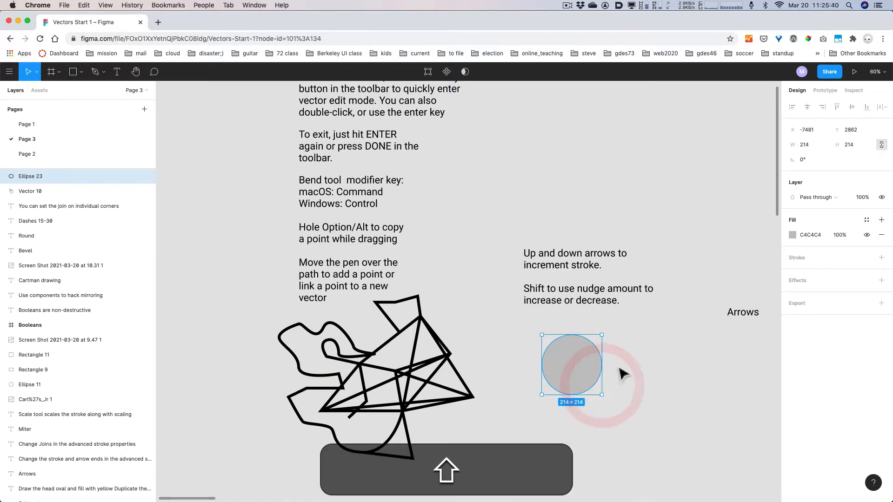
click(818, 257)
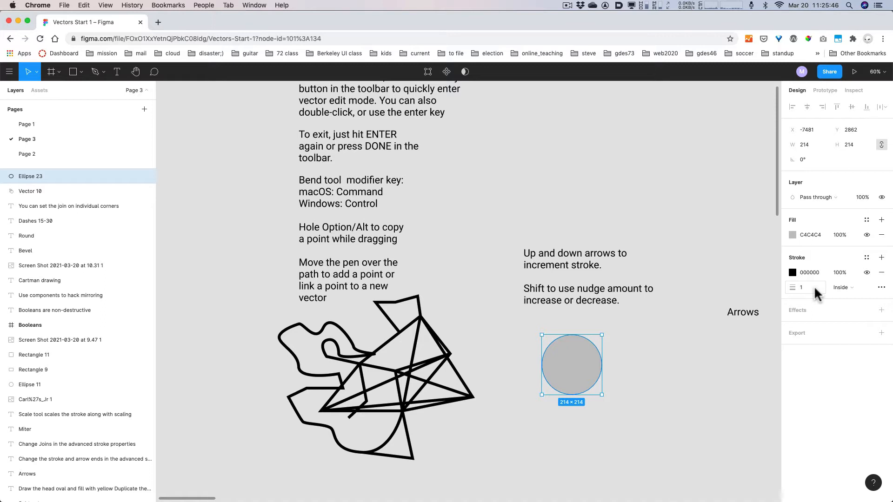
drag(721, 364, 603, 329)
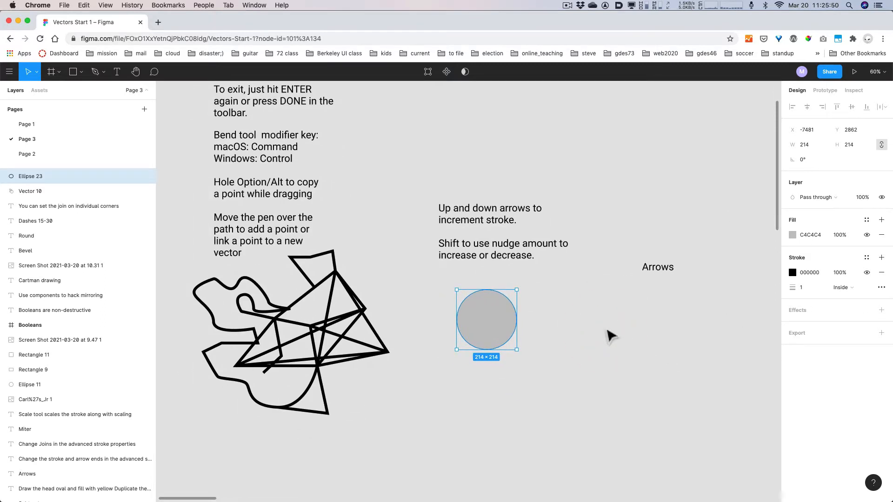
drag(488, 325, 479, 323)
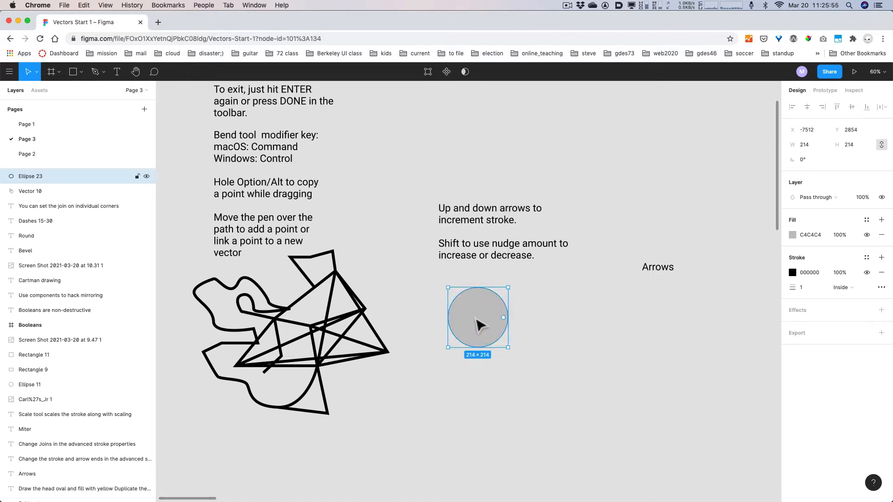
- Raise Ellipse 23's inside stroke weight to 30 using arrow-key steps
click(804, 288)
key(alt+super+8)
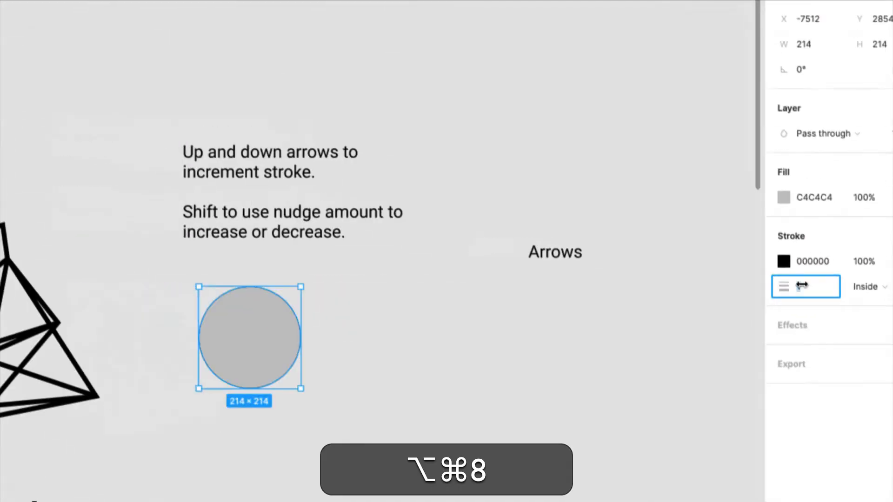
key(alt+super+8)
key(alt+super+Up)
key(Up)
key(Up)
key(Up)
key(Up)
key(Up)
key(Up)
key(Up)
key(Up)
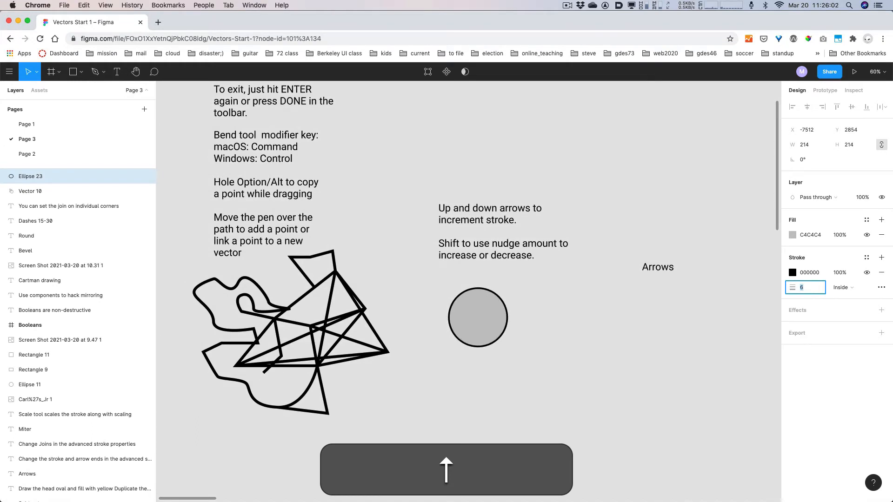
key(shift+Up)
key(shift+Up)
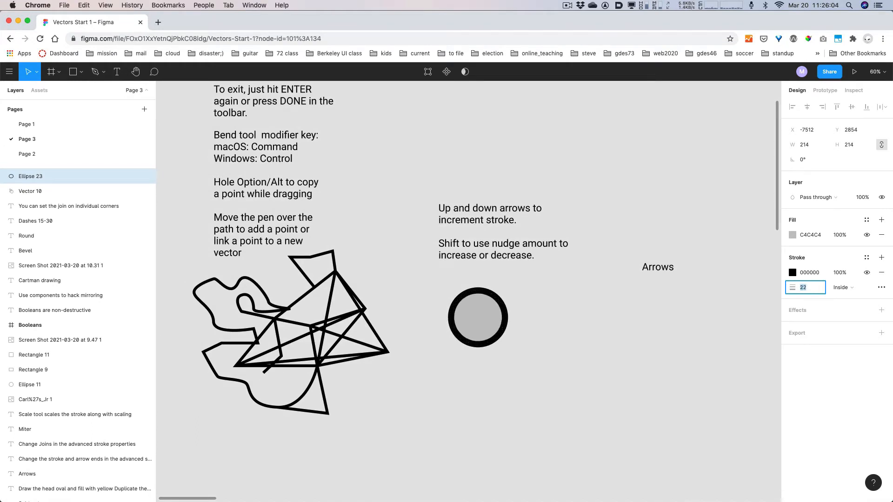
key(Down)
key(Down)
key(Down)
key(Down)
key(Down)
key(Down)
key(Down)
key(Down)
key(Down)
key(Down)
key(Up)
key(Up)
key(Up)
key(Up)
key(Up)
key(Up)
key(Up)
key(Up)
key(Up)
key(Up)
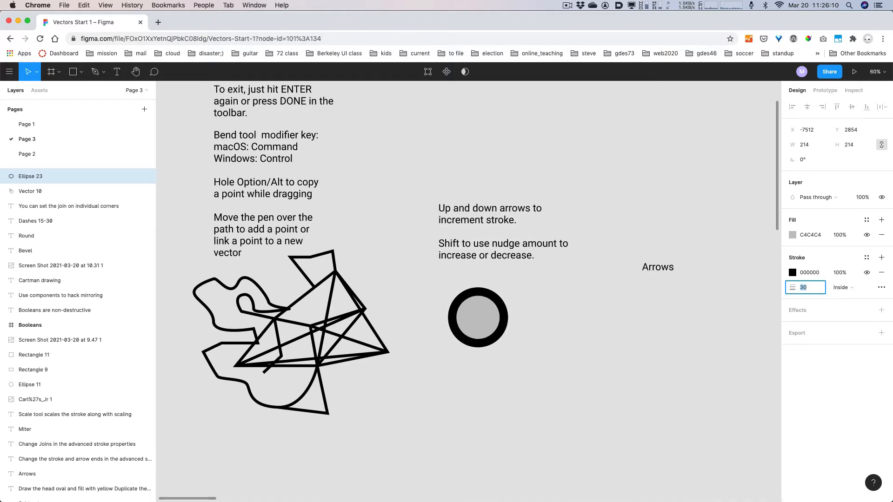
key(shift+Up)
key(shift+Up)
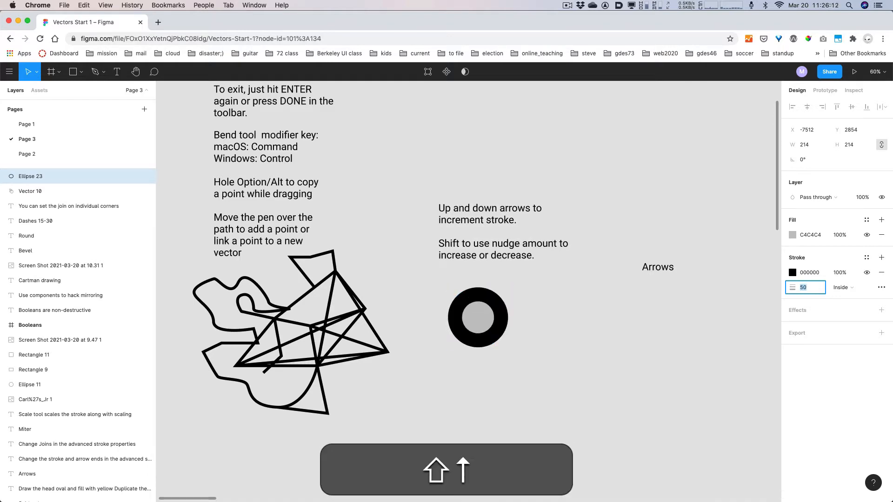
key(shift+Down)
key(shift+Down)
key(shift+Up)
key(shift+Down)
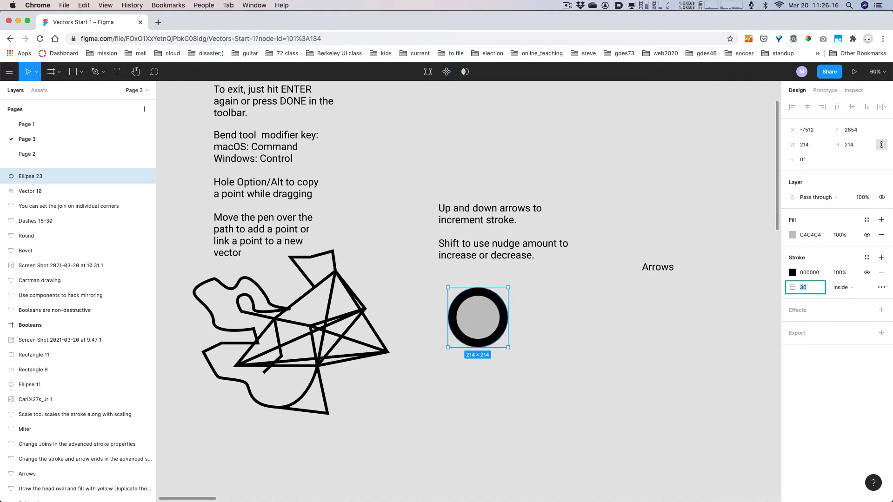
click(419, 193)
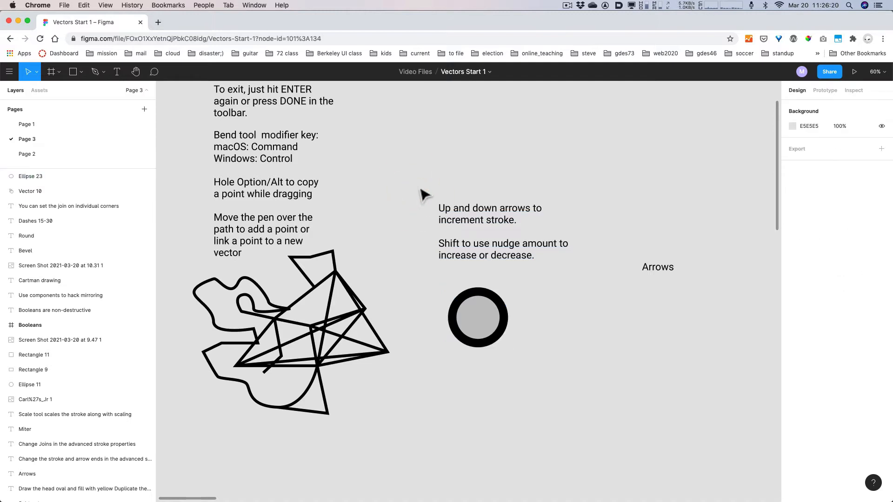
click(8, 73)
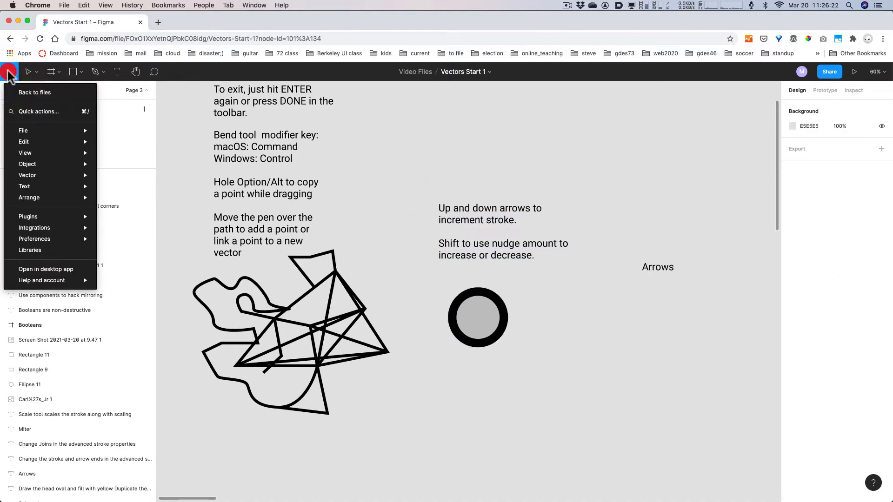
mouse_move(43, 242)
key(alt+super+8)
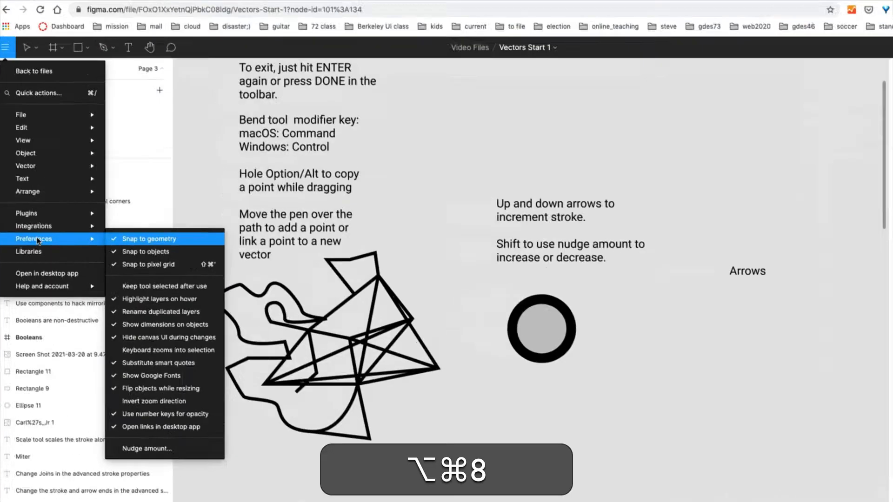
key(alt+super+8)
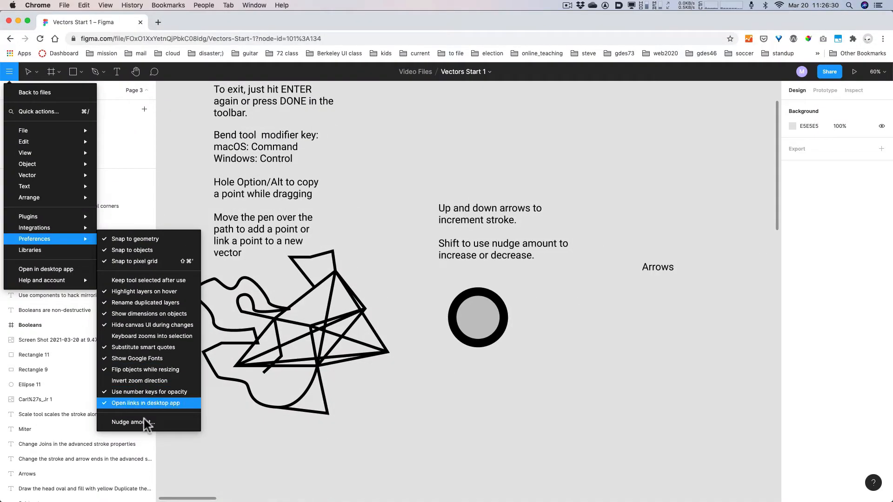
key(alt+super+8)
key(alt+super+8)
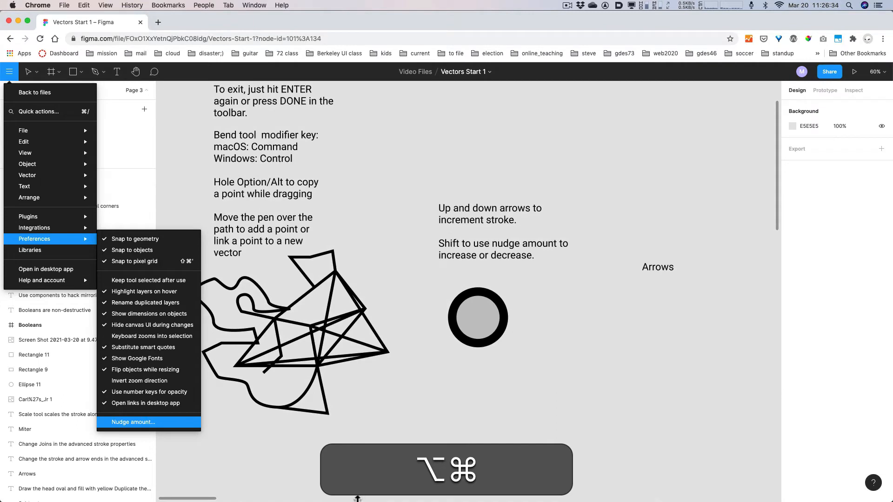
click(134, 422)
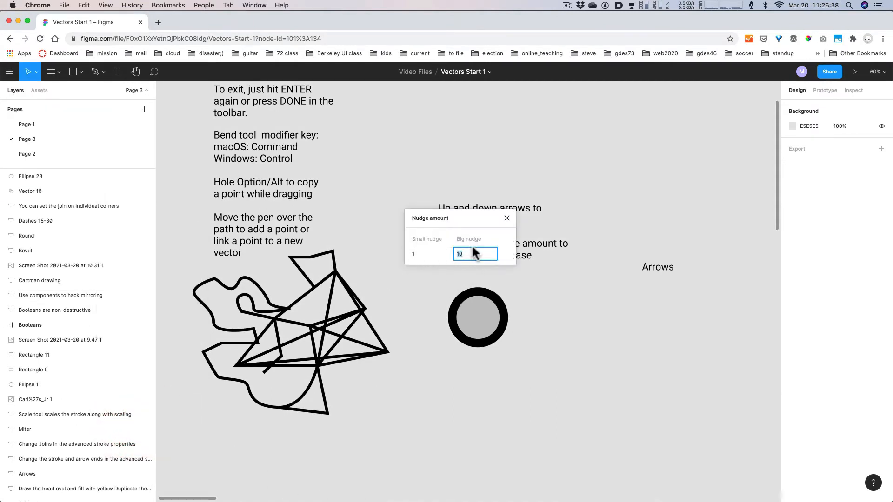
click(507, 218)
click(551, 331)
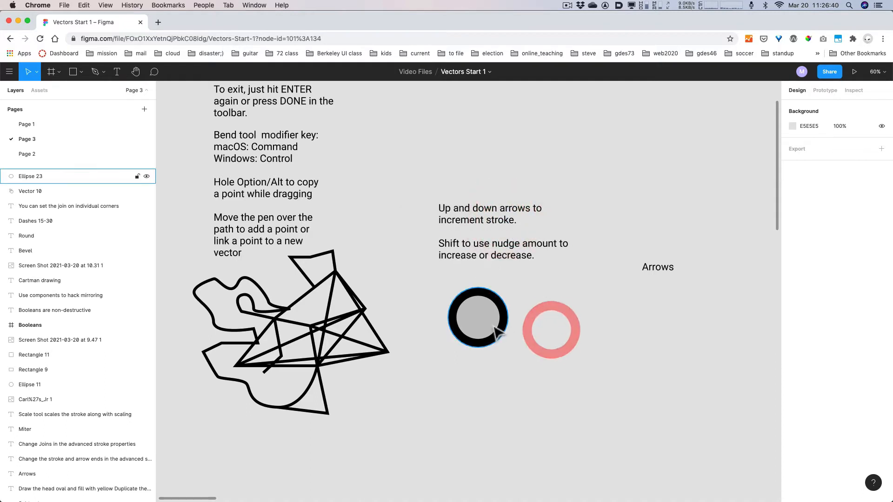
click(496, 331)
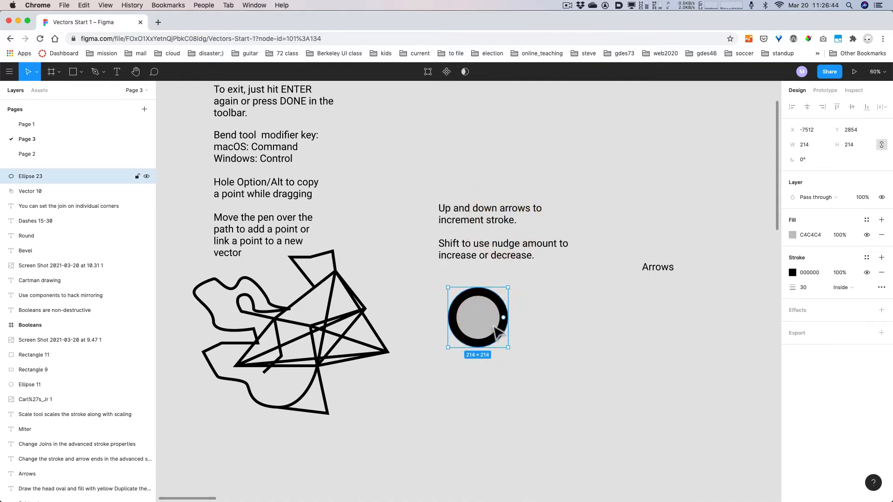
- Nudge Ellipse 23 around with arrow and Shift+arrow keys to fine-tune its position
key(Right)
key(Right)
key(Right)
key(Right)
key(Right)
key(Right)
key(Right)
key(Right)
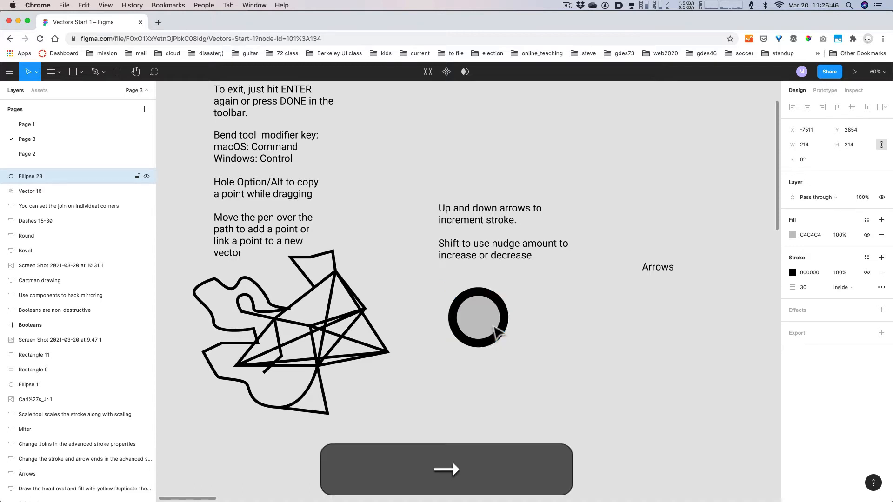
key(Right)
key(Right)
key(Right)
key(Right)
key(Right)
key(Right)
key(Right)
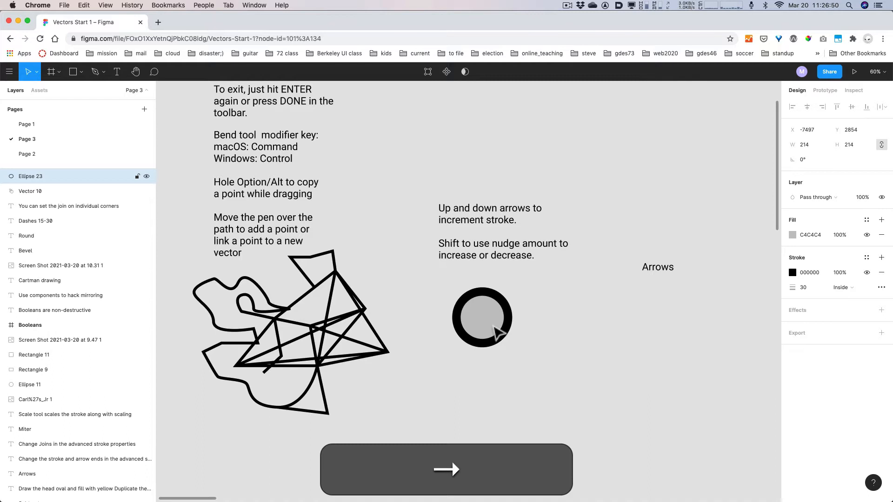
key(Left)
key(Left)
key(Left)
key(Left)
key(Left)
key(Left)
key(Left)
key(Left)
key(Left)
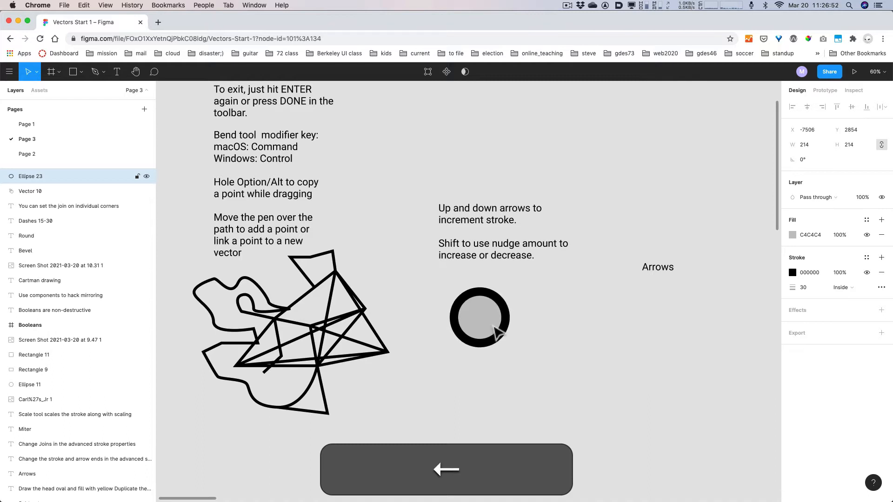
key(Left)
key(Left)
key(Up)
key(Up)
key(Up)
key(Up)
key(Up)
key(Down)
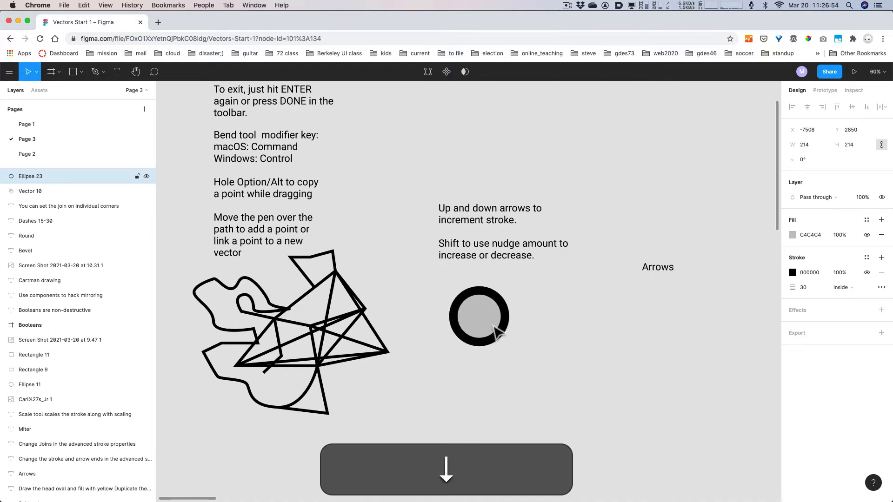
key(Down)
key(Down)
key(Down)
key(Down)
key(shift+Up)
key(shift+Down)
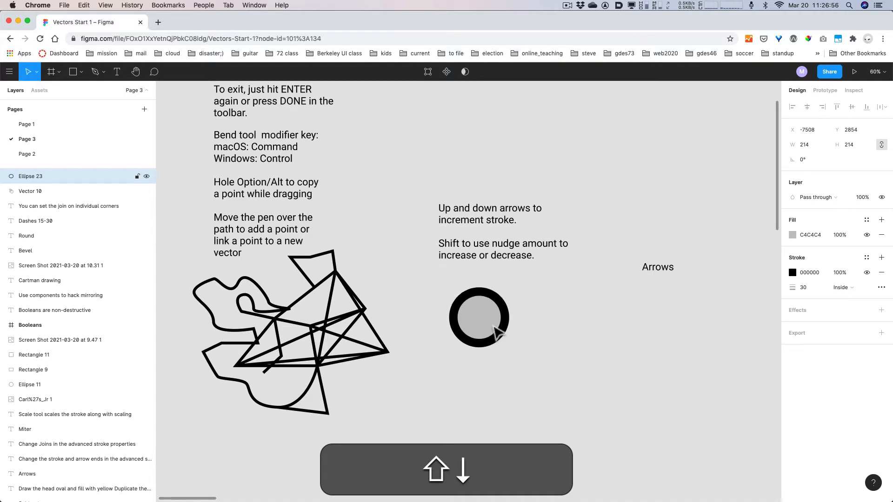
key(shift+Left)
key(shift+Right)
key(shift+Down)
key(shift+Right)
key(shift+Up)
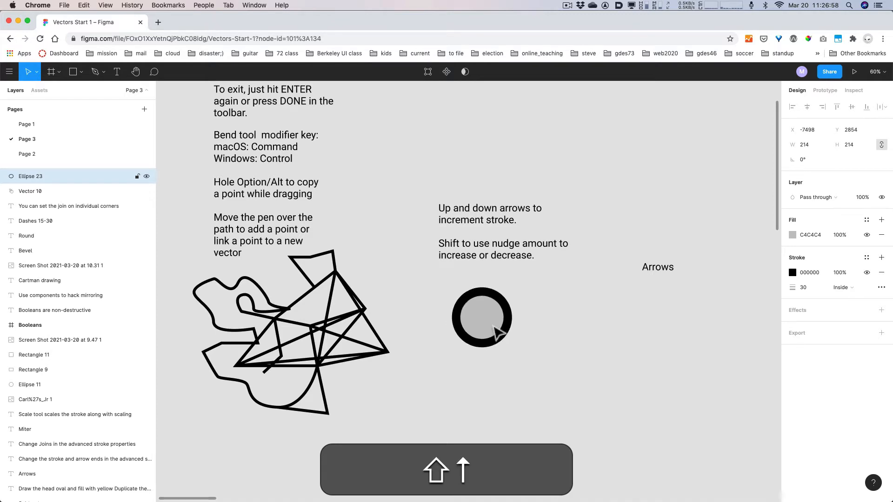
key(shift+Left)
key(shift+Left)
key(Up)
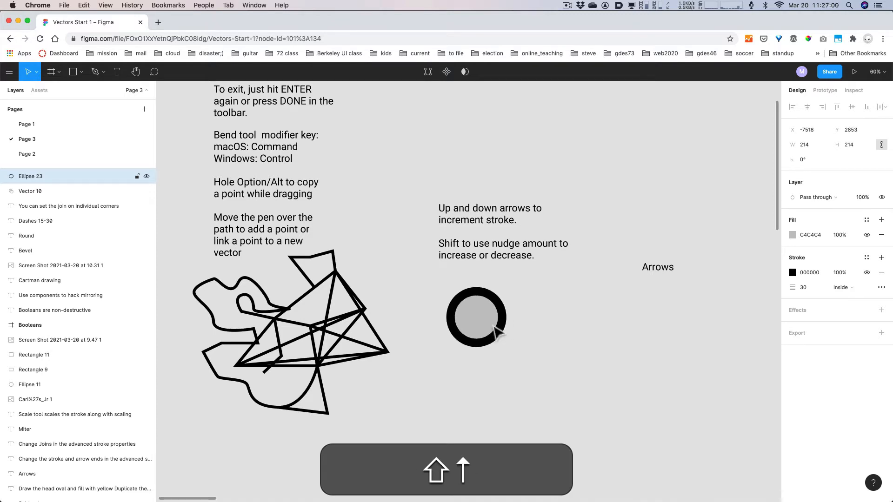
- Reduce the circle's stroke weight from 30 to 20, then pan to the Arrows area
click(806, 288)
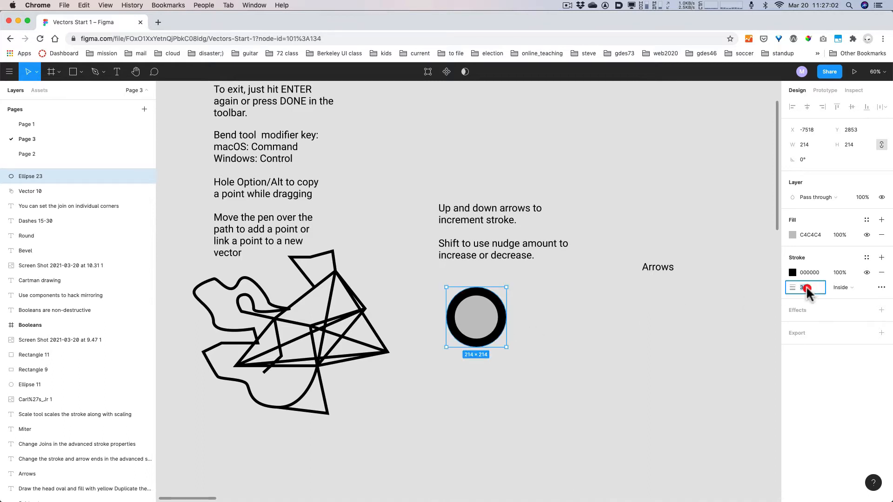
key(shift)
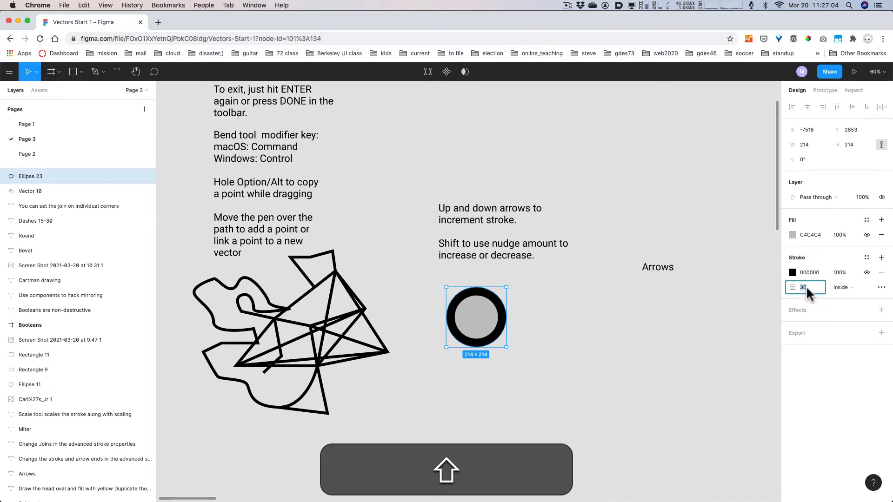
key(shift+Up)
key(shift+Up)
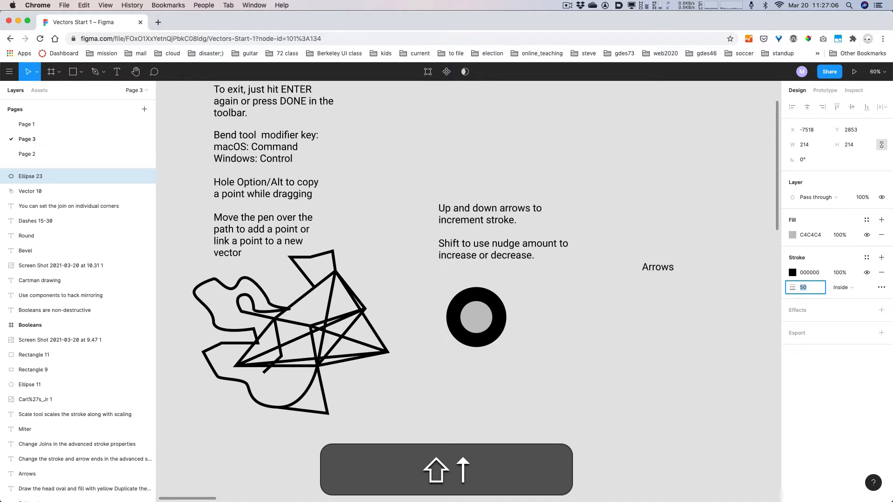
key(shift+Up)
key(shift+Down)
key(shift+Down)
key(shift+Down)
key(shift+Down)
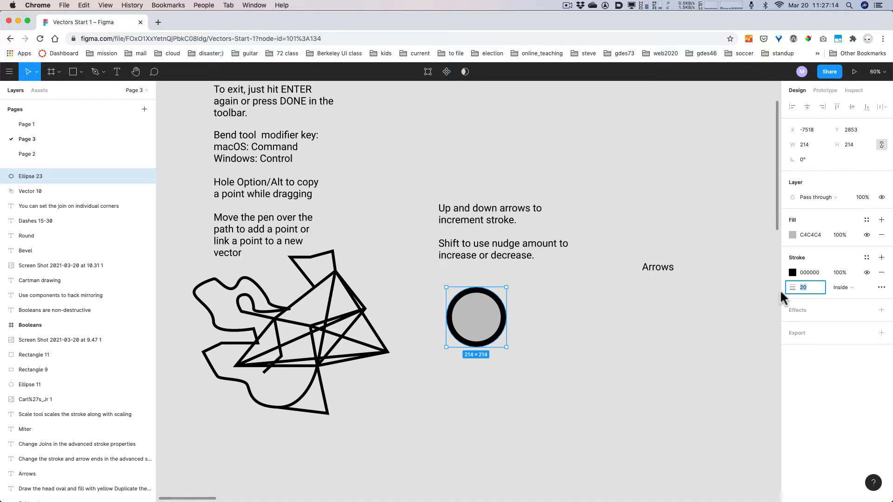
click(708, 326)
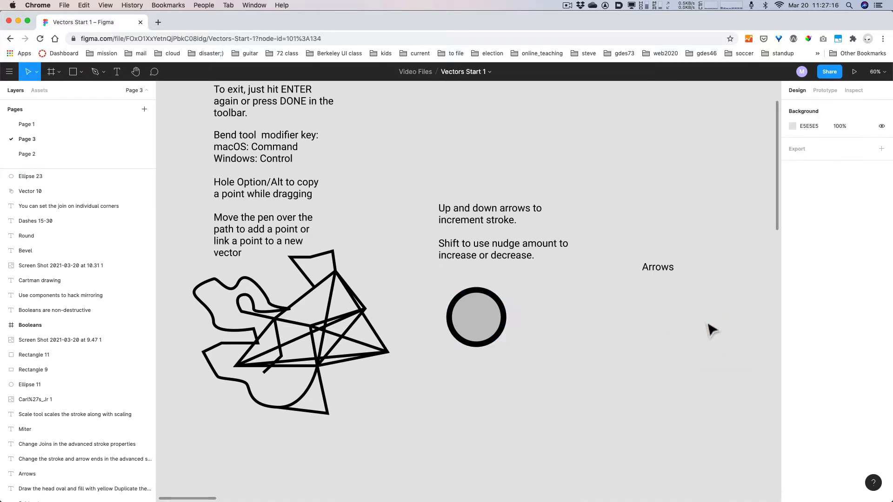
click(480, 314)
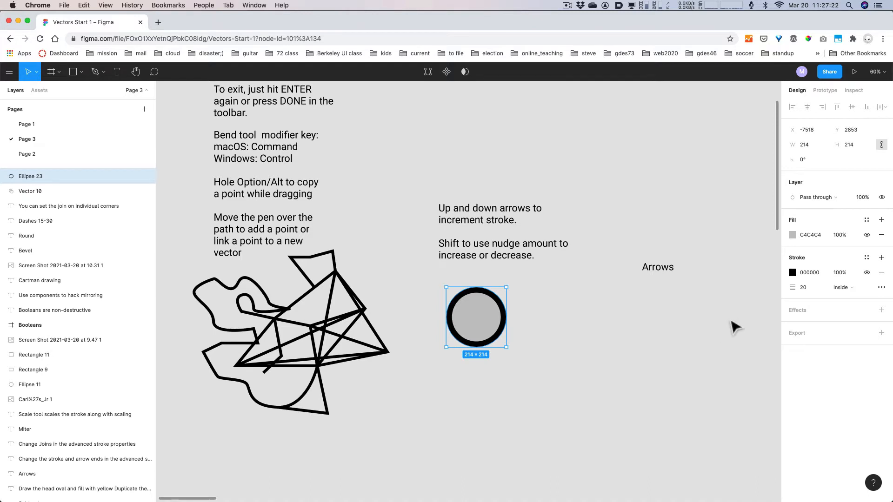
drag(733, 325, 558, 278)
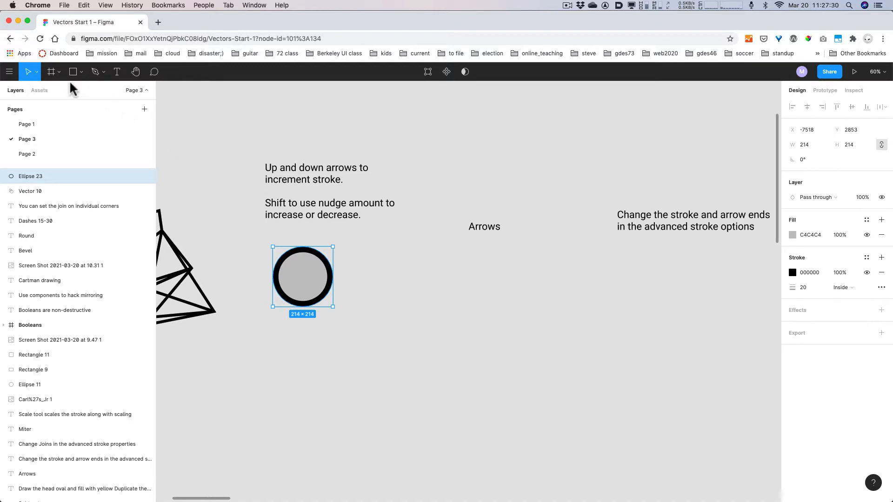
- Browse the frame, shape and pen tool menus in the toolbar
click(60, 72)
click(60, 72)
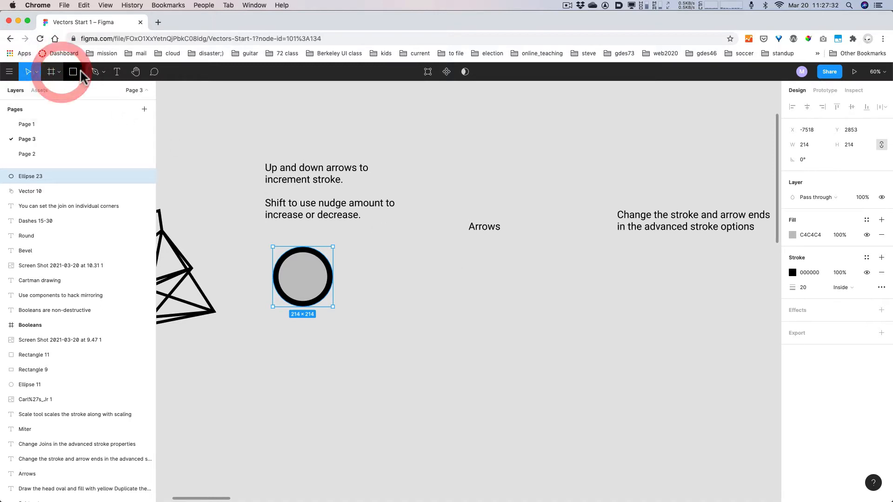
click(81, 72)
click(82, 73)
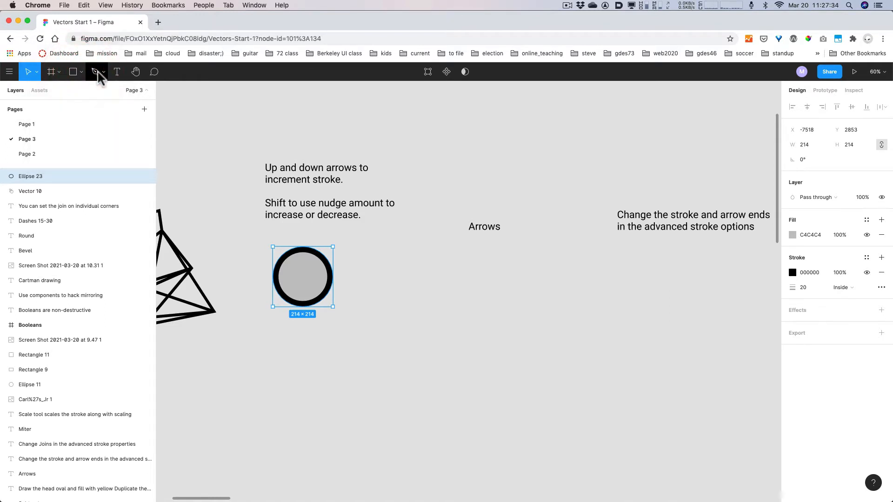
click(103, 72)
click(102, 72)
click(81, 71)
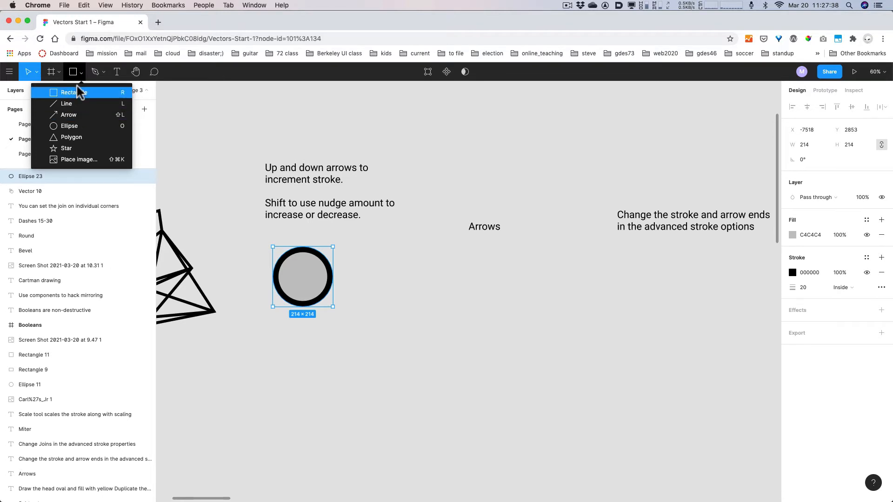
click(76, 91)
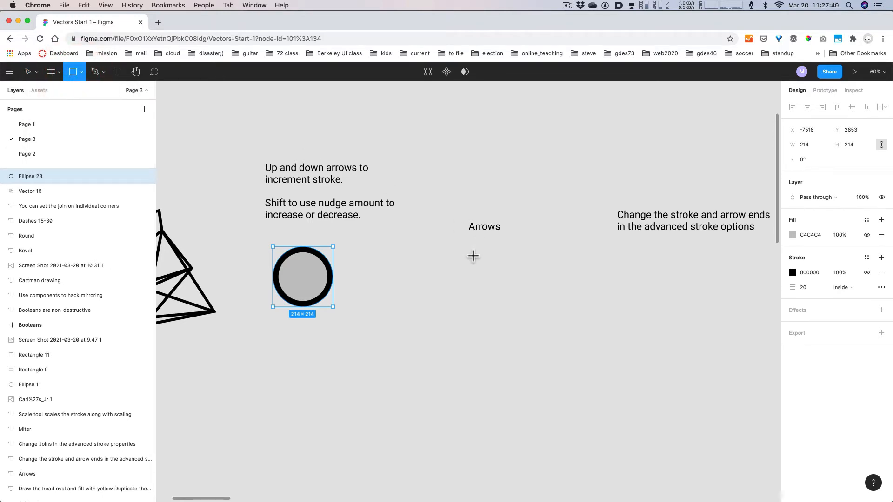
- Draw a horizontal Arrow 1 under the 'Arrows' label with stroke weight 20
key(shift)
key(shift+l)
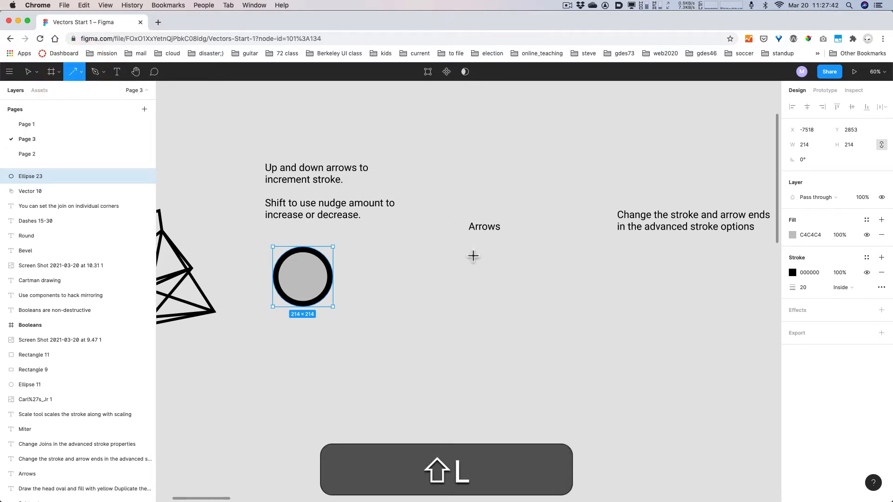
drag(456, 255, 553, 255)
click(547, 290)
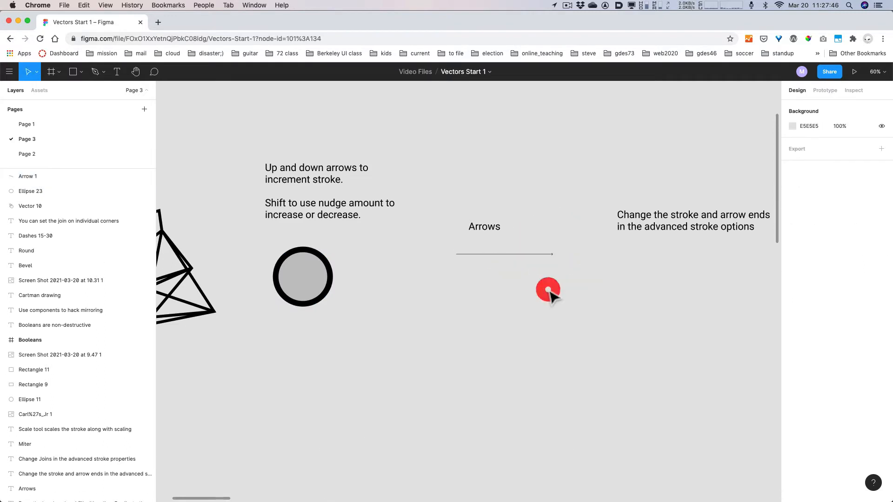
click(530, 254)
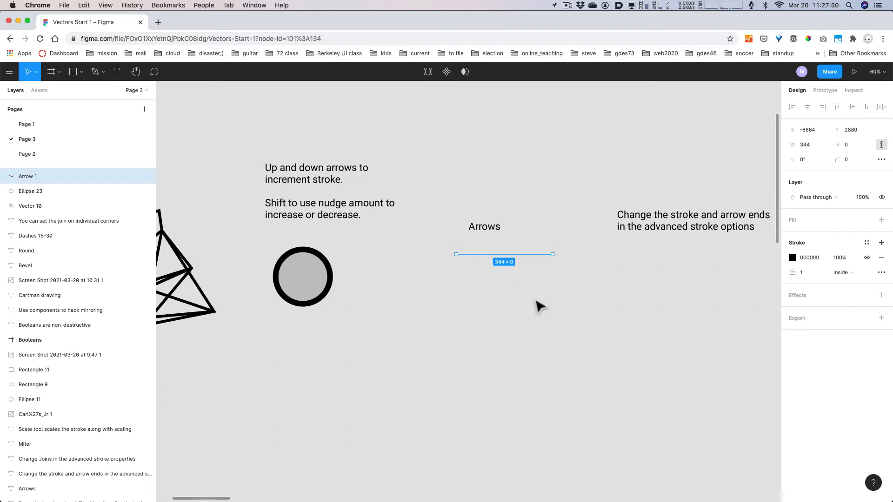
click(804, 273)
key(shift+Up)
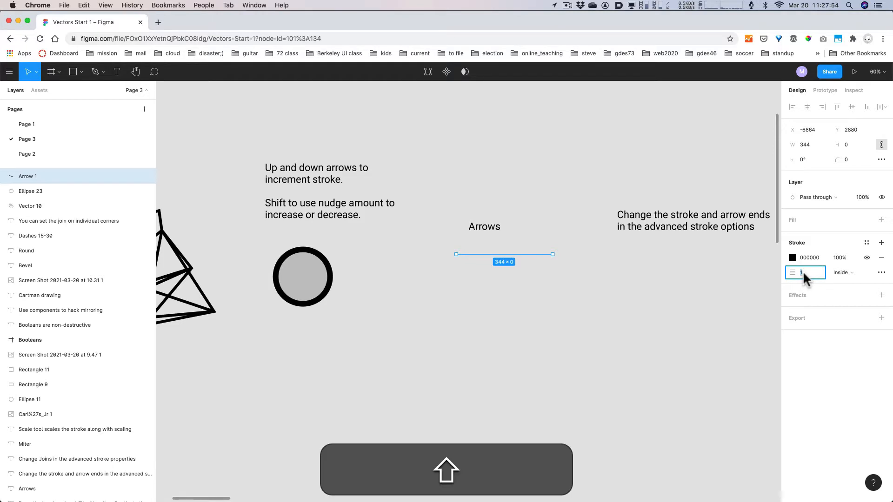
key(shift+Up)
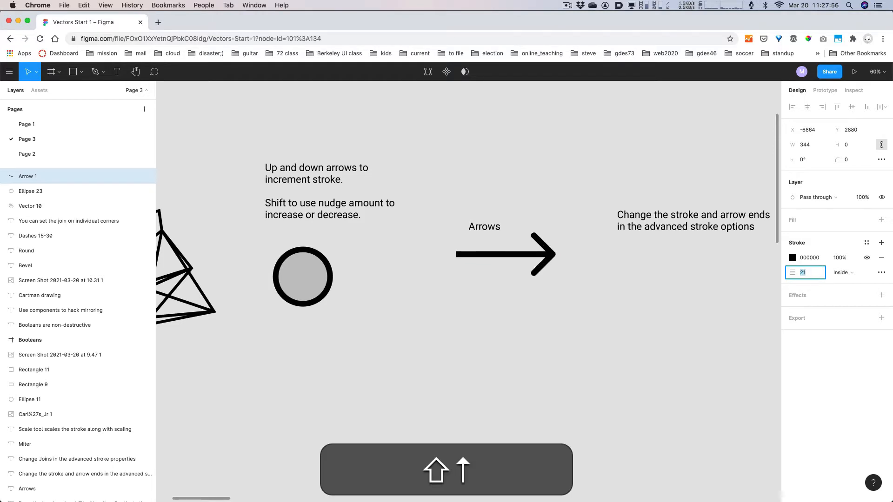
key(Down)
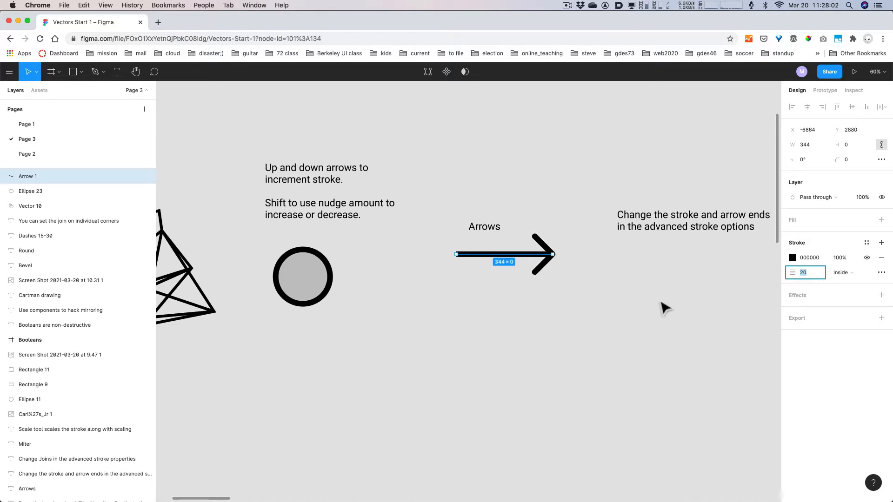
click(576, 320)
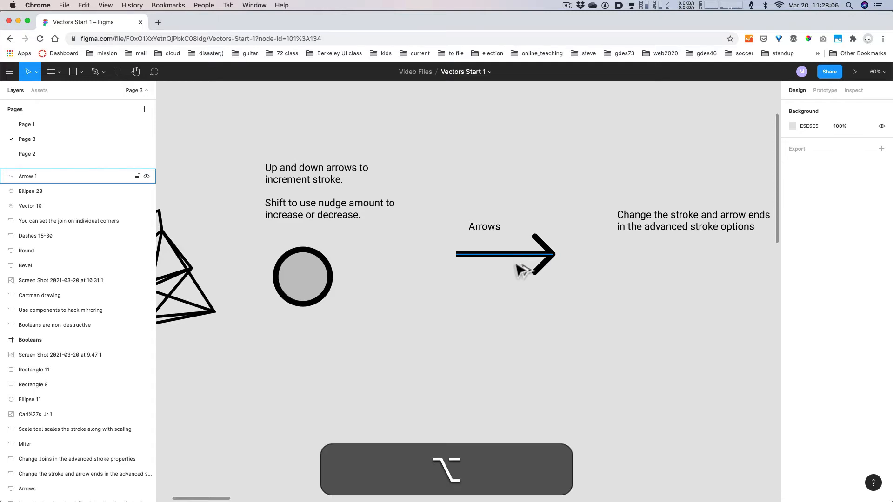
- Duplicate Arrow 1 below as Arrow 2 and select its end vertex in point editing
drag(519, 263, 524, 320)
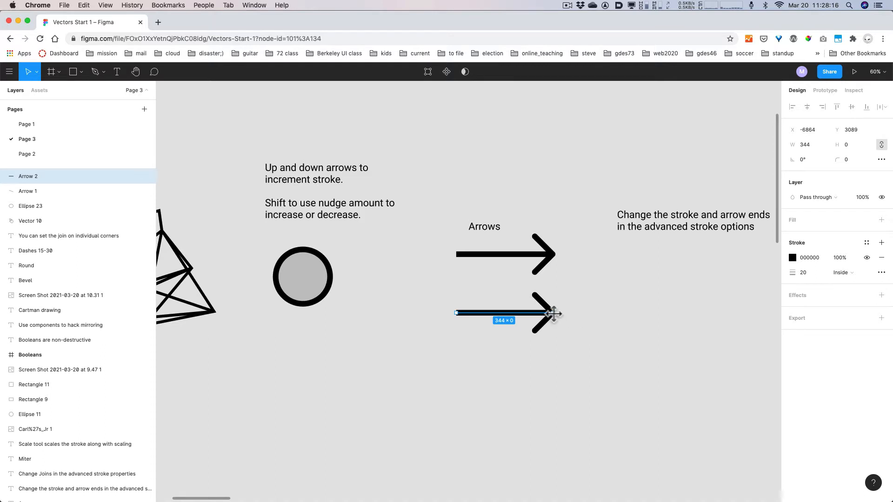
click(553, 313)
click(555, 312)
double_click(554, 313)
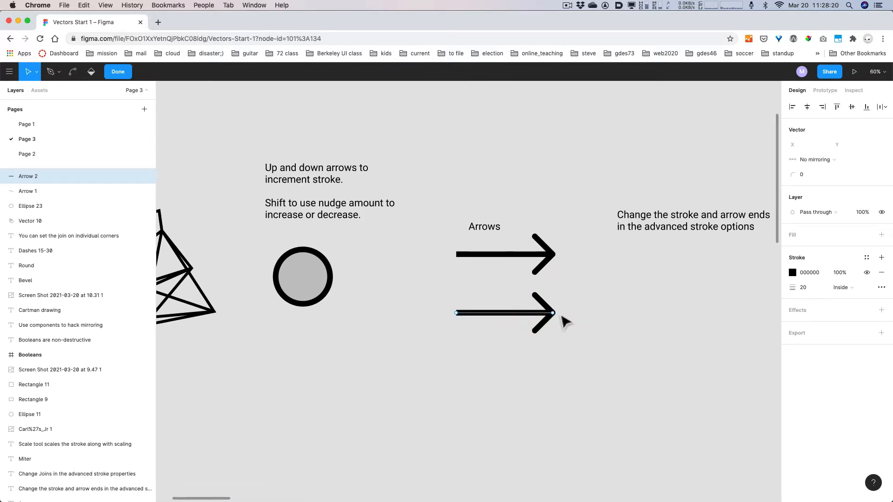
click(553, 313)
key(alt+super)
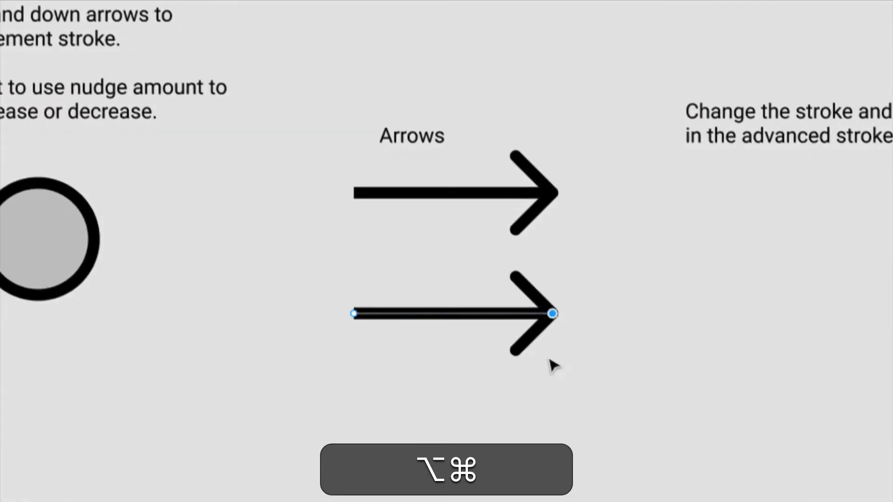
key(alt+super+8)
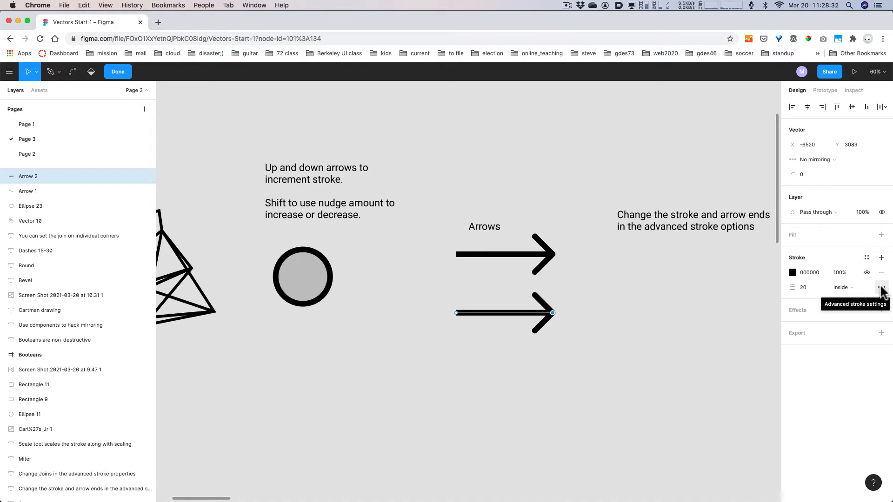
- Give Arrow 2 a Triangle arrow cap on the right end and a Line arrow cap on the left
key(alt+super+8)
key(alt+super+8)
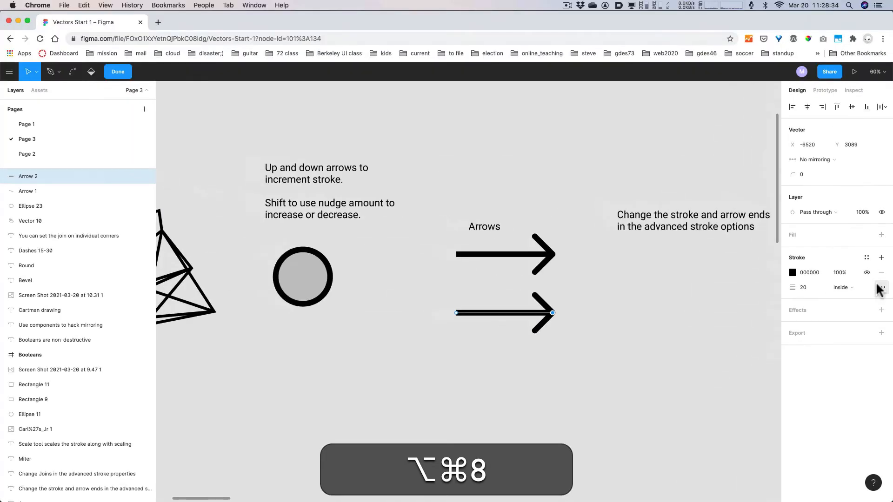
click(885, 285)
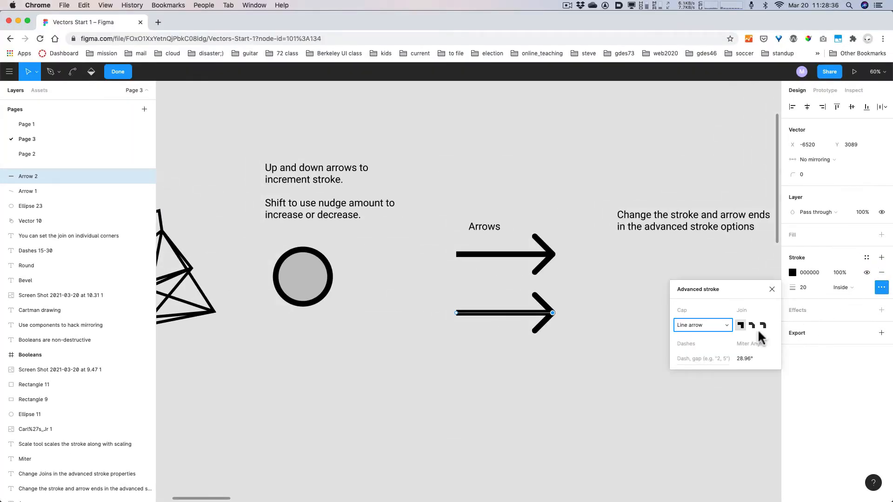
click(716, 328)
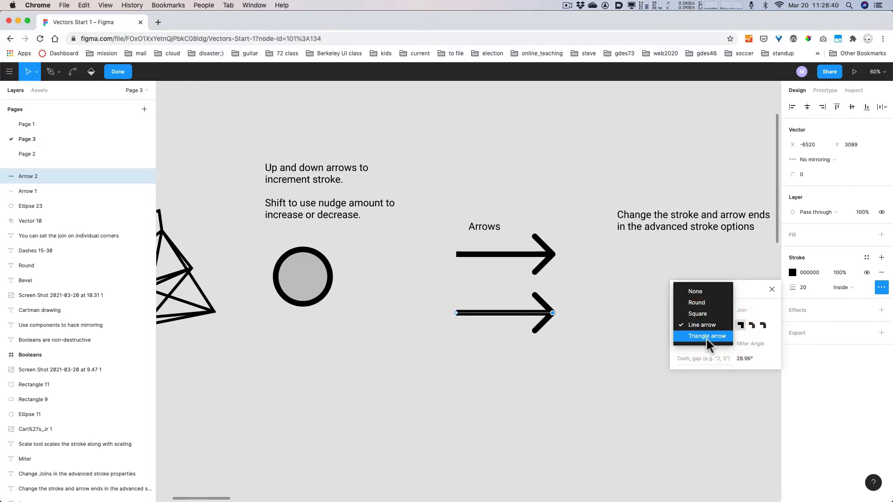
click(706, 336)
click(455, 312)
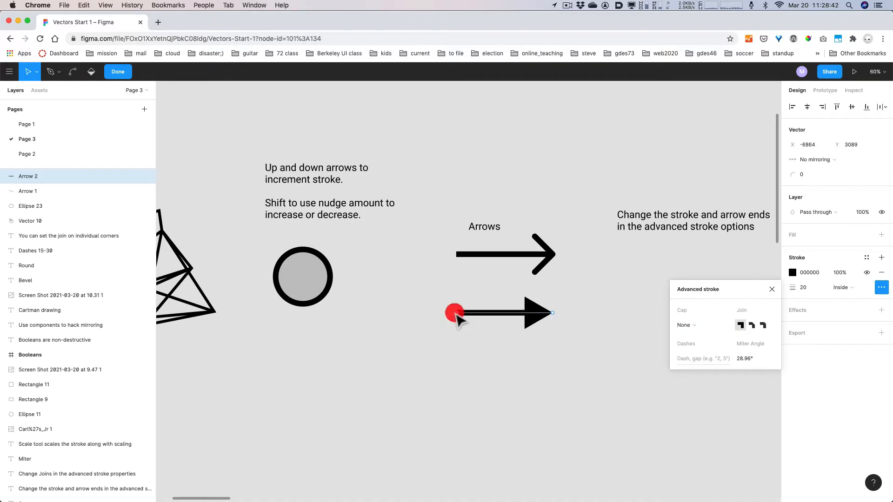
click(691, 327)
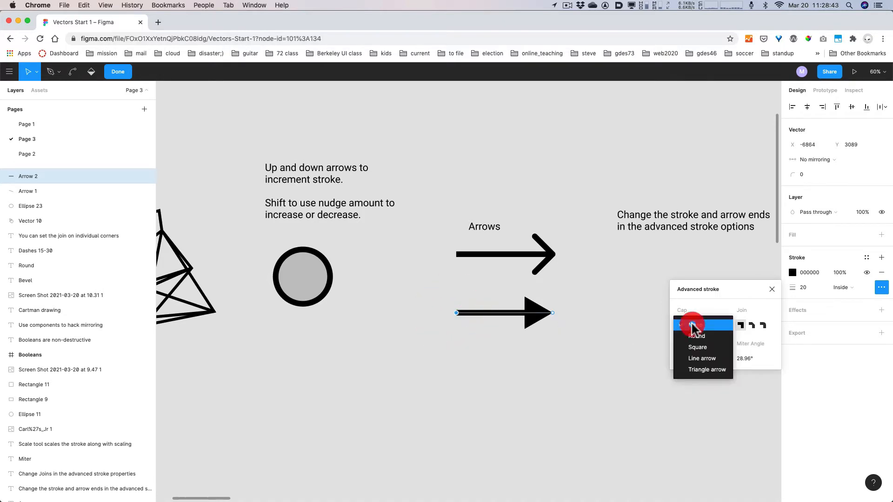
click(699, 371)
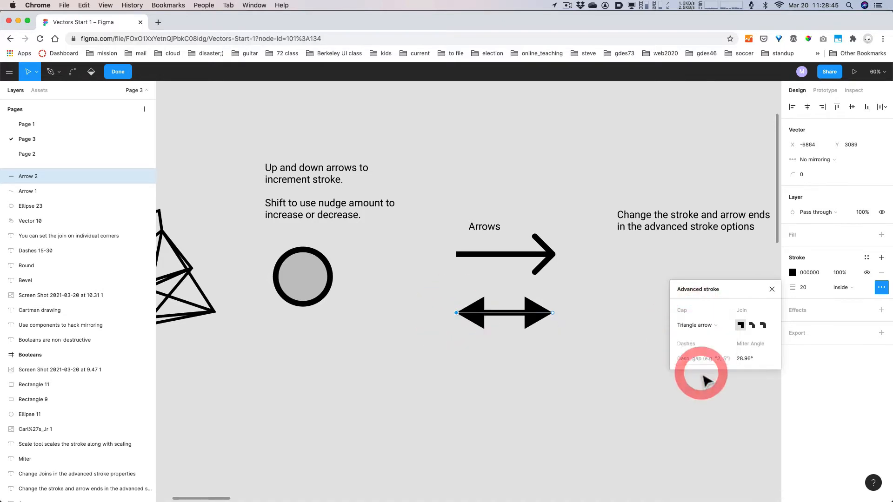
click(702, 324)
click(704, 315)
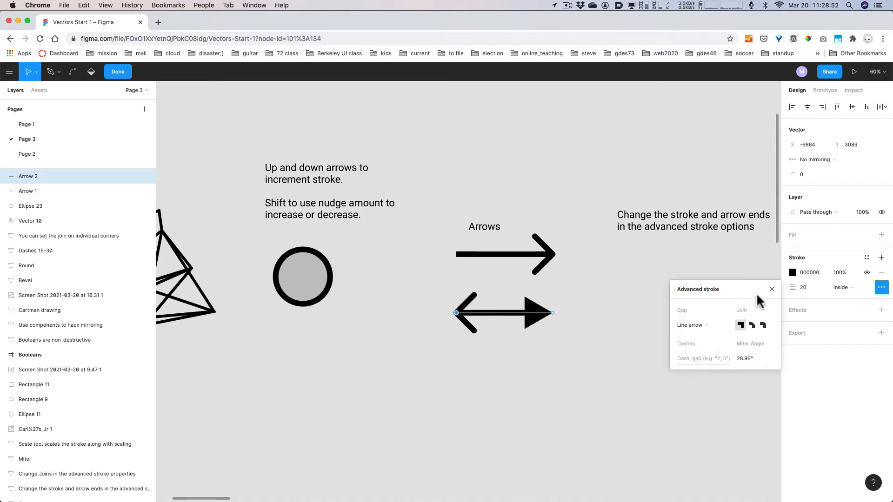
click(771, 290)
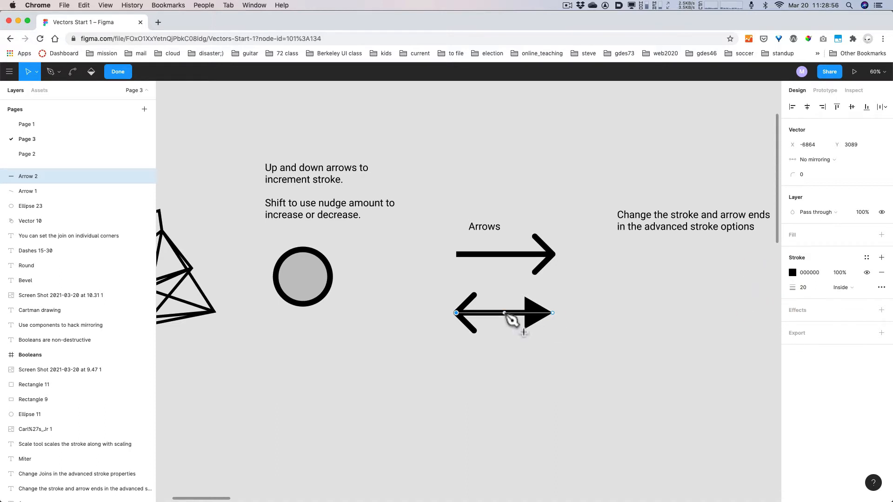
- Pull Arrow 2's midpoint down into a V and curve its right leg with a new bent point
drag(504, 313, 504, 383)
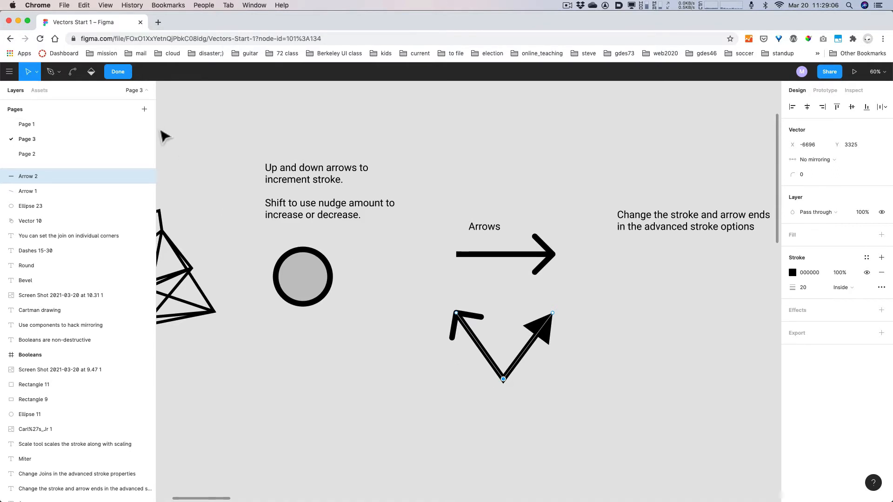
key(p)
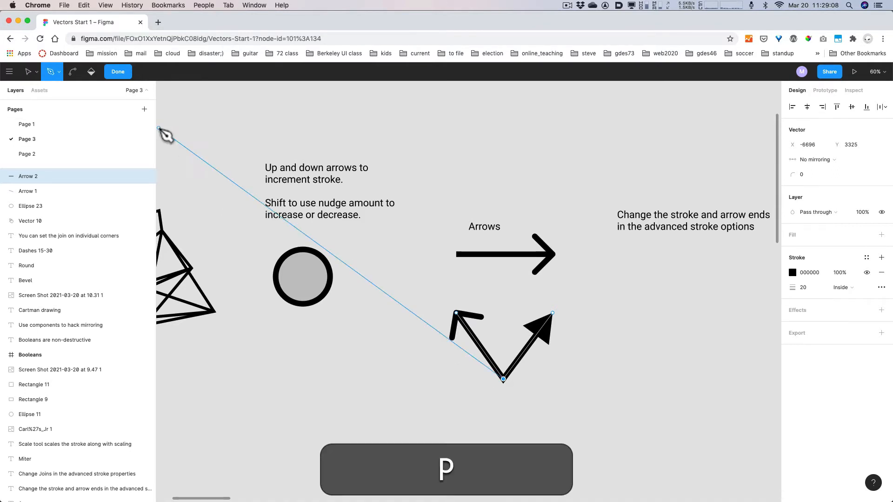
key(super+z)
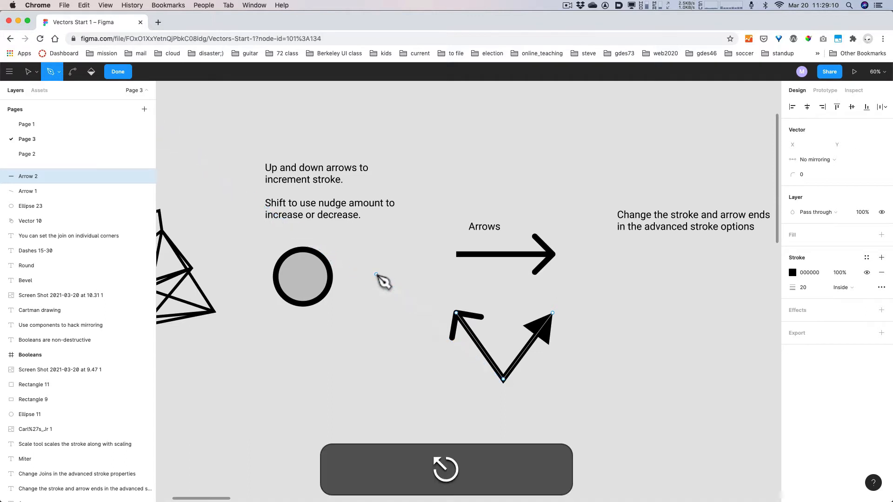
click(519, 357)
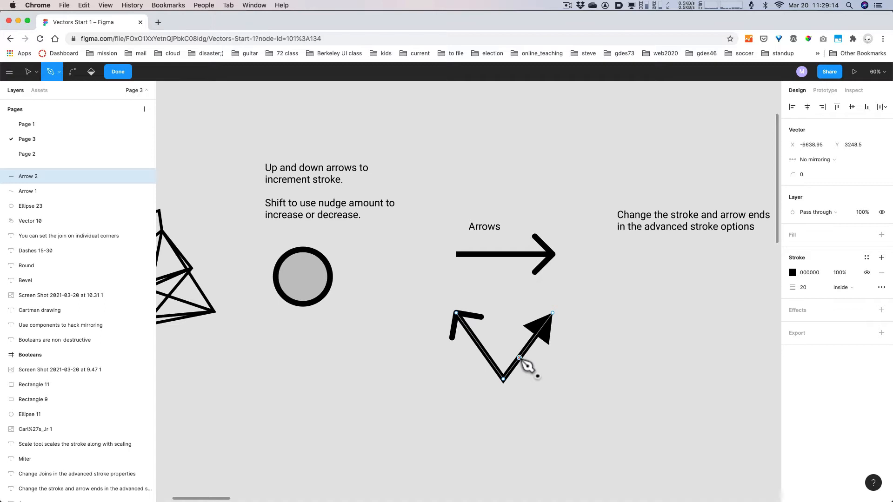
key(super)
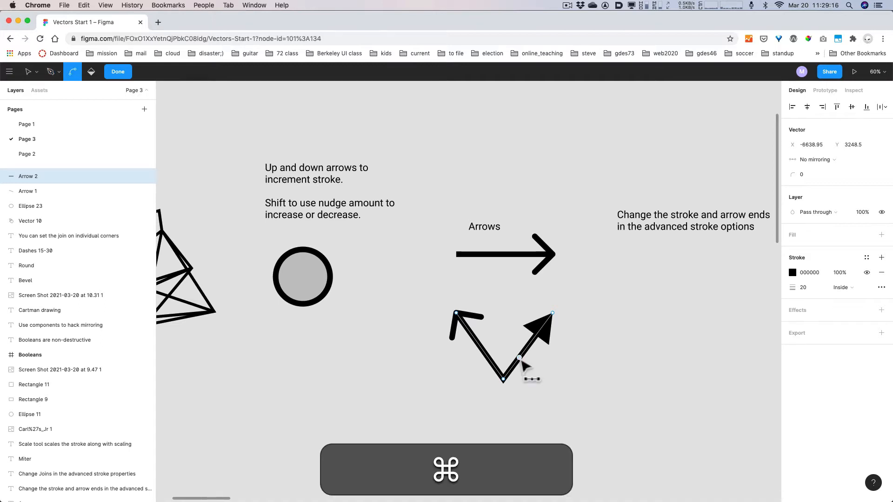
drag(519, 357, 528, 376)
key(Escape)
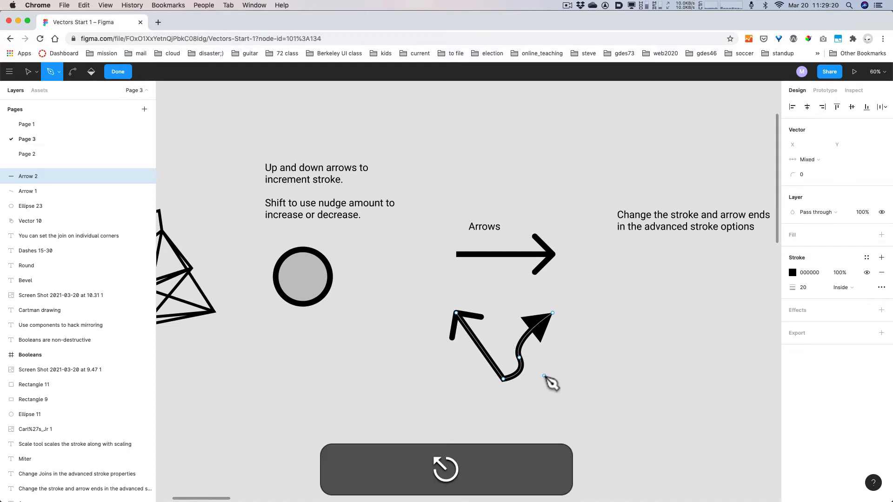
key(Escape)
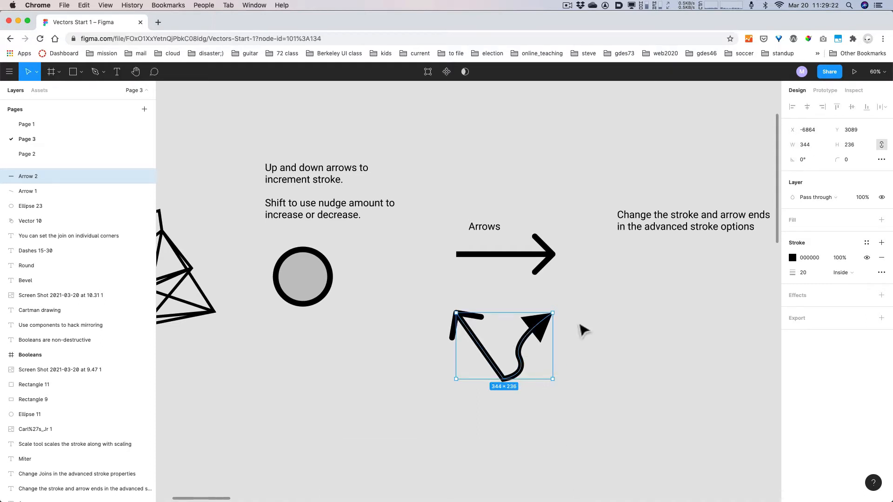
- Pan the canvas toward the arrow-ends note and browse the frame and shape tool menus
key(space)
drag(677, 317, 549, 279)
key(space)
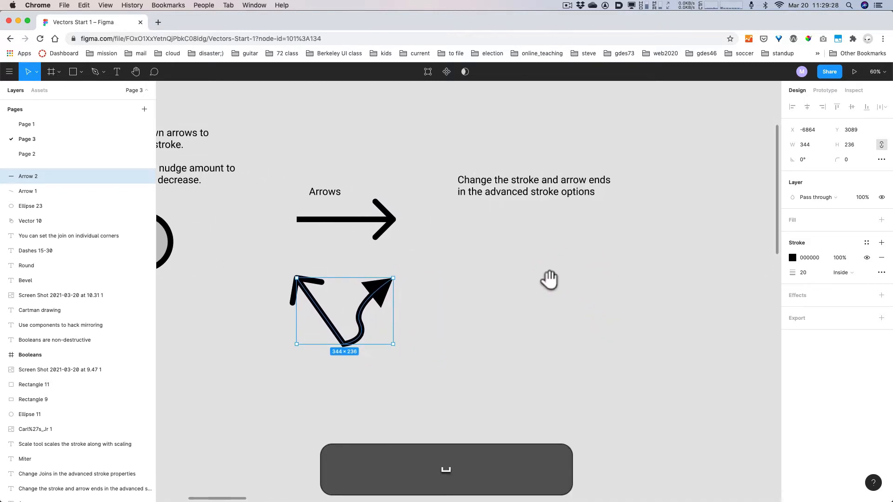
click(60, 72)
click(62, 73)
click(82, 72)
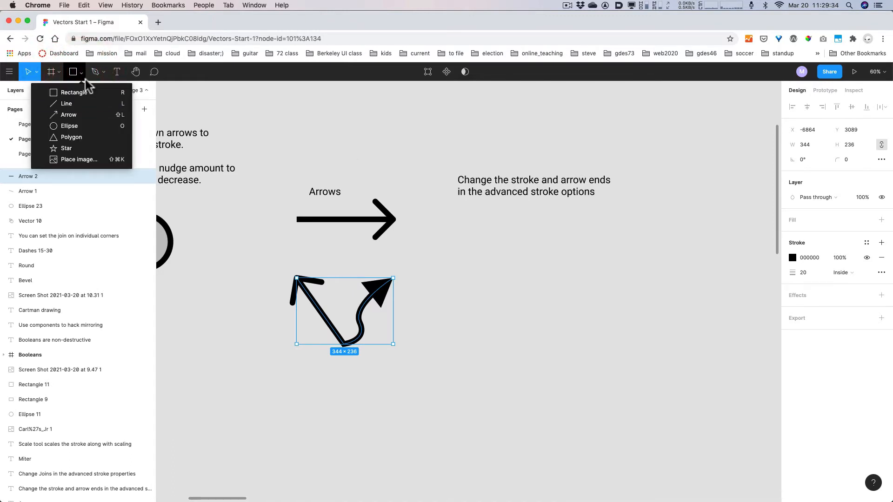
click(82, 73)
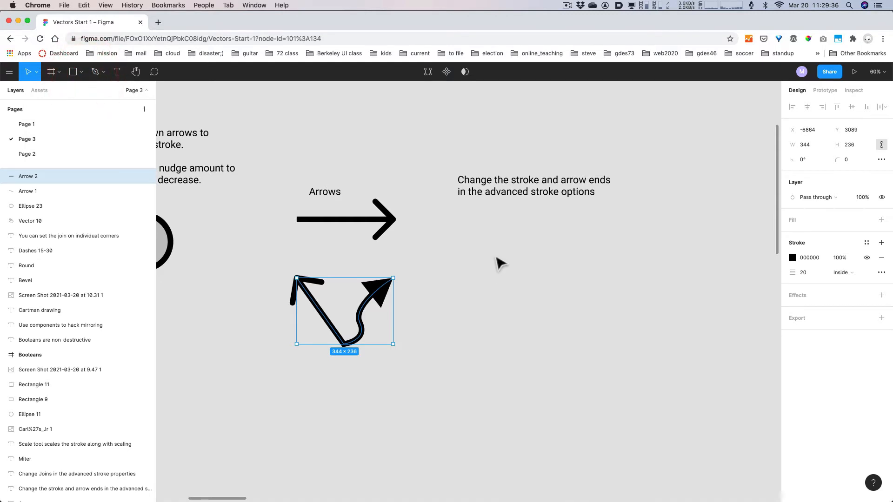
- Draw a horizontal Line 1 right of the arrows with stroke weight 20
key(l)
drag(468, 246, 573, 246)
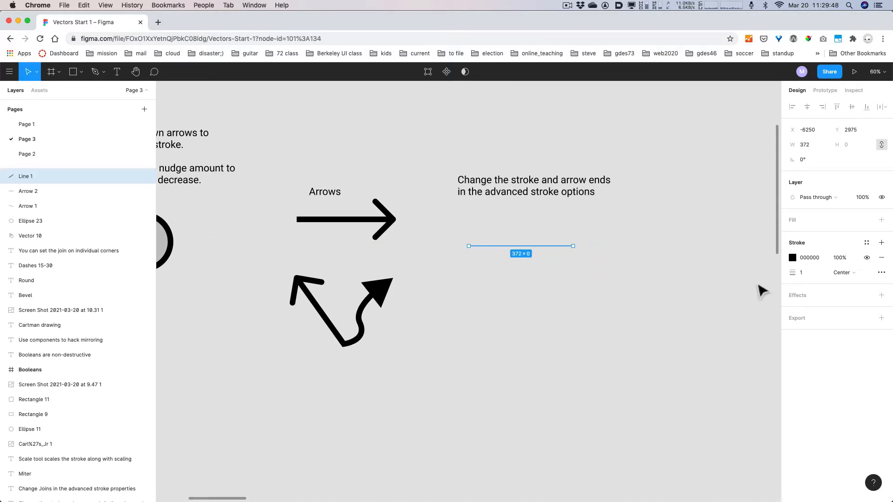
click(799, 273)
key(shift+Up)
key(shift+Up)
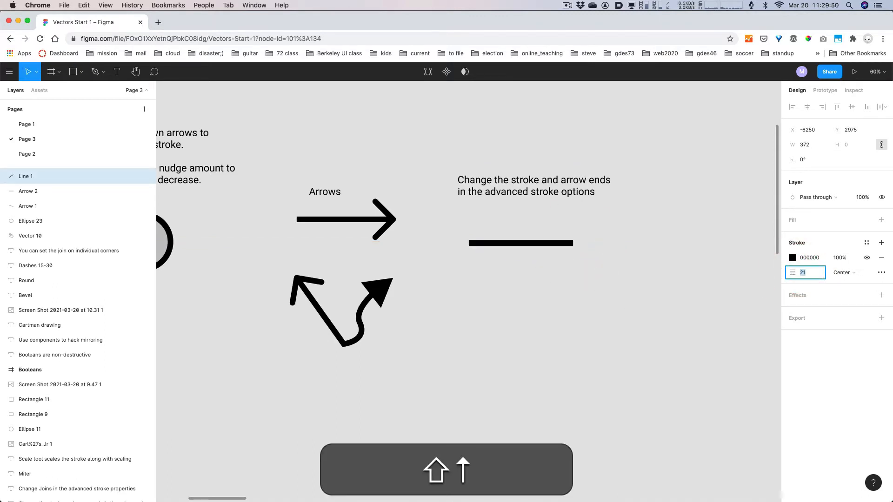
key(Down)
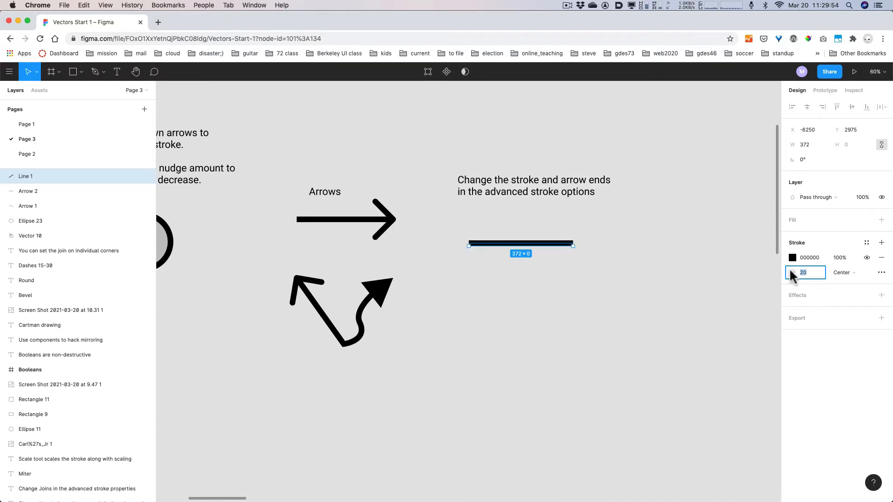
click(610, 282)
click(540, 245)
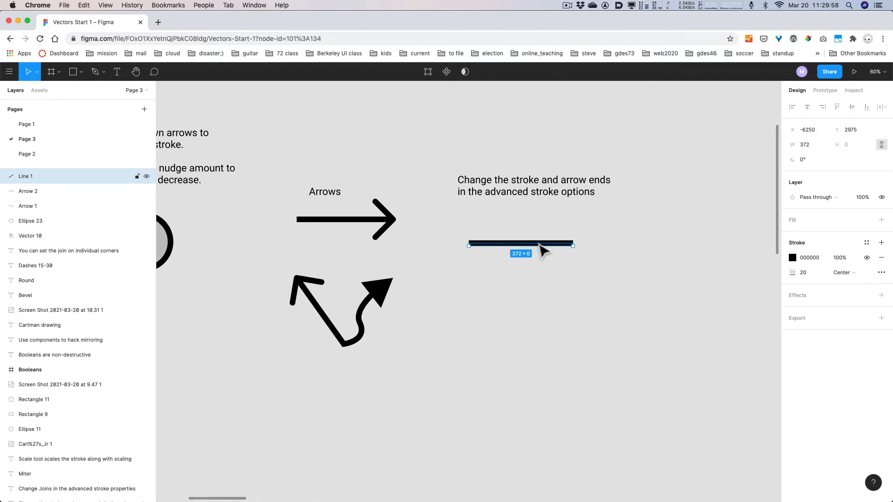
key(alt)
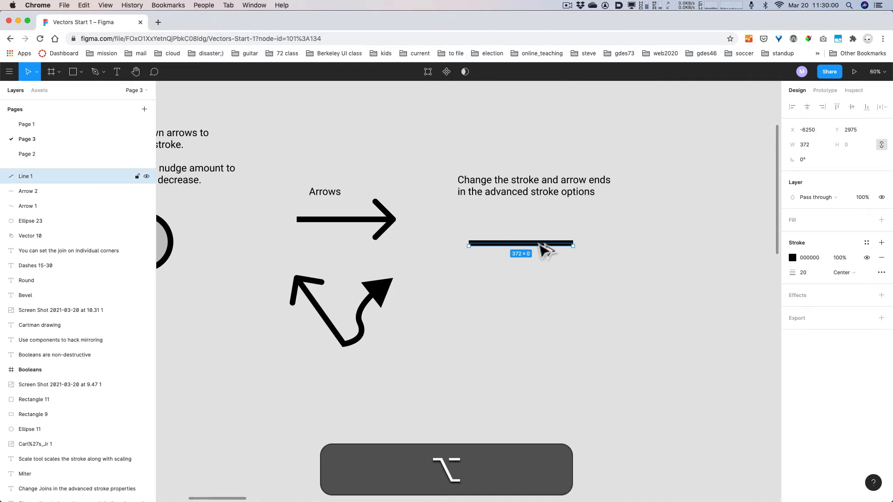
- Duplicate the line 124 px below and set the copy's endpoint cap to Square
drag(540, 245, 543, 280)
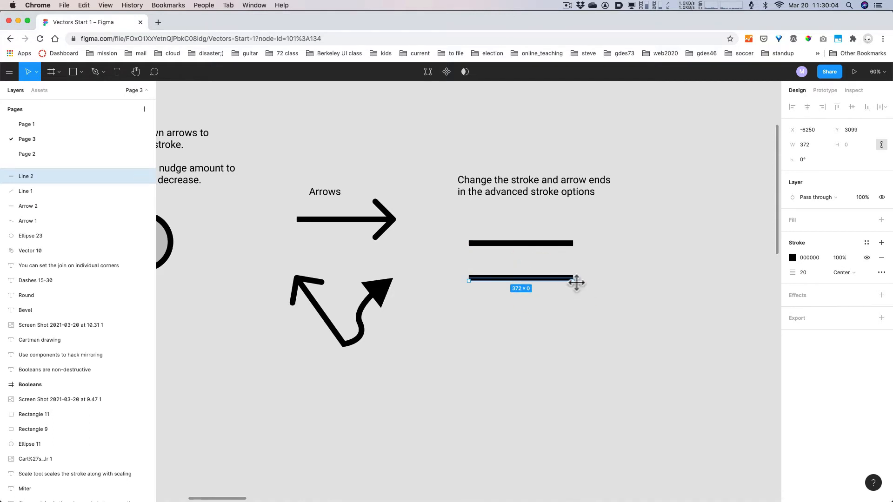
double_click(572, 279)
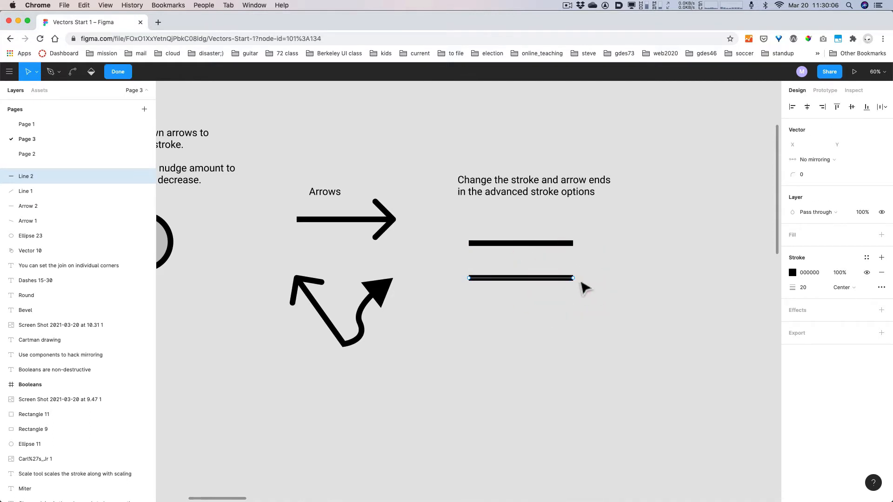
click(572, 278)
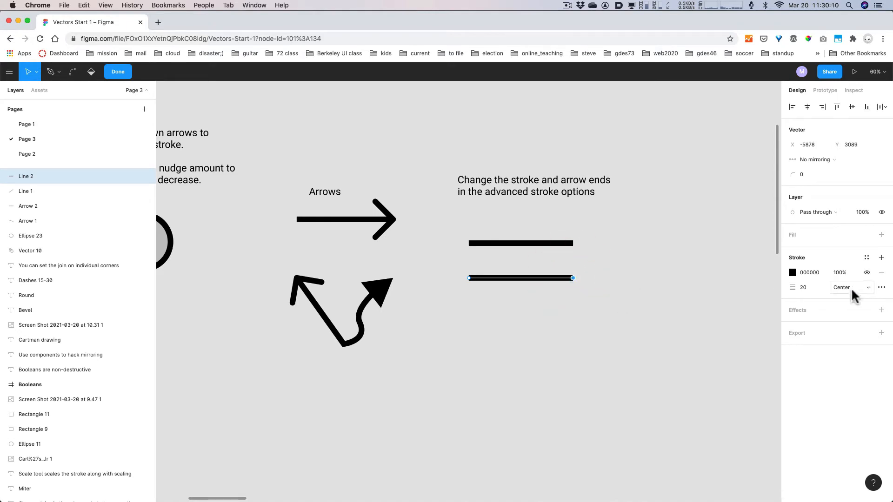
click(881, 288)
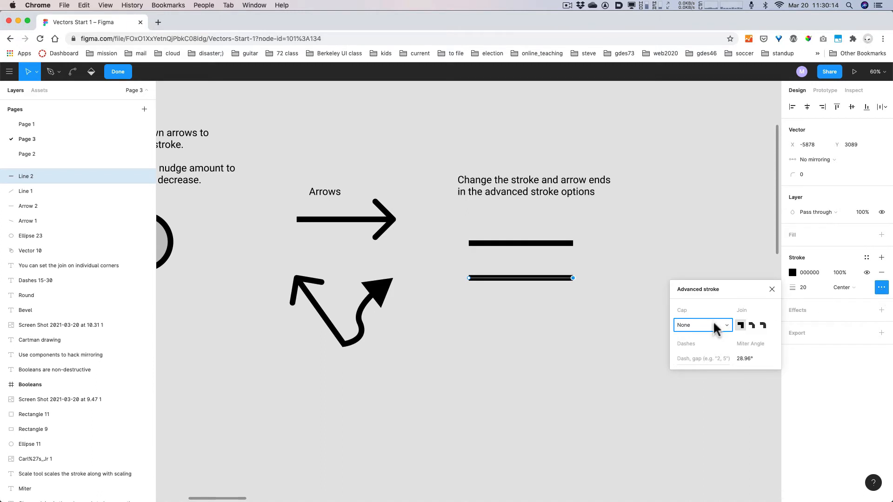
click(699, 332)
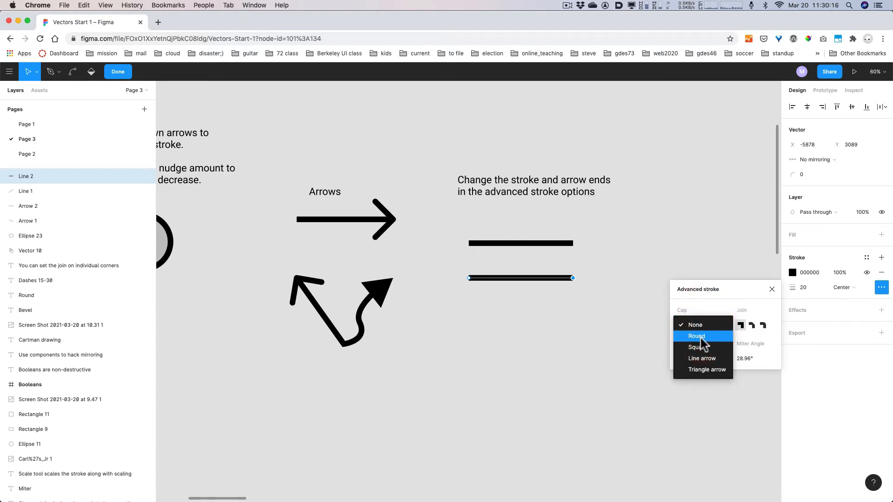
click(700, 337)
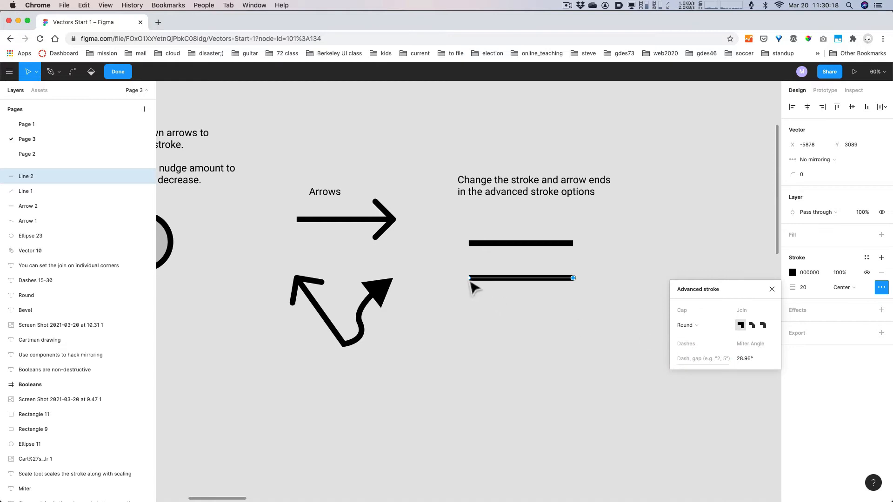
click(684, 325)
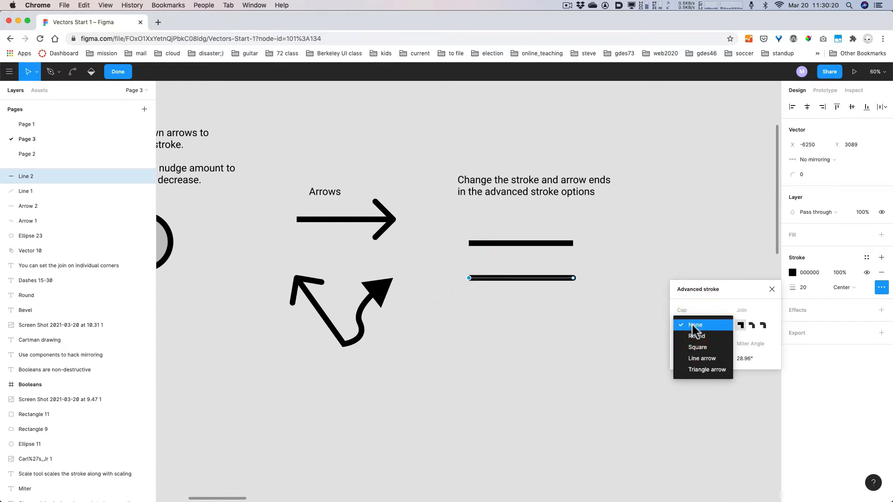
click(693, 346)
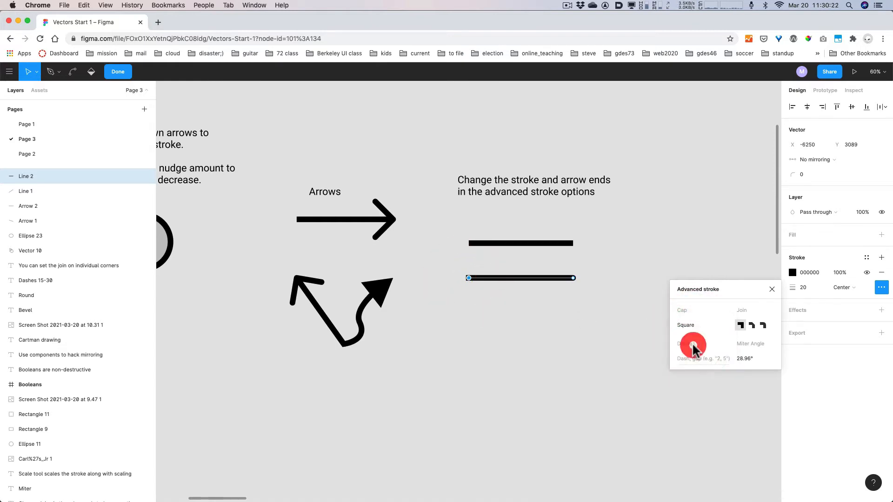
click(528, 242)
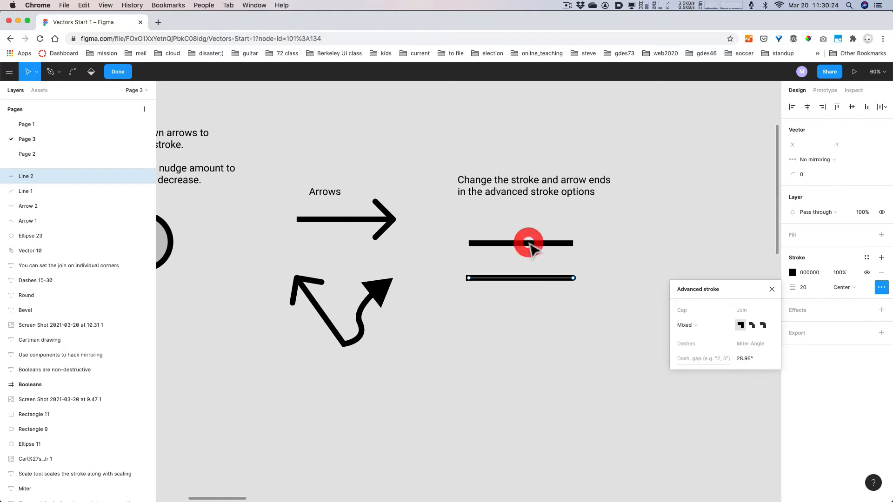
- Inspect the upper line's endpoint in the Advanced stroke options, then leave point editing
click(529, 244)
double_click(531, 244)
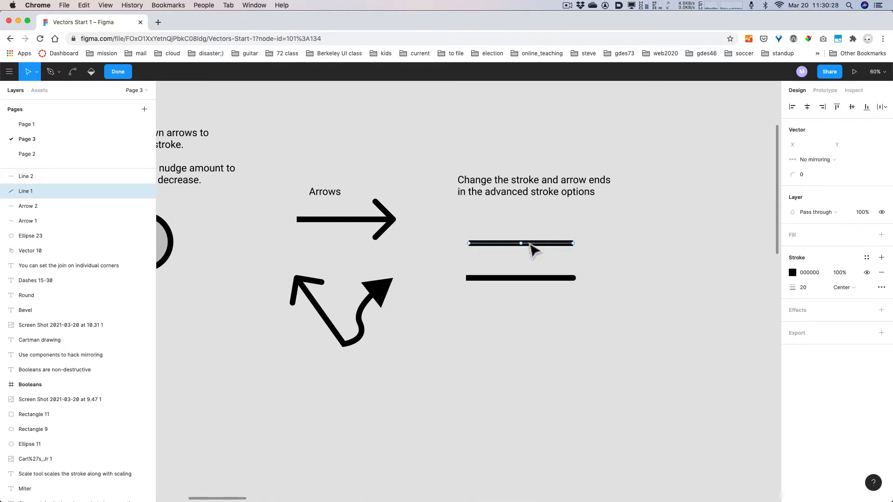
click(573, 243)
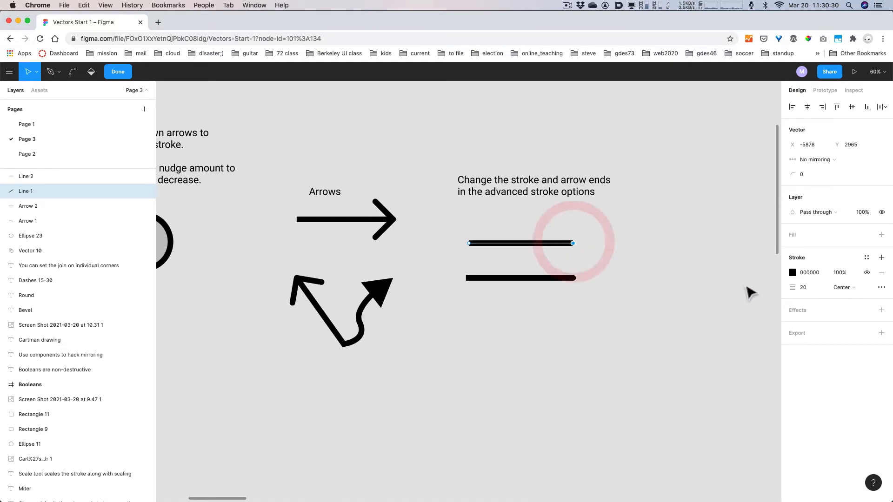
click(881, 287)
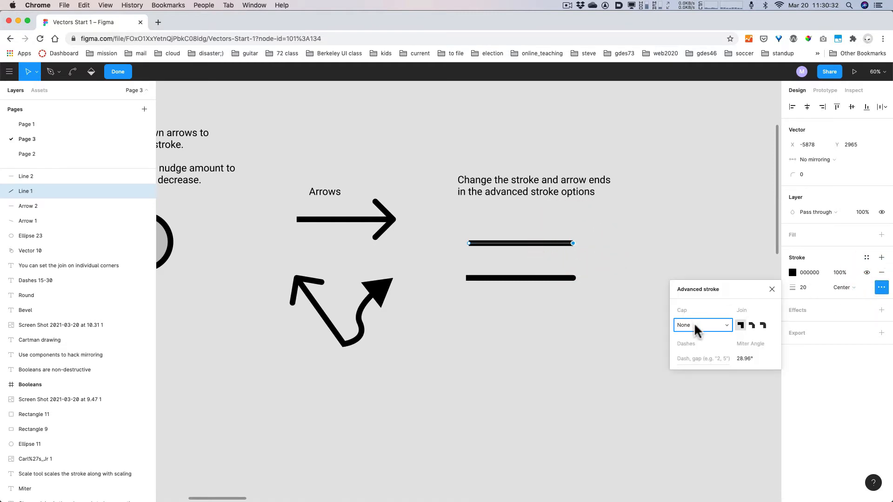
key(alt+super+8)
click(525, 279)
click(483, 279)
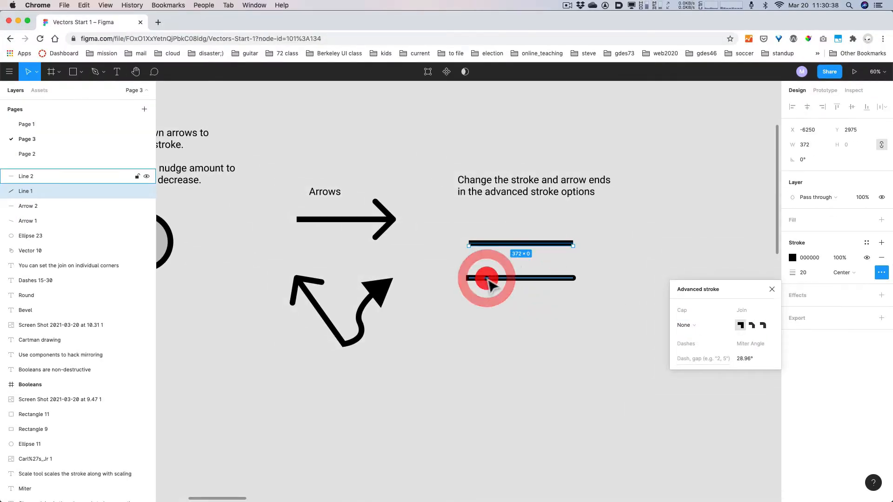
- Review the lower line's Advanced stroke options, then reopen the upper line's endpoints
click(475, 278)
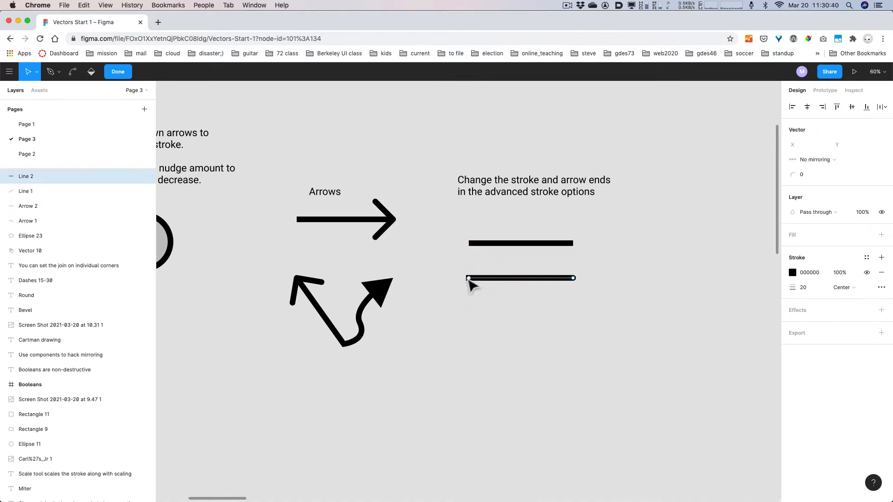
double_click(469, 278)
click(881, 287)
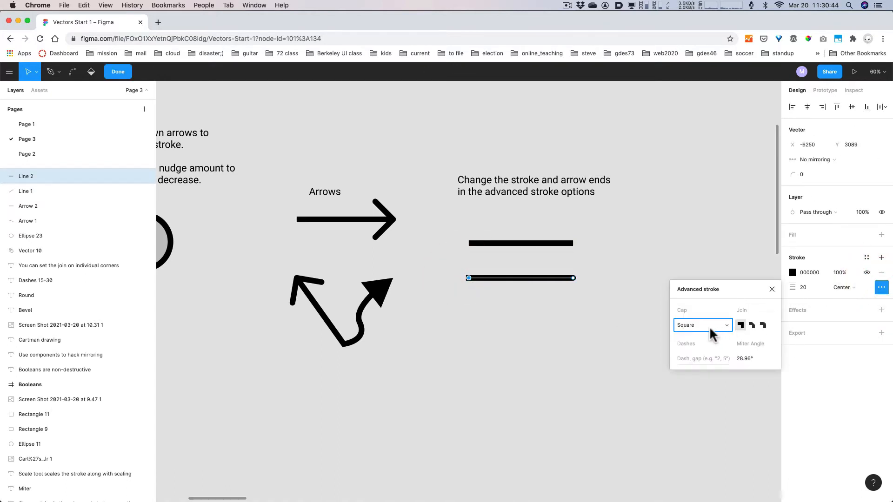
key(alt+super+8)
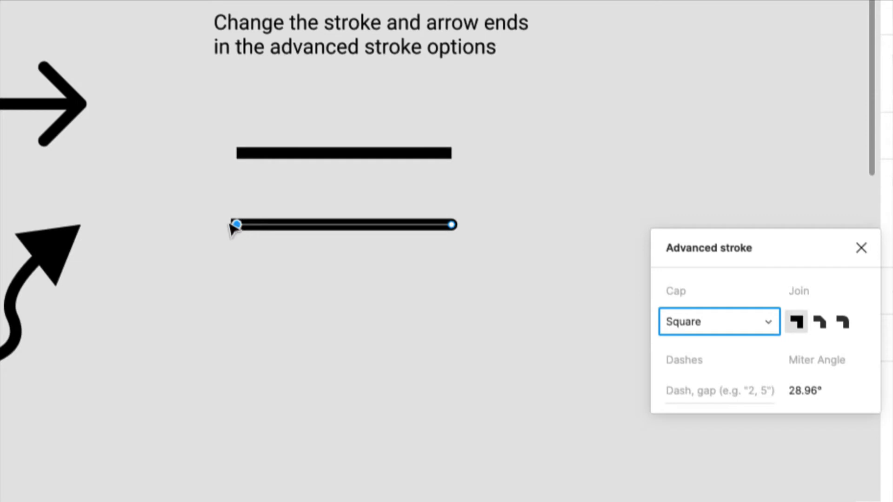
click(285, 154)
key(Escape)
key(Escape)
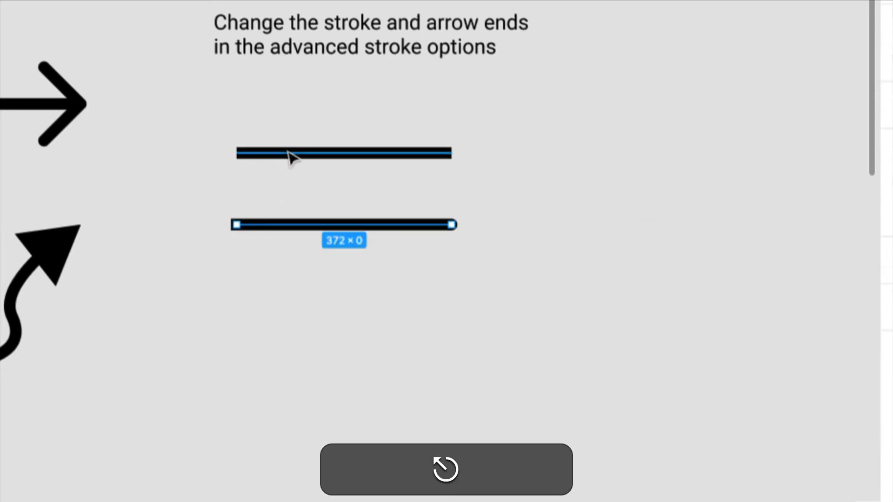
double_click(287, 153)
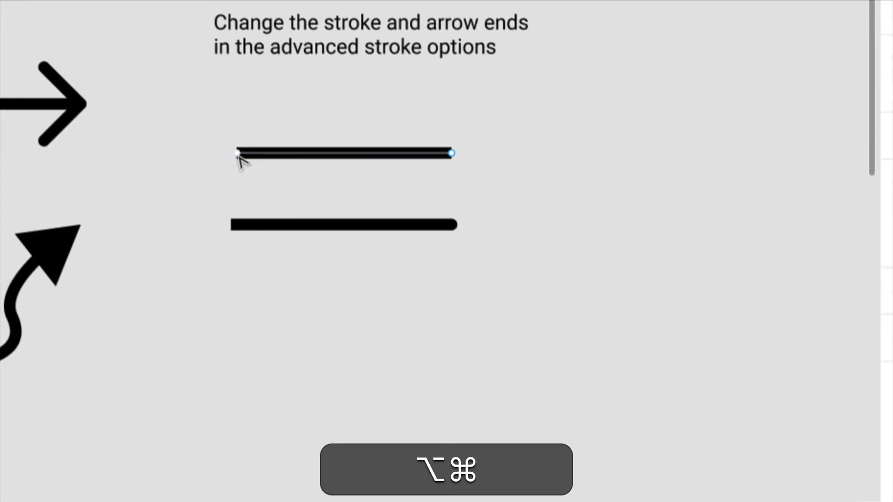
key(alt+super+8)
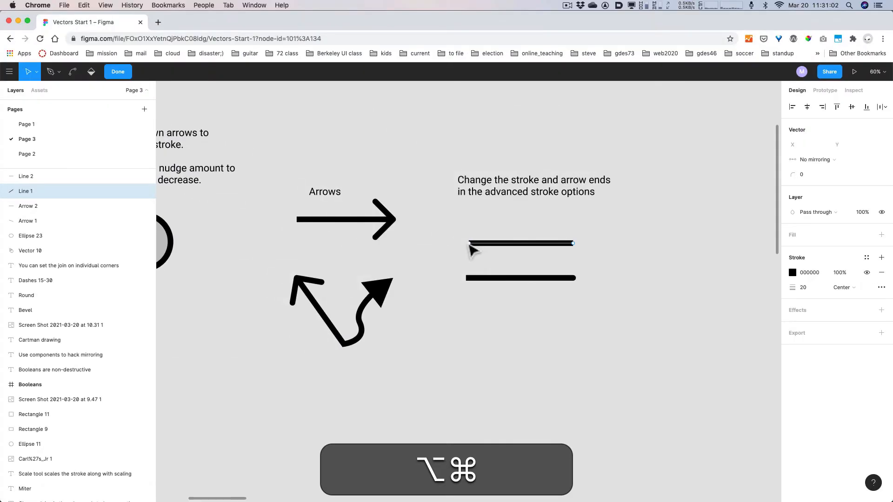
click(616, 265)
- Duplicate the top line down below the thick line and select the copy
click(543, 279)
click(507, 279)
drag(508, 246, 508, 308)
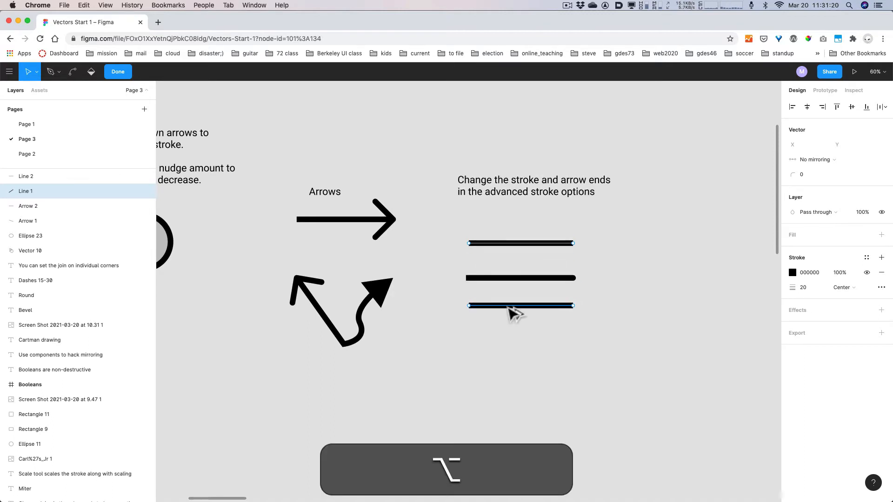
click(509, 307)
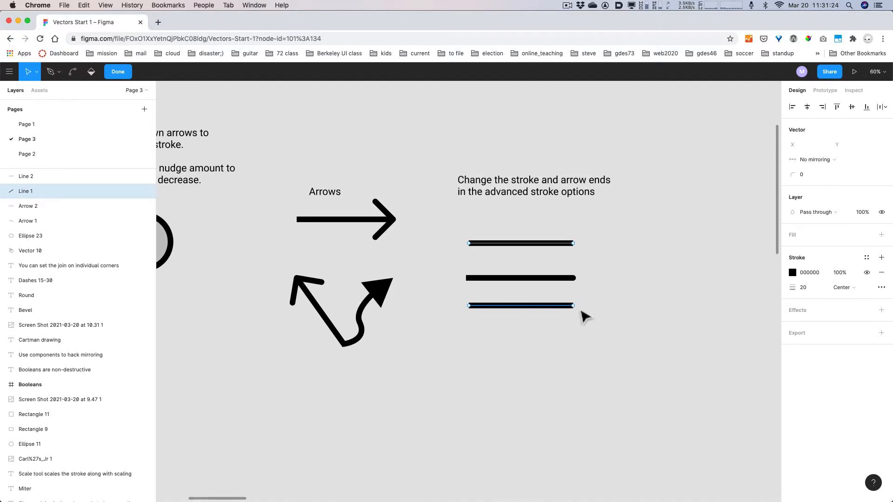
- Give the copy's right endpoint a Round cap
click(881, 287)
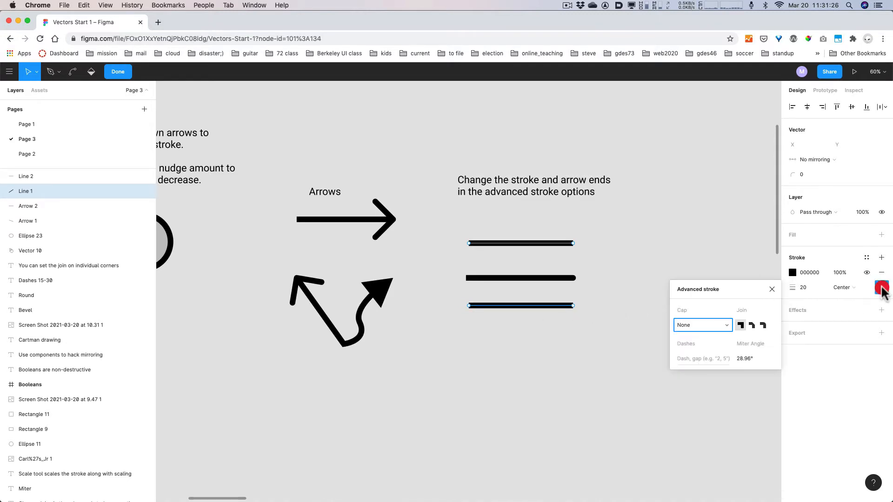
click(702, 325)
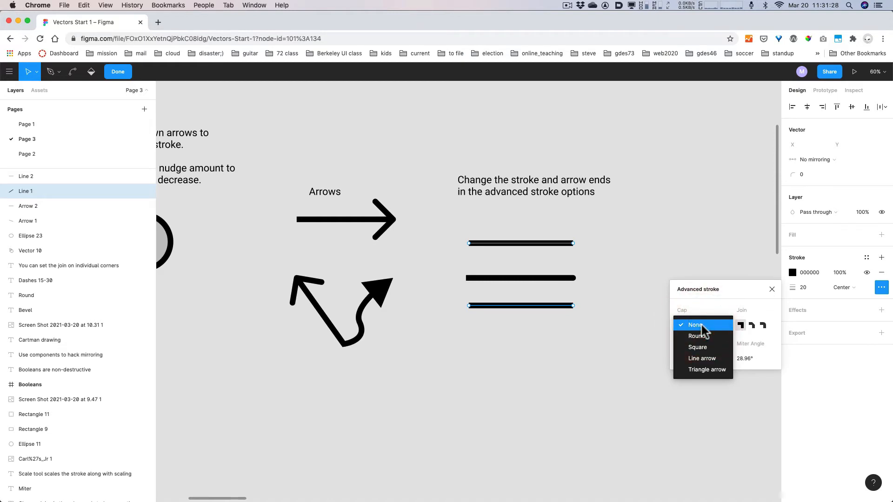
click(721, 290)
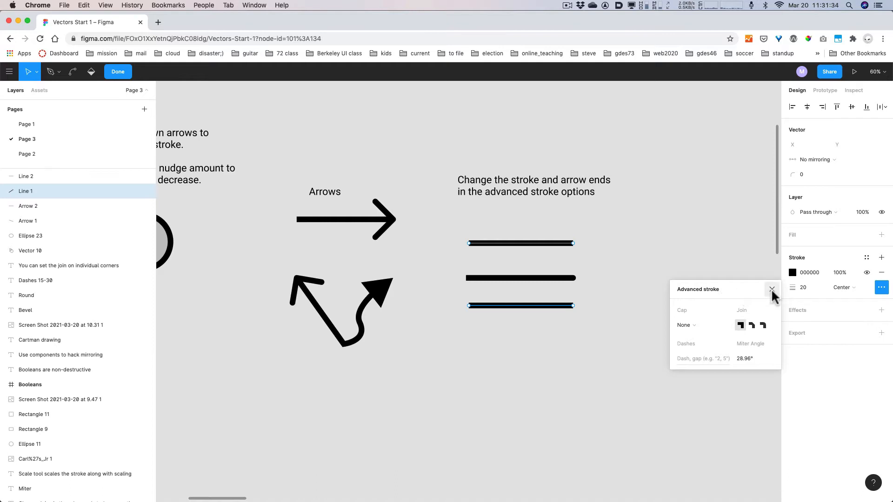
click(573, 305)
click(688, 327)
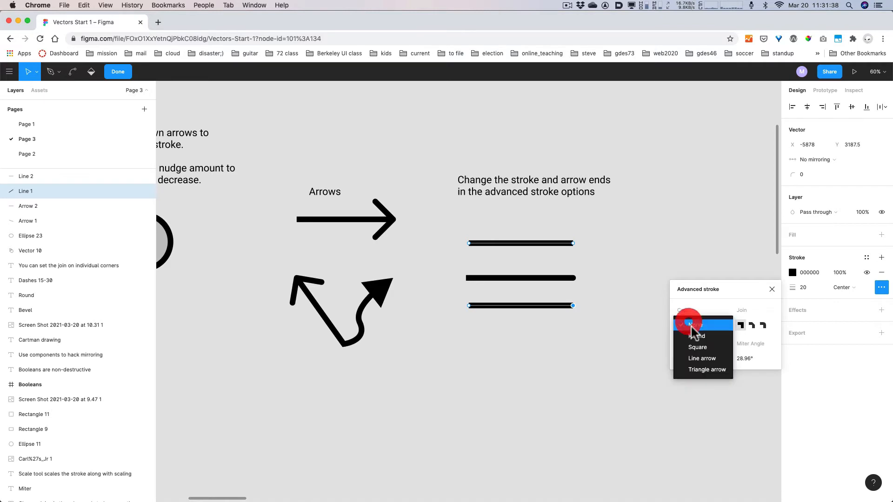
click(696, 336)
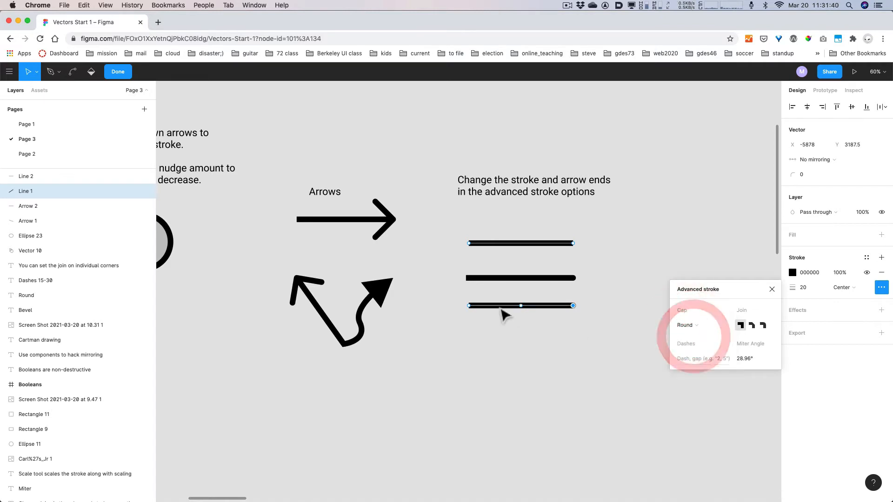
- Give the copy's left endpoint a Line arrow cap, turning it into a left-pointing arrow
click(469, 305)
click(682, 326)
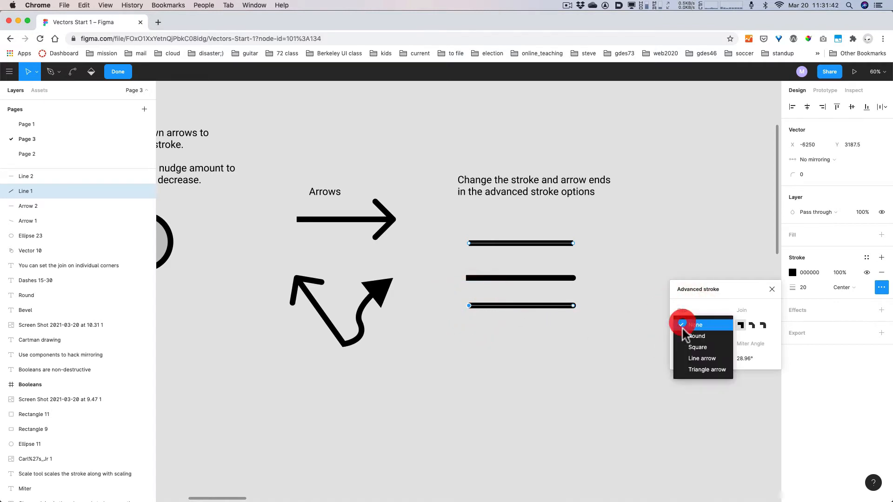
click(692, 360)
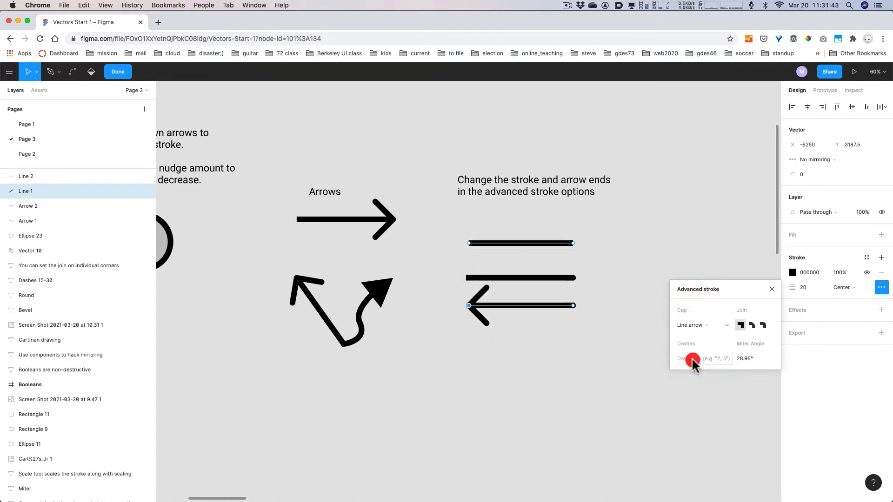
click(772, 289)
key(space)
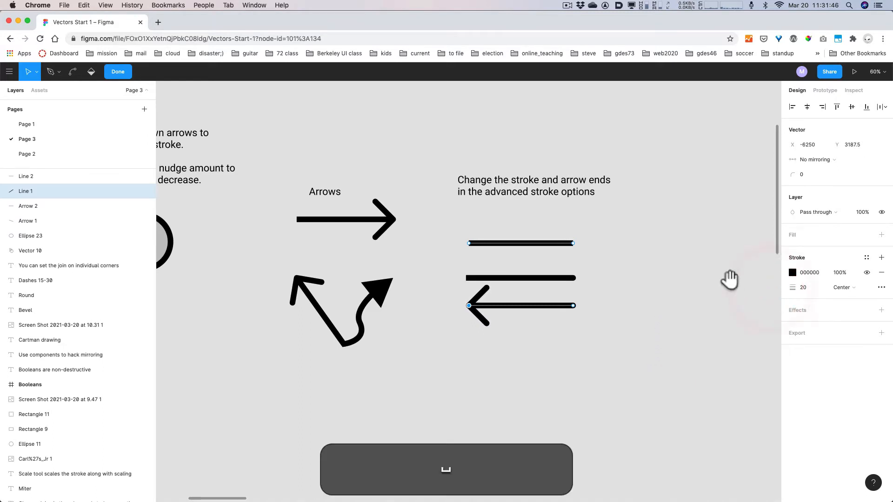
mouse_move(730, 279)
mouse_down()
mouse_move(496, 339)
mouse_move(455, 321)
mouse_up()
drag(672, 364, 567, 282)
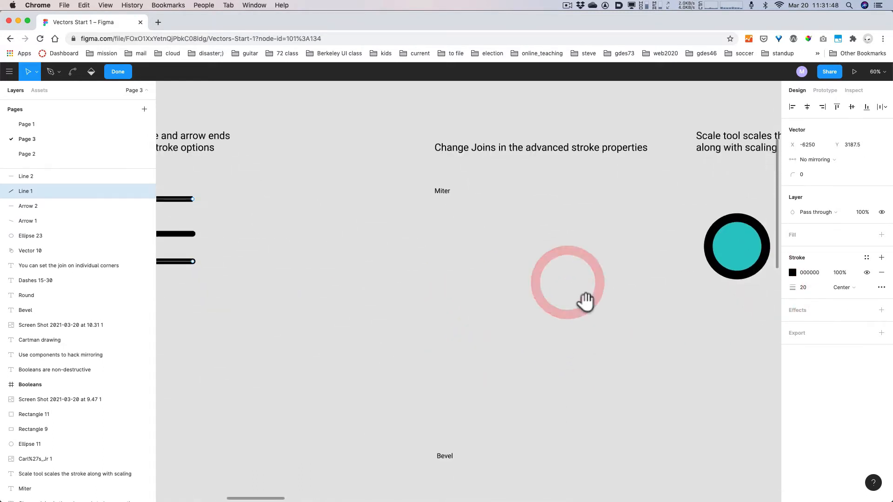
- Draw a closed triangle path with a vertical left side under the Miter label
key(space)
drag(598, 322, 579, 315)
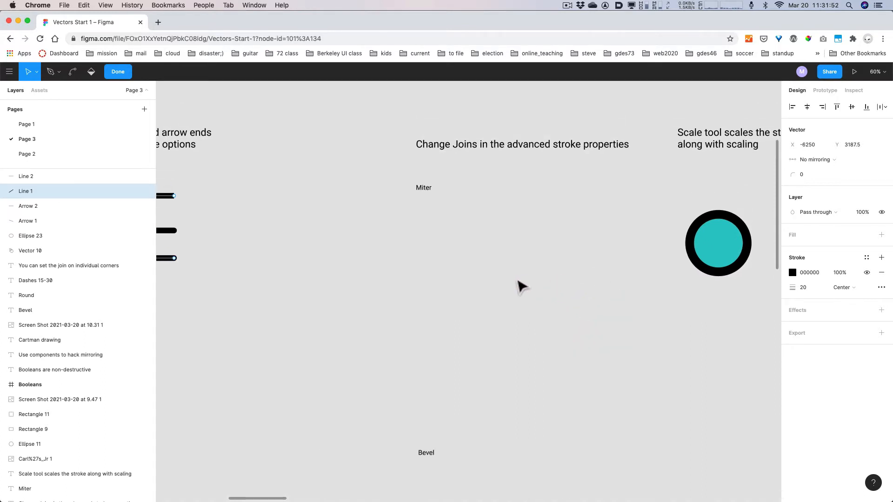
key(Escape)
click(124, 71)
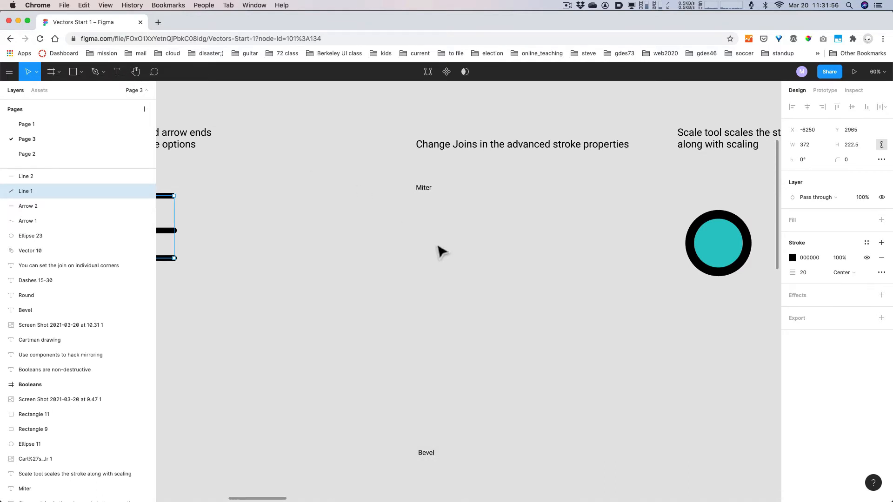
key(p)
click(417, 213)
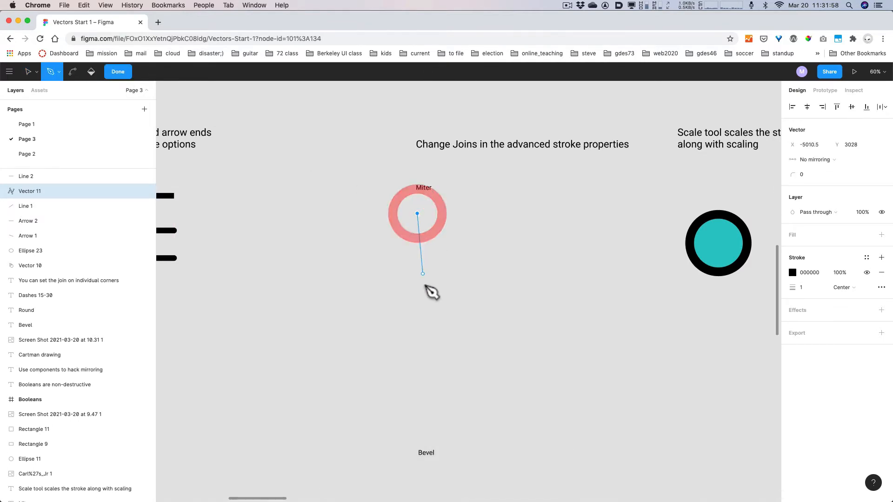
key(shift)
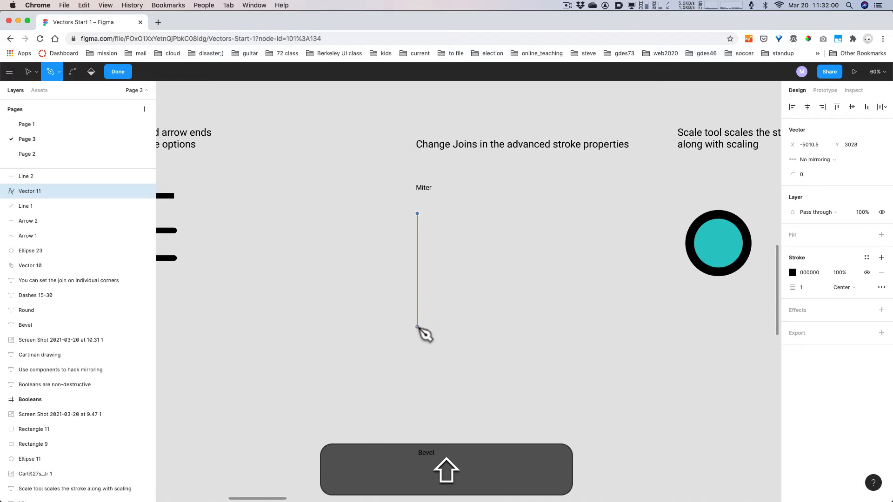
click(417, 328)
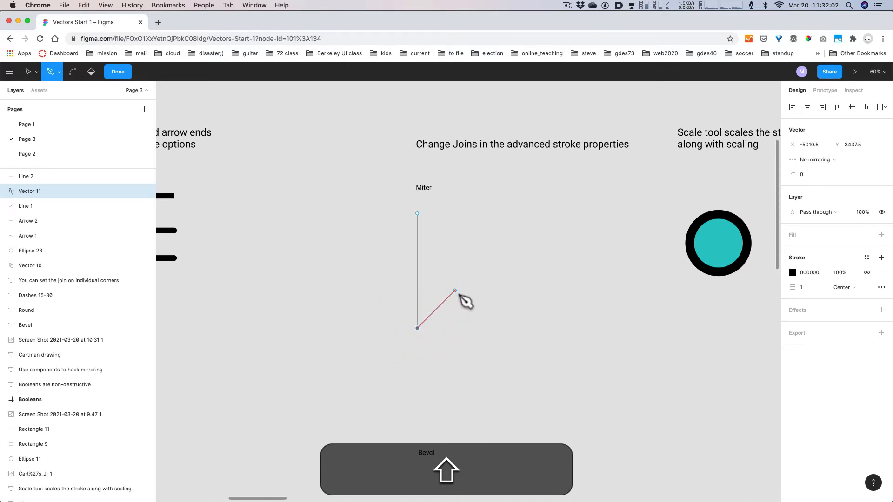
shift+click(455, 291)
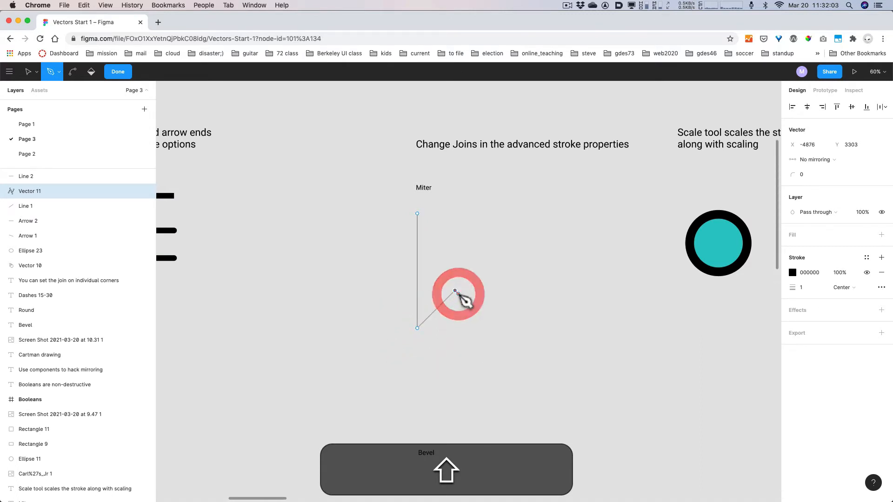
click(417, 213)
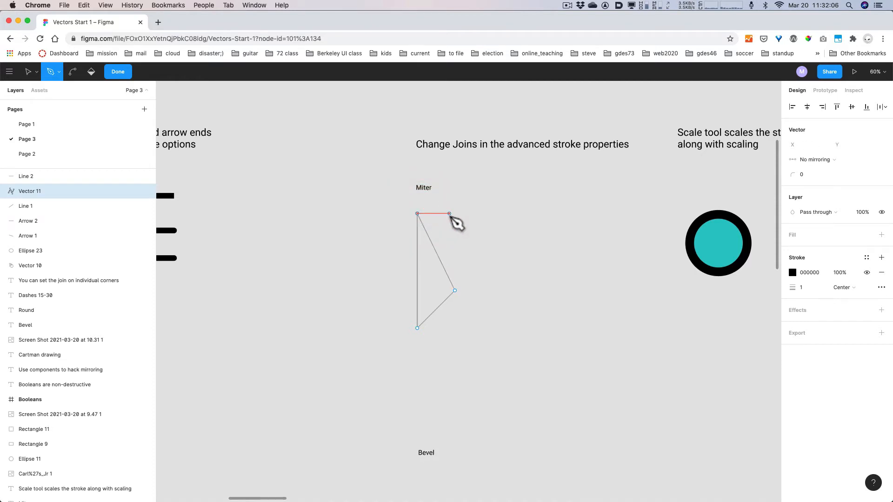
key(Escape)
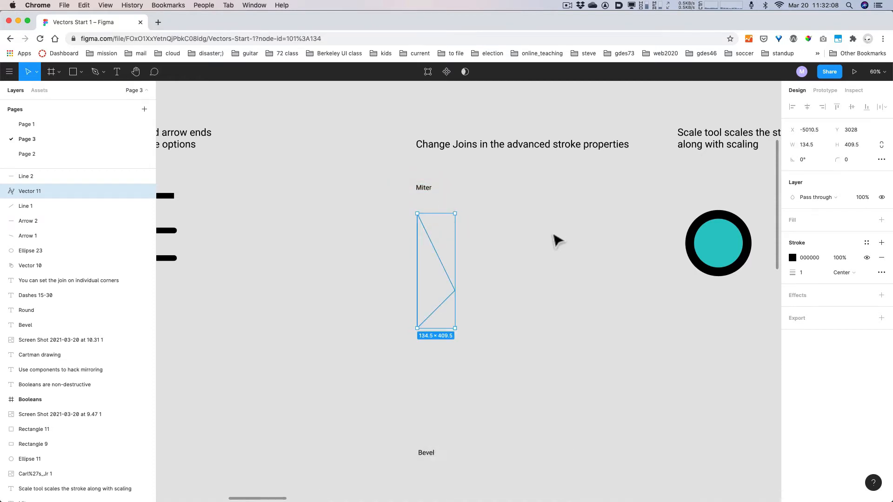
- Set the triangle's black stroke weight to 20
click(541, 245)
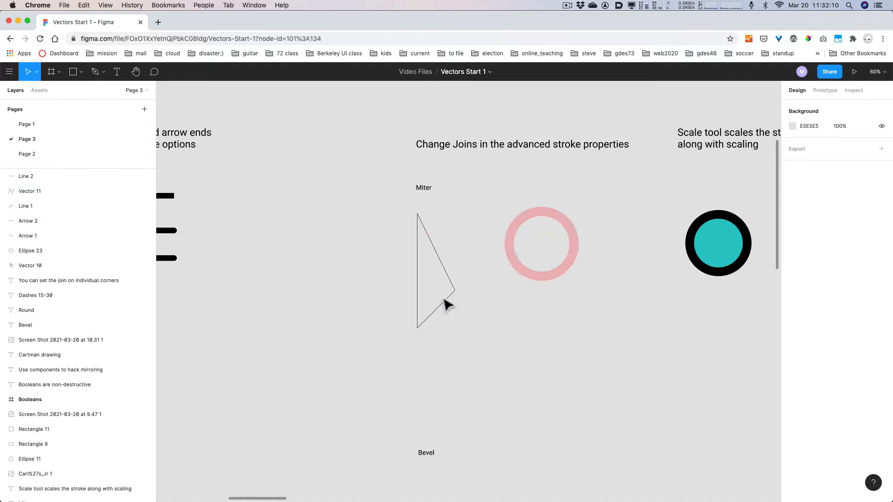
click(438, 304)
click(805, 271)
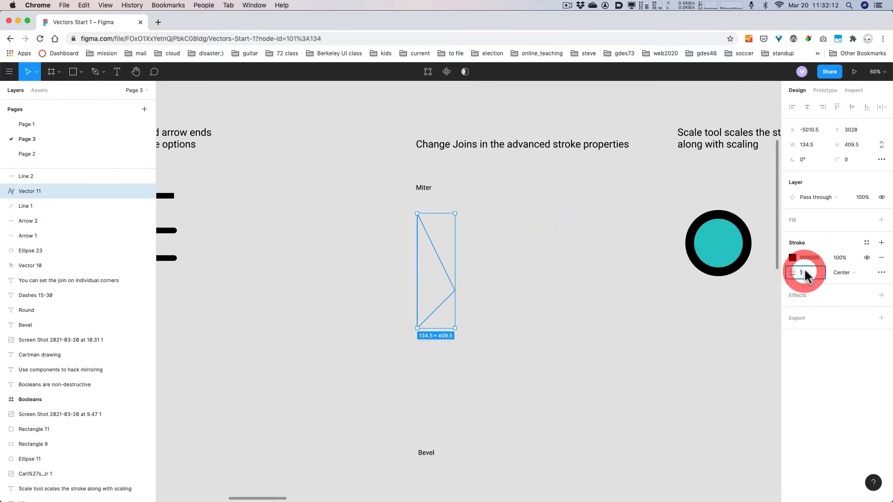
key(shift+Up)
key(shift+Up)
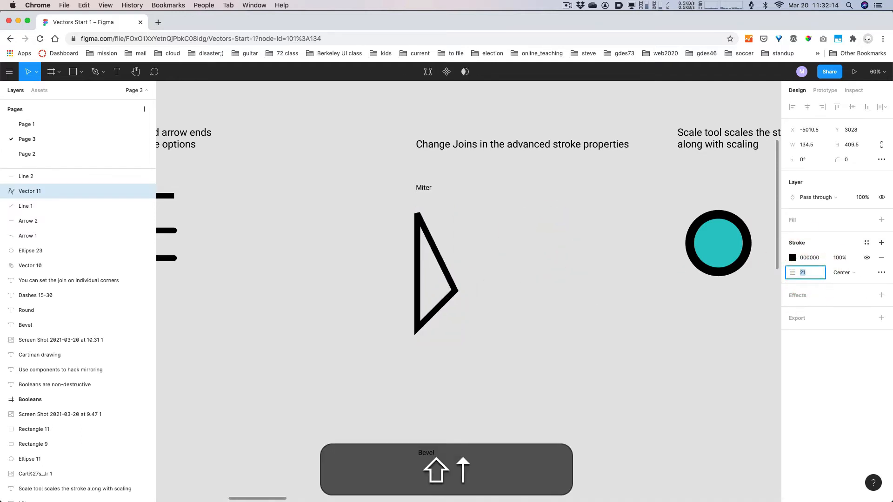
key(Down)
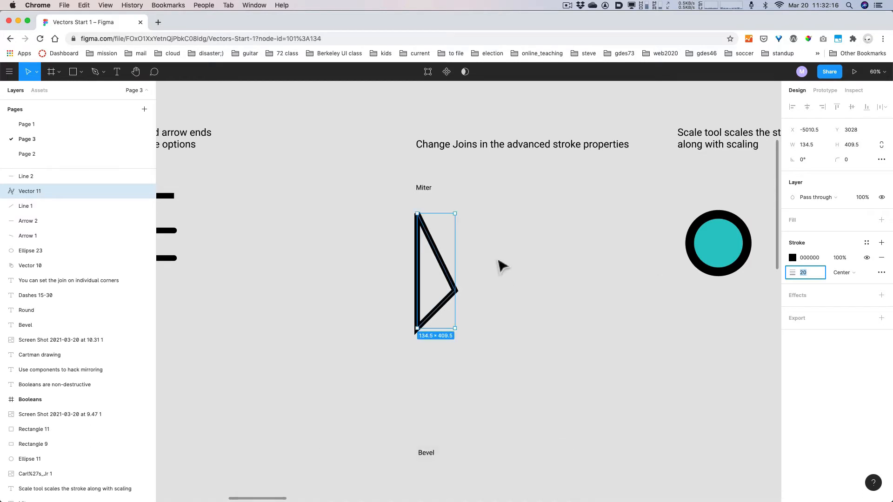
click(485, 246)
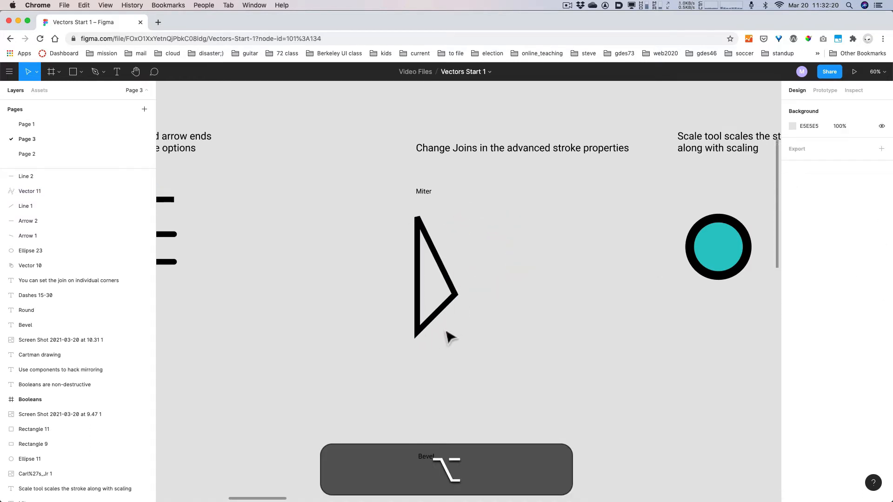
scroll(449, 340, up, 1)
scroll(448, 340, up, 5)
drag(526, 272, 579, 309)
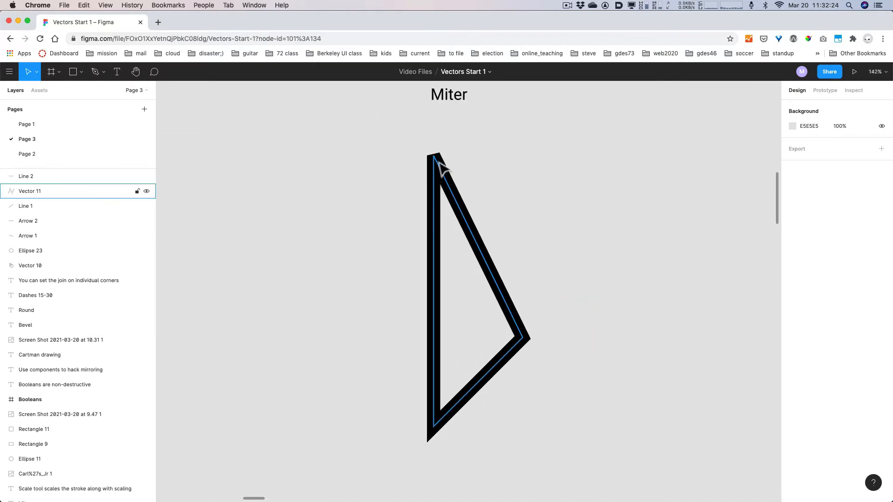
double_click(435, 159)
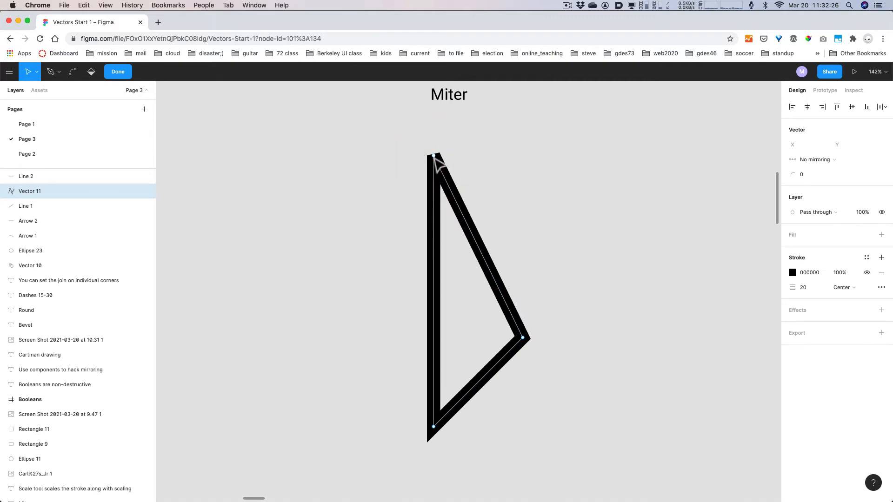
click(434, 158)
click(881, 288)
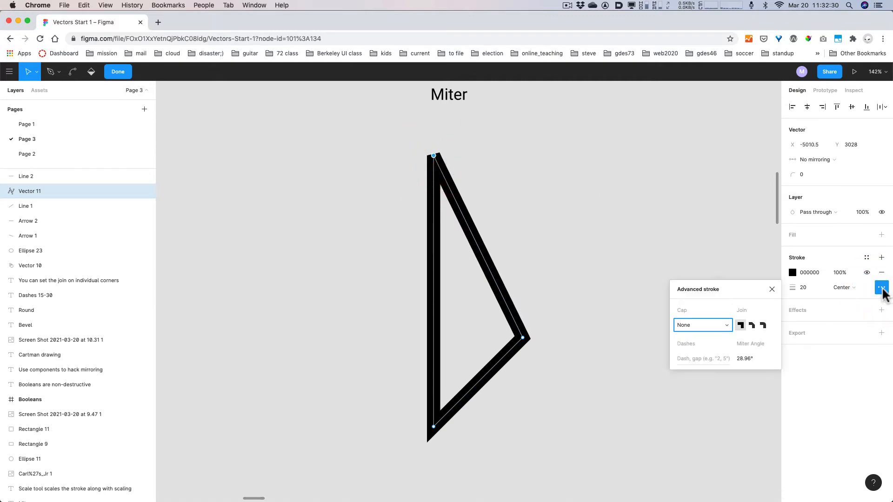
key(alt+super+8)
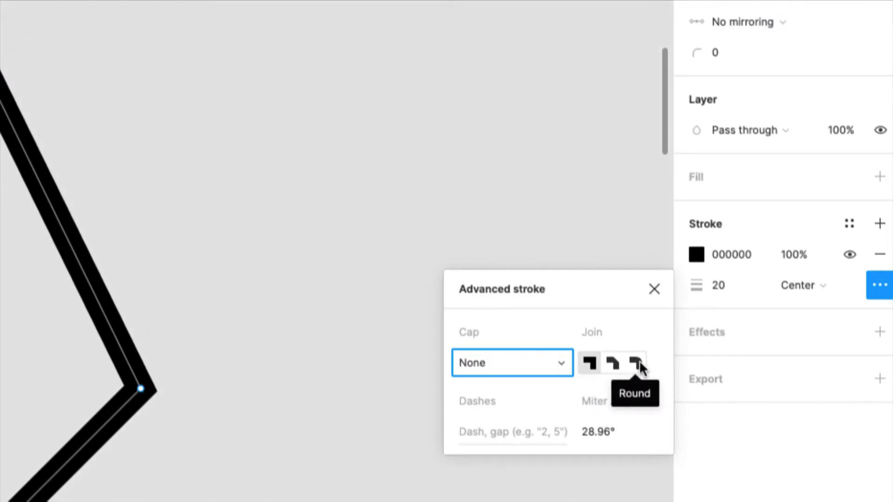
key(alt+super)
key(alt+super+8)
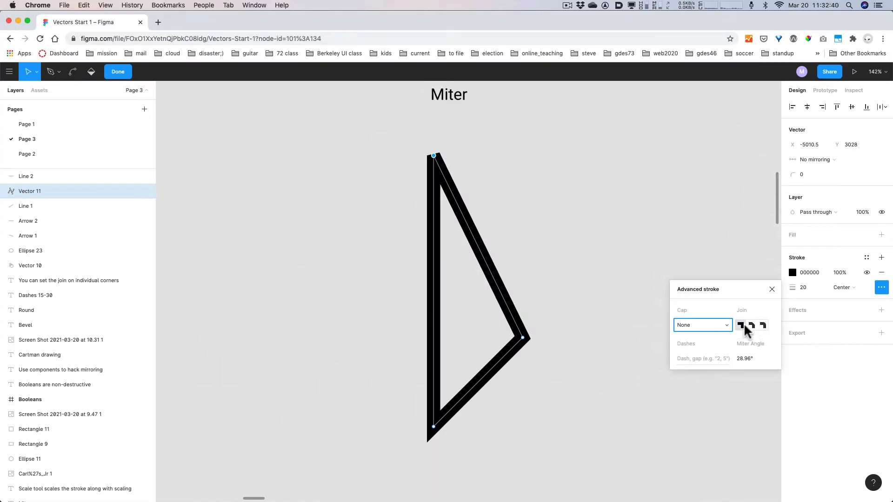
click(522, 338)
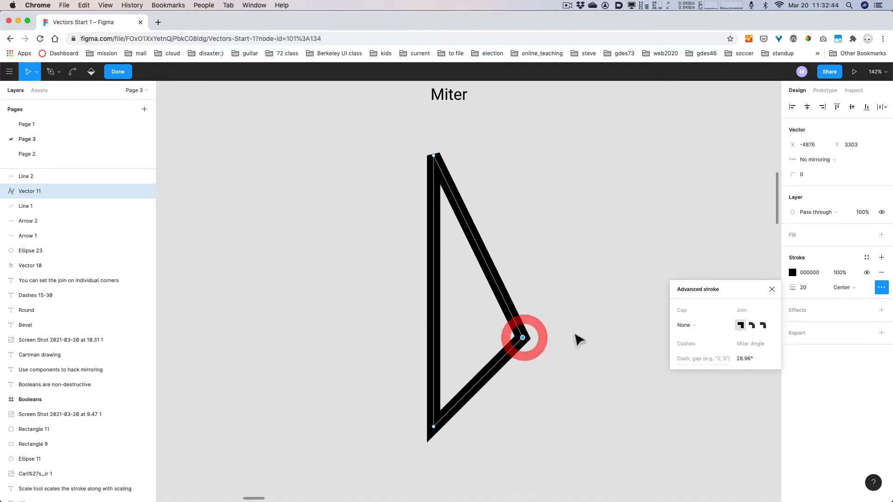
click(740, 326)
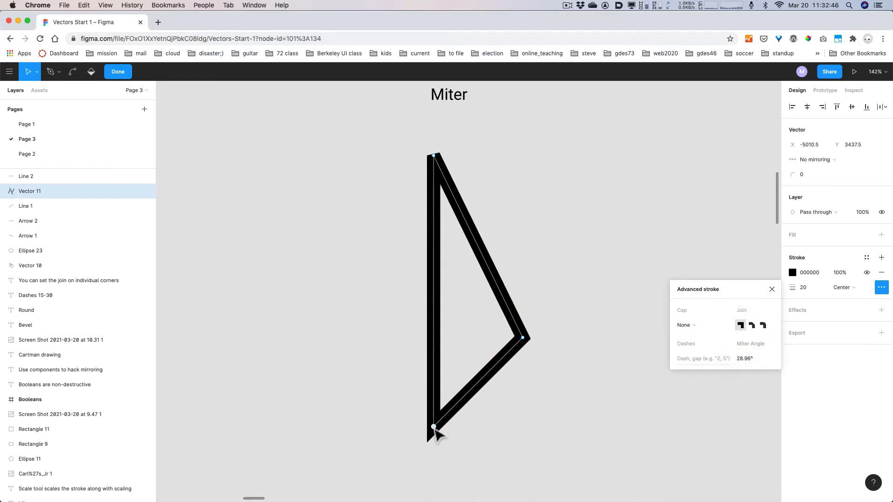
click(740, 326)
click(551, 306)
click(381, 137)
key(Escape)
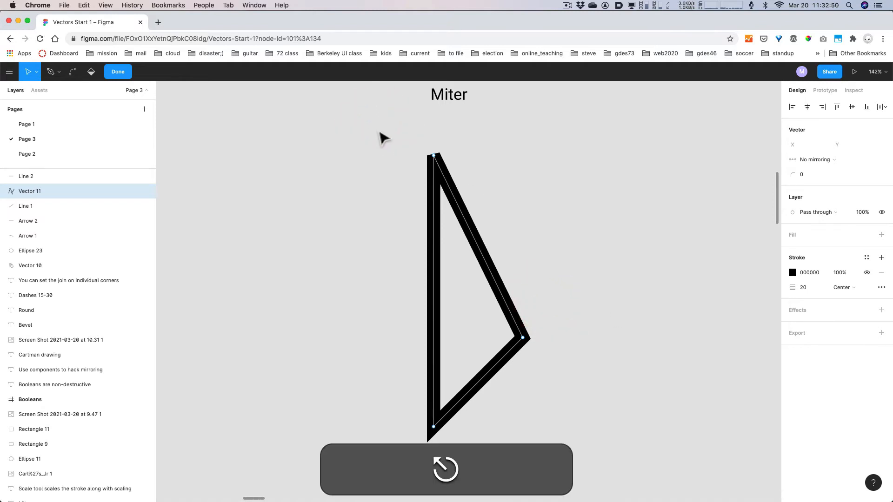
click(408, 179)
drag(409, 179, 581, 444)
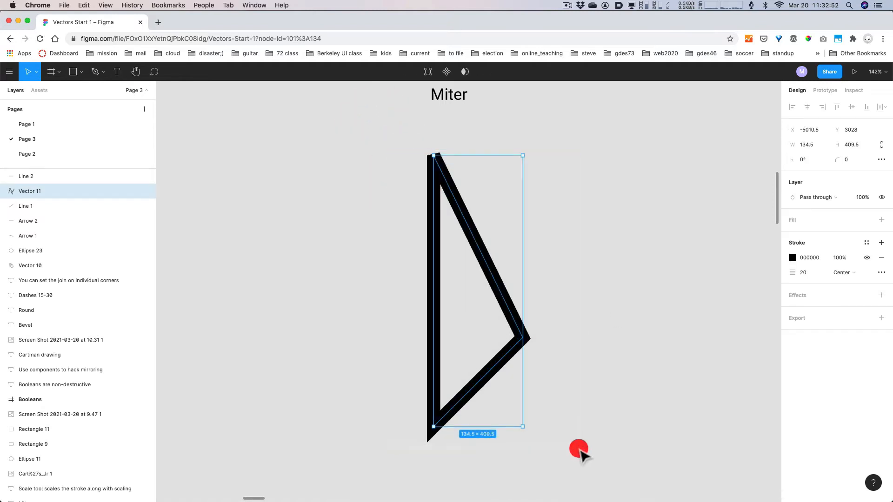
click(881, 273)
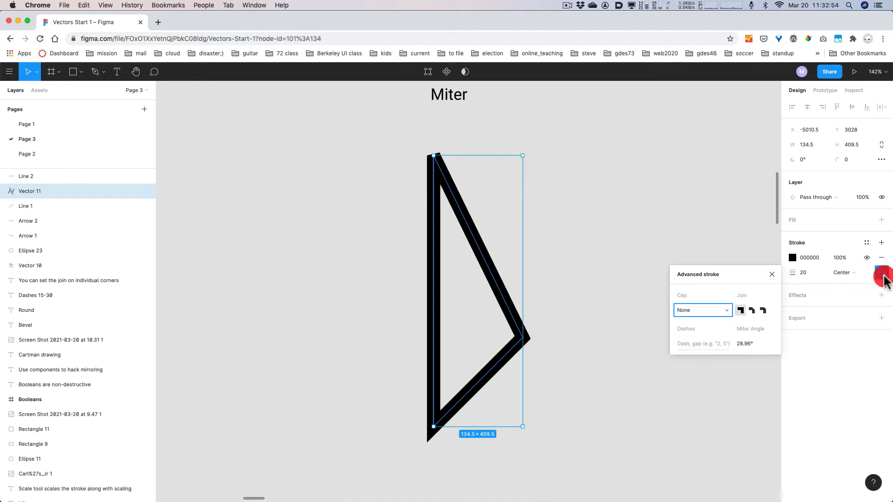
click(738, 308)
click(750, 308)
click(742, 309)
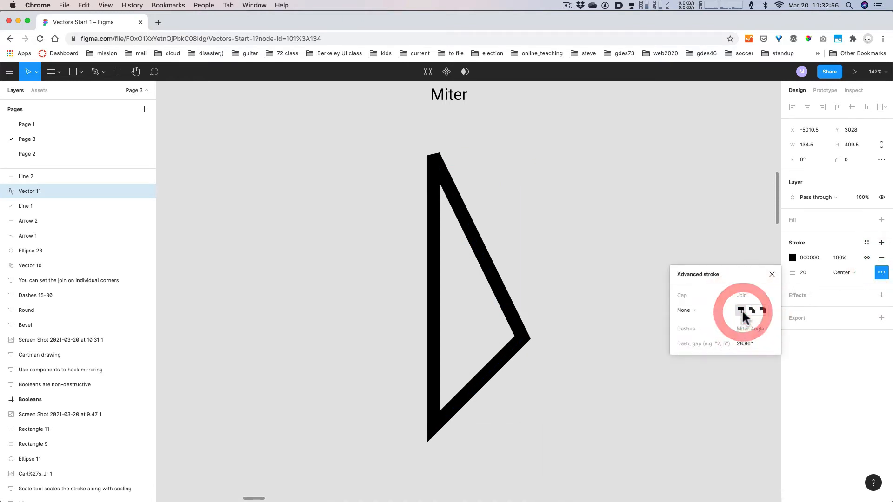
click(747, 309)
click(742, 309)
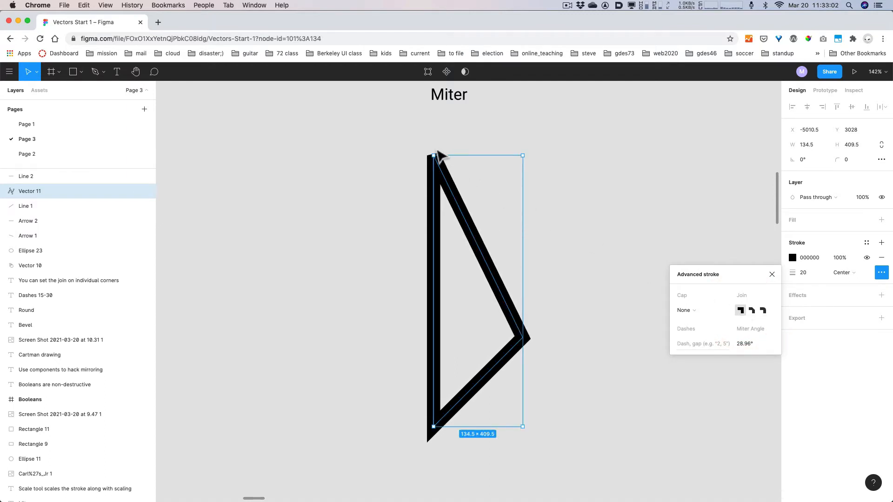
- Scale the Miter triangle up proportionally, undoing an accidental non-proportional stretch
click(610, 333)
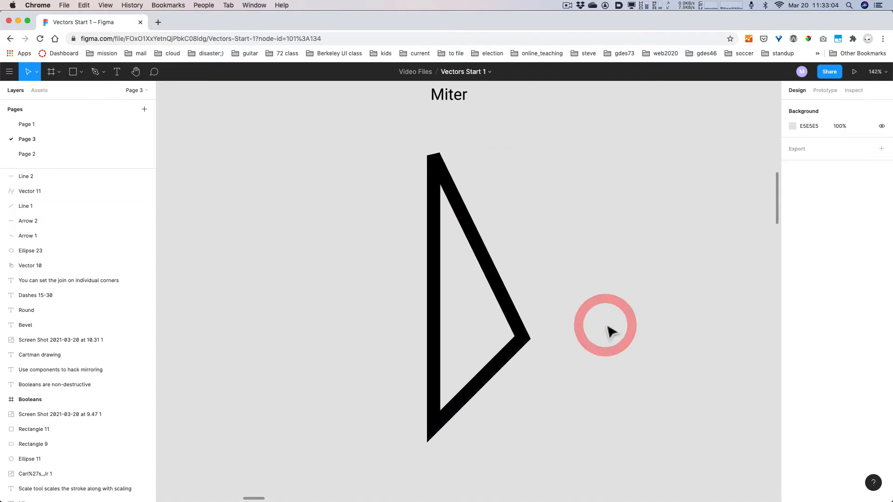
scroll(610, 333, down, 3)
scroll(608, 327, down, 3)
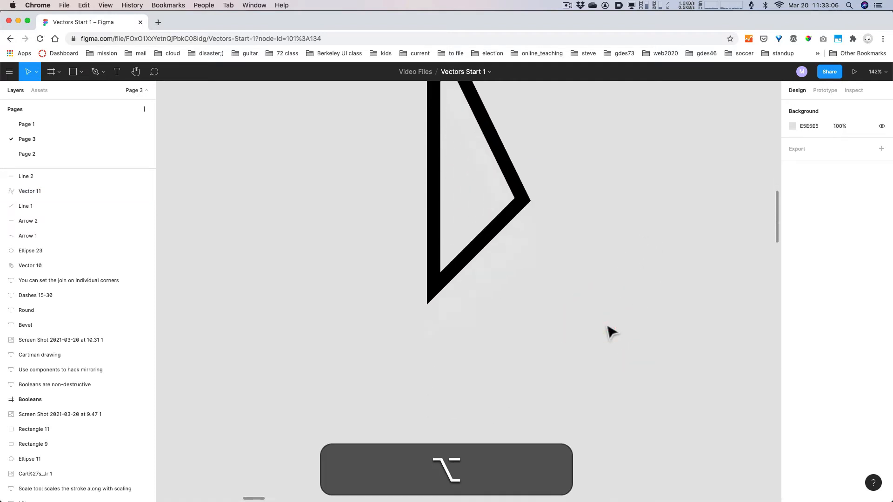
scroll(608, 326, up, 5)
scroll(608, 327, down, 8)
scroll(610, 333, down, 5)
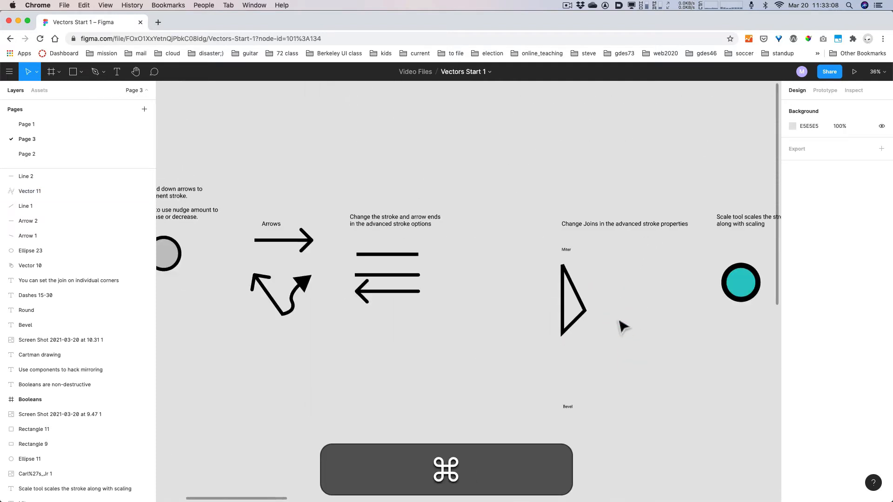
click(565, 318)
drag(568, 333, 612, 383)
key(super+z)
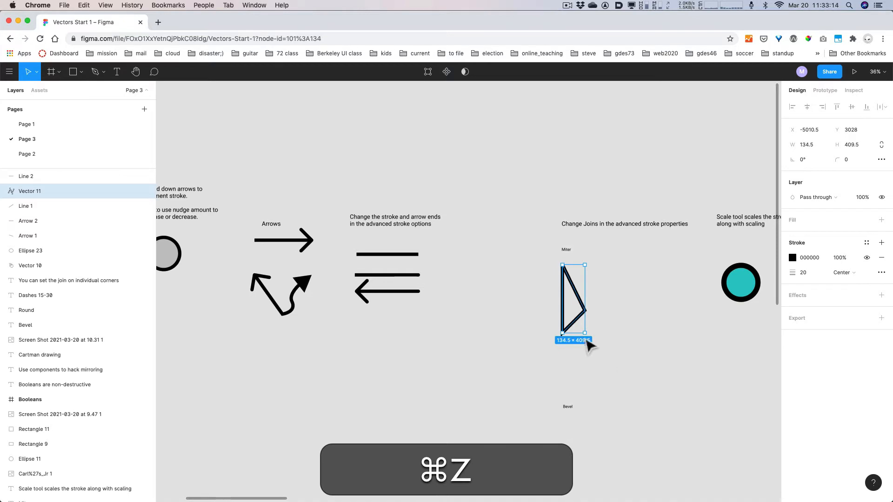
drag(588, 343, 602, 307)
click(626, 332)
- Duplicate the triangle under the Bevel label and scale the copy proportionally to 173×524
scroll(635, 420, down, 3)
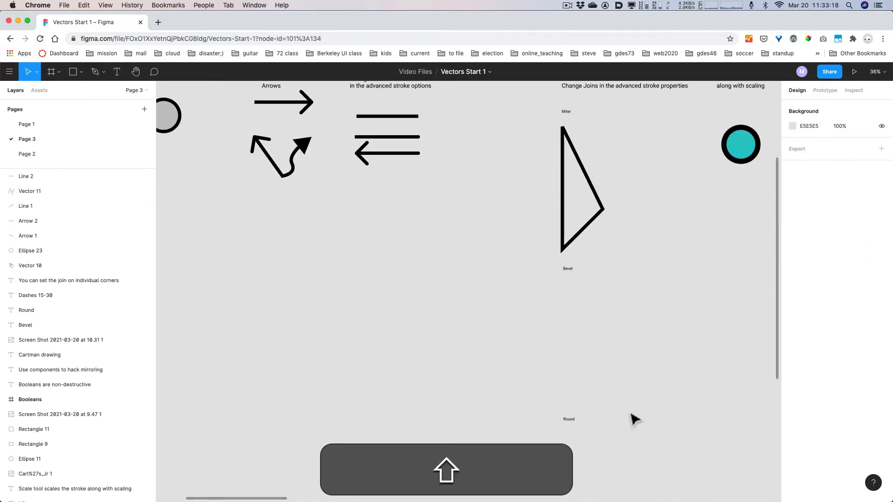
click(571, 245)
drag(571, 245, 573, 395)
drag(606, 278, 577, 317)
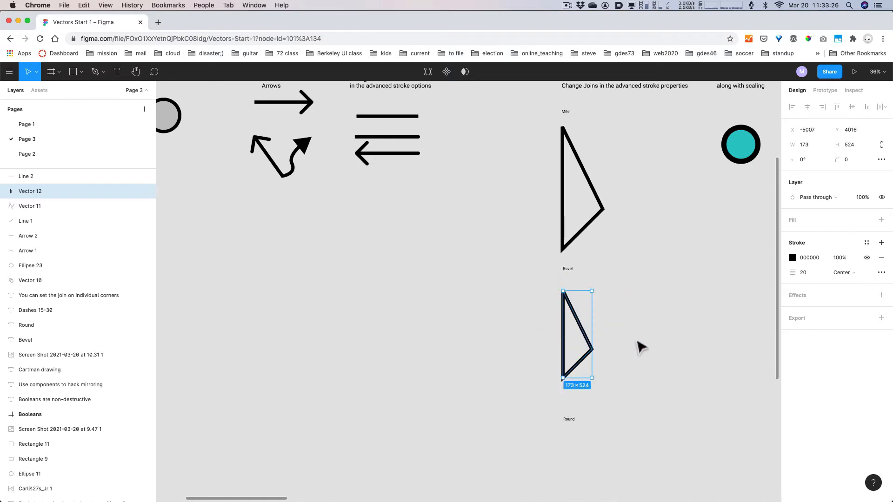
- Switch Vector 12's stroke join to Bevel in the advanced stroke settings
click(881, 272)
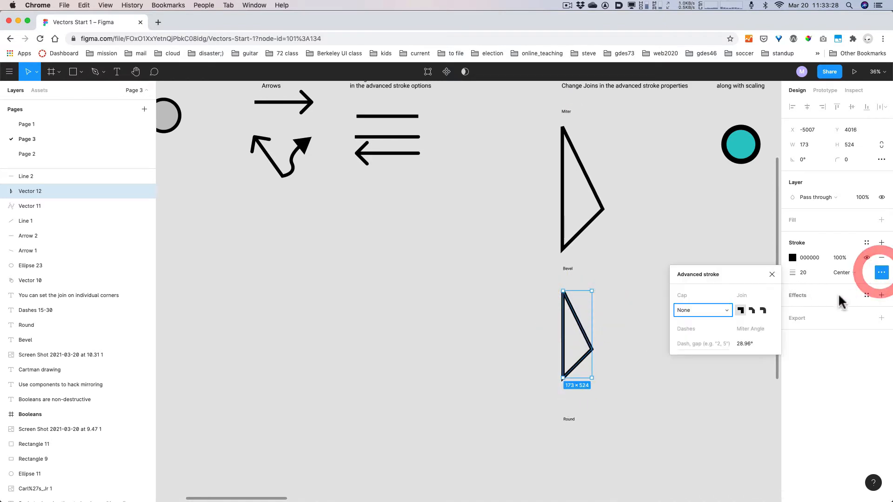
click(751, 311)
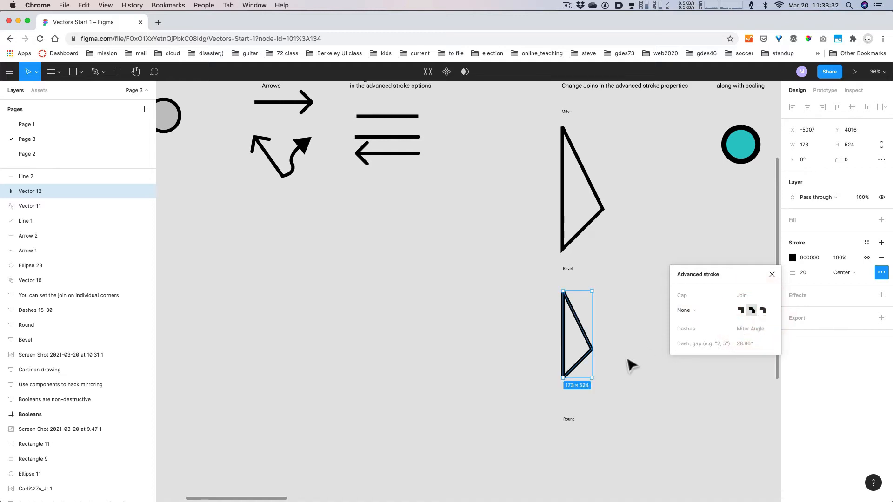
scroll(635, 363, up, 2)
scroll(633, 363, up, 3)
scroll(628, 360, up, 4)
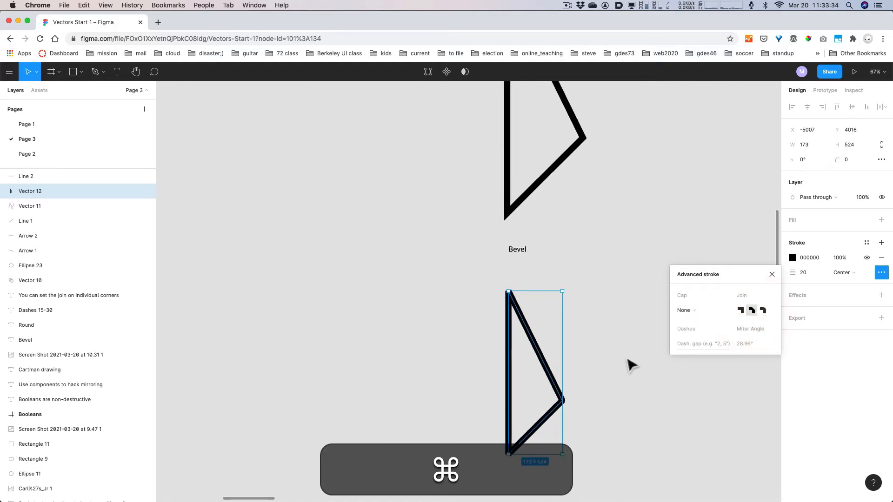
drag(610, 352, 610, 258)
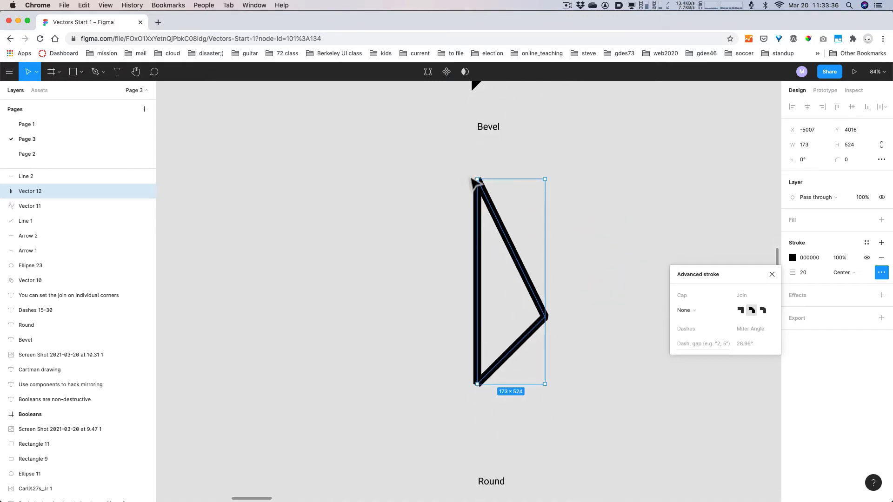
click(589, 351)
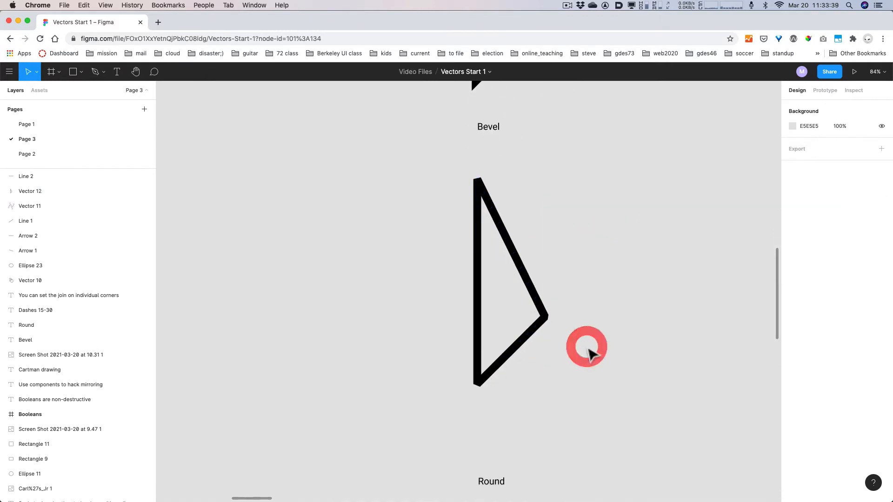
click(538, 324)
scroll(605, 311, down, 3)
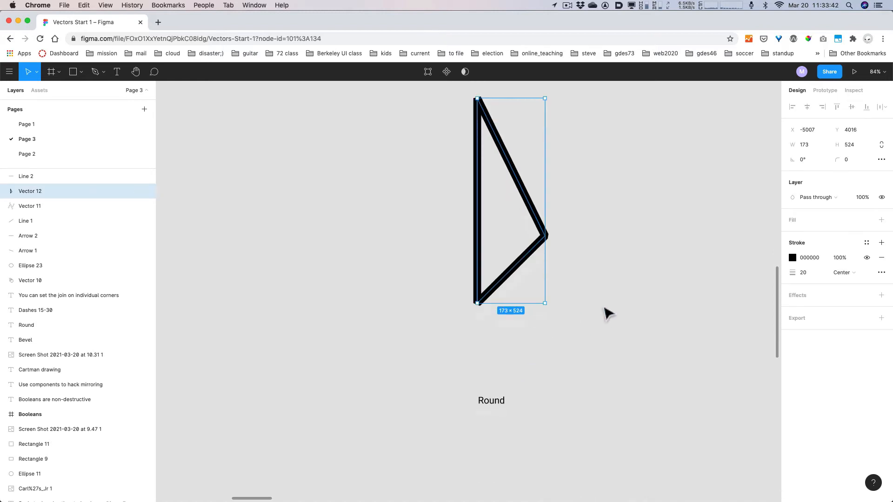
scroll(604, 311, down, 4)
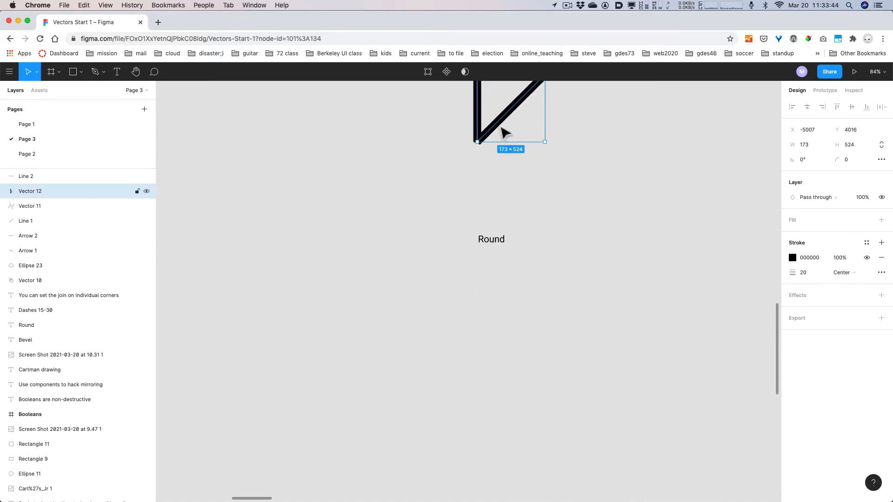
- Duplicate the triangle under the Round label and give it Round stroke joins
drag(496, 124, 497, 447)
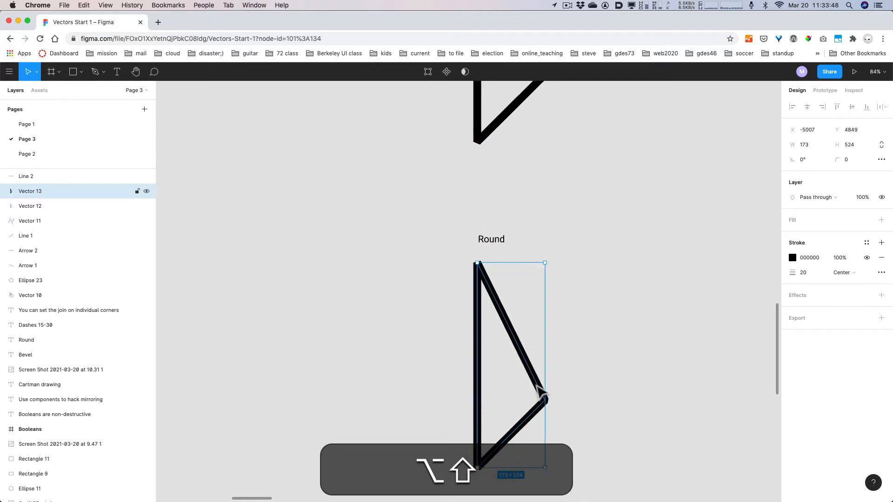
click(879, 273)
click(763, 310)
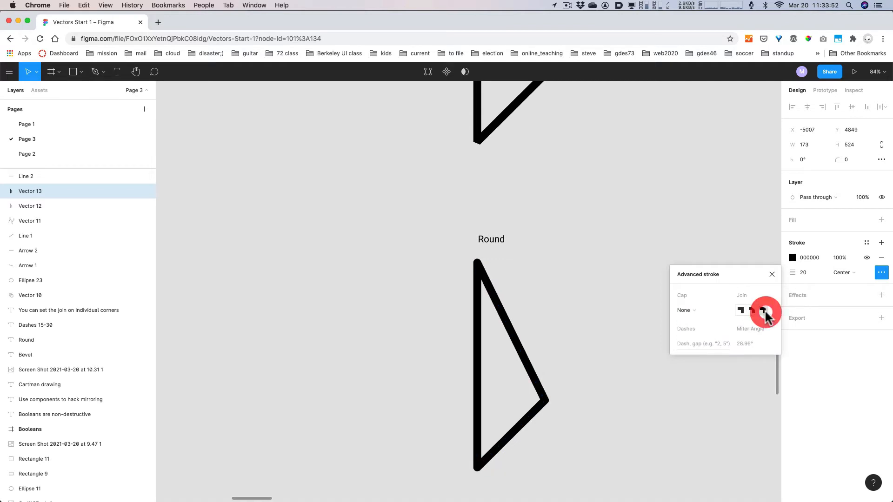
- Duplicate the triangle again to just below the 'Dashes 15-30' label
scroll(604, 405, down, 5)
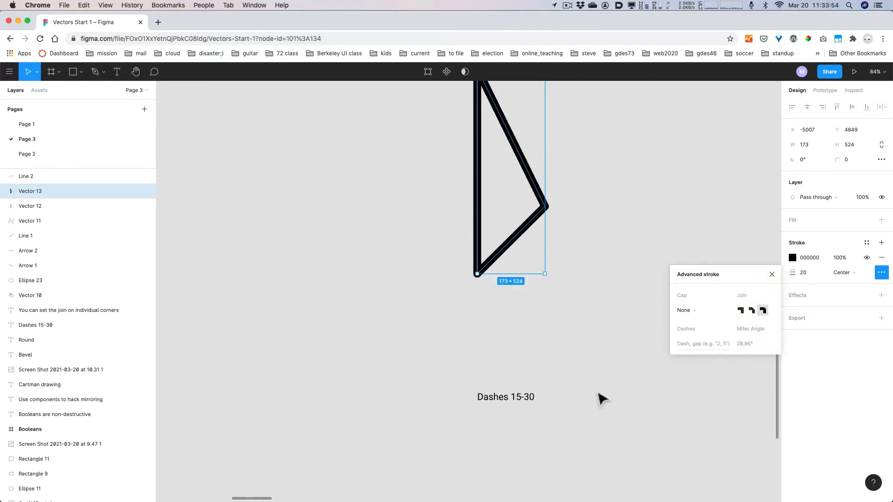
scroll(602, 399, down, 1)
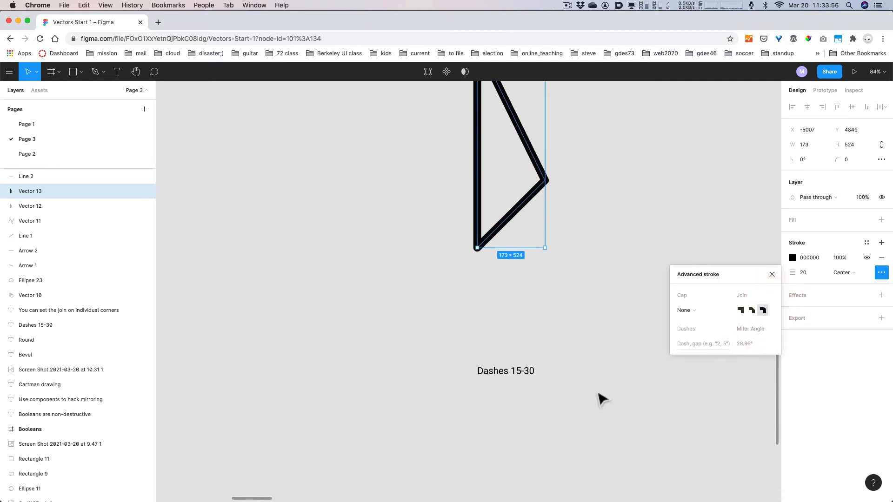
scroll(602, 399, down, 3)
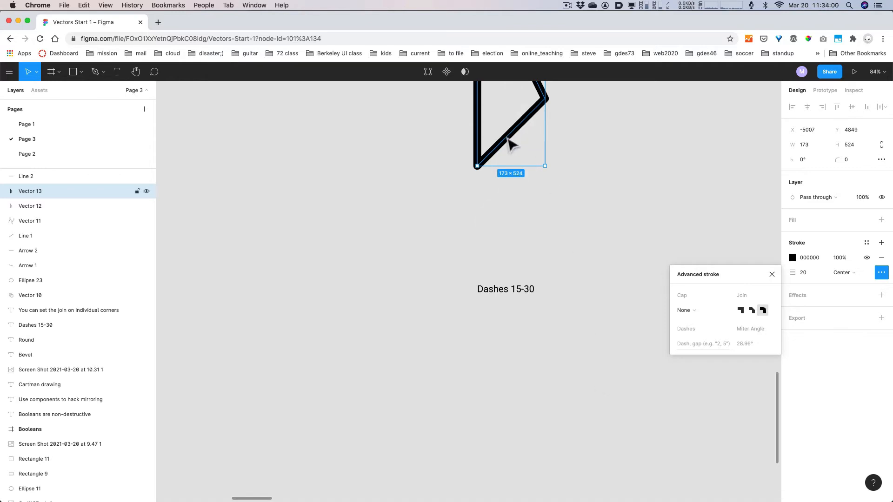
drag(510, 144, 515, 467)
scroll(581, 428, down, 1)
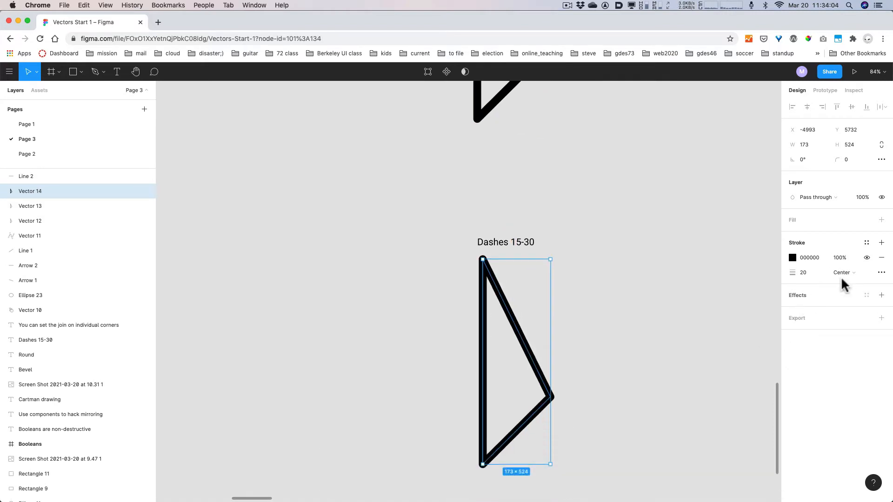
- Give the copied triangle a dashed stroke with dash pattern 15, 30
click(881, 273)
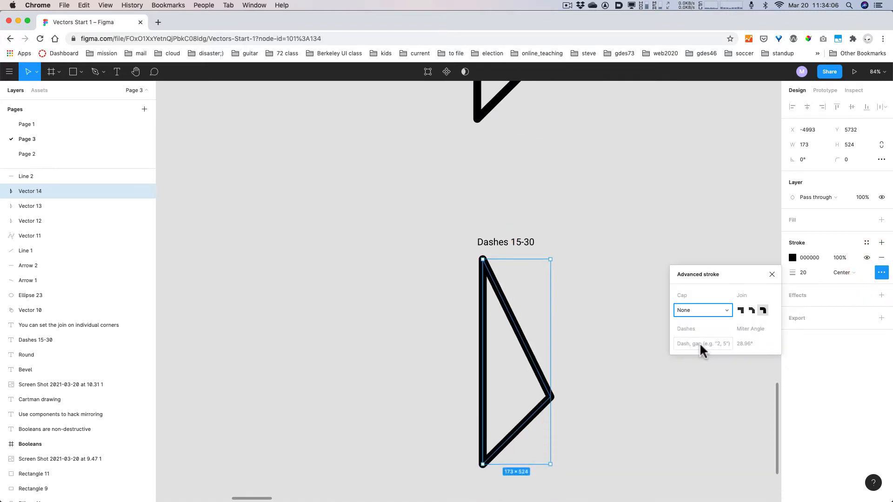
key(alt+super+8)
key(alt+super+8)
click(711, 342)
text(15)
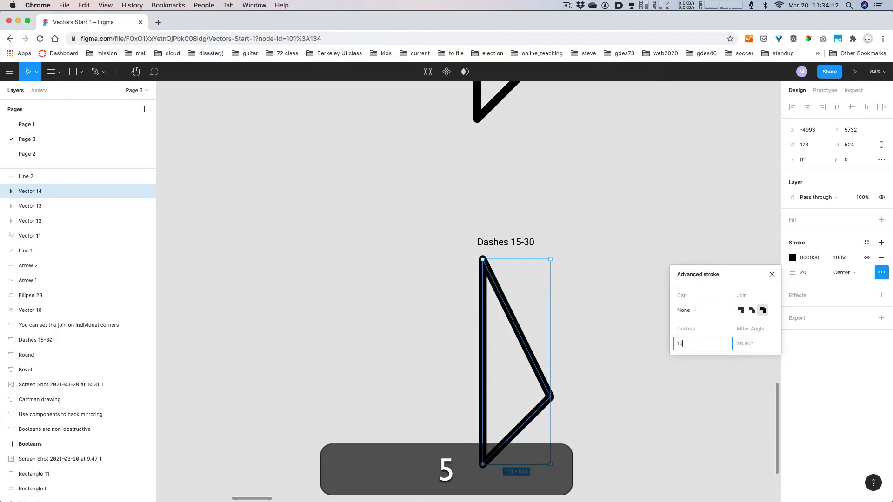
text(, 30)
key(Return)
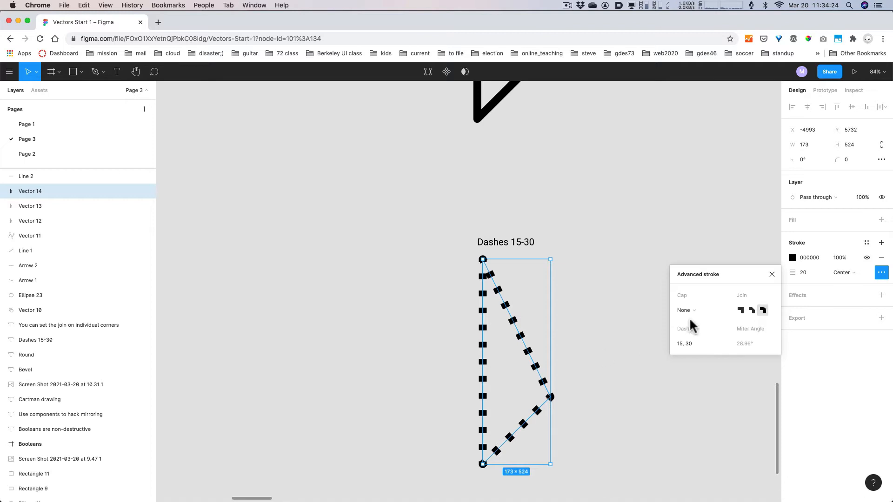
- Set the dashed triangle's stroke joins to Bevel
click(740, 310)
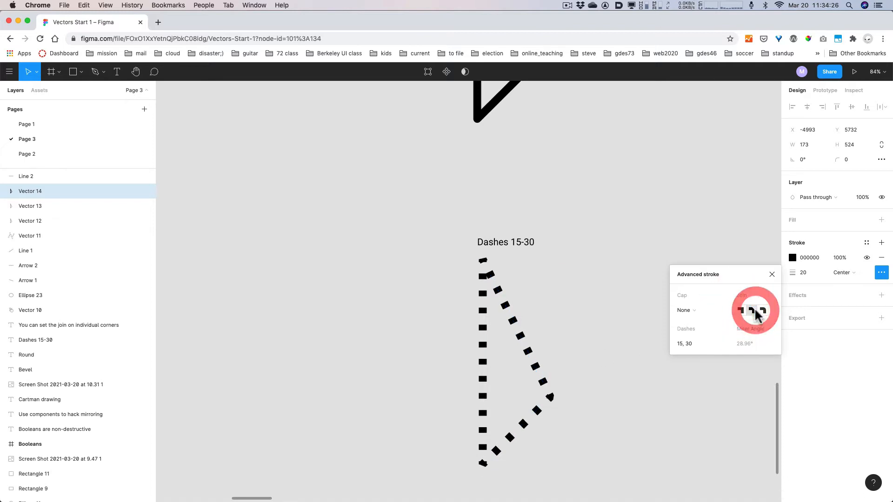
click(739, 310)
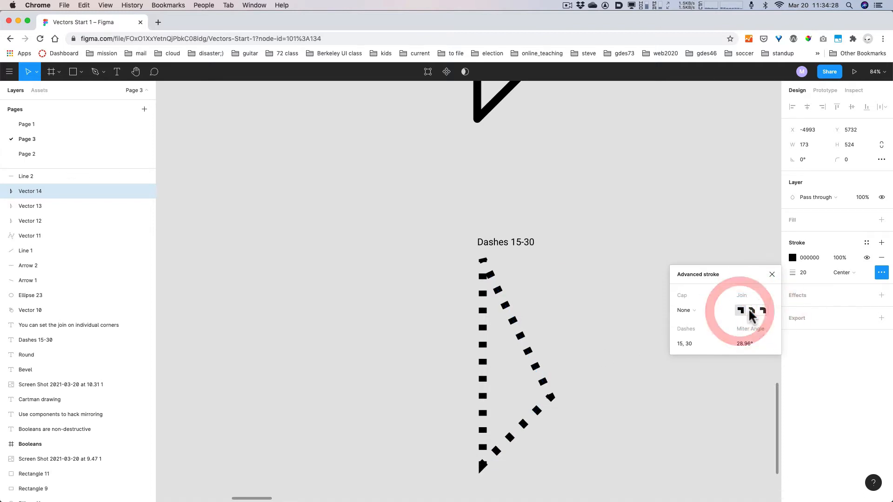
click(750, 311)
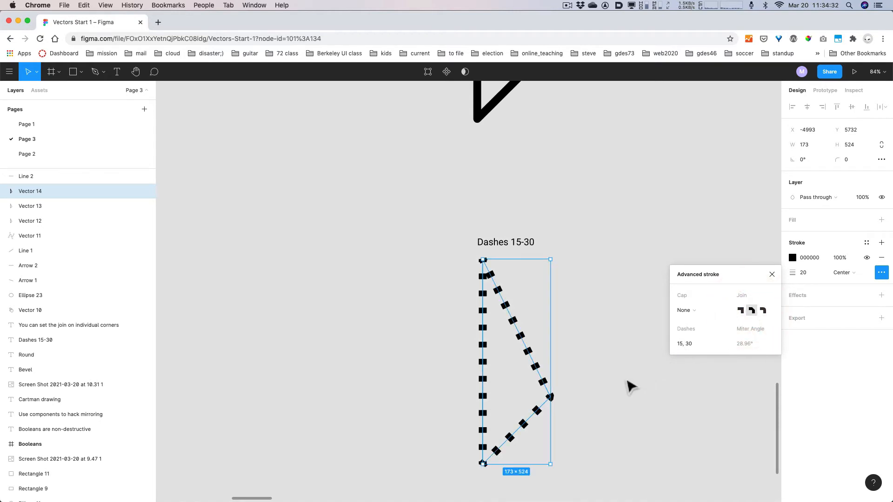
scroll(630, 386, down, 3)
scroll(630, 386, down, 5)
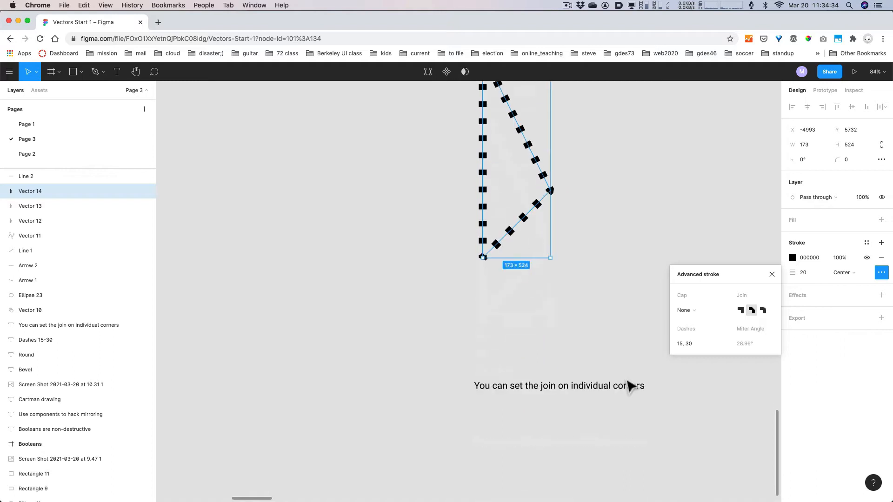
scroll(630, 386, down, 3)
scroll(630, 386, up, 20)
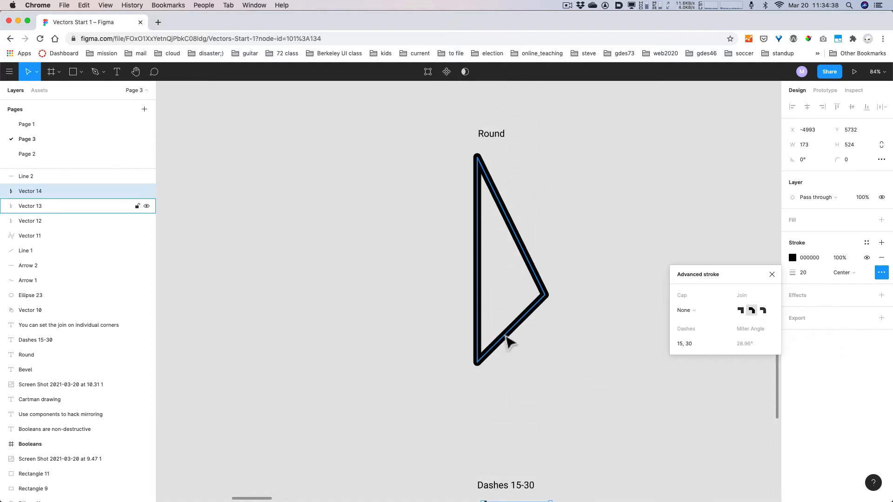
- Duplicate the round-join triangle below the individual-corners join note
mouse_move(507, 340)
mouse_down()
mouse_move(514, 500)
mouse_move(512, 483)
mouse_up()
scroll(605, 437, down, 2)
click(564, 345)
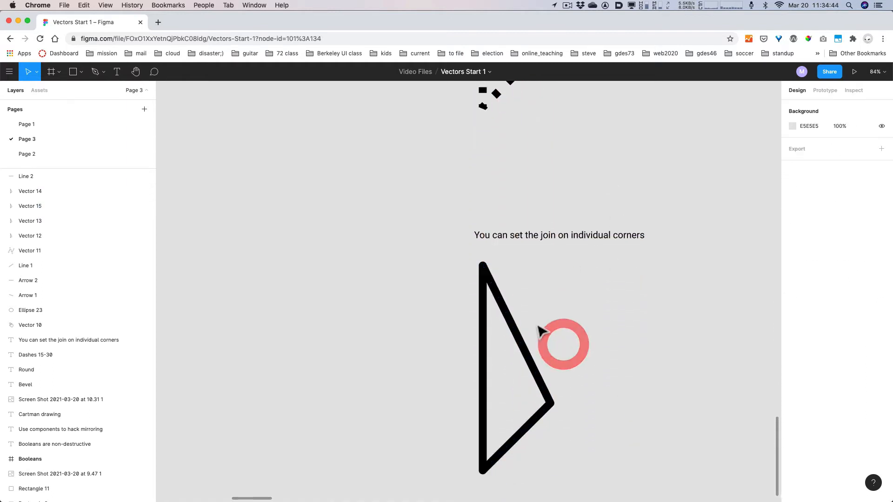
click(513, 332)
- Give the triangle's top, right and bottom corners Miter, Round and Bevel joins respectively
double_click(516, 335)
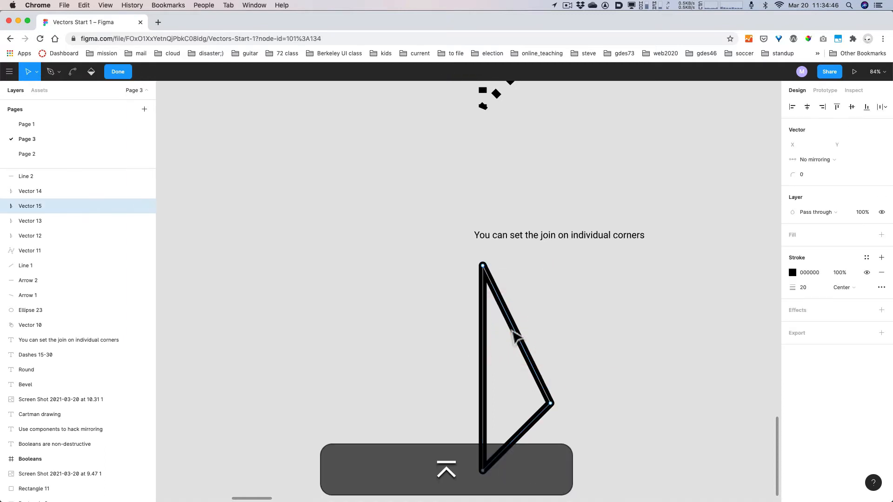
click(482, 265)
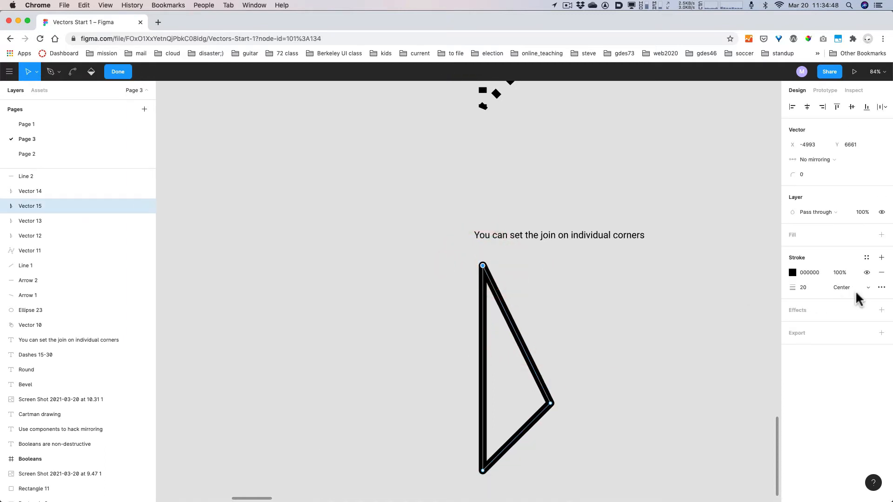
click(881, 287)
click(741, 326)
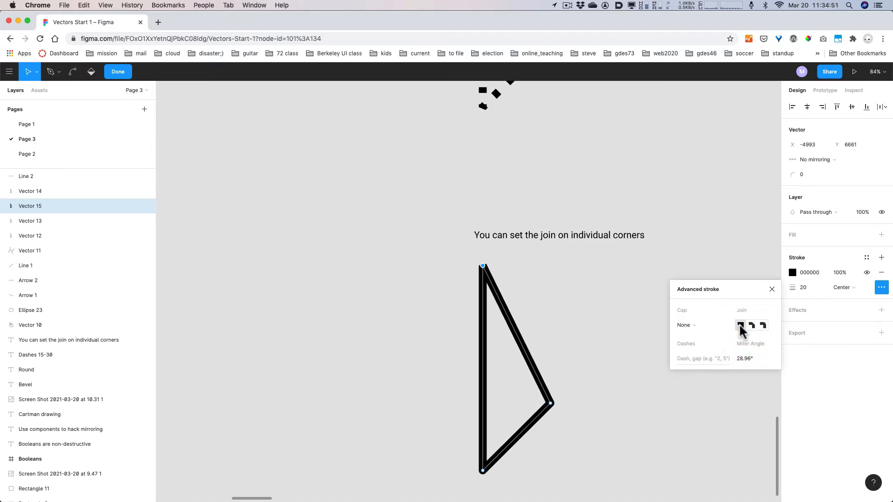
click(551, 403)
click(763, 326)
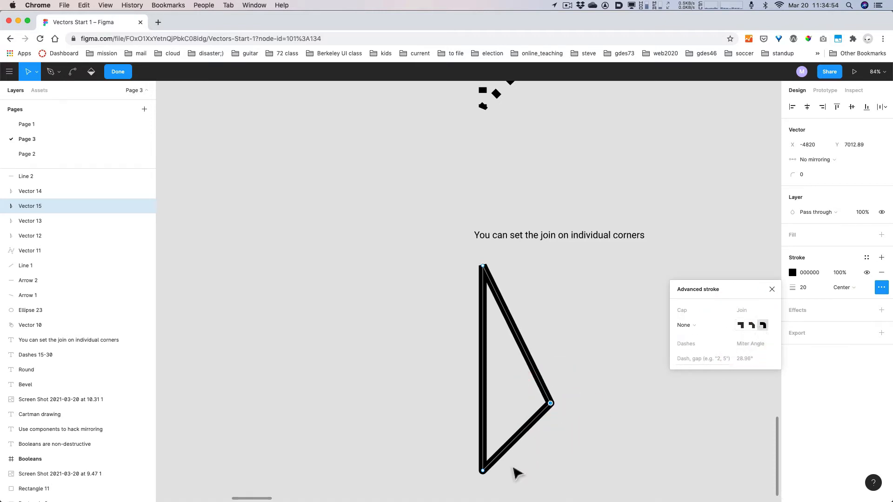
click(483, 471)
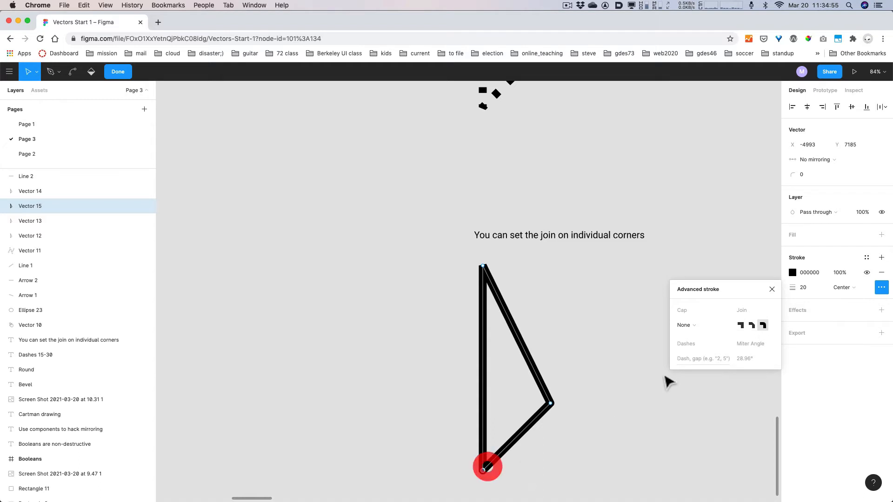
click(753, 326)
click(585, 434)
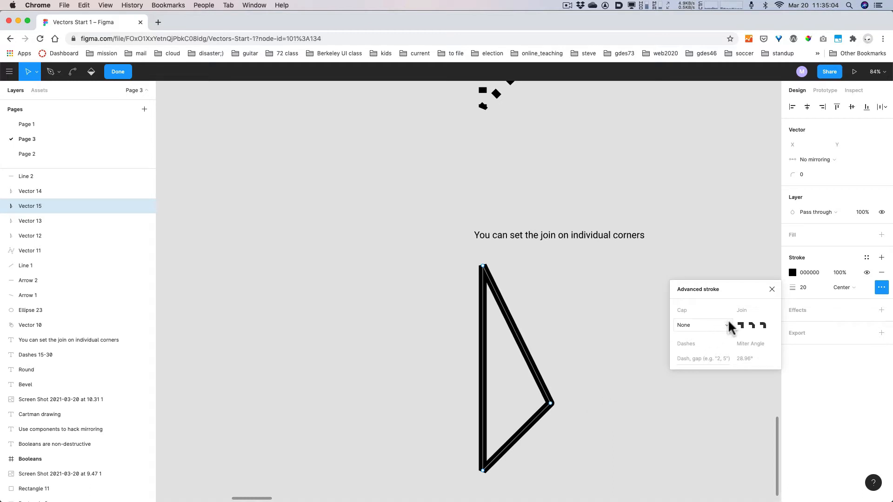
click(606, 314)
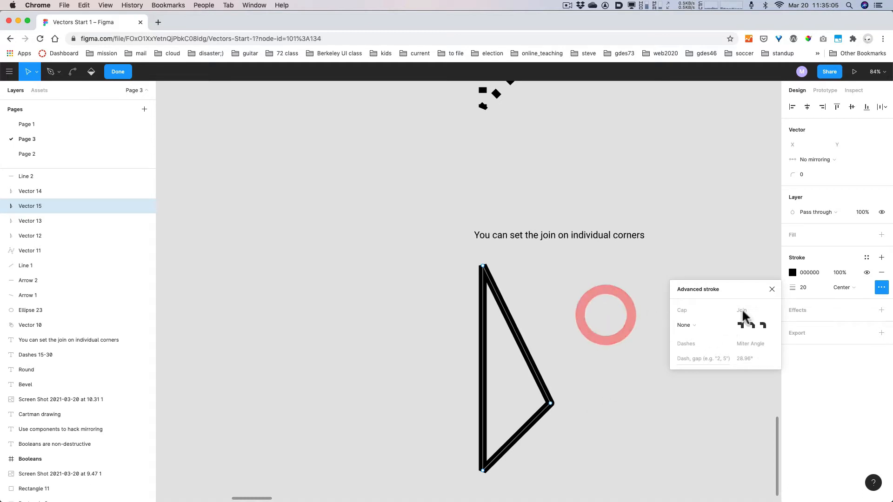
- Close advanced stroke and try Inside, Outside, then Inside alignment before returning the stroke to Center
click(771, 289)
key(alt+super+8)
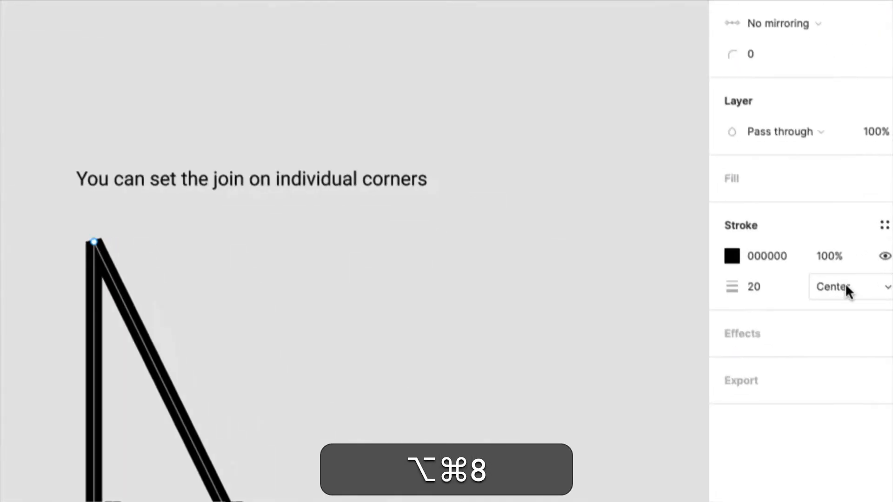
key(alt+super+8)
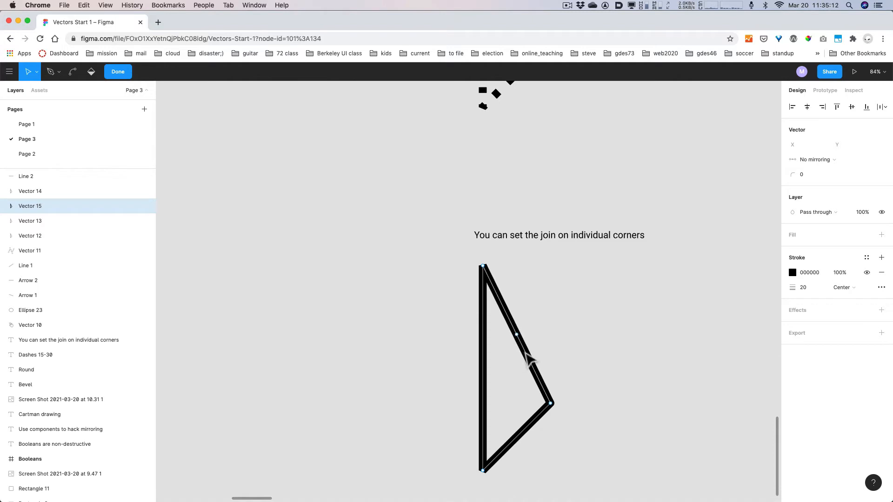
click(840, 288)
click(846, 300)
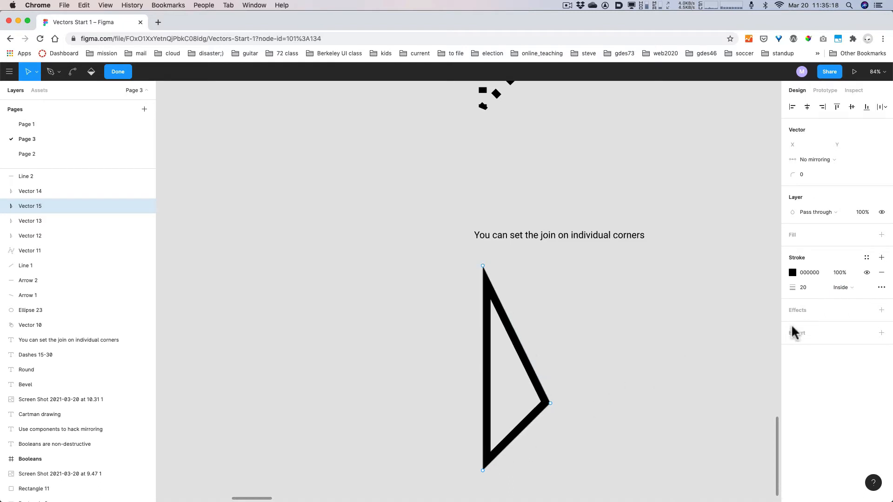
click(840, 289)
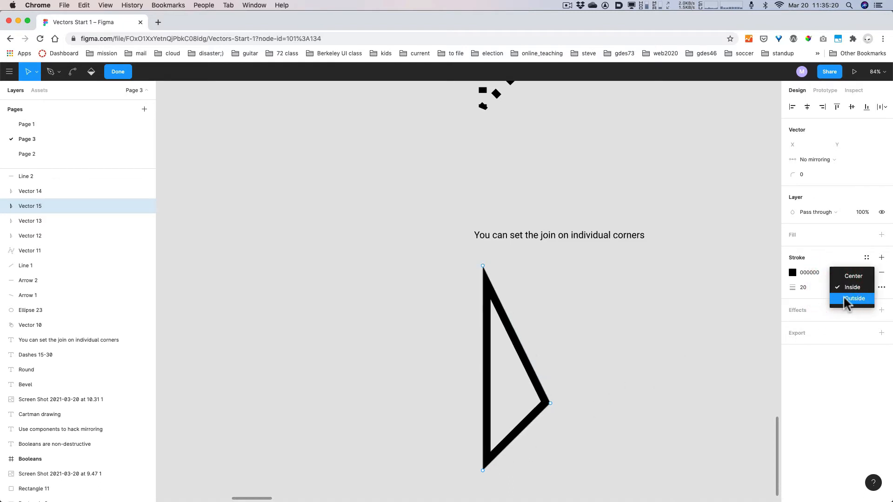
click(846, 300)
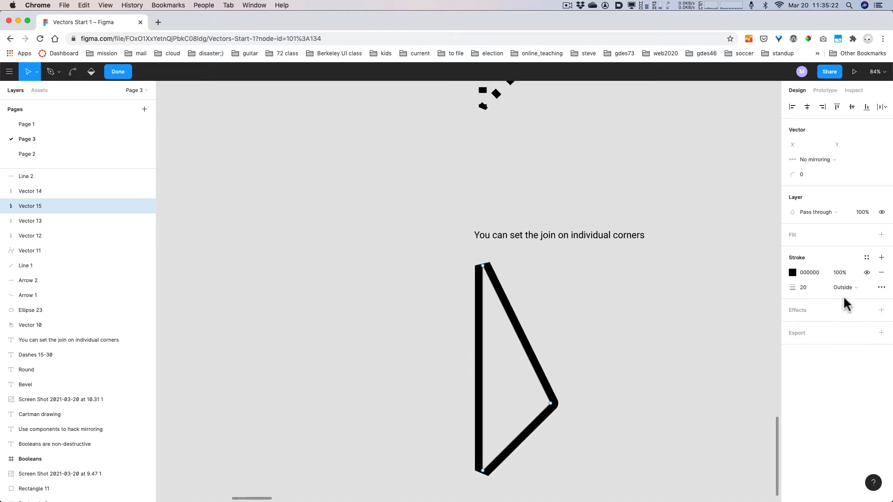
click(845, 289)
click(846, 278)
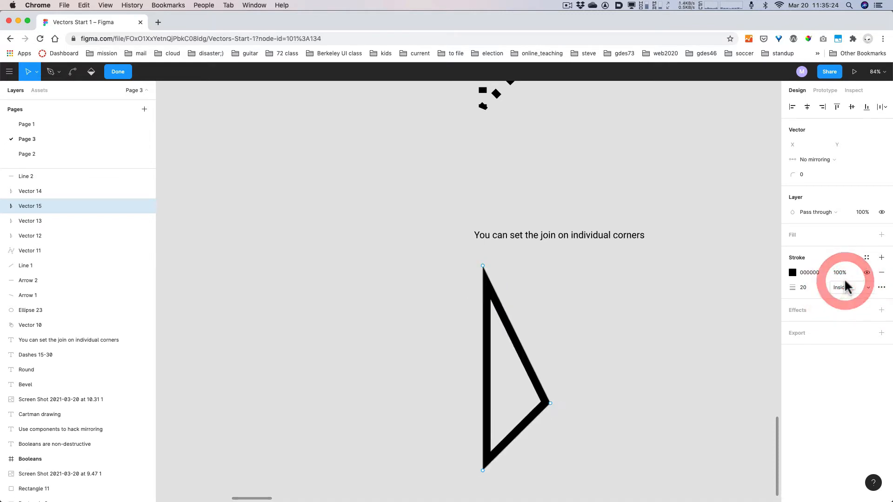
click(848, 288)
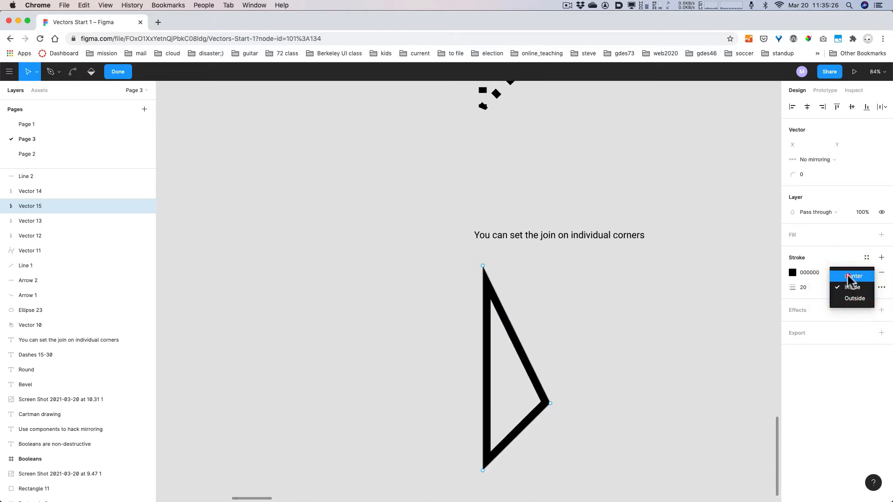
click(848, 289)
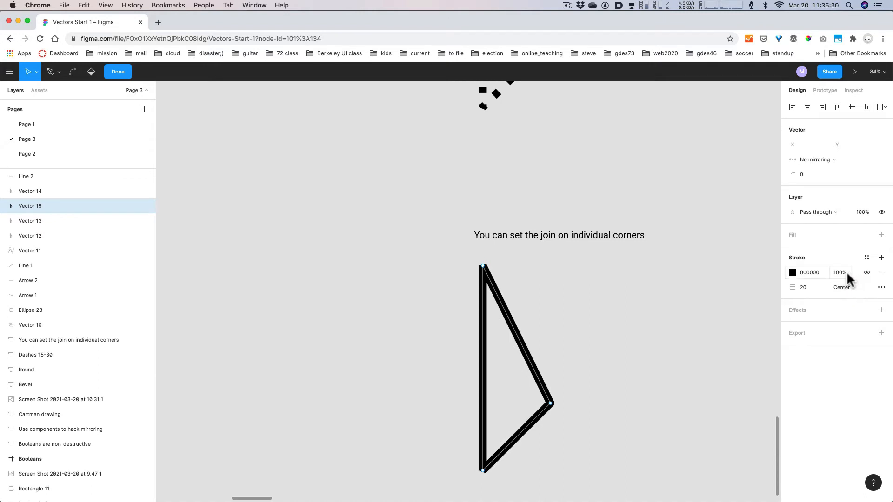
- Open and close the stroke's color styles list, leaving the black stroke unchanged
key(alt+super)
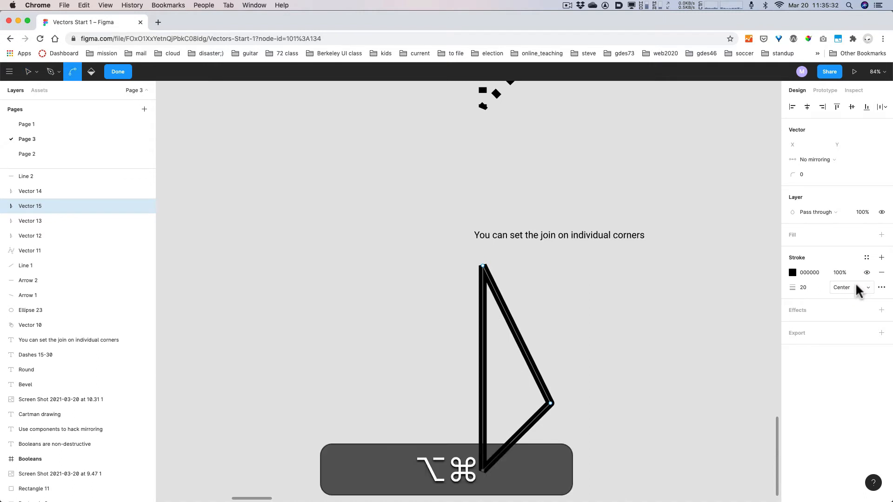
key(alt+super+8)
key(alt+super+8)
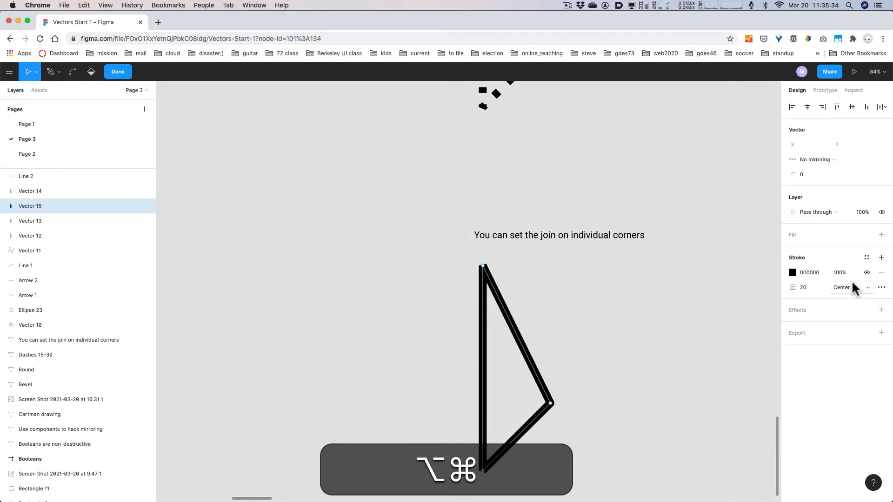
click(866, 259)
click(866, 261)
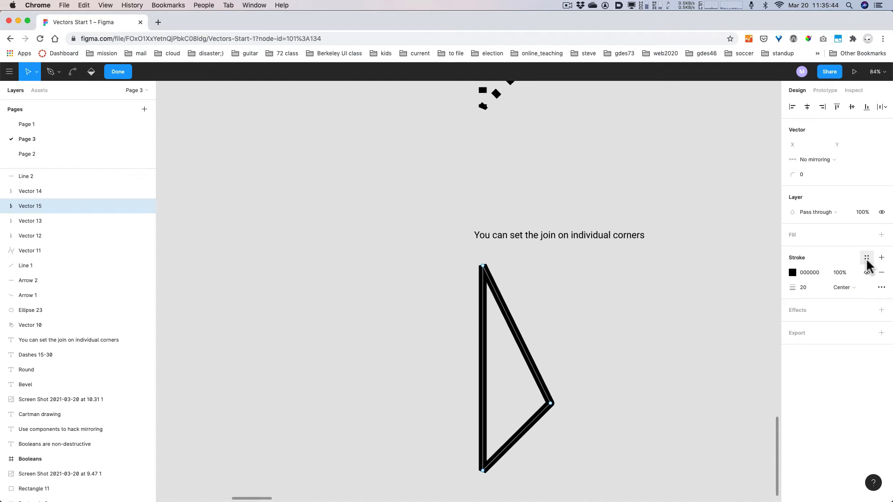
key(alt+super+8)
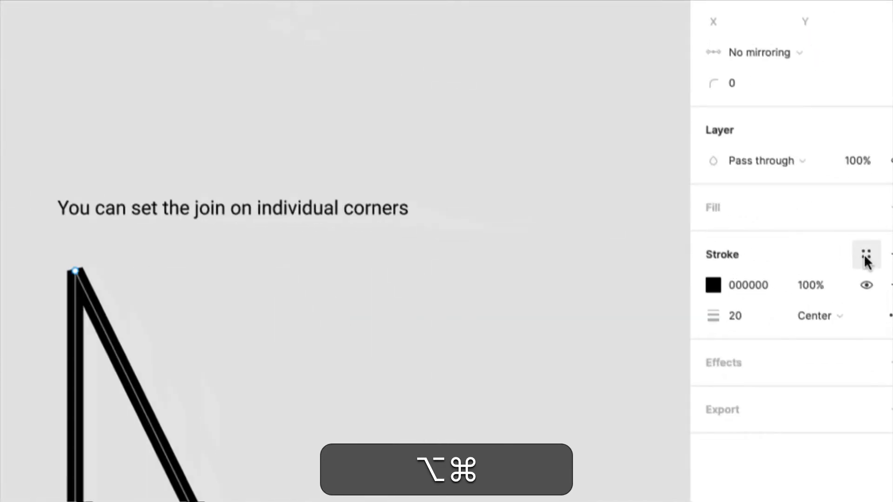
key(alt+super+8)
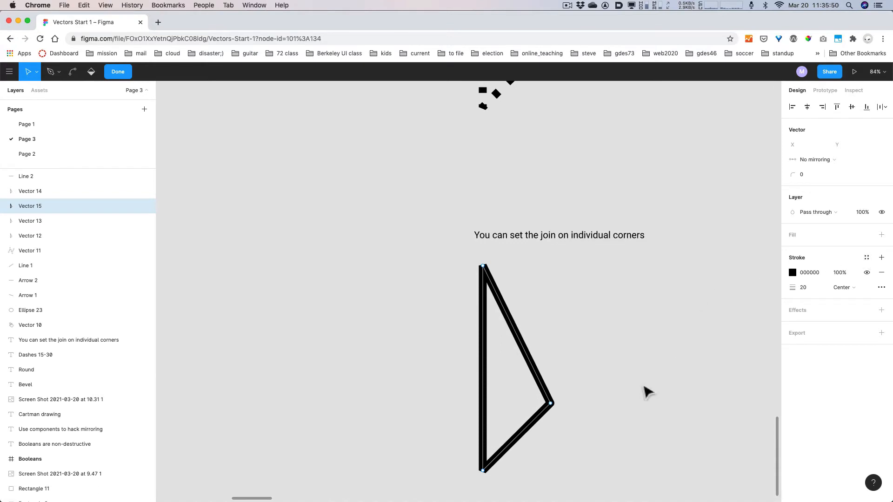
- Zoom out and pan across the practice canvas, leaving the triangle's point editing
key(alt+super)
scroll(614, 383, down, 10)
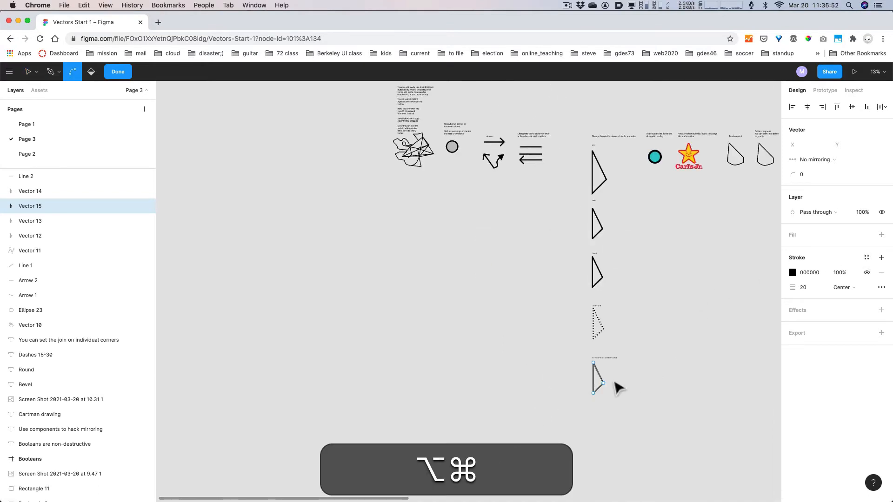
scroll(651, 354, up, 3)
key(super+space)
drag(697, 237, 562, 412)
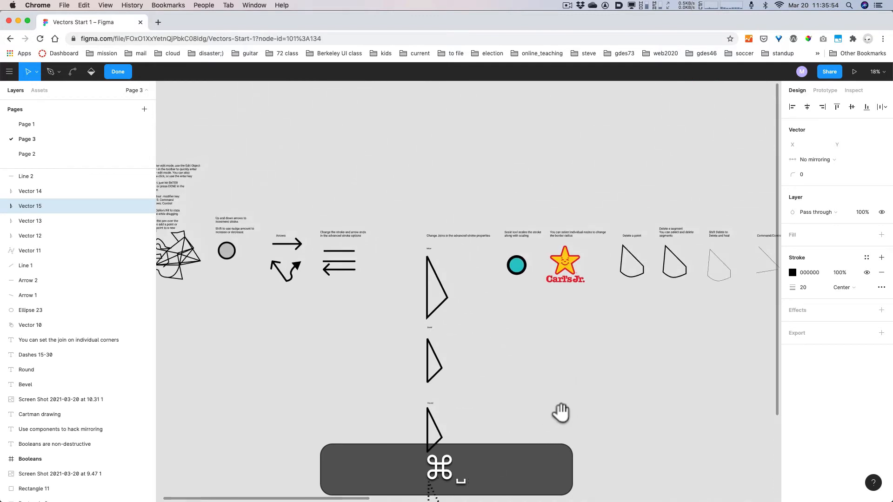
click(120, 73)
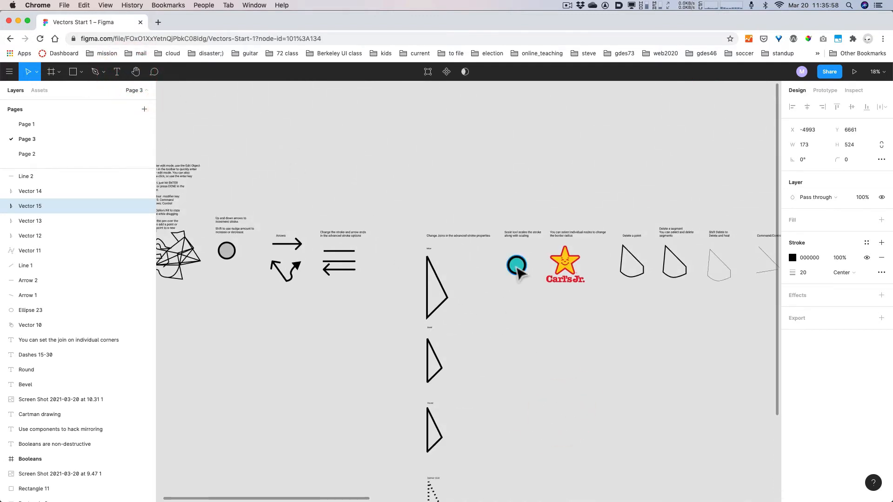
scroll(522, 276, up, 4)
- Select the teal circle with the 31-weight stroke, zoom to it, and pan it into view
alt+click(515, 360)
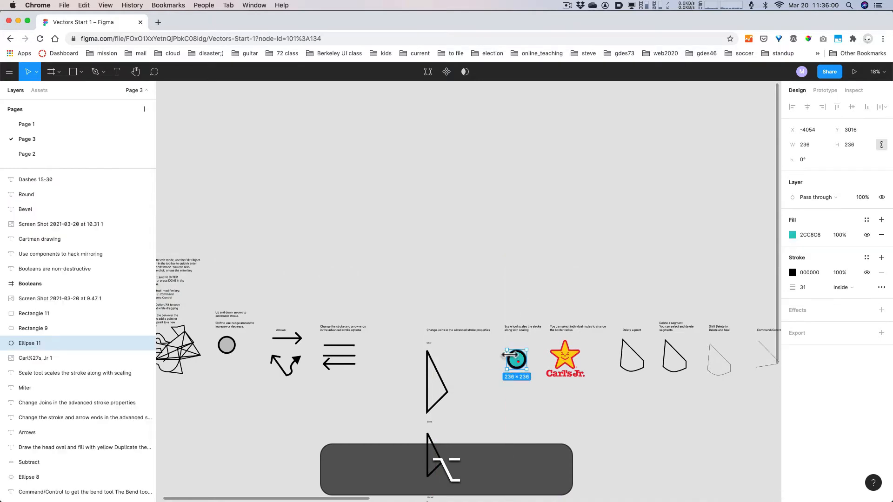
key(shift+2)
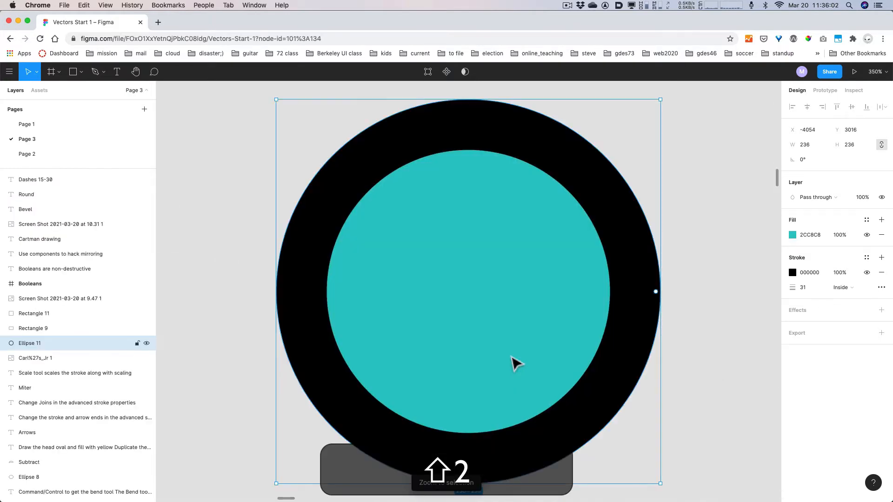
super+scroll(511, 356, down, 10)
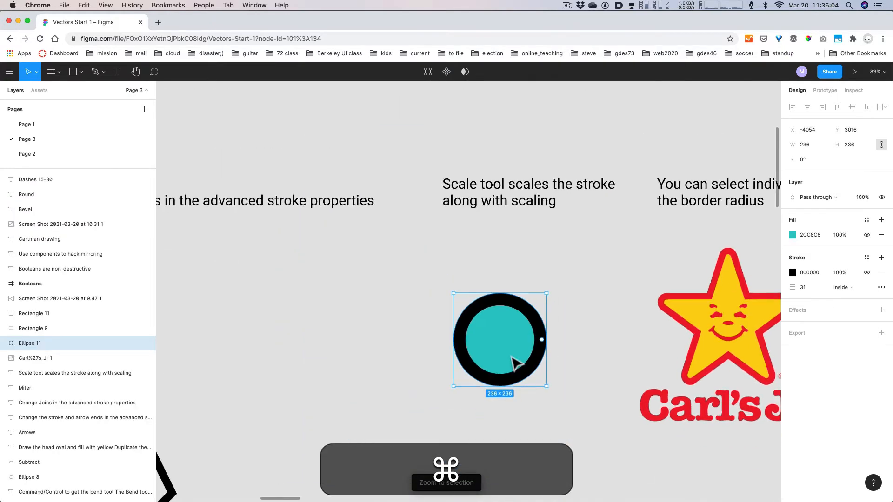
super+scroll(511, 357, up, 1)
drag(611, 352, 572, 330)
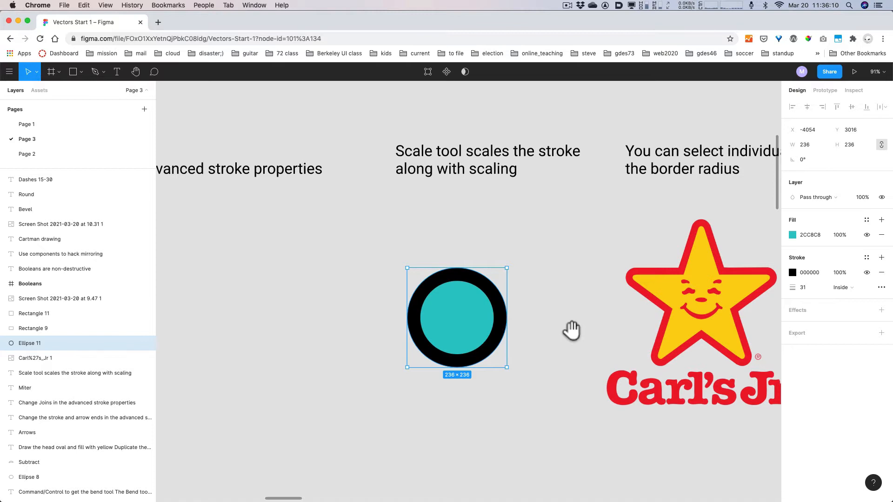
drag(572, 331, 565, 235)
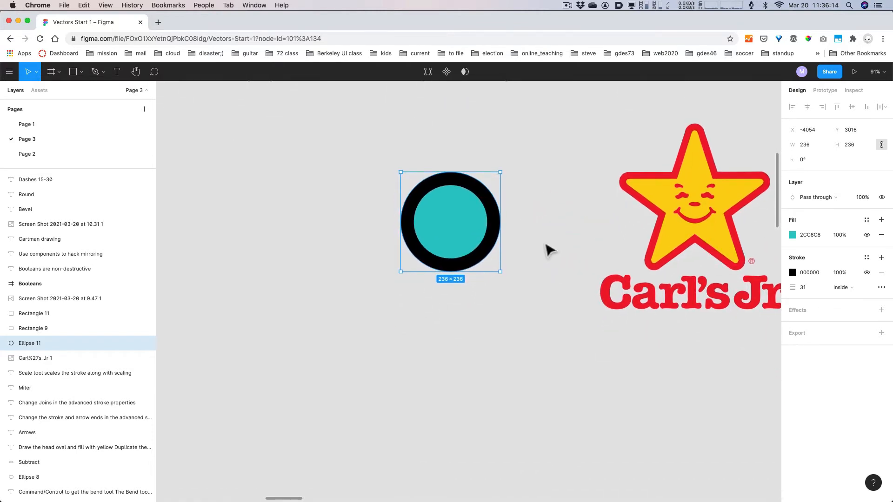
scroll(487, 341, down, 4)
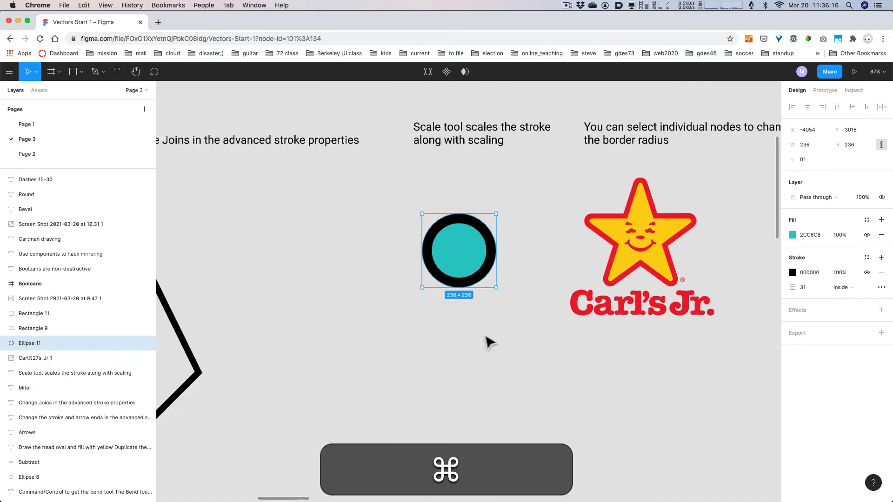
- Duplicate the teal circle below, enlarged to 411×411, and add another 236×236 copy beneath it
drag(460, 272, 551, 448)
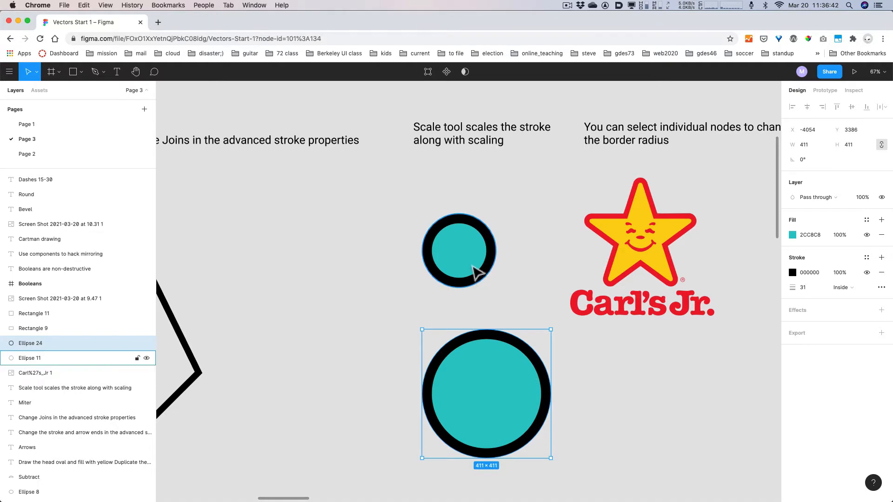
scroll(472, 273, down, 3)
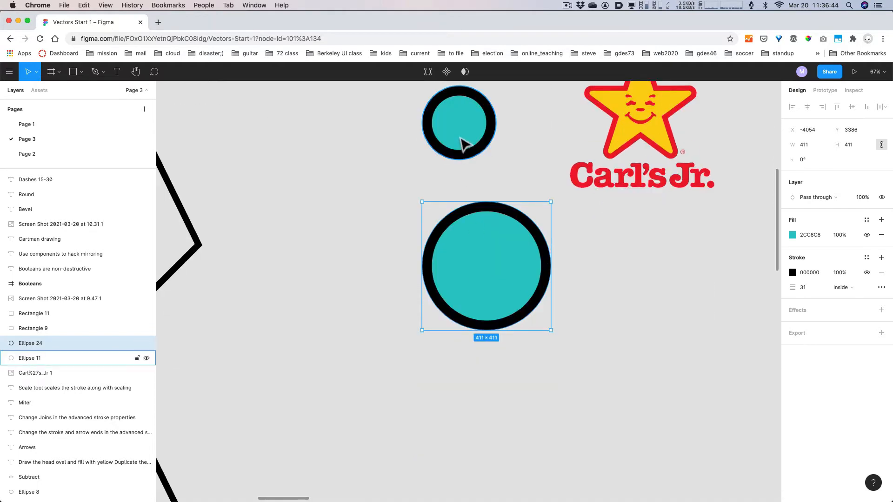
alt+drag(464, 144, 464, 414)
scroll(574, 385, down, 2)
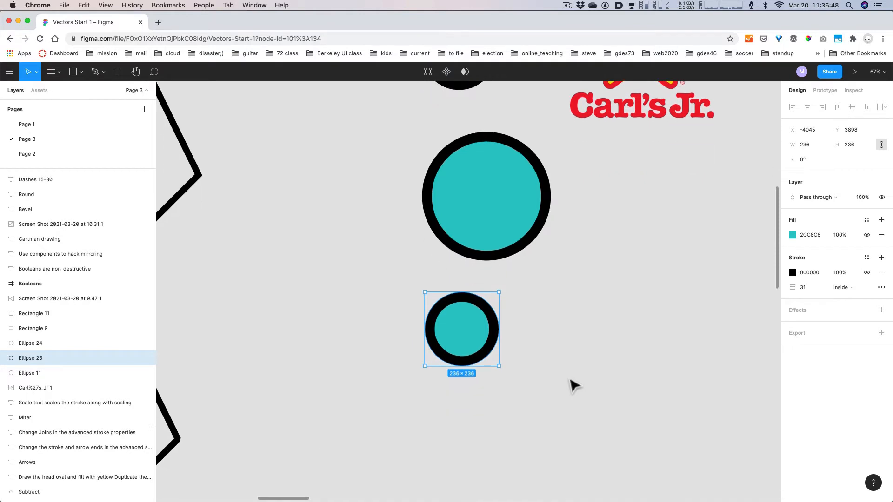
- Use the Scale tool (K) to enlarge Ellipse 25 to 402×402, its stroke growing to 52.81
key(k)
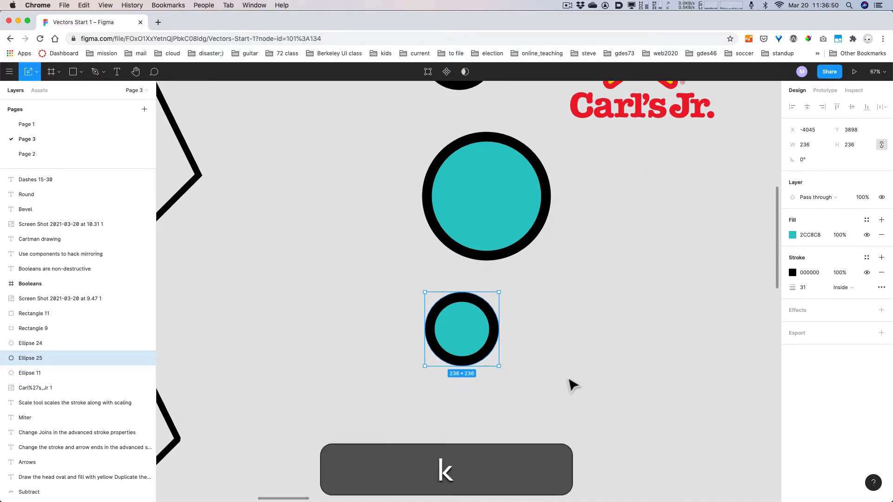
click(36, 72)
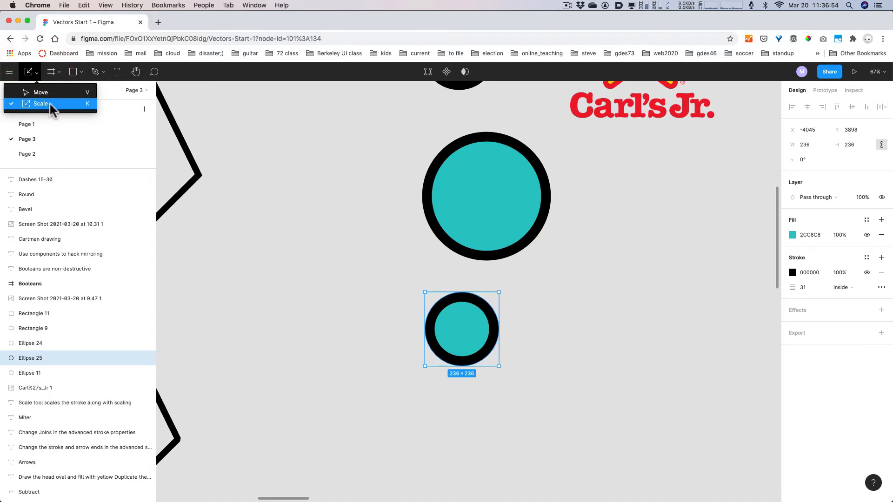
key(alt+super+8)
key(alt+super+8)
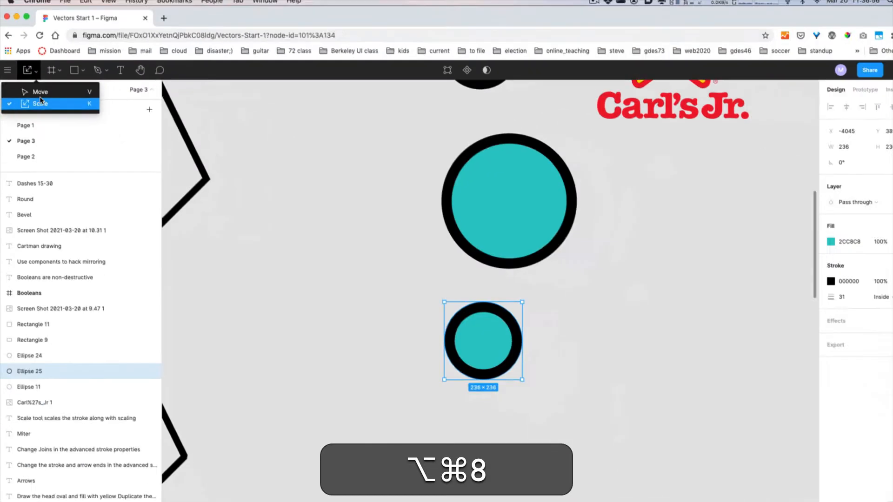
click(520, 372)
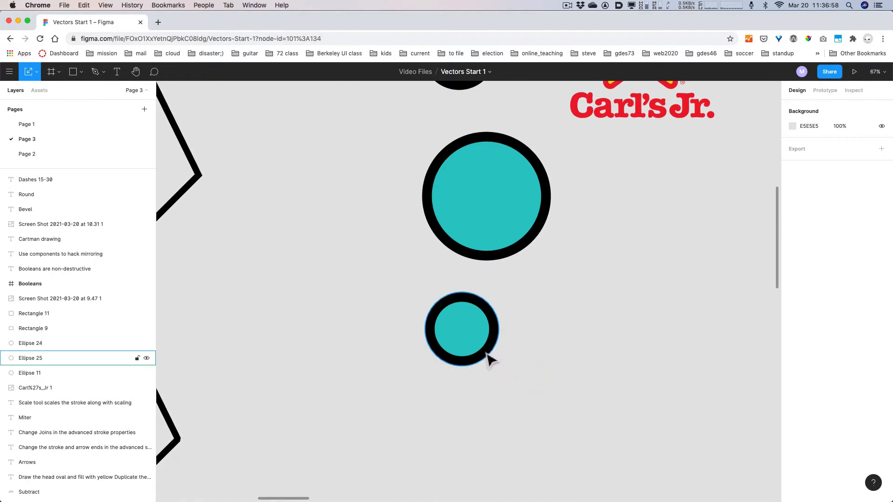
click(474, 342)
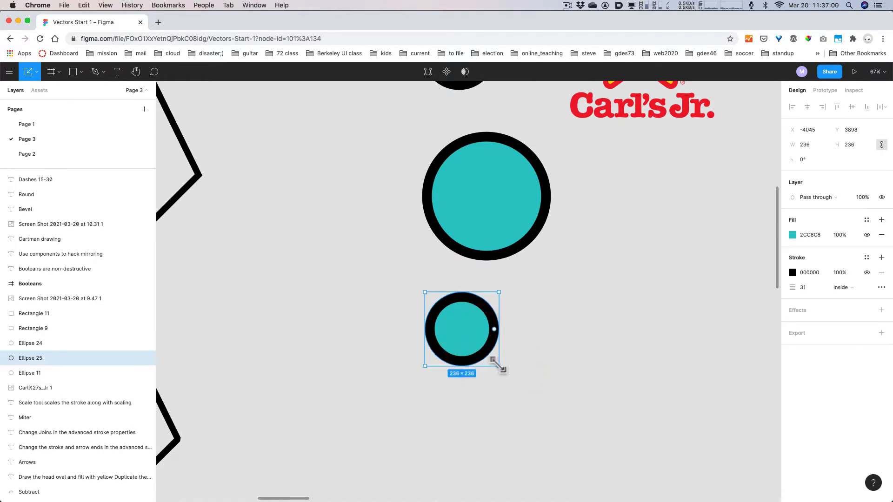
drag(499, 366, 548, 410)
- Pan the canvas over to the 'Delete a point' shapes
scroll(622, 338, up, 3)
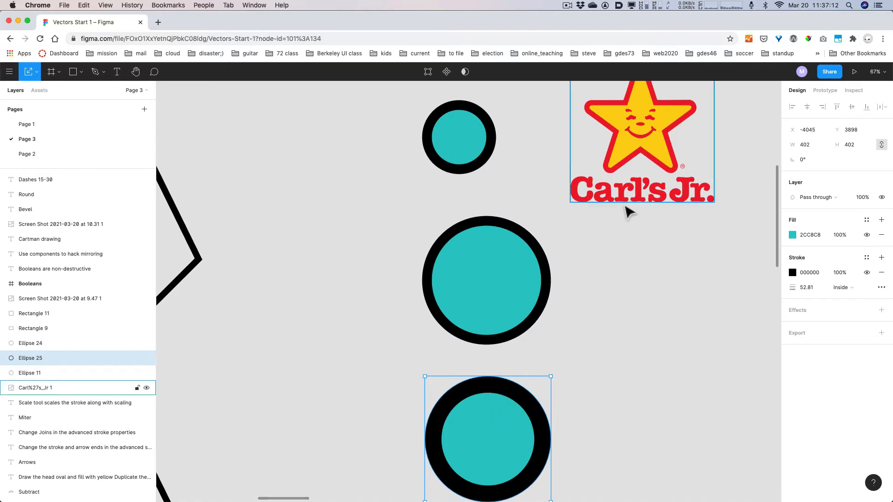
key(alt)
scroll(596, 326, down, 1)
scroll(601, 318, down, 5)
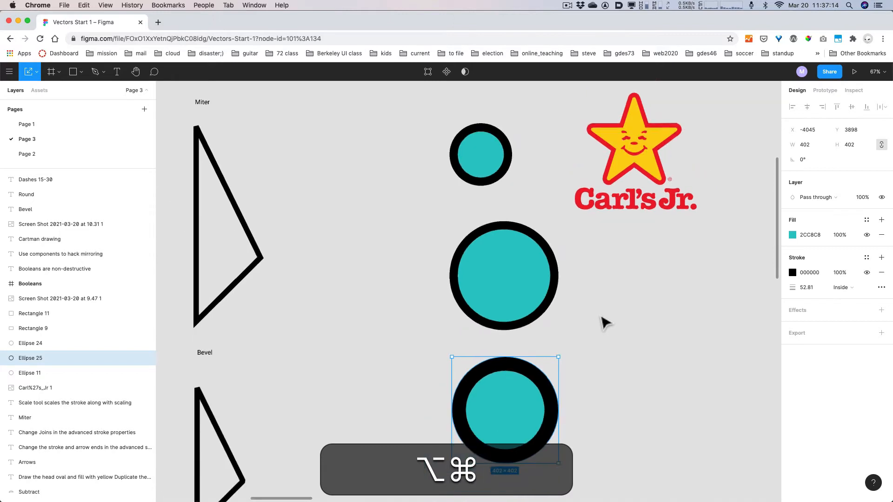
key(space)
drag(684, 316, 535, 311)
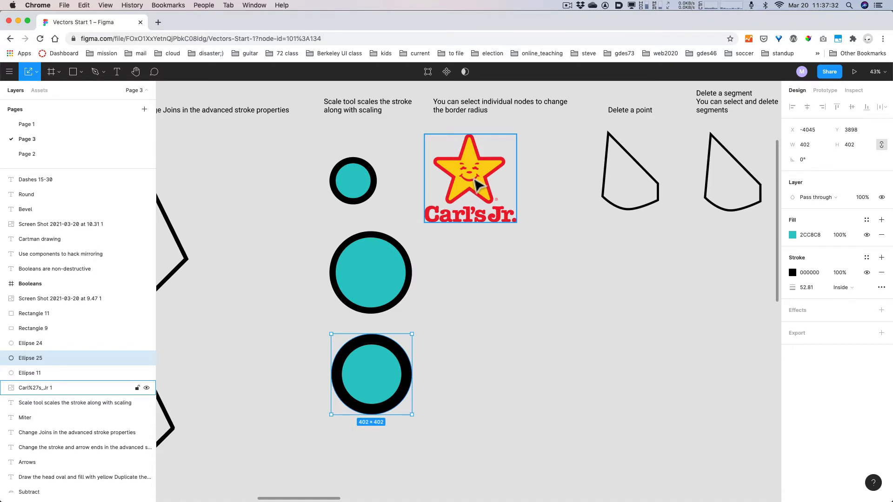
key(space)
drag(462, 275, 510, 288)
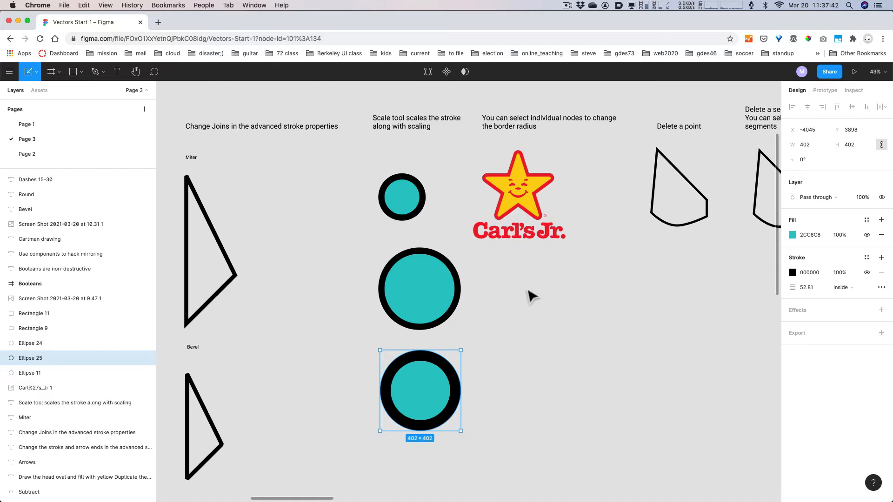
- Draw a 362×362 star below the Carl's Jr. logo and eyedrop the logo's yellow FCD213 as its fill
click(81, 72)
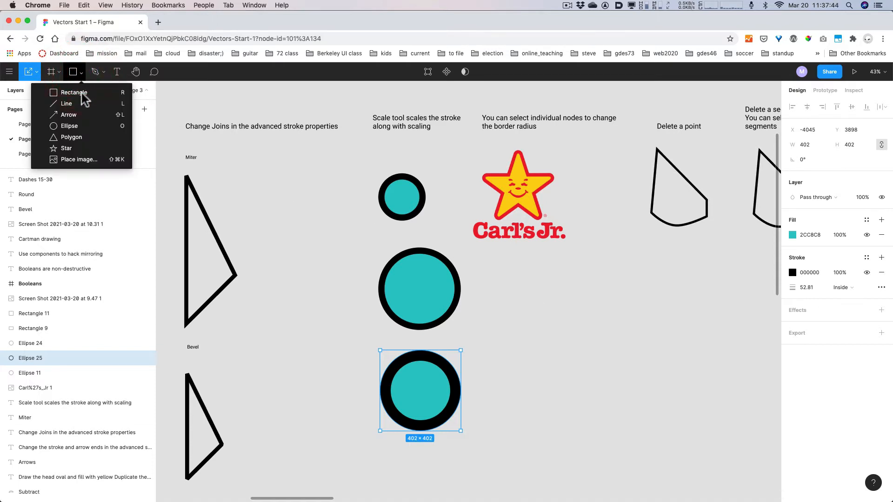
click(70, 148)
mouse_move(519, 276)
mouse_down()
mouse_move(557, 330)
mouse_move(585, 343)
mouse_move(529, 312)
mouse_move(558, 340)
mouse_up()
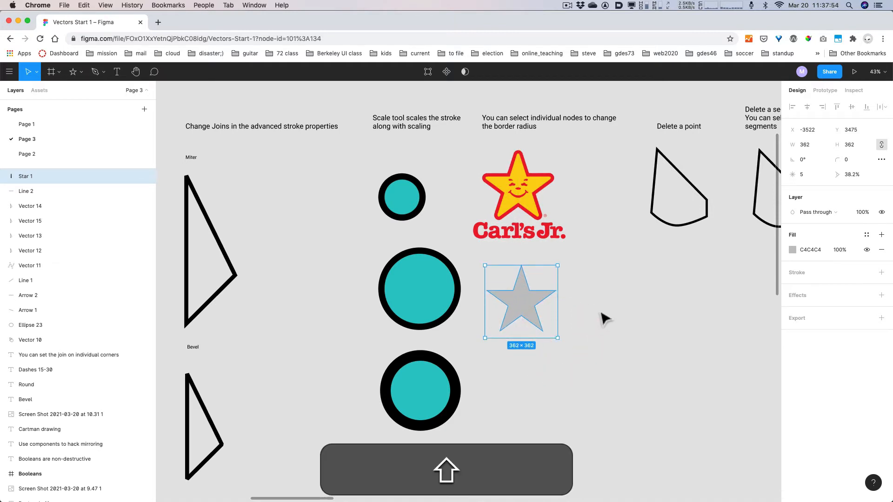
click(792, 250)
click(680, 392)
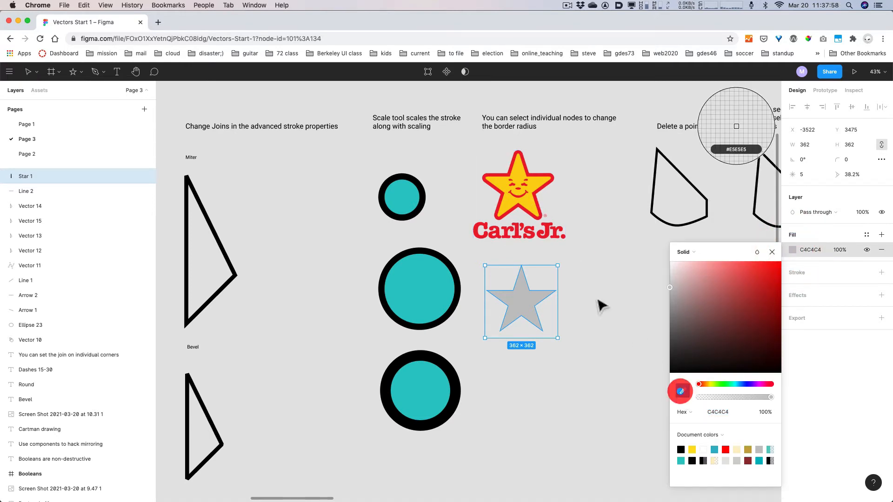
click(511, 196)
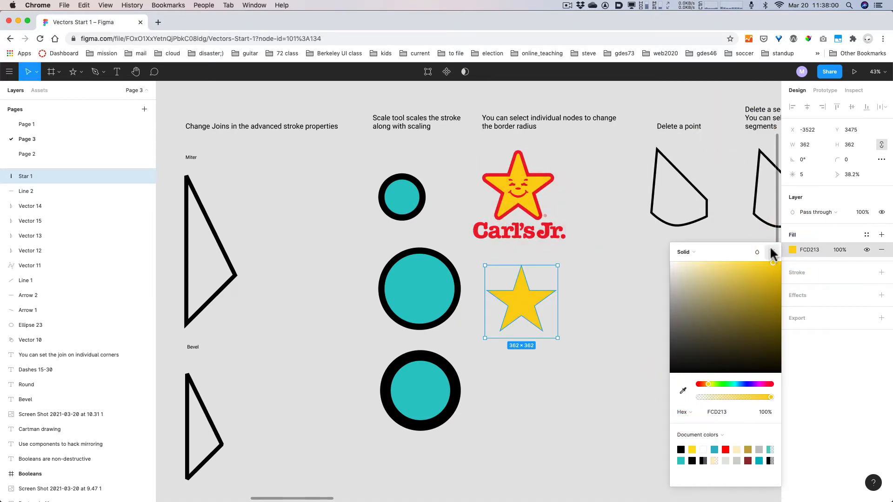
click(775, 251)
- Add a stroke to the star using the logo's red ED192D, weight 11
click(881, 273)
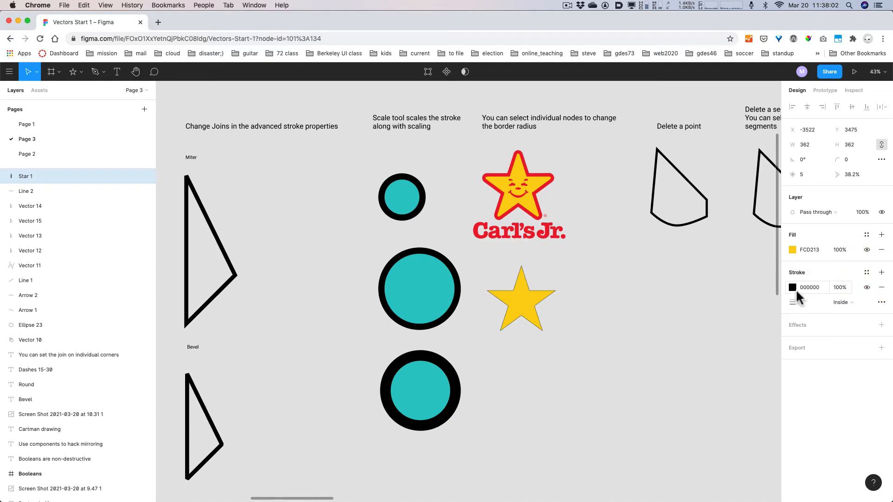
click(793, 288)
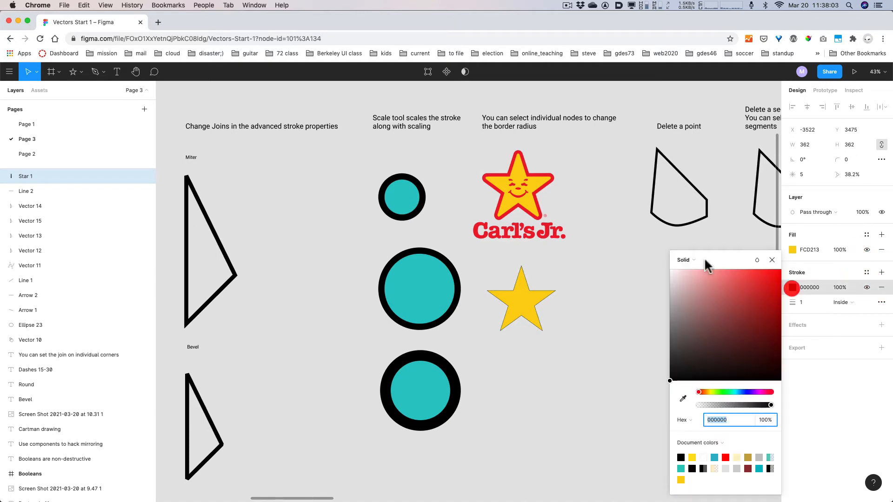
click(683, 398)
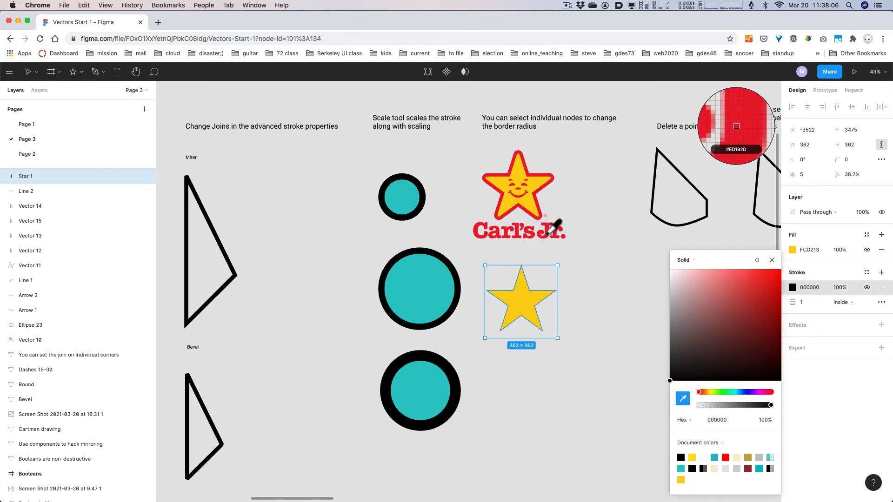
click(549, 232)
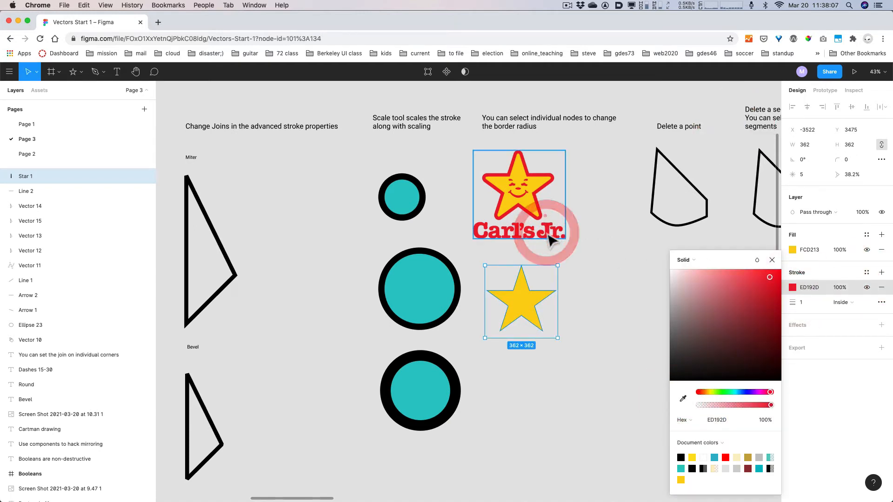
click(772, 261)
click(805, 303)
- Nudge the star's stroke weight up and back to 11, then round its points to corner radius 14
key(shift+Up)
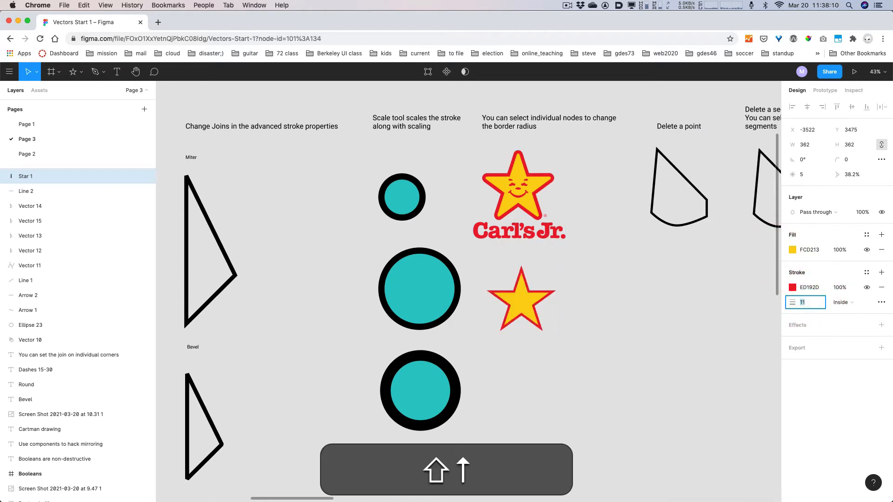
key(shift+Up)
key(shift+Up)
key(shift+Down)
key(shift+Down)
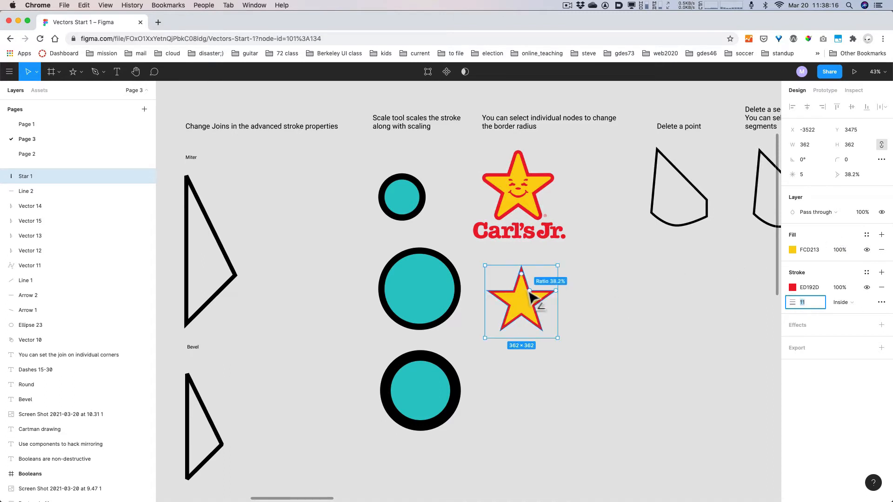
key(alt+super+8)
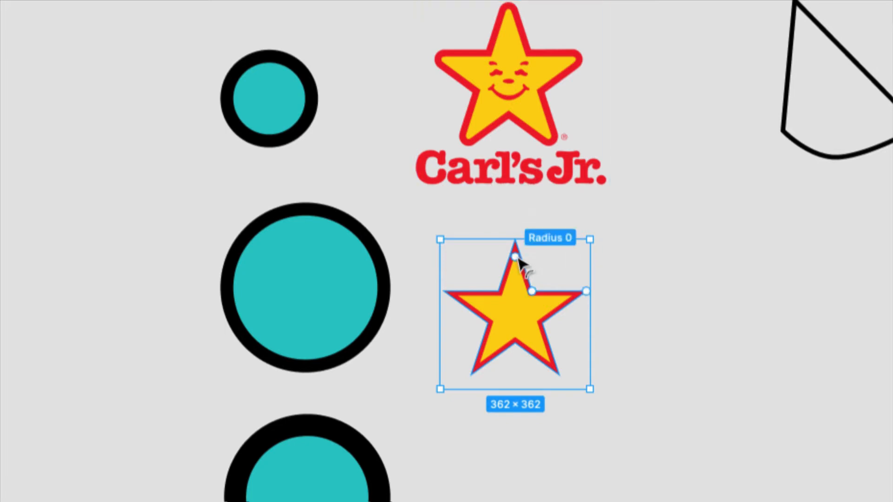
drag(515, 257, 516, 261)
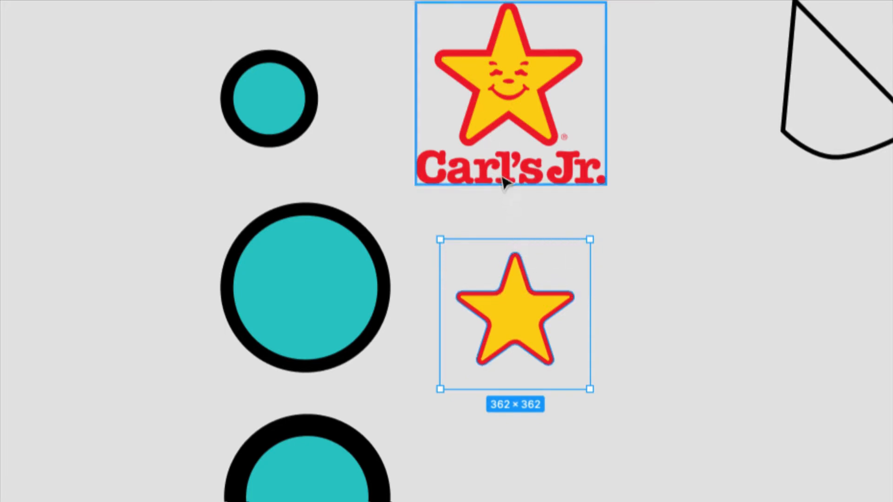
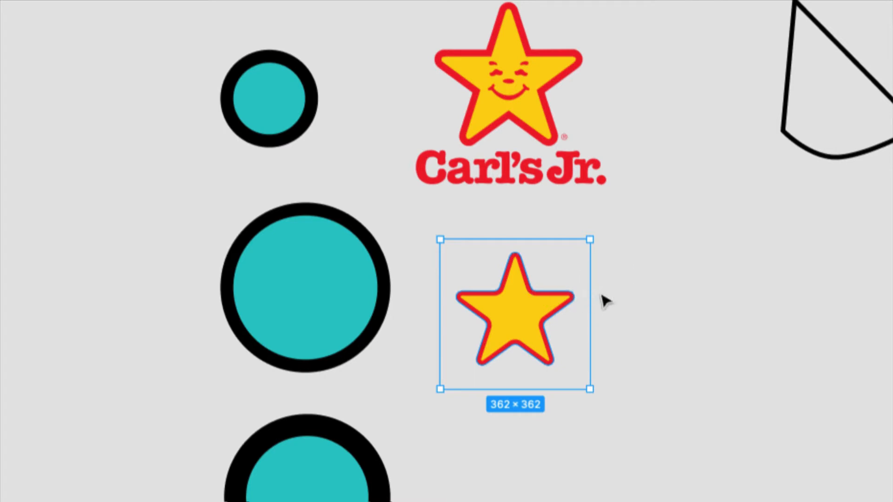
- Give the star's right-hand point a corner radius of 0, leaving the other points at 14
key(alt+super+8)
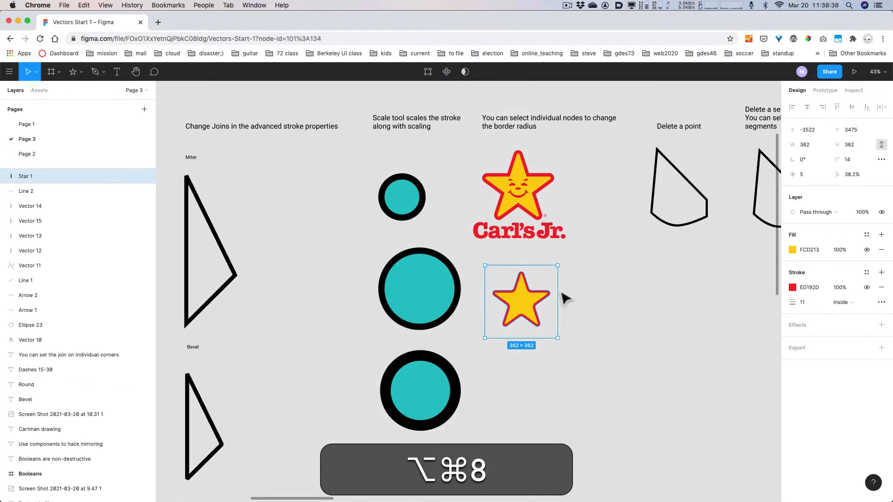
key(Return)
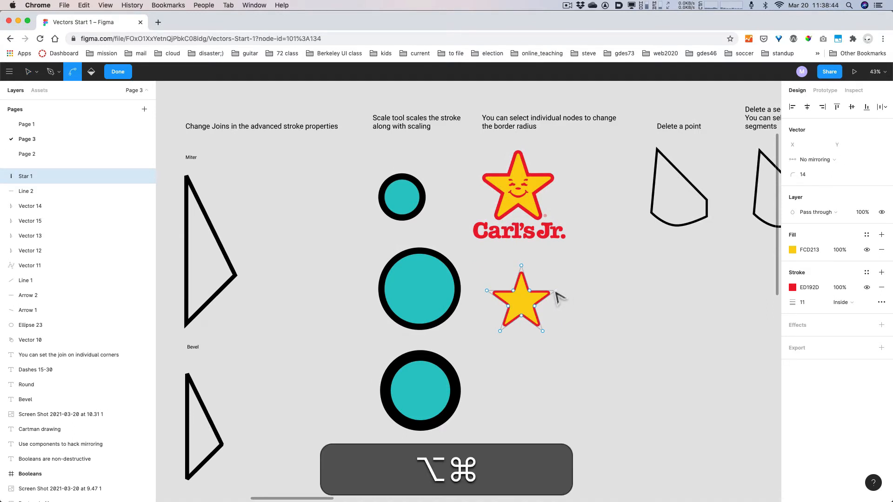
key(alt+super+8)
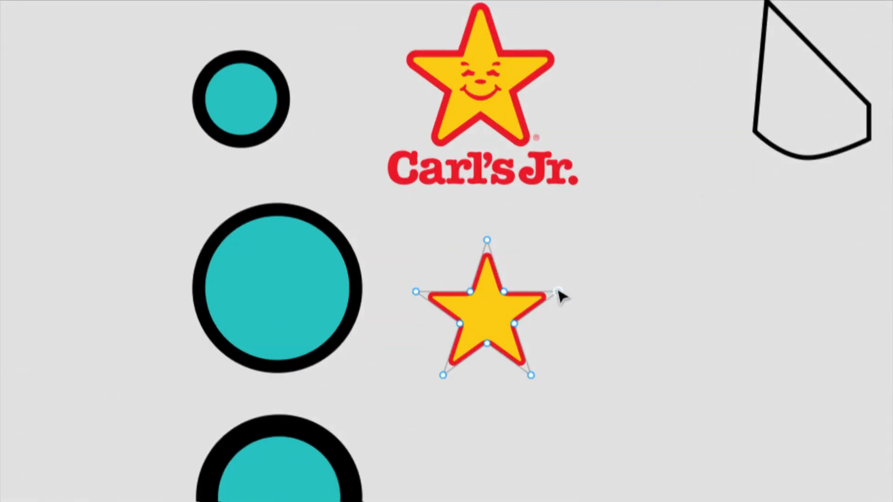
key(alt+super+8)
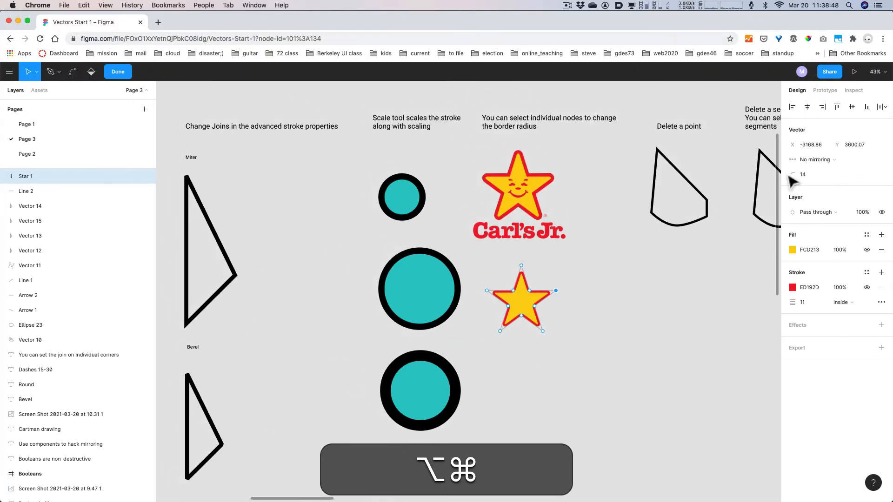
key(alt+super+8)
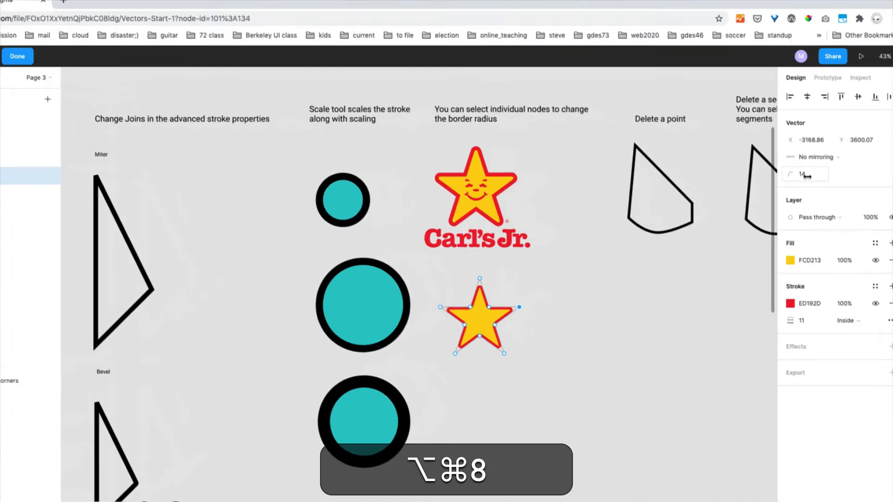
key(alt+super+8)
click(806, 175)
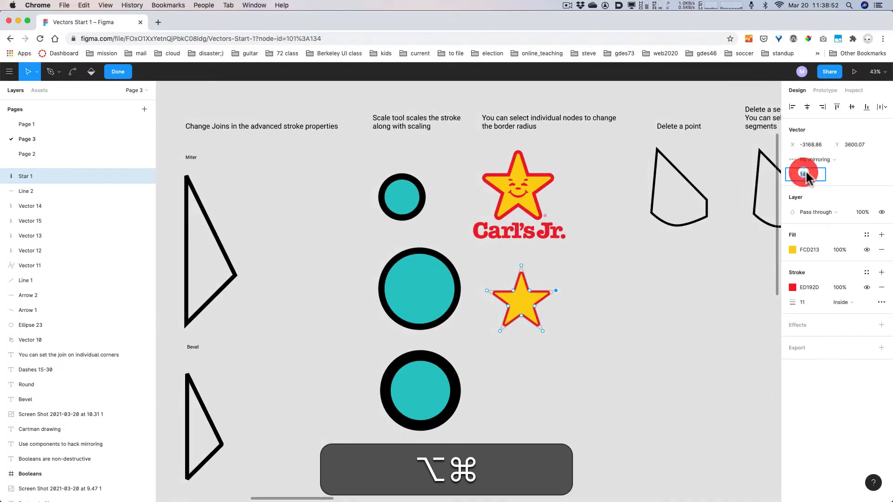
text(0)
key(Return)
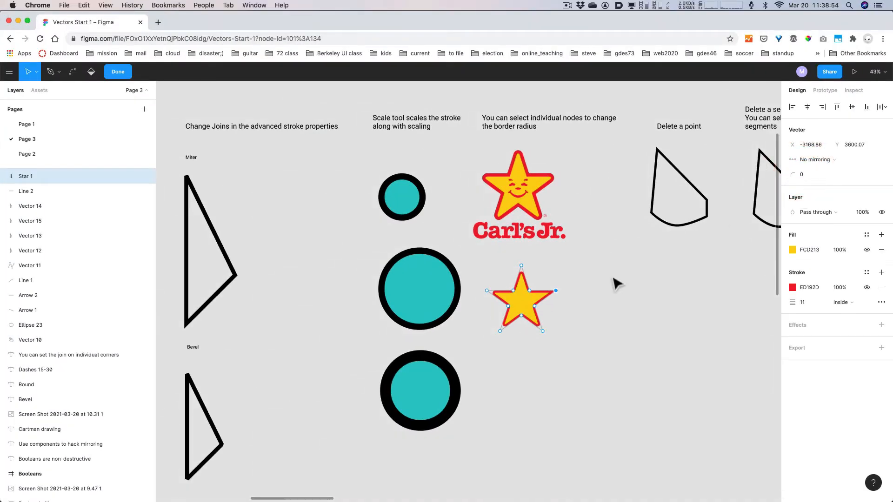
click(557, 302)
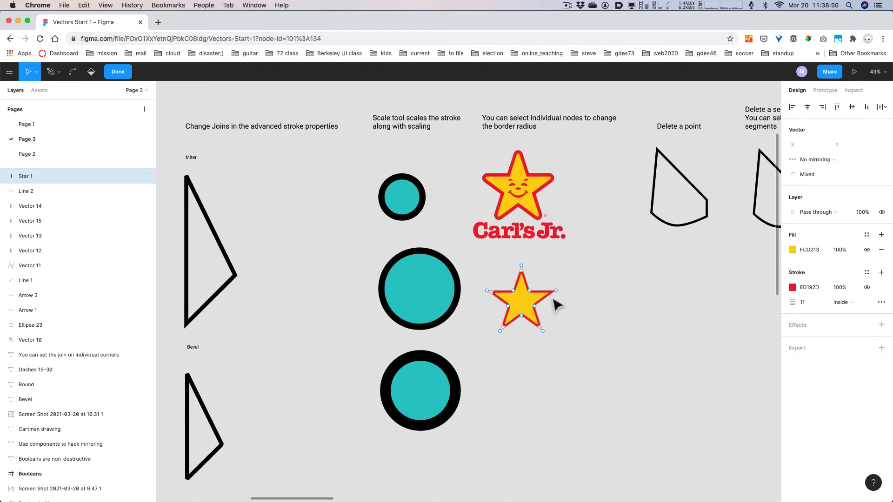
key(Return)
click(584, 298)
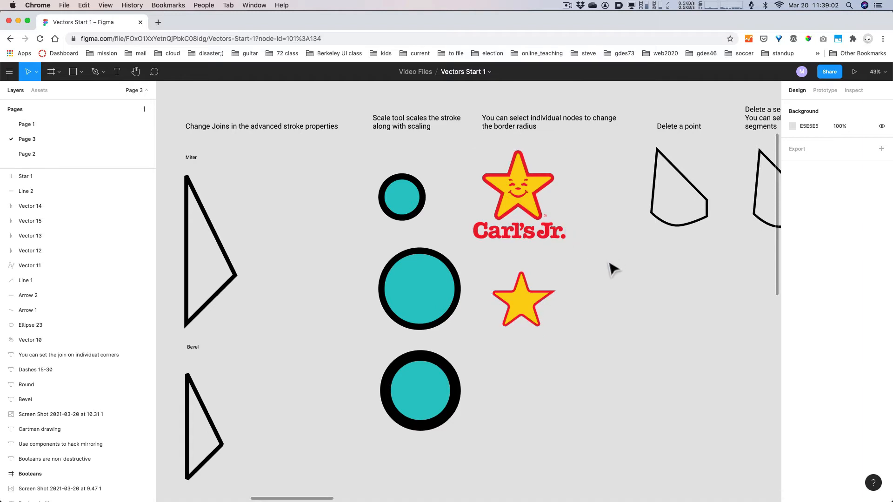
- Scale the yellow star up to about 482×459, its stroke growing with it
click(551, 327)
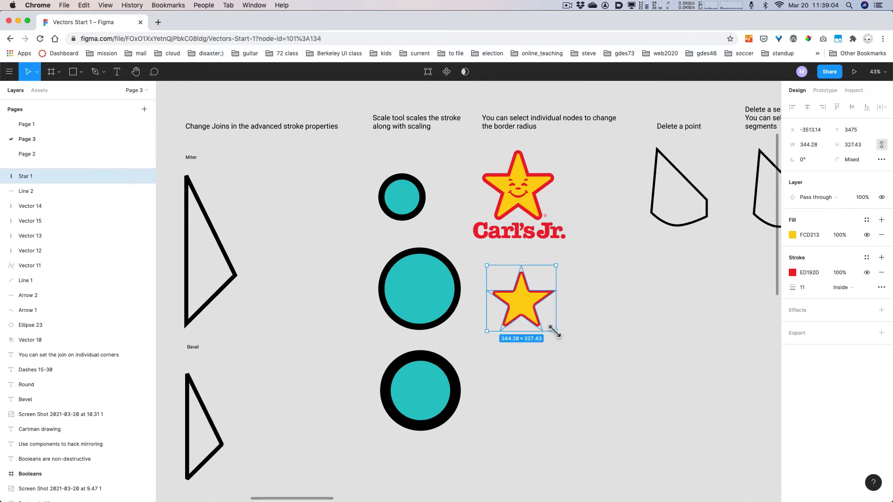
drag(554, 332, 538, 320)
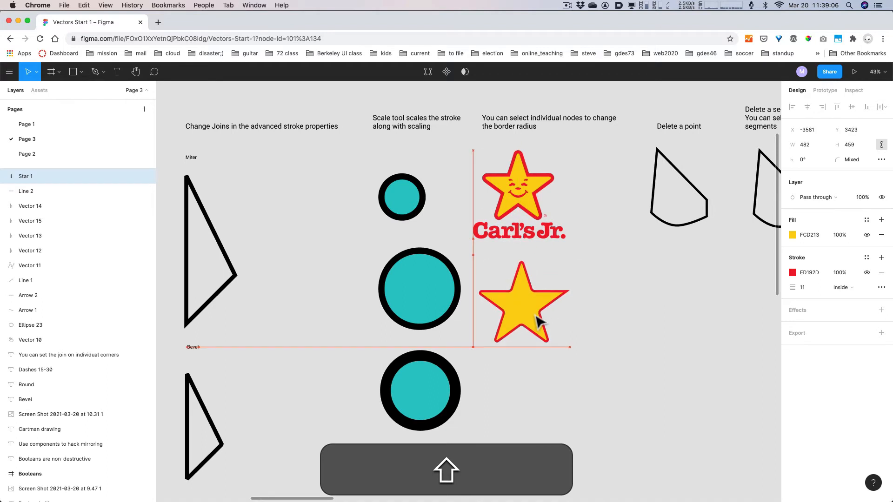
click(621, 314)
- Pan the canvas over to the Delete a point examples
key(space)
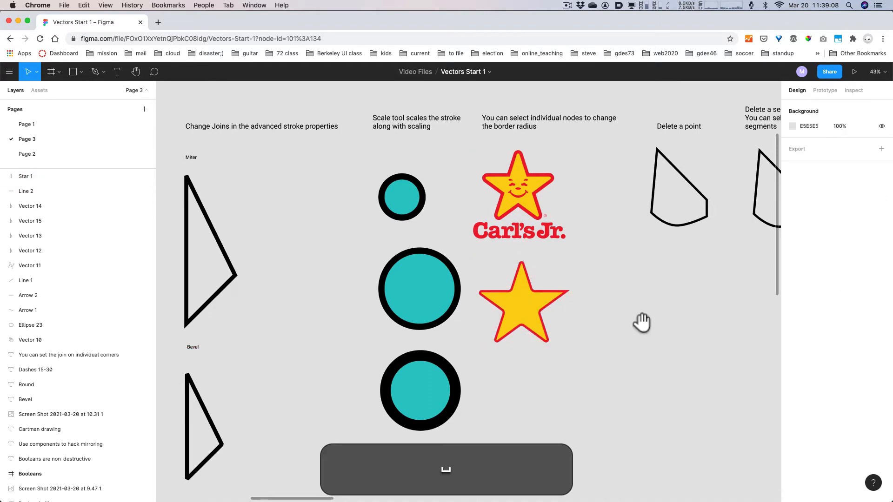
drag(619, 305, 583, 337)
key(space)
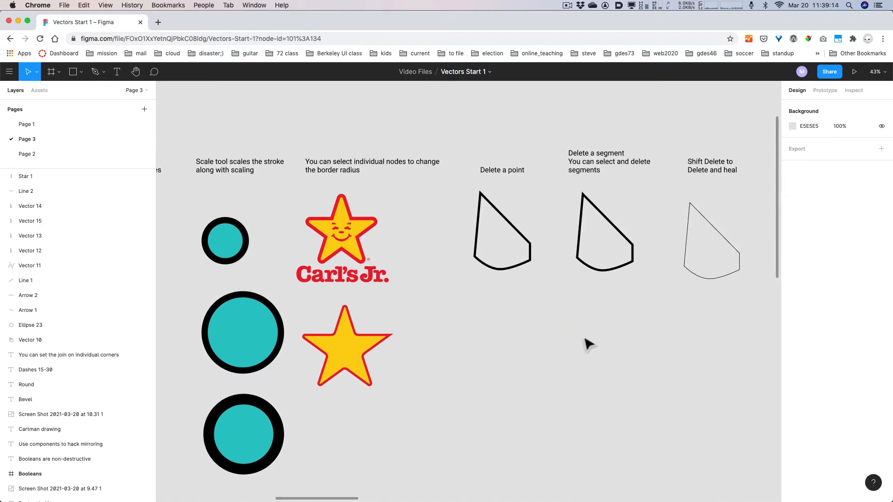
click(503, 269)
key(Return)
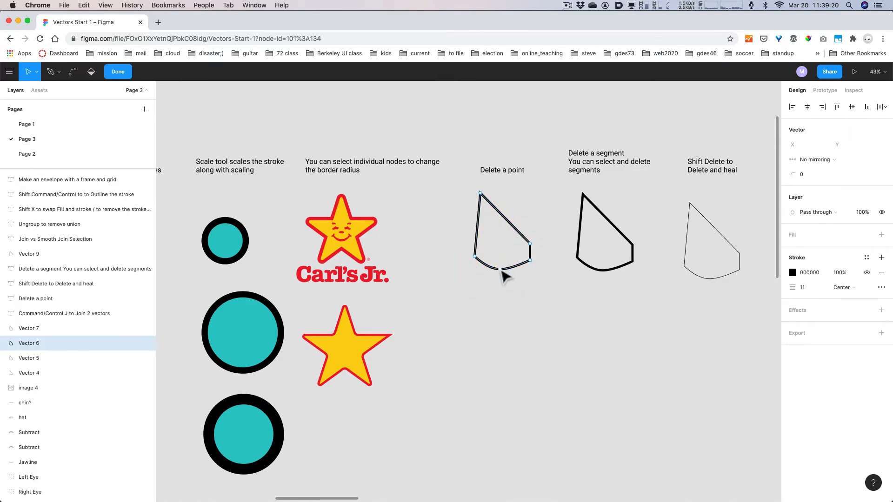
click(501, 269)
key(Return)
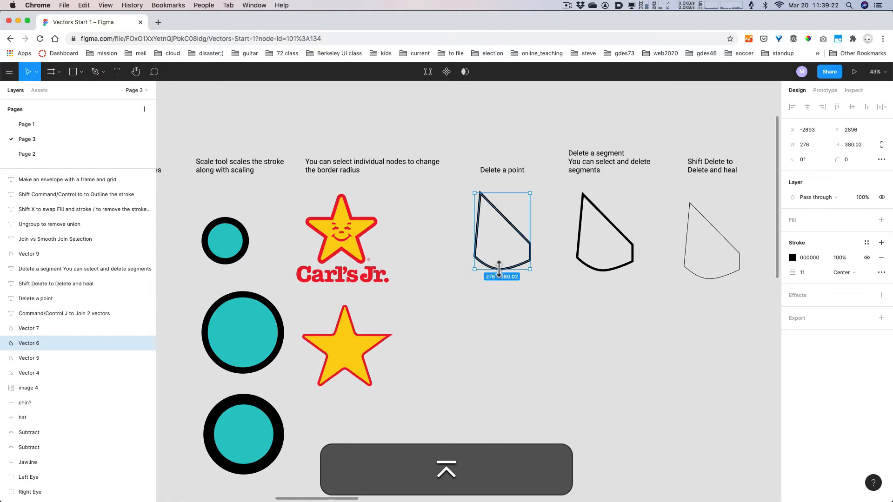
key(super+z)
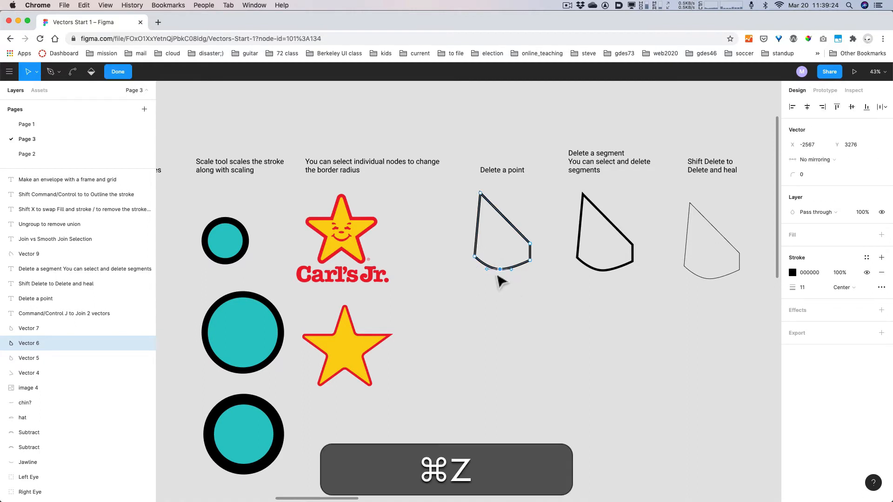
click(500, 270)
key(BackSpace)
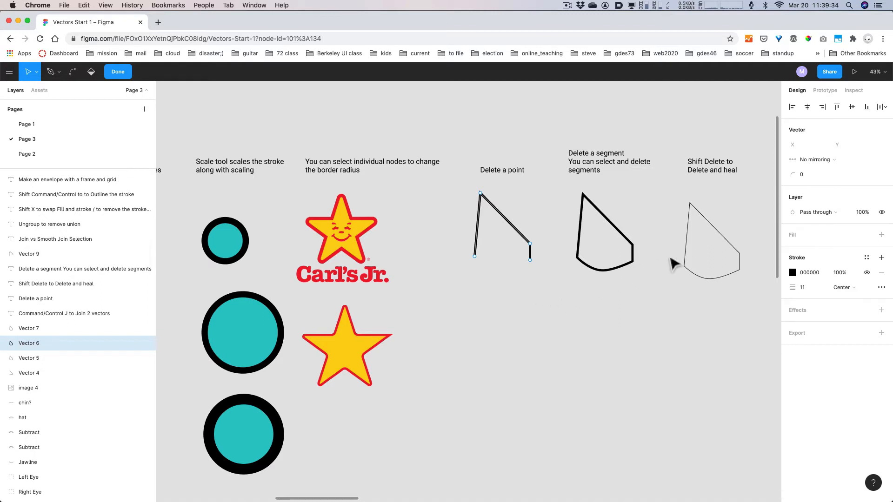
click(604, 268)
key(super+z)
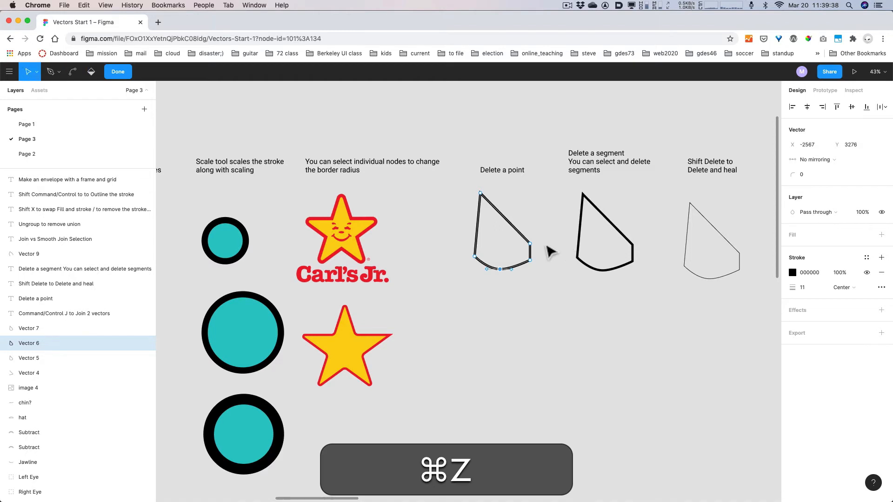
click(530, 243)
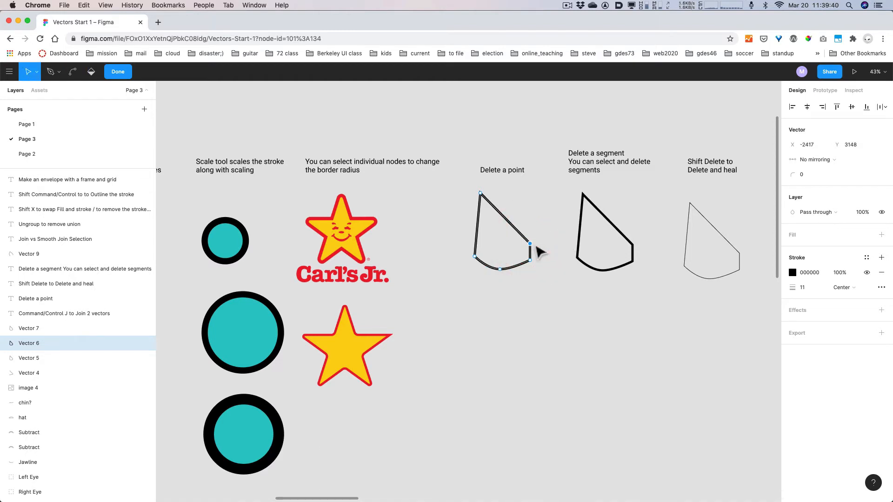
key(BackSpace)
key(super+z)
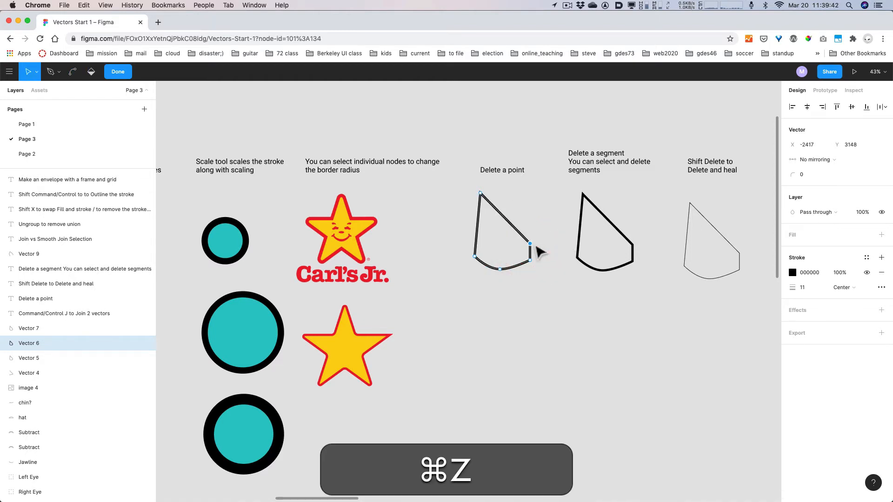
drag(537, 226, 528, 271)
click(581, 305)
drag(541, 223, 522, 275)
key(BackSpace)
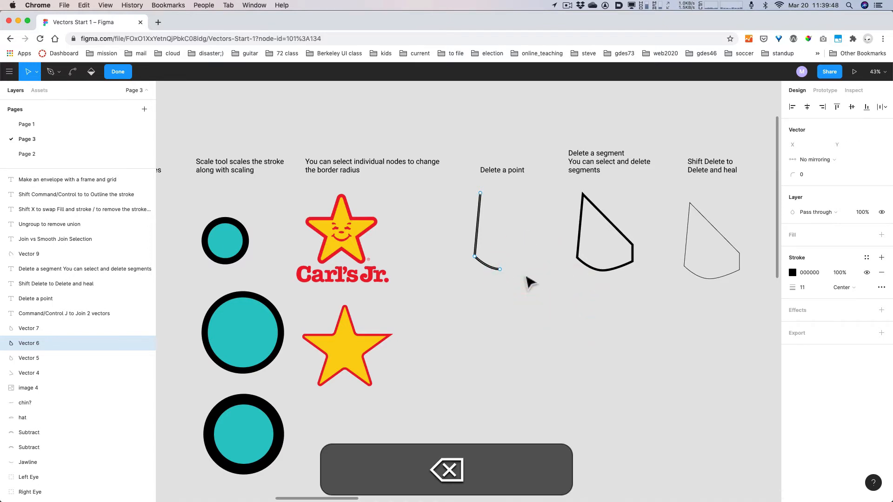
key(super+z)
click(533, 285)
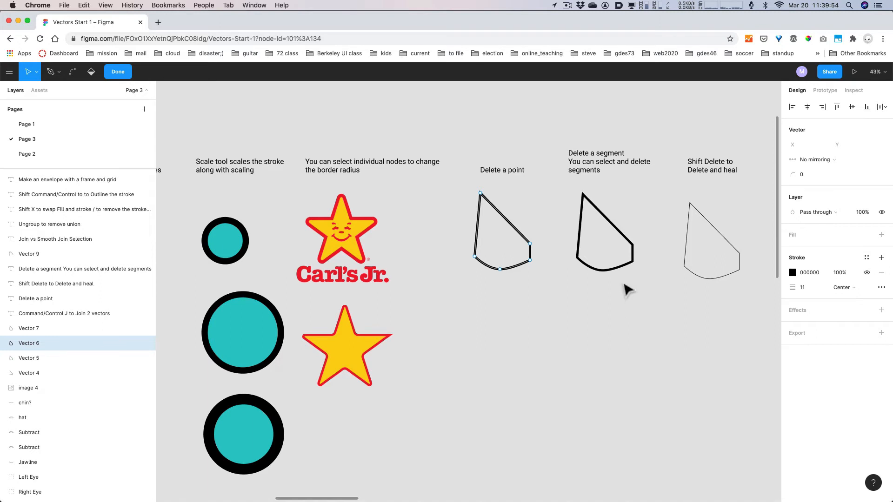
click(612, 269)
key(Escape)
click(606, 269)
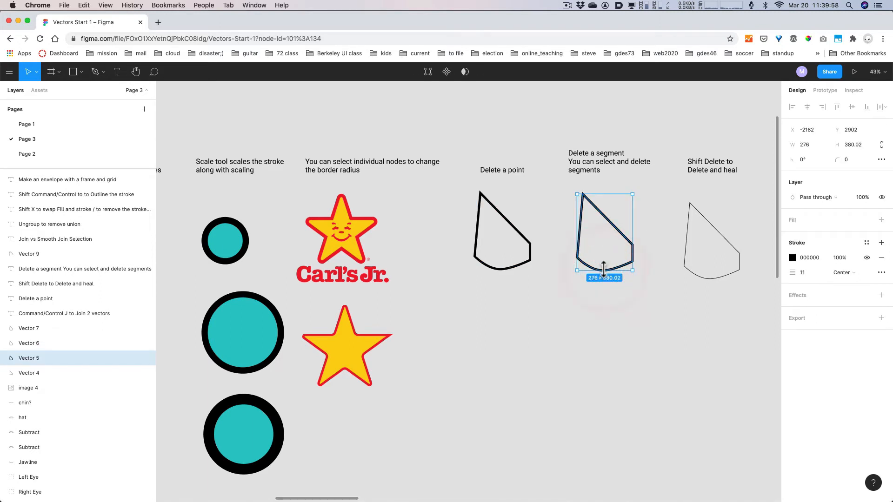
key(Return)
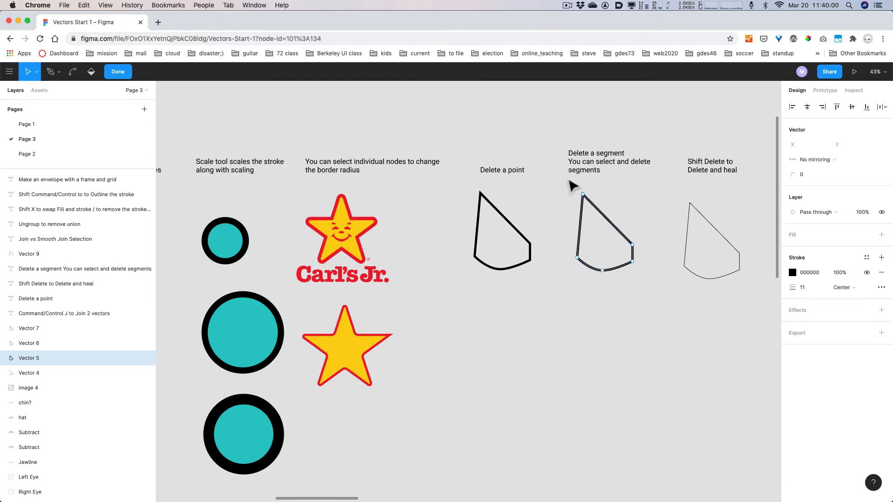
drag(570, 186, 598, 279)
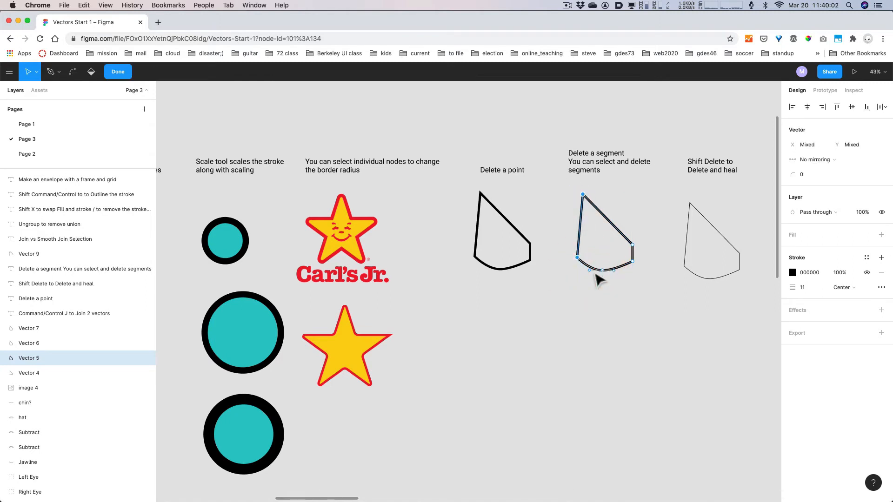
key(BackSpace)
key(super+z)
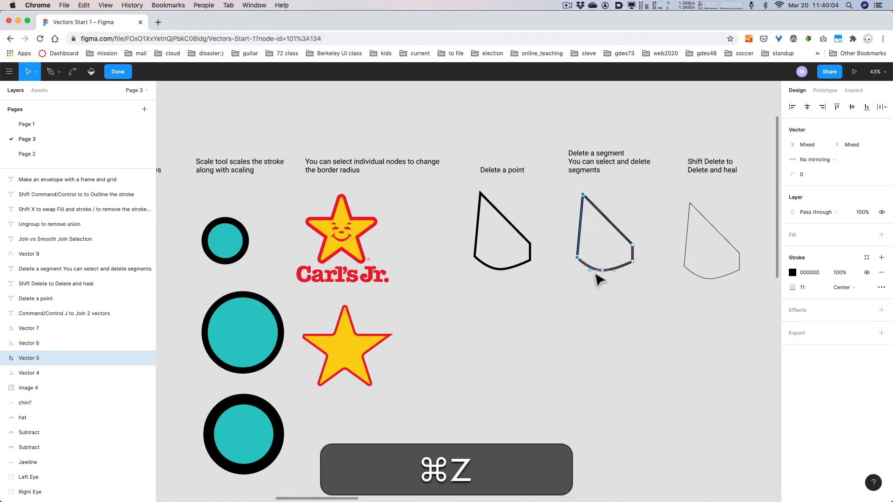
click(682, 311)
key(space)
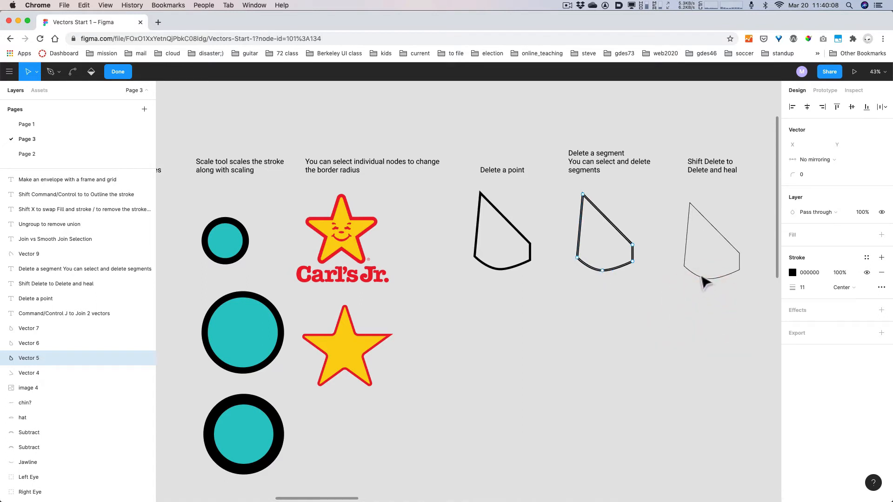
key(Escape)
key(Escape)
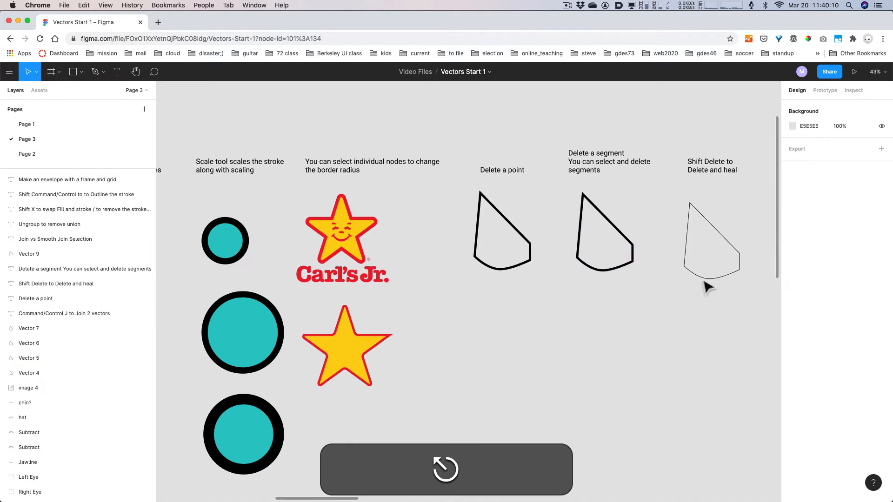
- Select the Shift Delete example shape and raise its stroke weight slightly
click(705, 278)
key(space)
drag(679, 321, 588, 321)
click(803, 273)
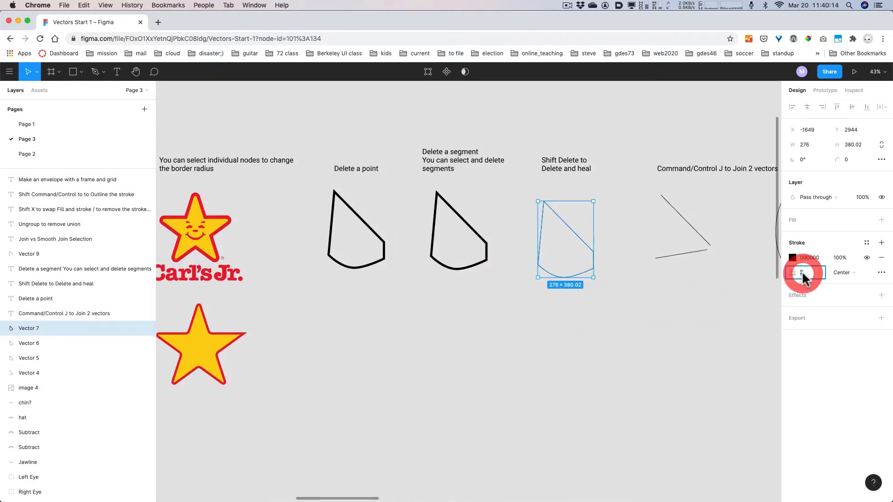
key(shift+Up)
click(609, 368)
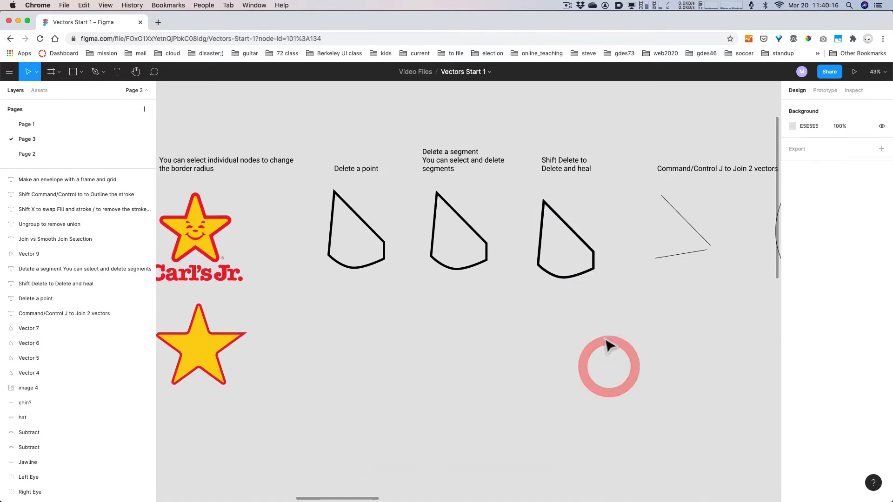
- Delete the shape's bottom point with Shift+Delete so its base heals into one curve
click(587, 279)
key(Return)
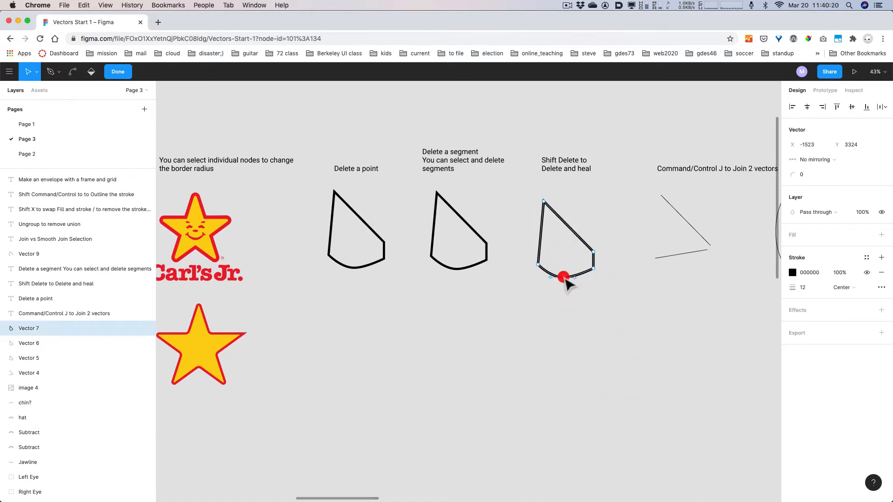
click(563, 278)
key(shift+BackSpace)
key(super+z)
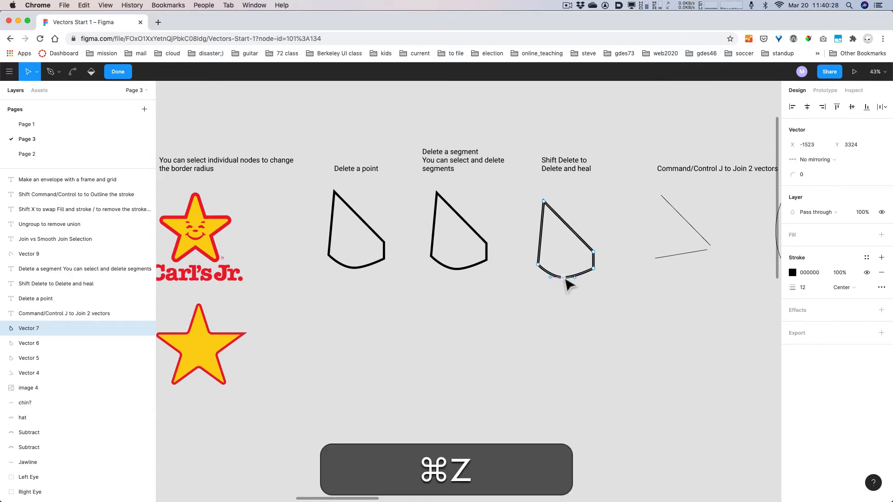
key(alt+super+8)
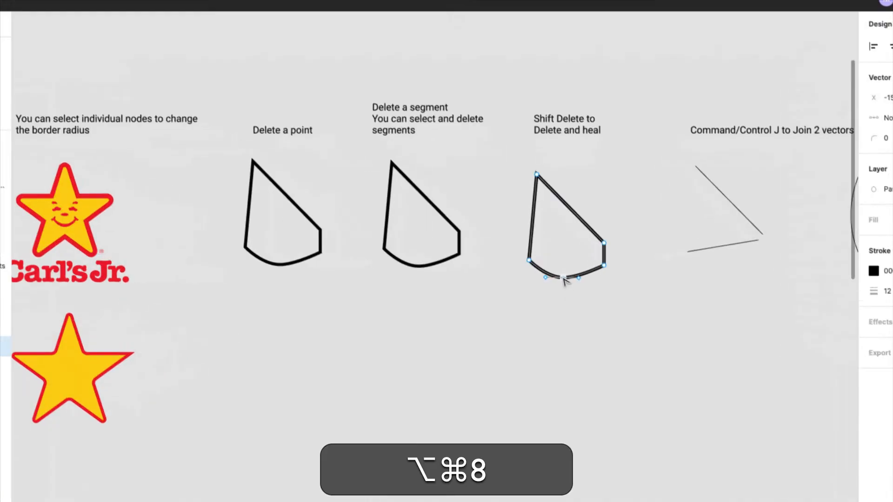
click(562, 278)
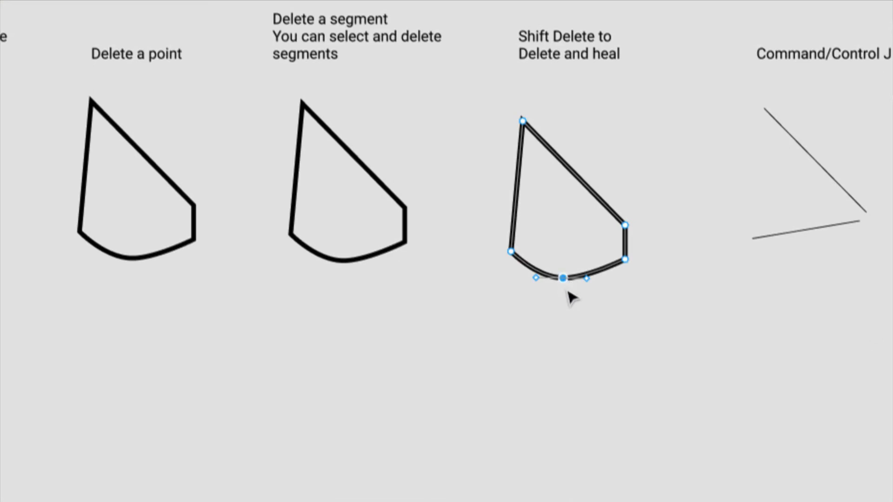
key(alt+super+8)
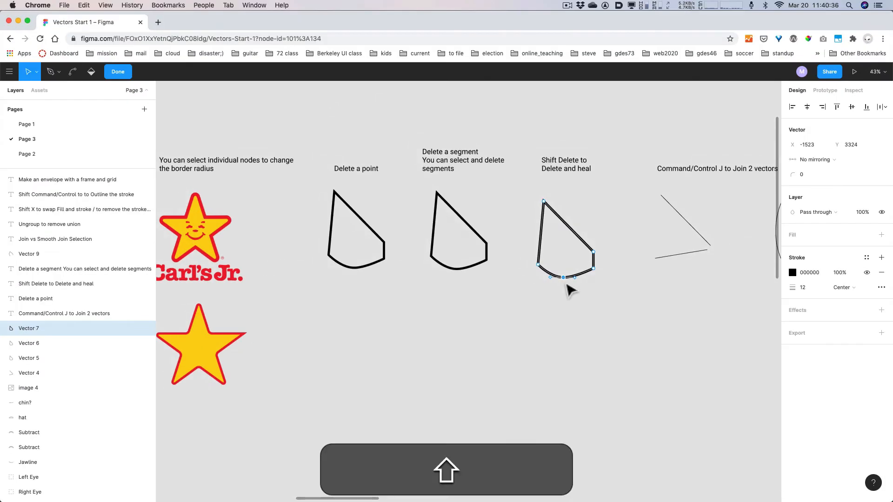
key(shift+BackSpace)
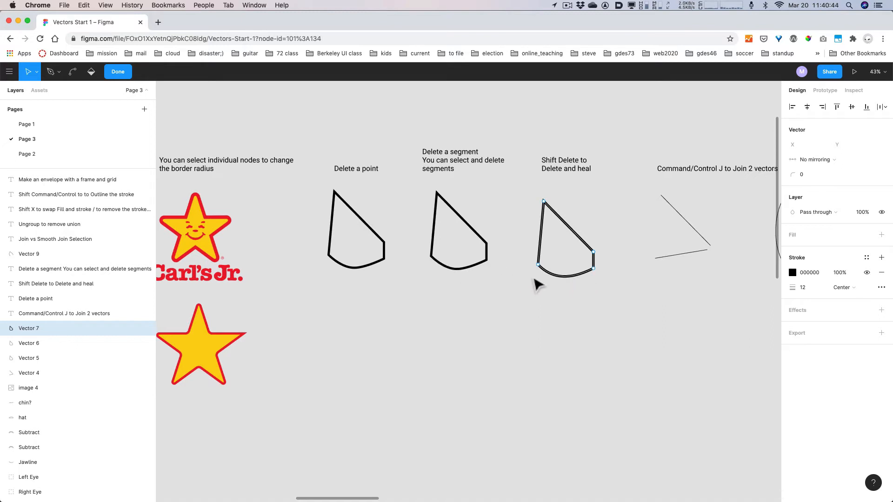
click(459, 269)
key(Escape)
click(458, 270)
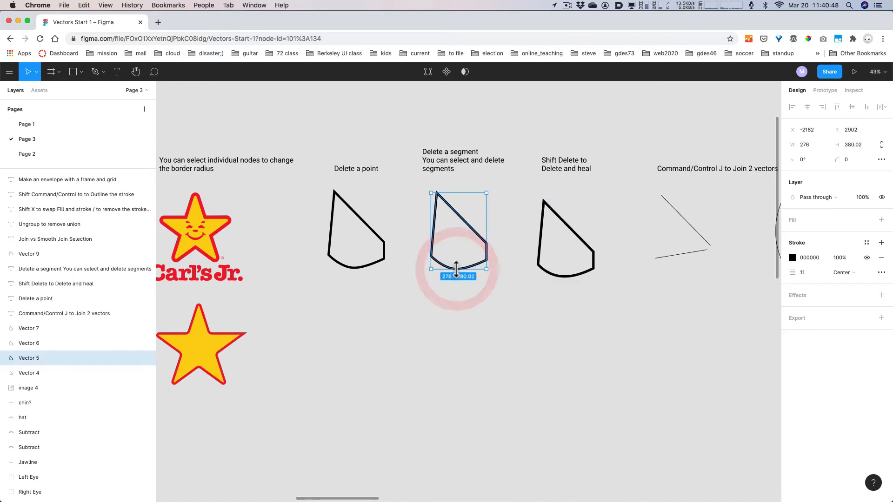
key(Return)
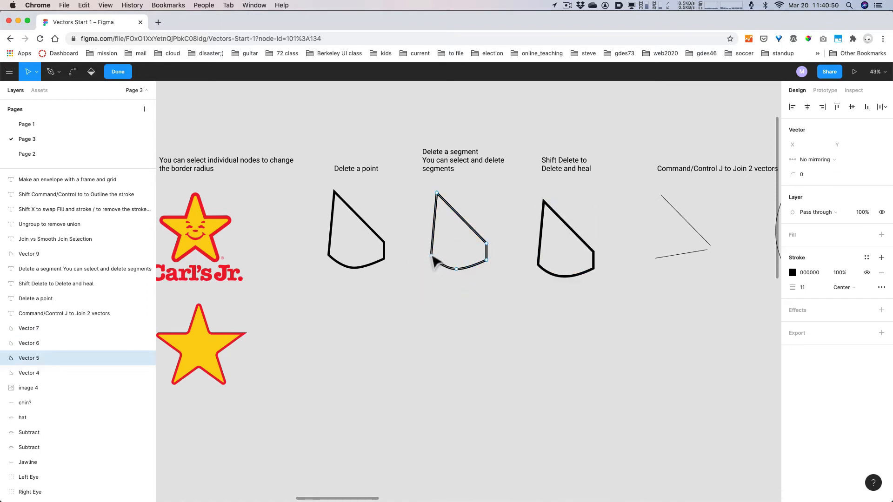
click(432, 256)
click(487, 260)
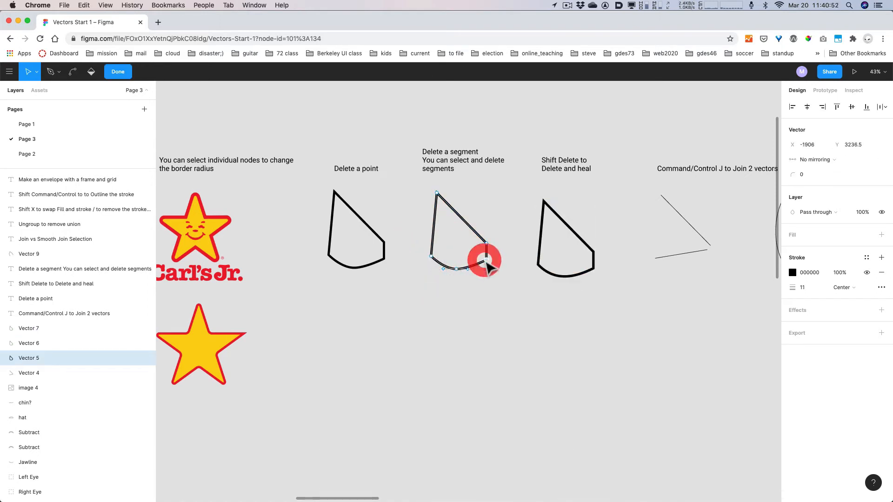
click(432, 257)
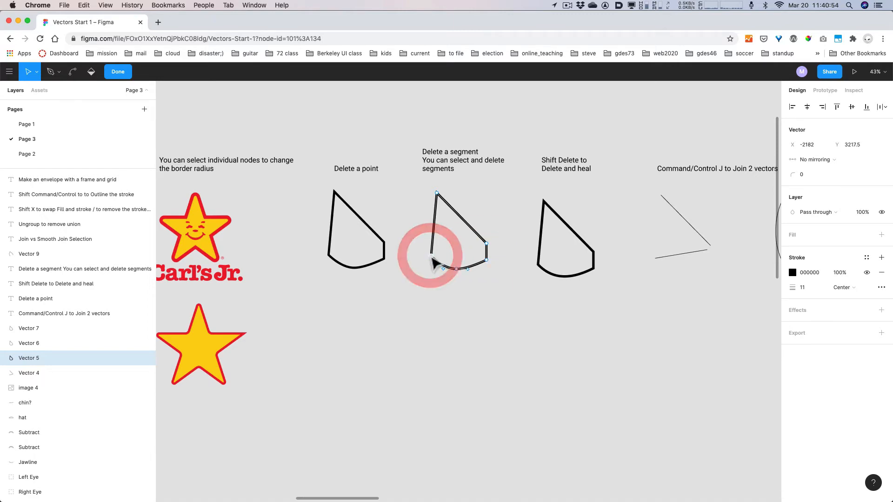
key(alt+super+9)
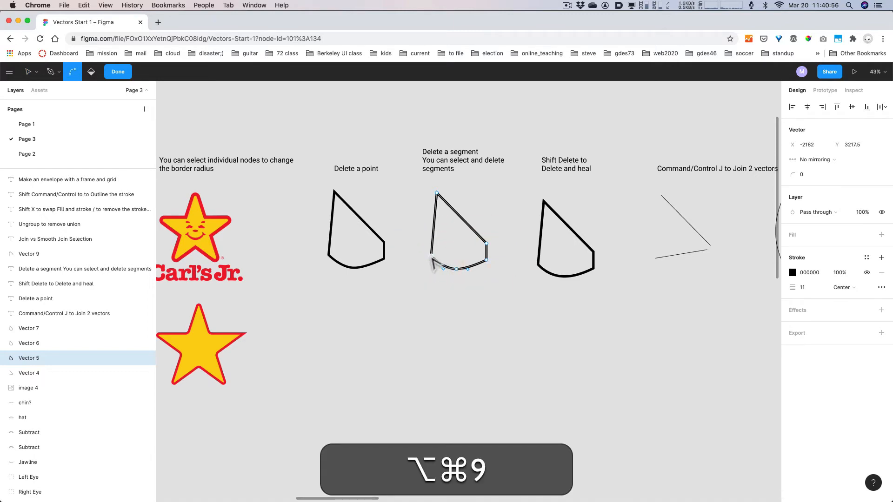
key(alt+super+8)
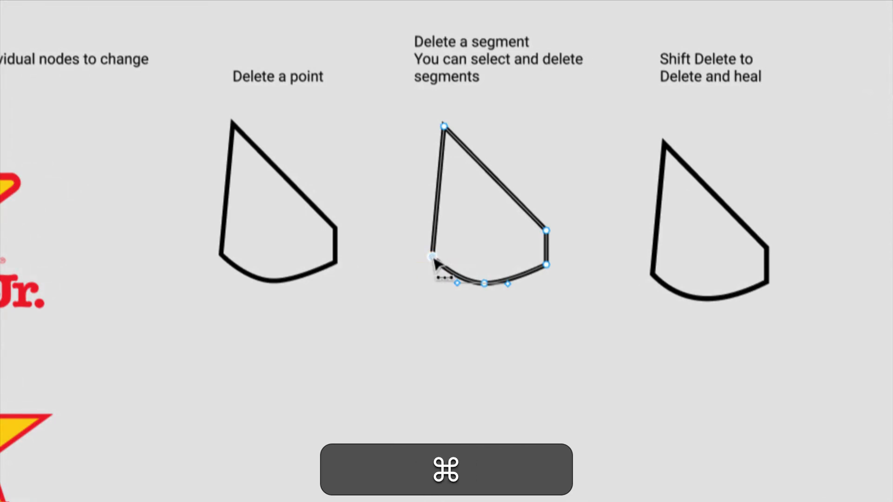
drag(433, 258, 440, 286)
key(super+z)
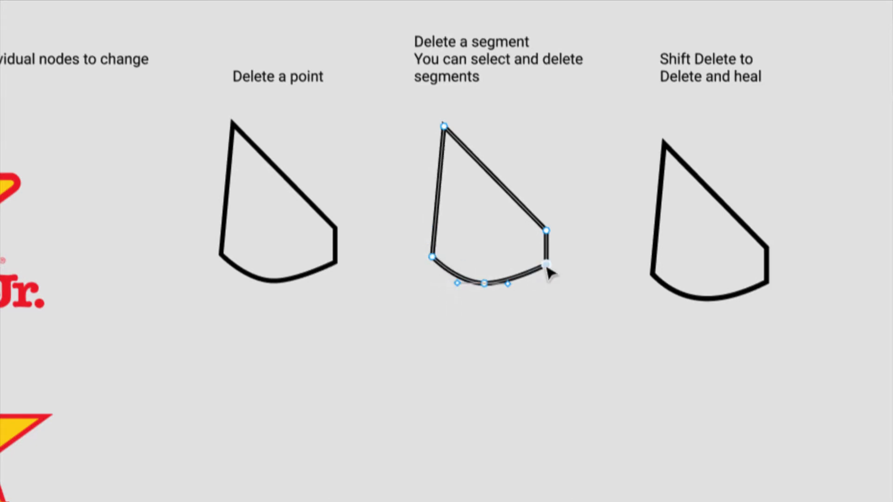
click(546, 265)
click(485, 284)
key(ctrl+z)
key(ctrl+z)
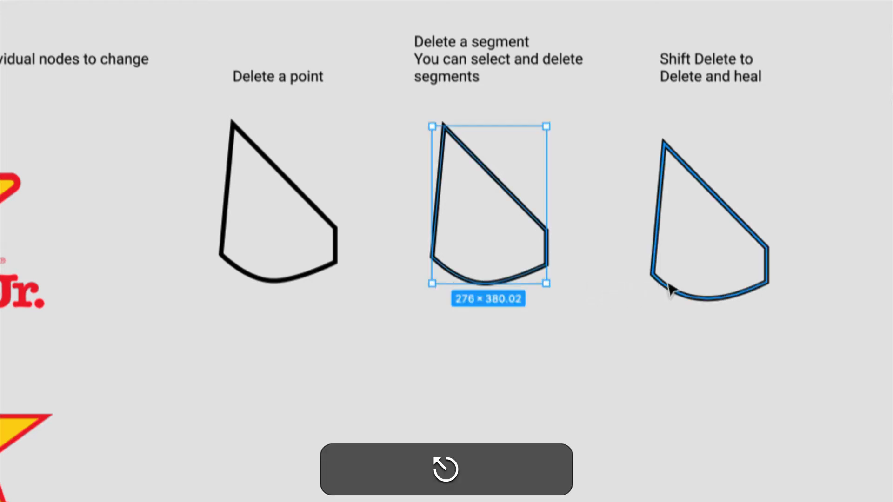
- Select the Shift Delete shape's bottom-left point in point-editing mode
click(666, 290)
key(Return)
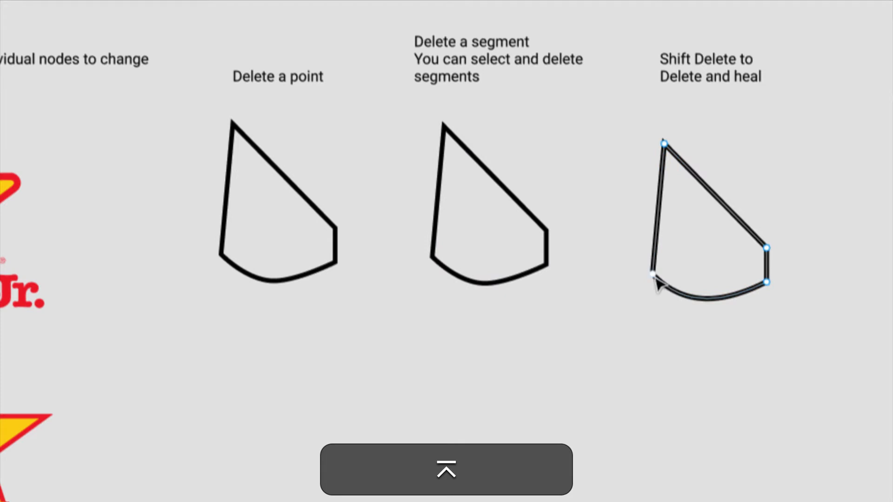
click(653, 276)
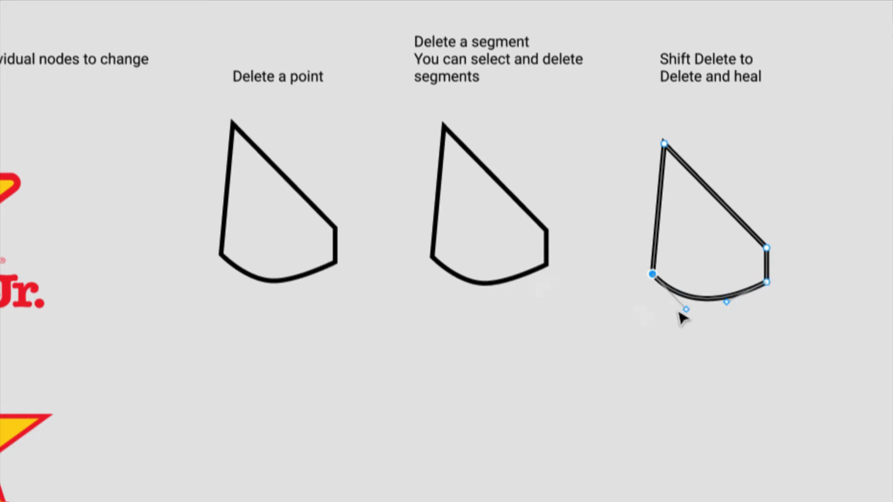
key(alt+super)
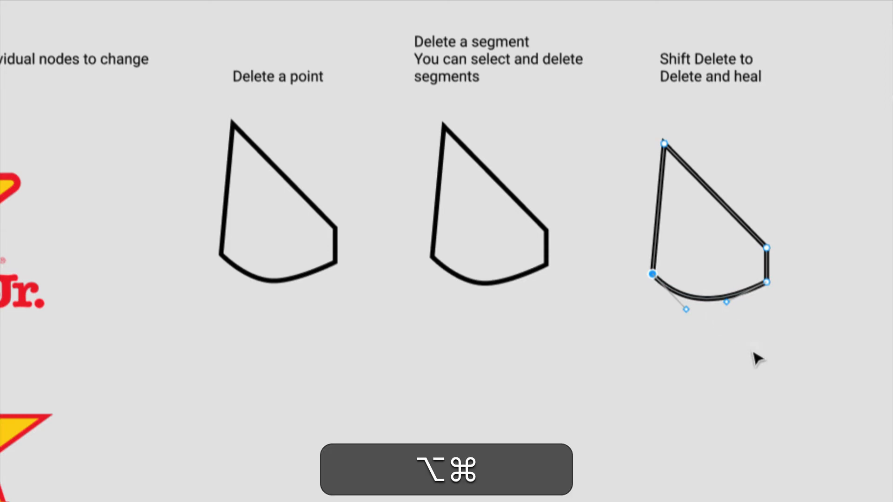
key(alt+super+8)
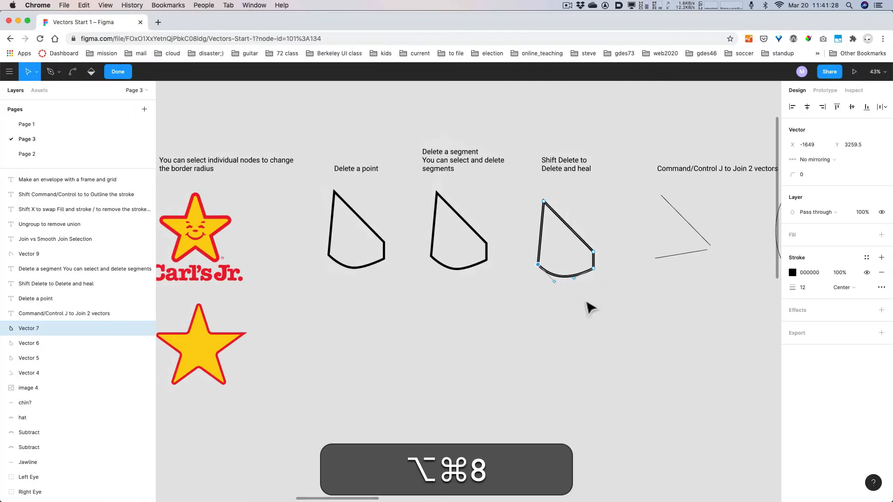
click(656, 304)
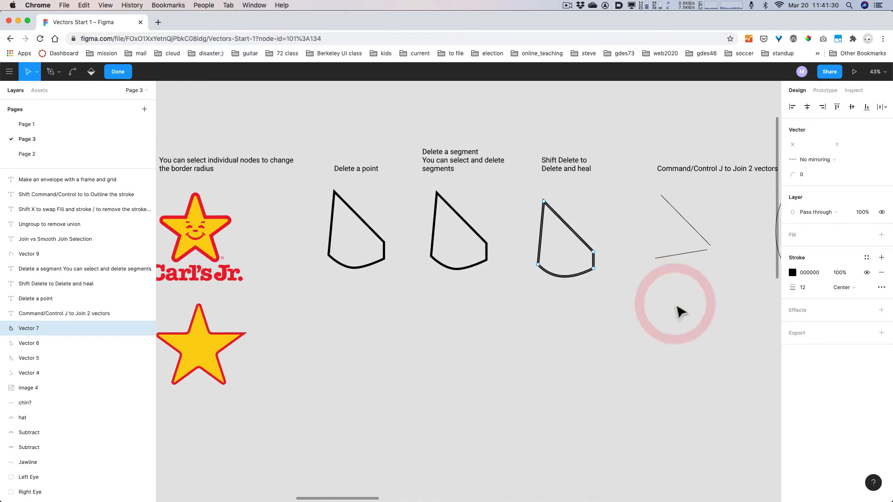
- Leave point editing and pan to the Join 2 vectors example
key(Escape)
key(Escape)
key(space)
drag(705, 300, 553, 335)
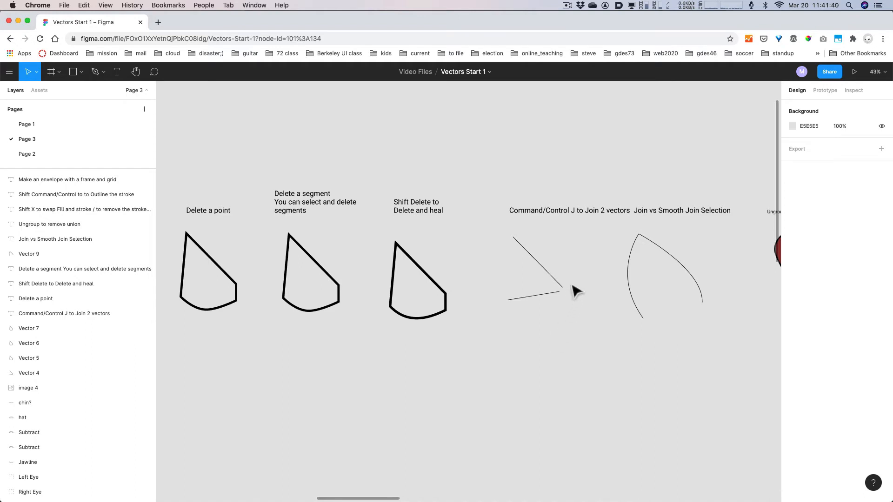
- Join the two loose lines' neighbouring end points into one path with Cmd+J
click(539, 266)
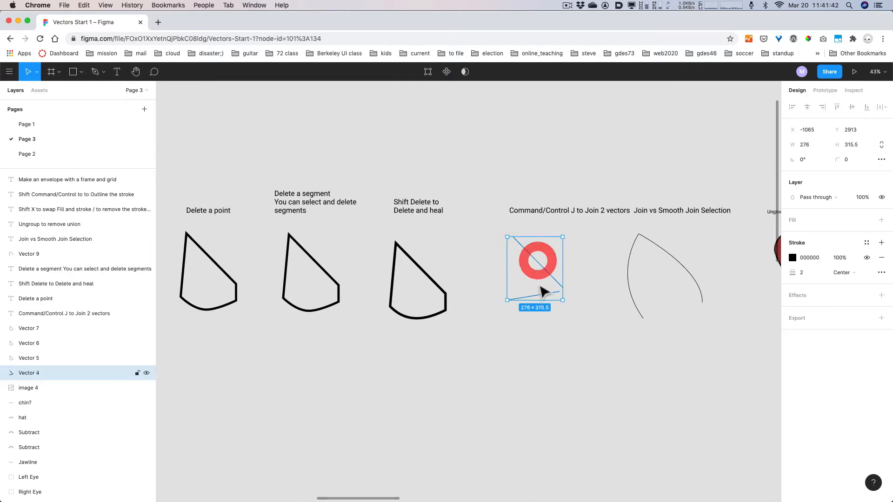
drag(567, 339, 481, 222)
key(Return)
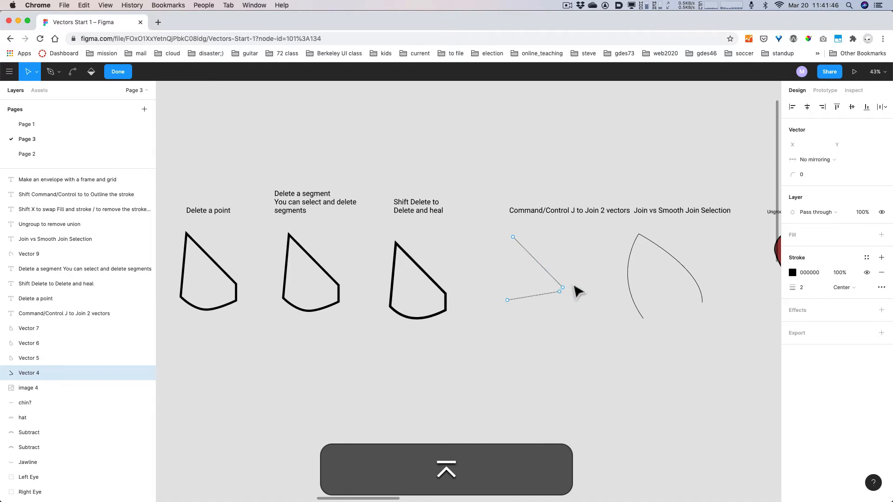
drag(572, 283, 551, 300)
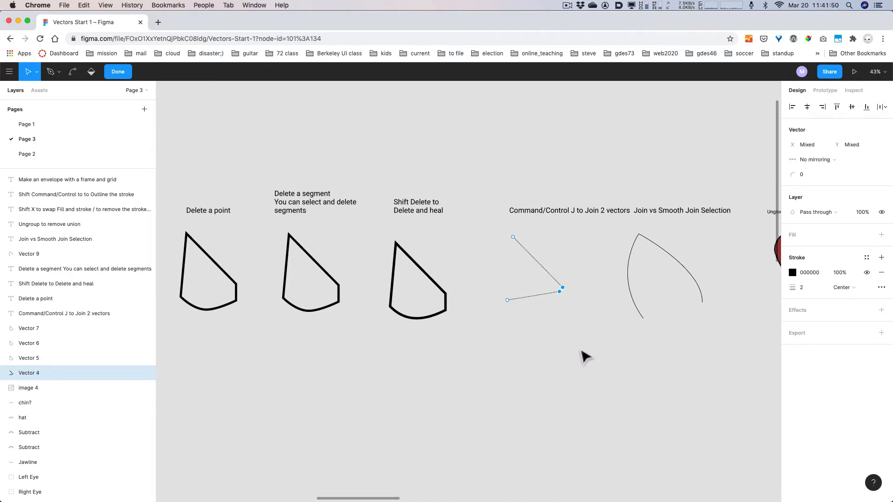
key(super+j)
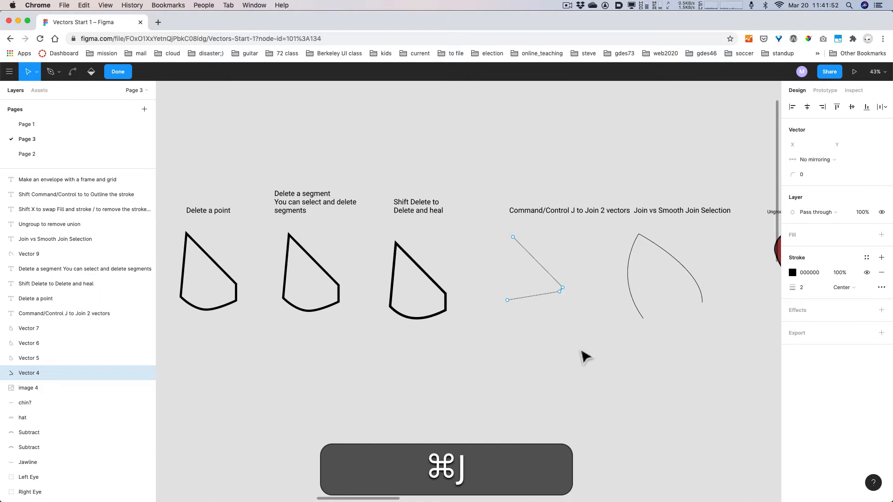
- Bring the joined lines and the Join vs Smooth curve into view
scroll(565, 304, up, 10)
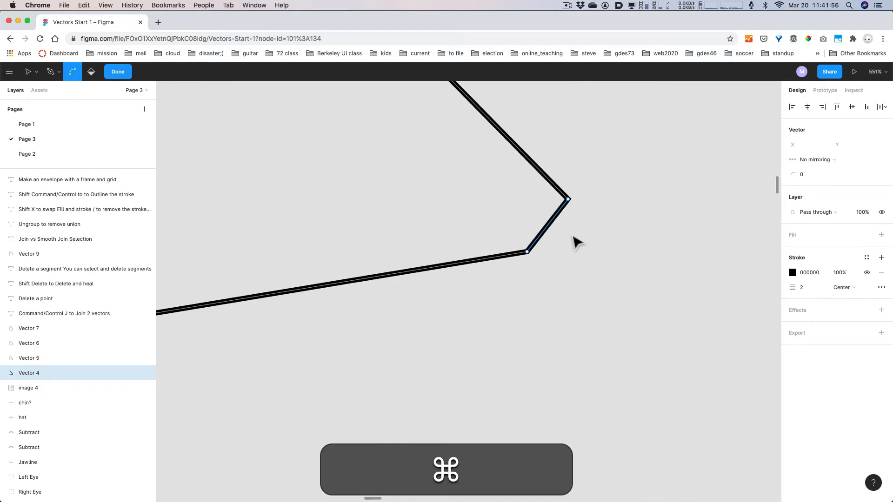
scroll(577, 241, down, 15)
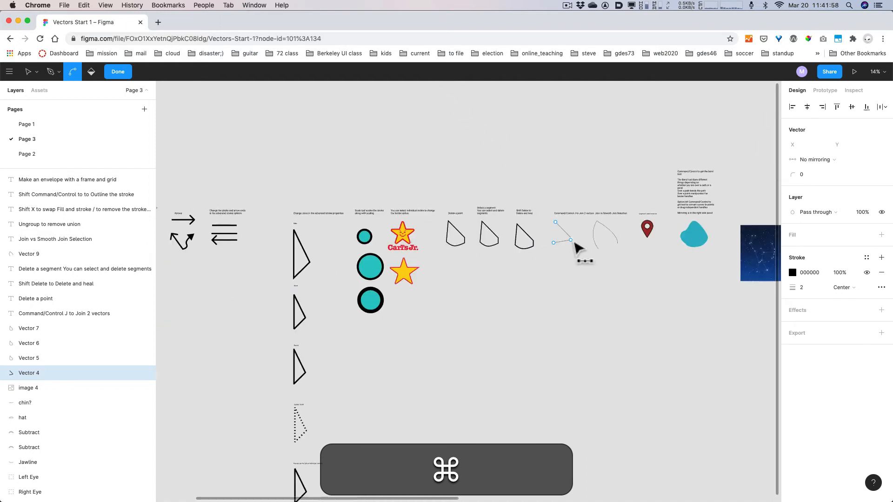
scroll(576, 249, up, 6)
key(space)
drag(584, 226, 494, 300)
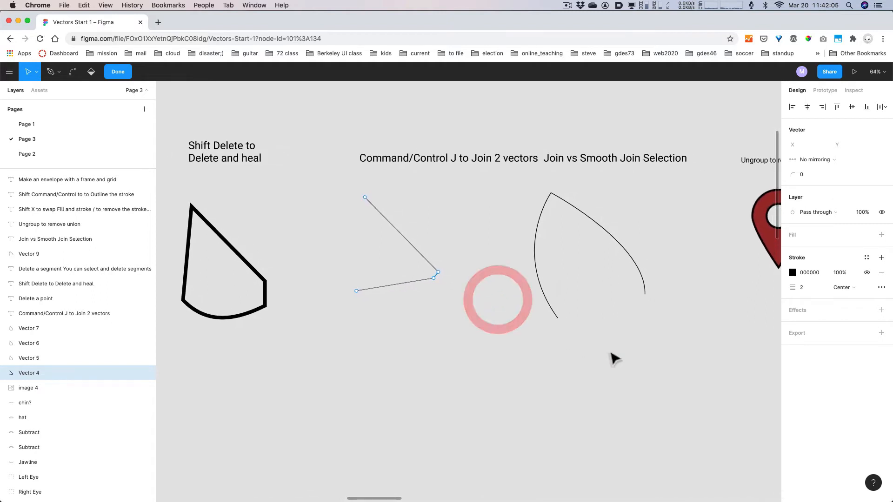
- Select the Join vs Smooth curve's bottom and right end points in point-editing mode
click(639, 269)
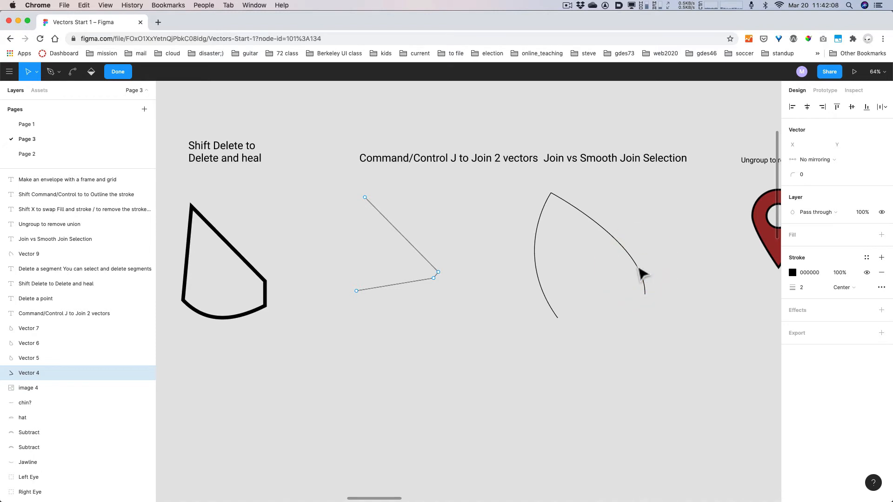
key(Escape)
click(640, 270)
key(Return)
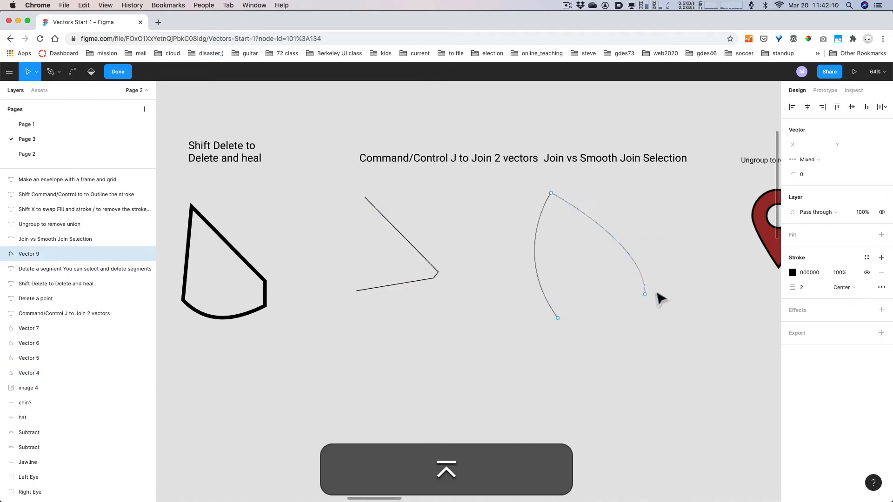
drag(654, 301, 500, 332)
click(683, 328)
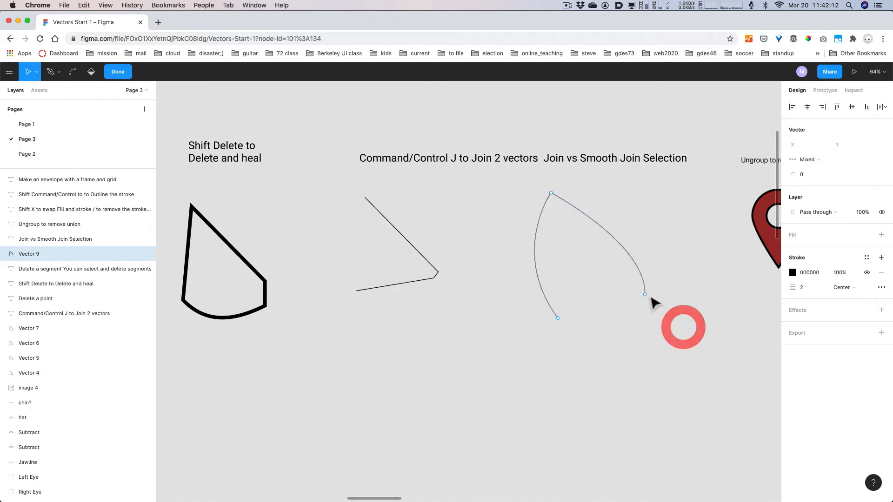
shift+click(645, 294)
click(732, 350)
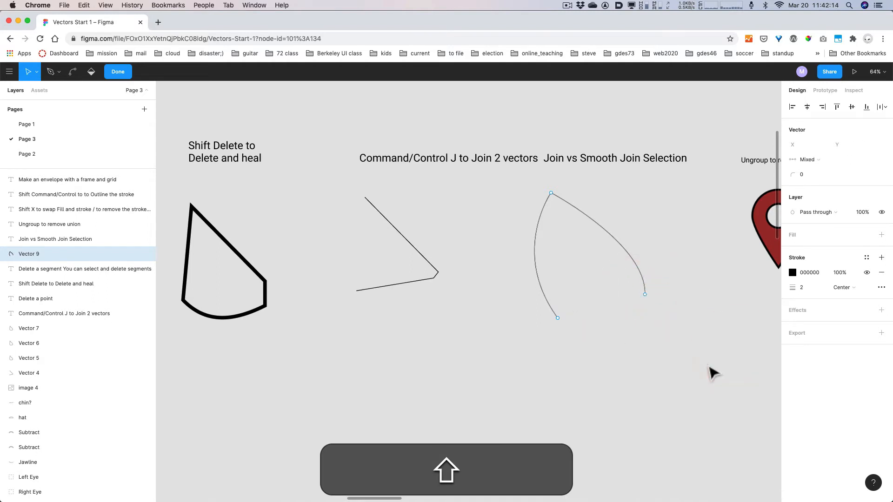
drag(707, 365, 492, 290)
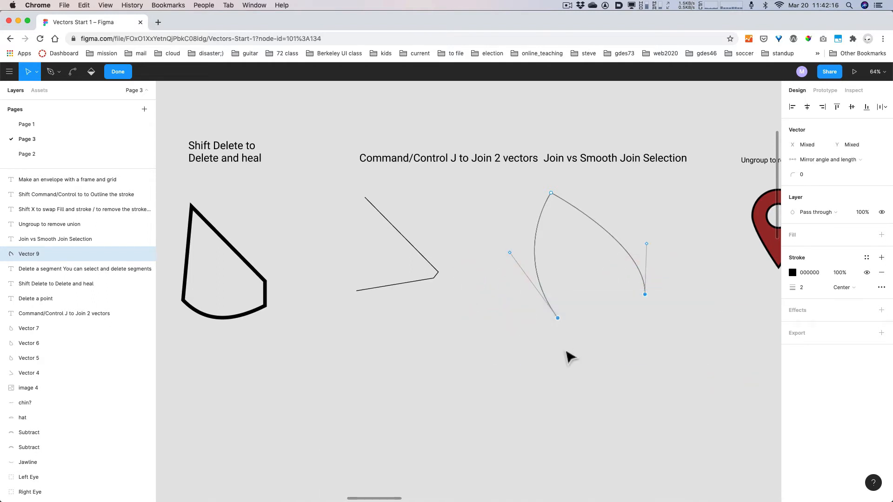
- Close the curve with a straight Cmd+J join, undo it, and bring up the Vector menu
key(shift+j)
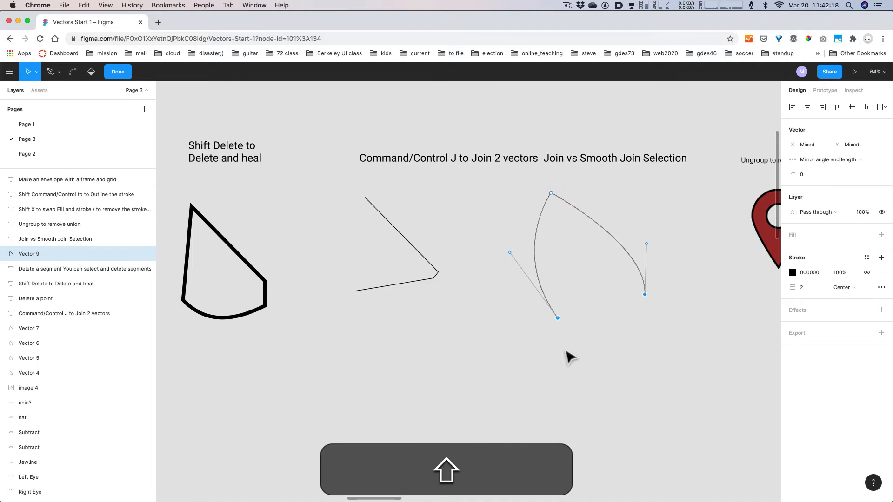
key(shift+j)
key(super)
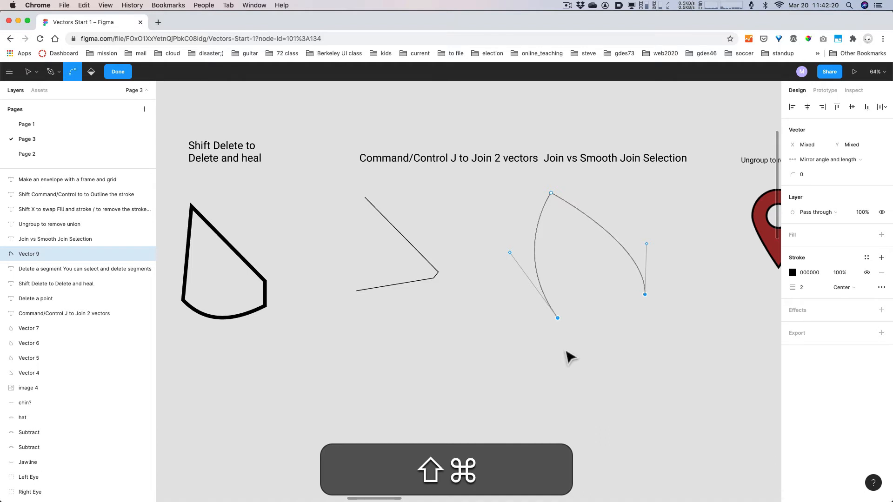
key(super+j)
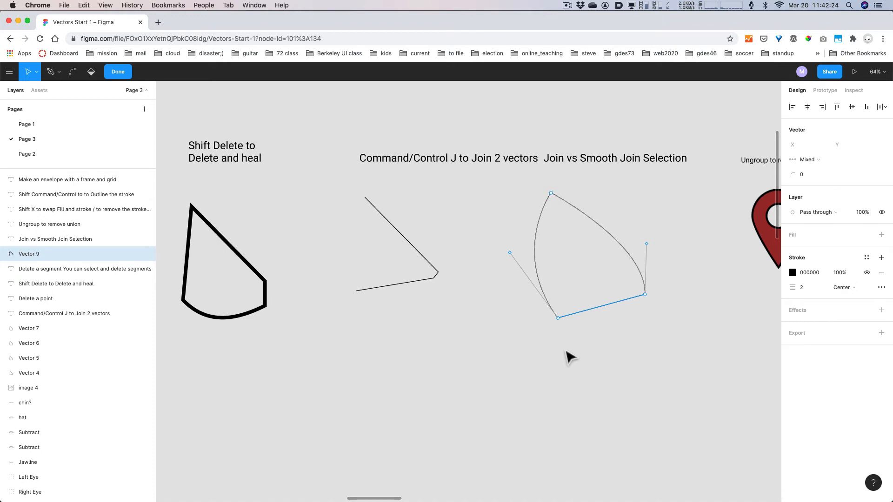
key(super+z)
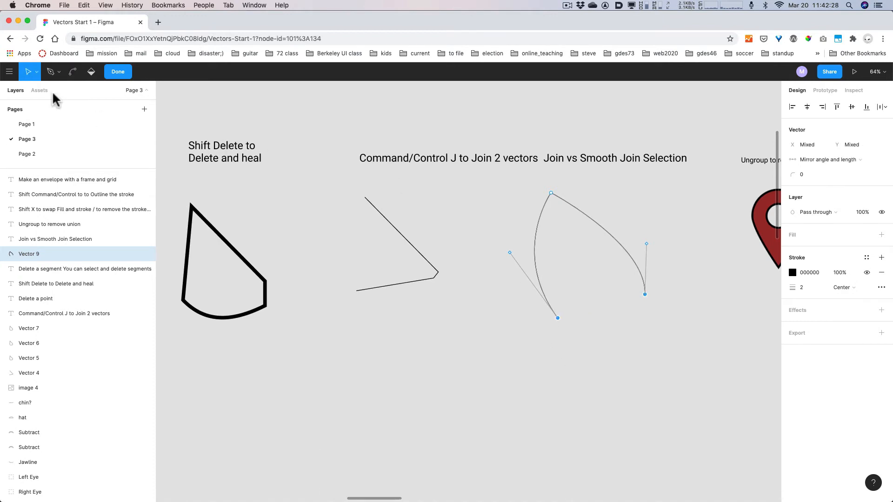
click(9, 72)
mouse_move(33, 180)
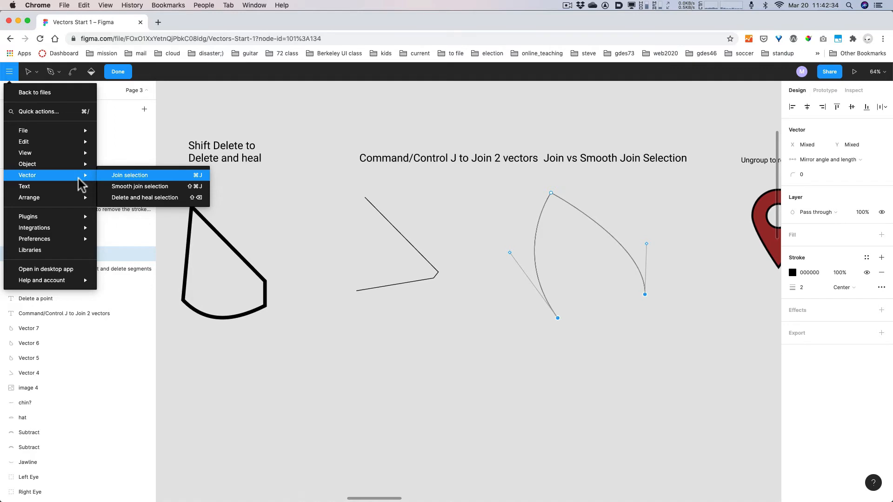
- Apply Smooth join selection from the Vector menu to the curve's ends, then undo it
key(alt+super+8)
key(alt+super+8)
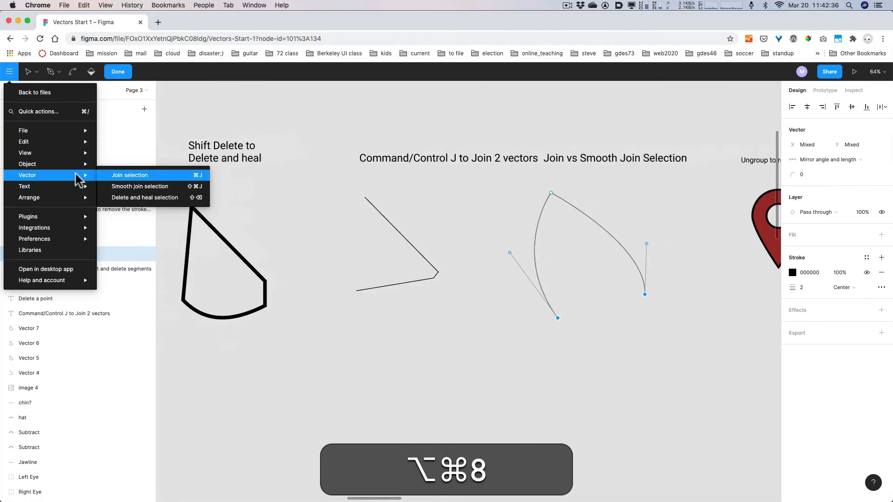
key(alt+super+8)
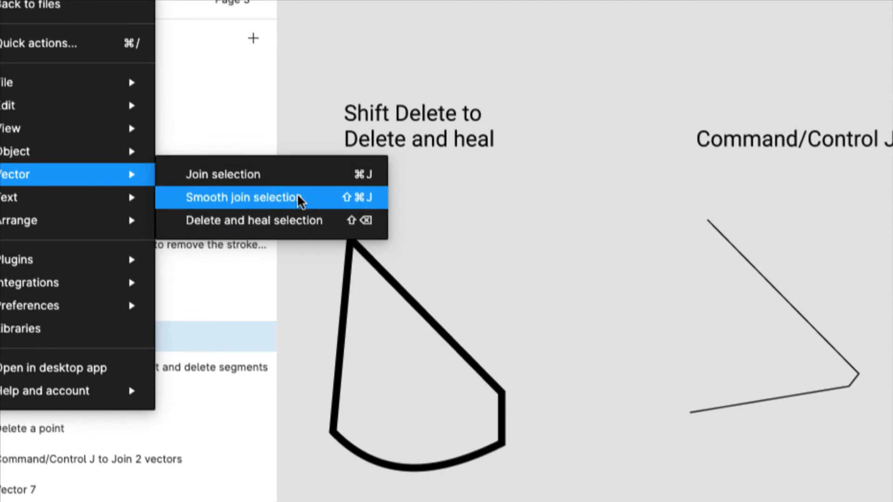
key(alt+super+7)
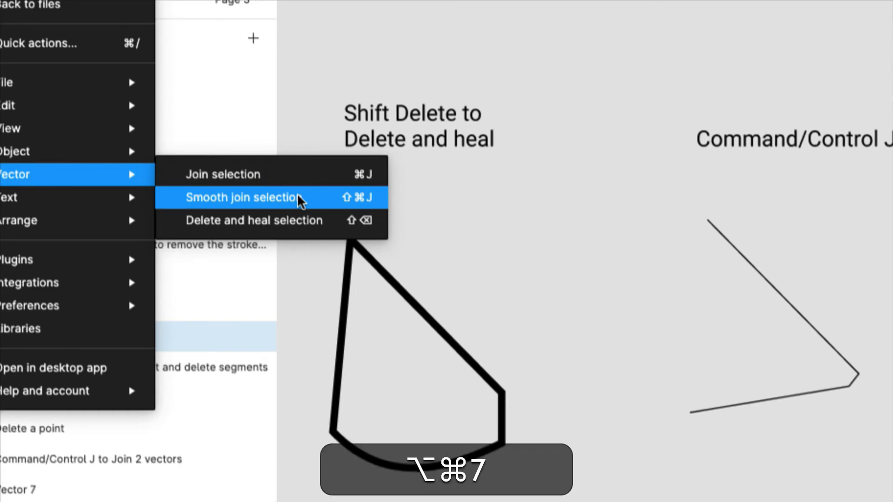
key(alt+super+8)
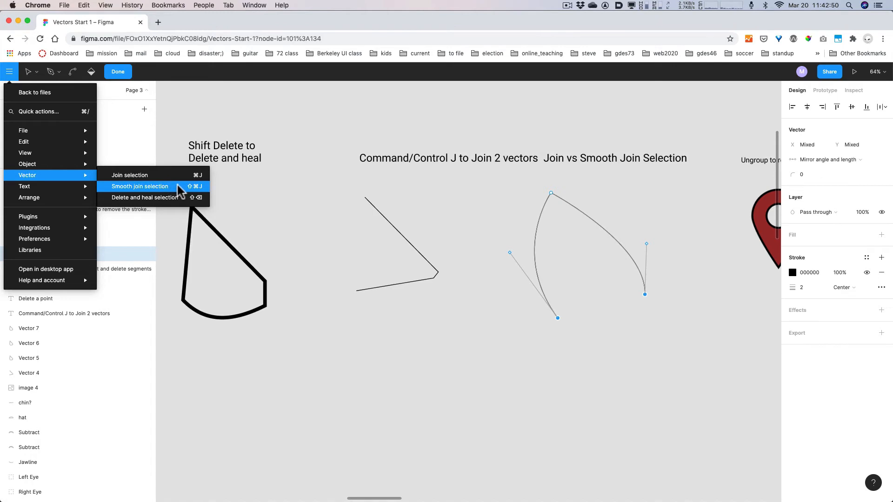
click(178, 186)
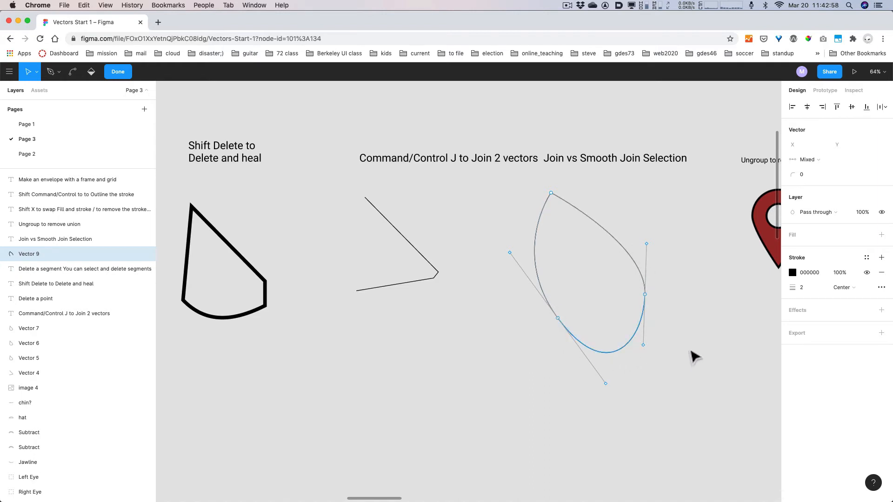
key(super+z)
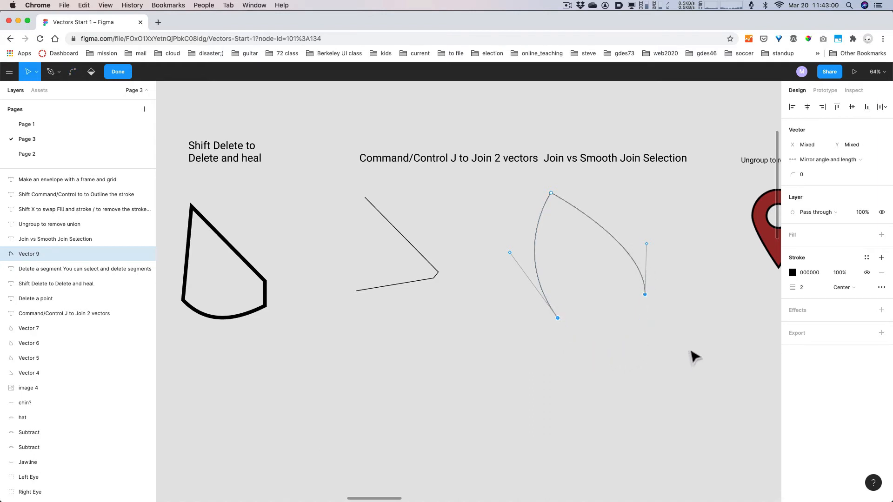
- Try a Cmd+J straight join and a Shift+Cmd+J smooth join, undoing each, then exit editing
key(super+j)
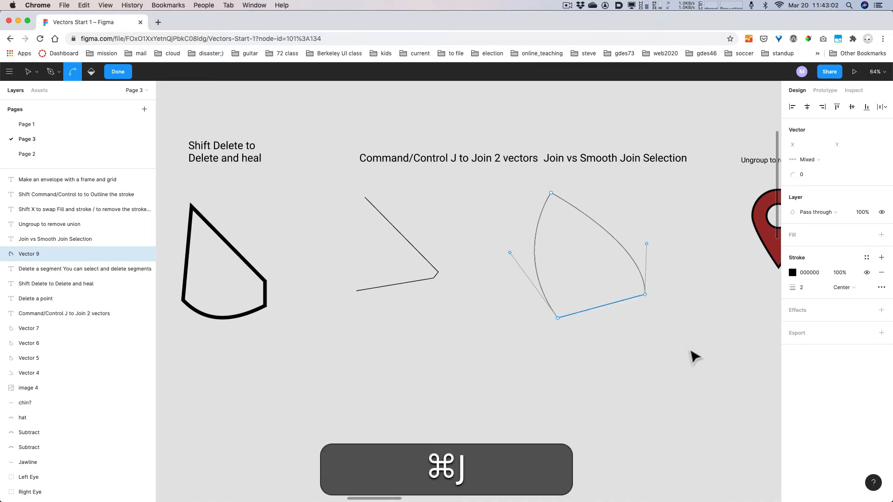
key(super+z)
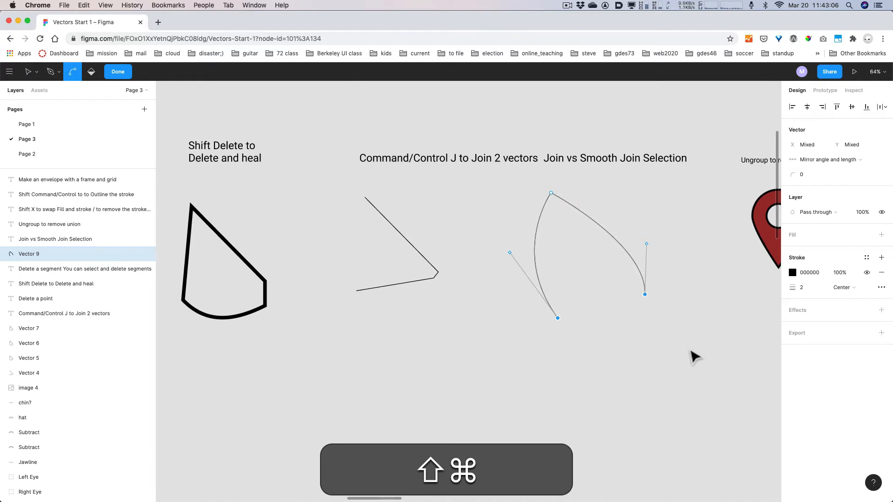
key(shift+super+j)
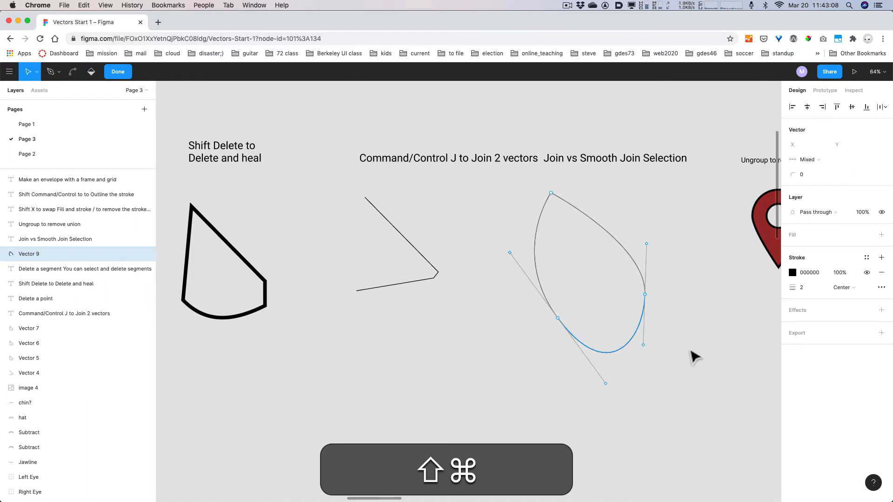
key(super+z)
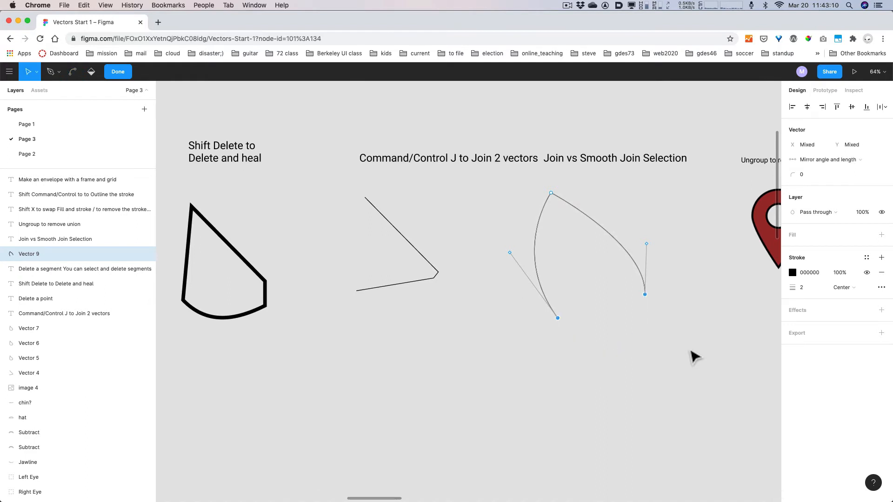
key(super+z)
key(Escape)
key(Escape)
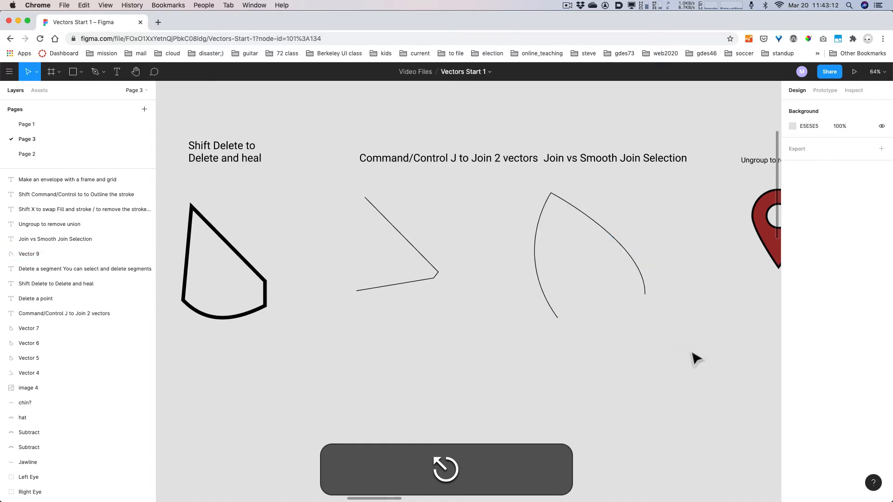
- Draw a 220×220 AA4C4C red circle below the map pin with a 117×117 grey circle centred on it
key(space)
drag(692, 356, 489, 359)
key(space)
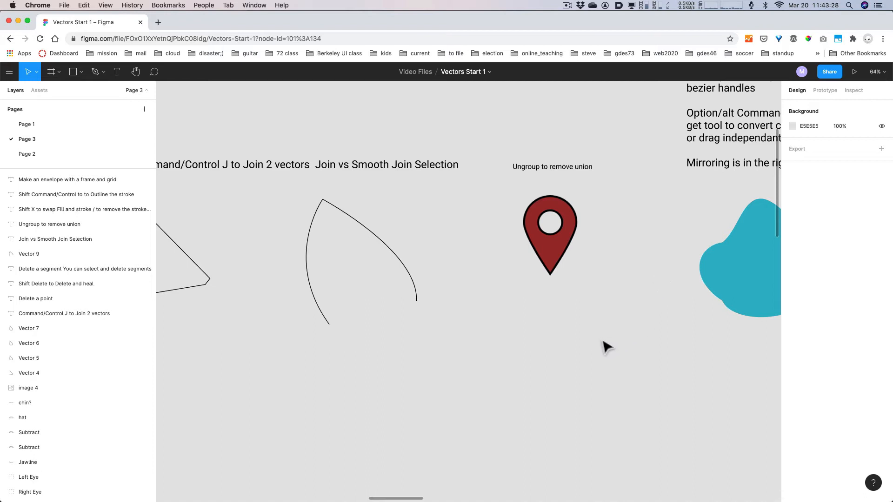
key(o)
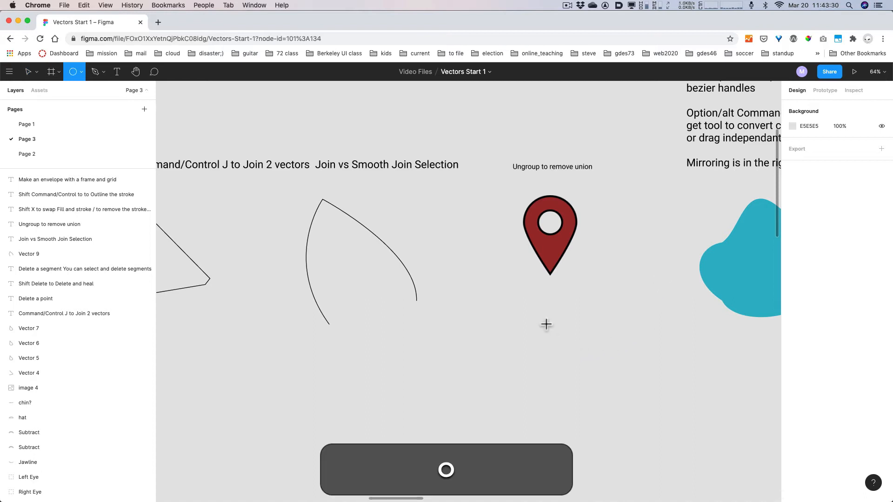
mouse_move(538, 314)
mouse_down()
mouse_move(597, 377)
mouse_move(564, 348)
mouse_up()
click(792, 235)
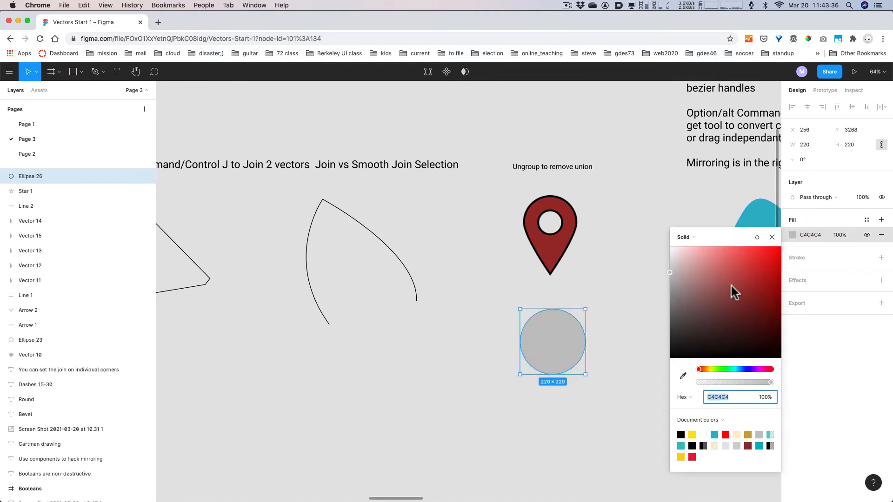
click(732, 283)
click(772, 237)
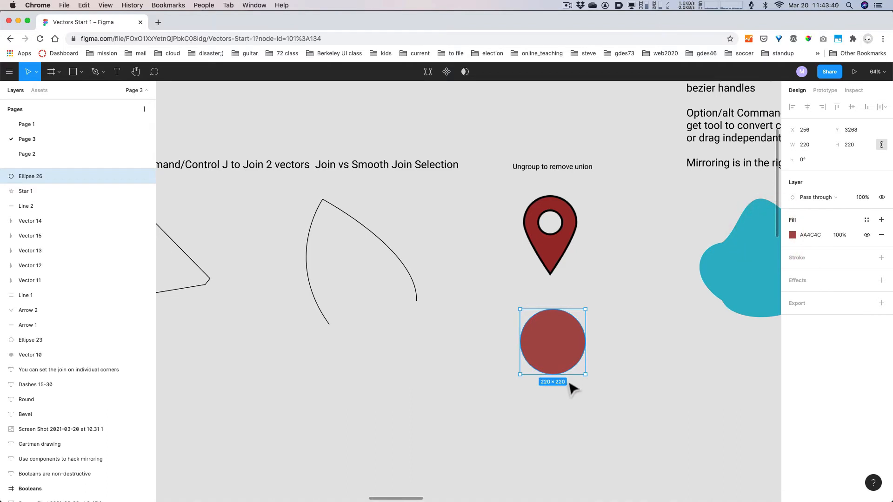
key(o)
drag(550, 341, 568, 358)
- Pull the red circle's bottom point down into a short teardrop shape
click(605, 359)
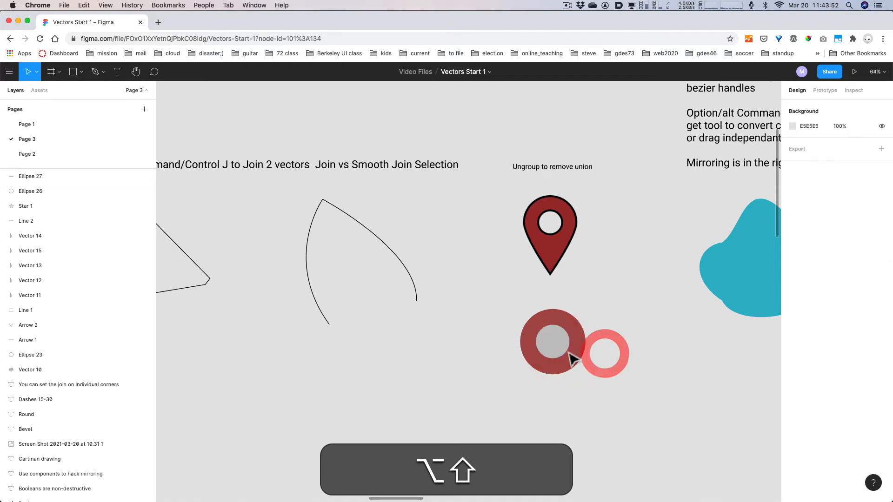
click(561, 370)
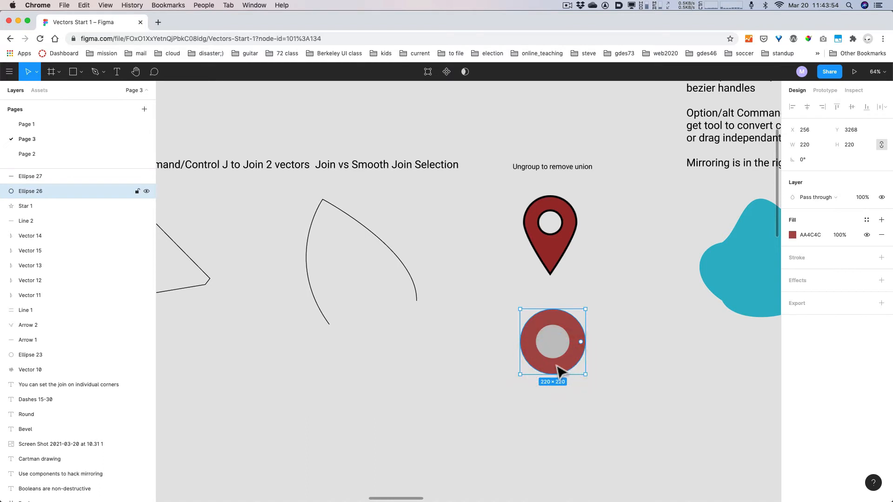
key(Return)
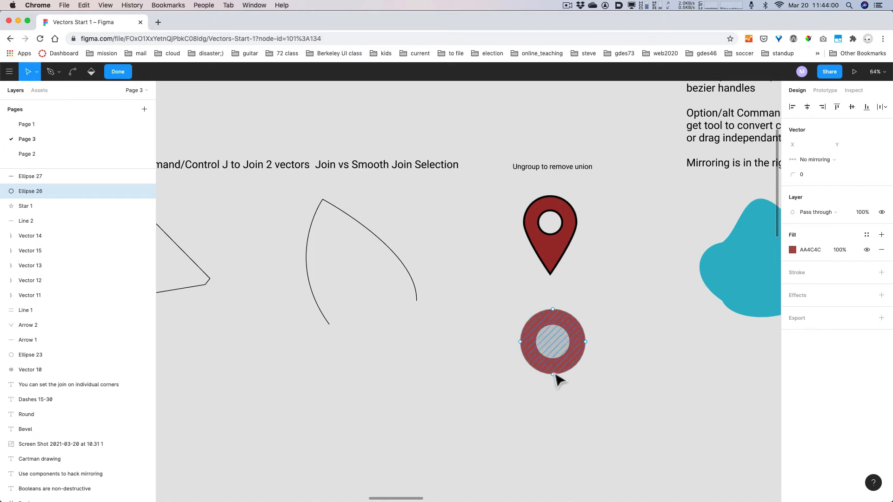
click(553, 375)
click(553, 404)
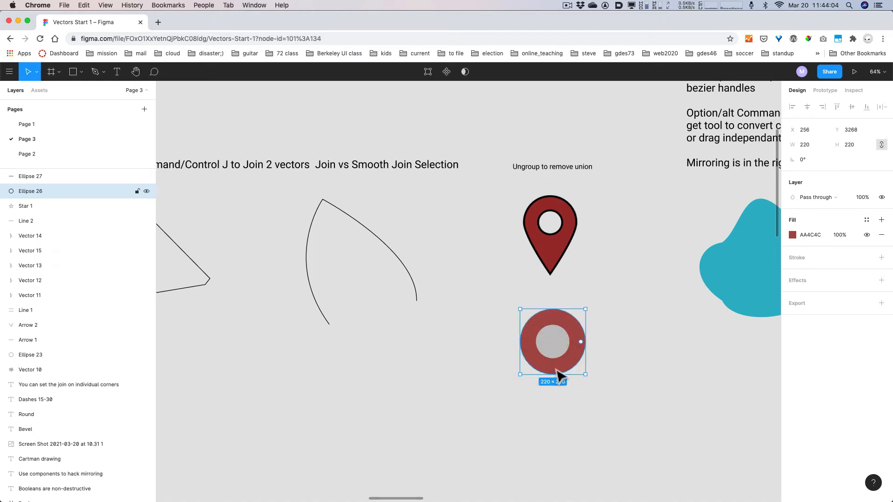
key(Return)
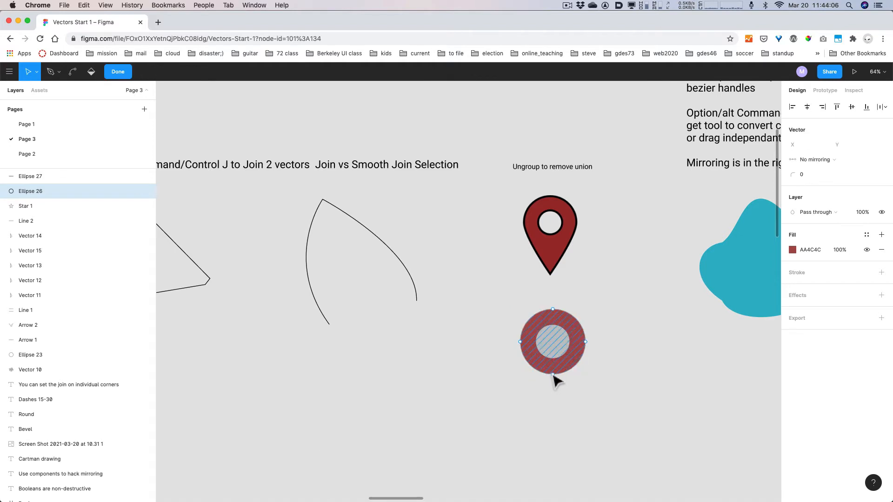
click(552, 374)
click(554, 388)
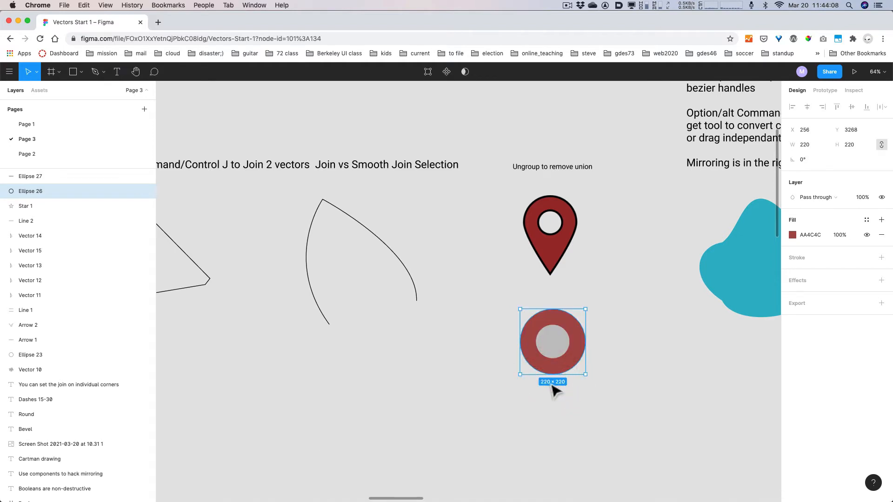
key(super+z)
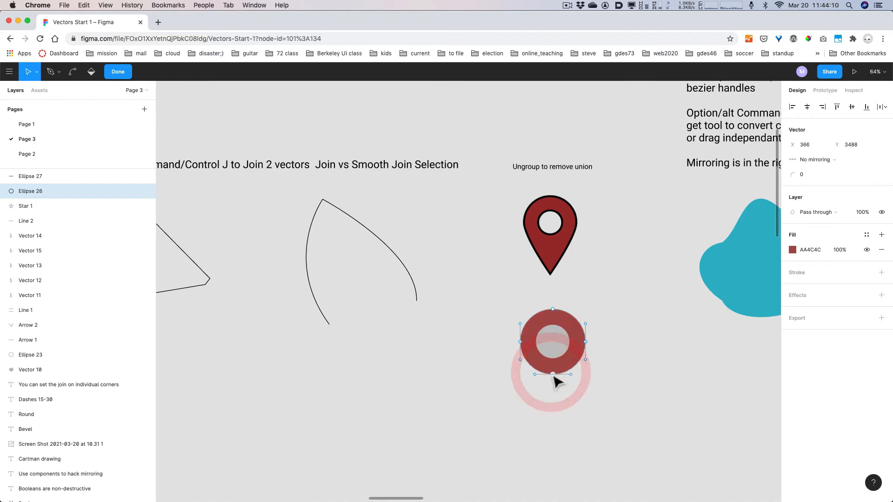
drag(554, 376, 558, 428)
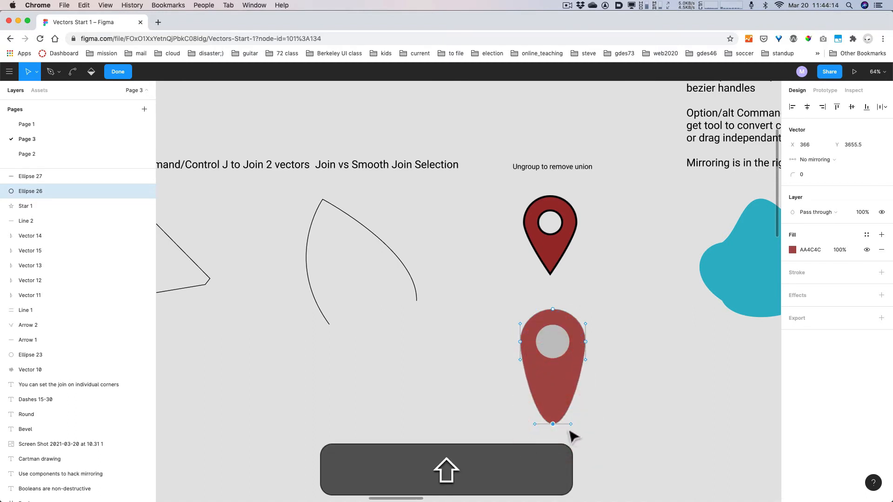
drag(553, 425, 554, 410)
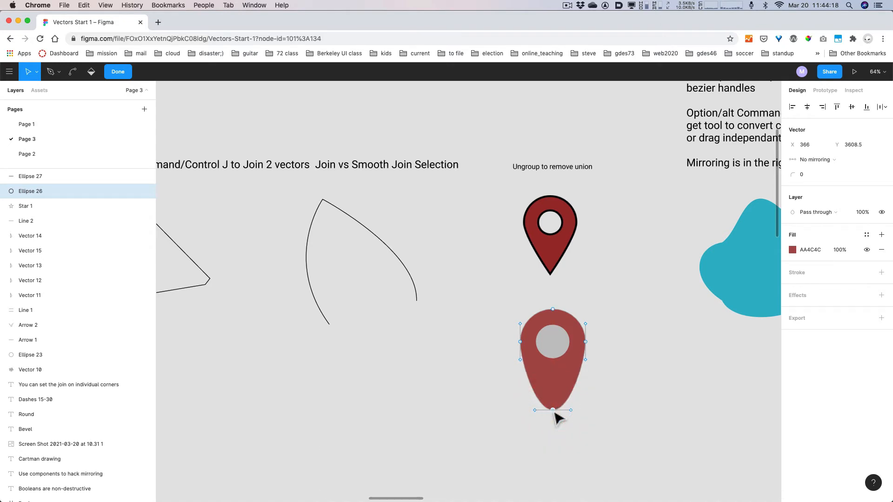
- Make the pin's bottom tip a sharp corner with the Bend tool
key(alt+super)
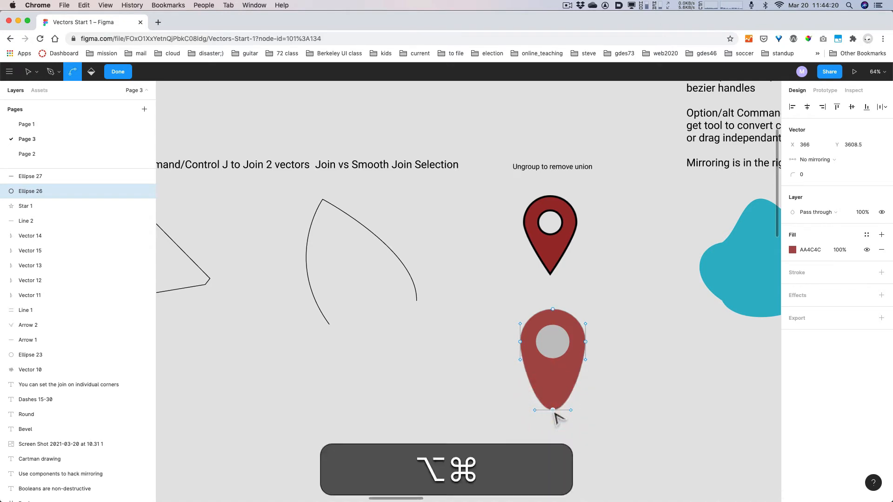
click(553, 411)
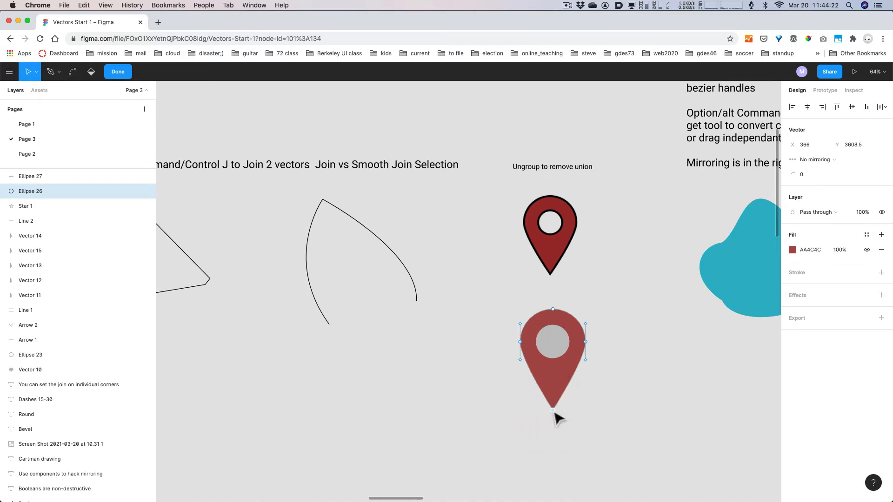
click(512, 308)
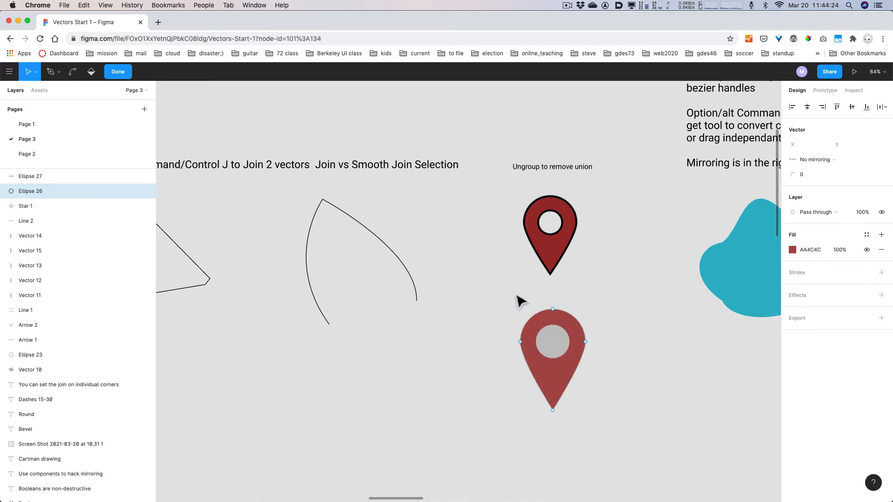
drag(502, 291, 614, 440)
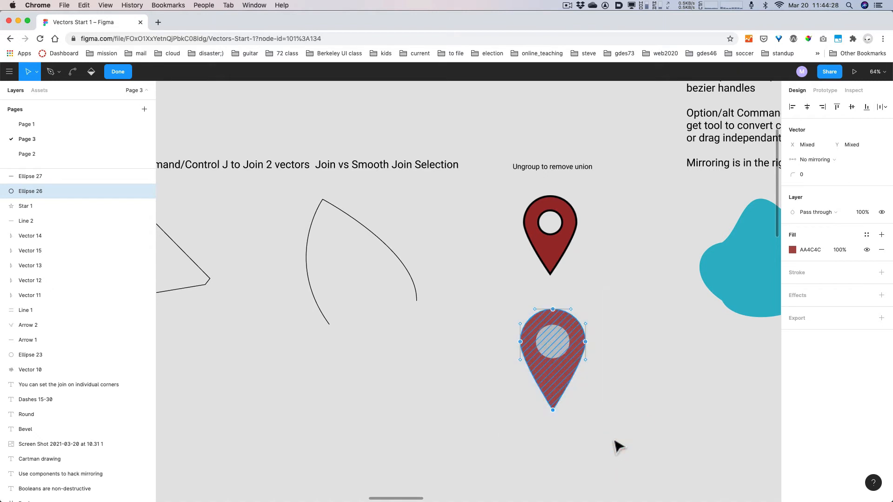
- Move the lower pin's red body and grey circle further down the canvas
key(Escape)
drag(482, 280, 628, 449)
click(628, 448)
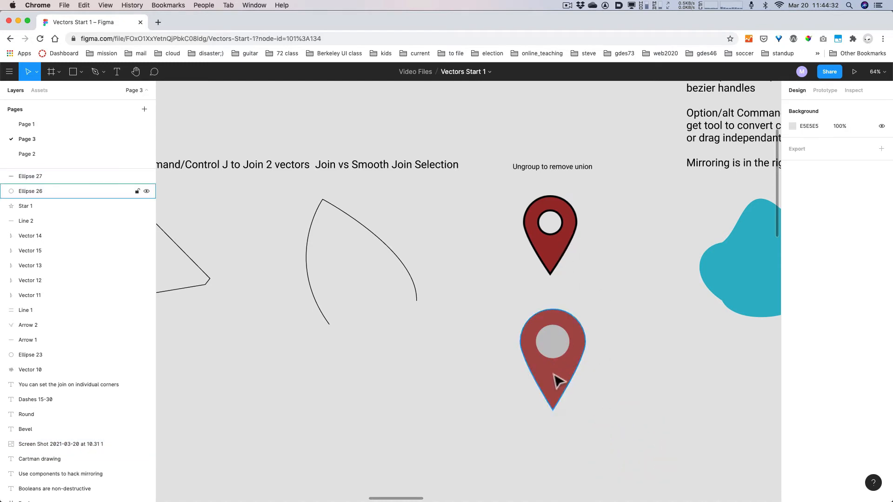
drag(498, 369, 621, 354)
drag(550, 356, 543, 373)
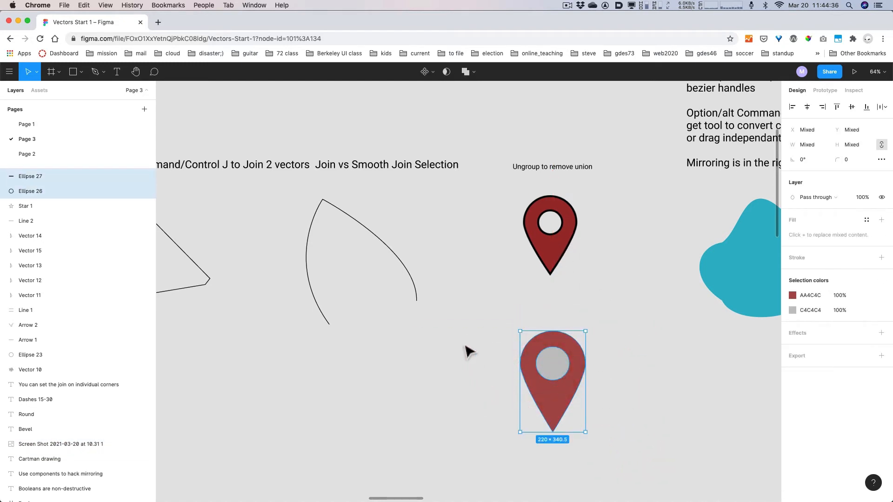
click(460, 324)
- Subtract the grey circle from the red pin with Subtract selection, leaving a hole
drag(489, 314, 613, 463)
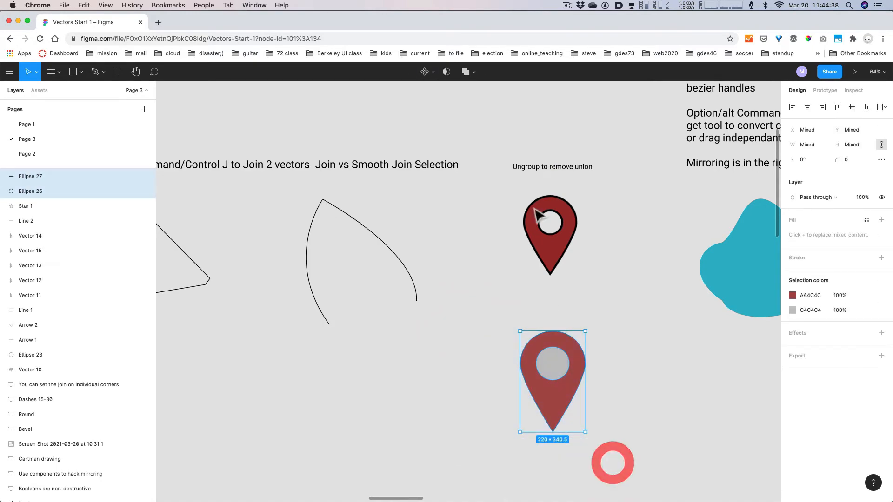
key(alt+super+8)
click(474, 72)
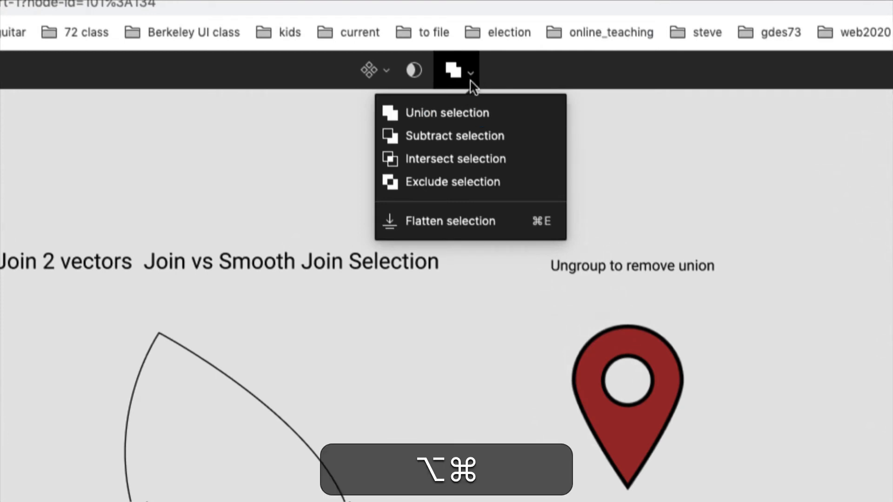
key(alt+super+8)
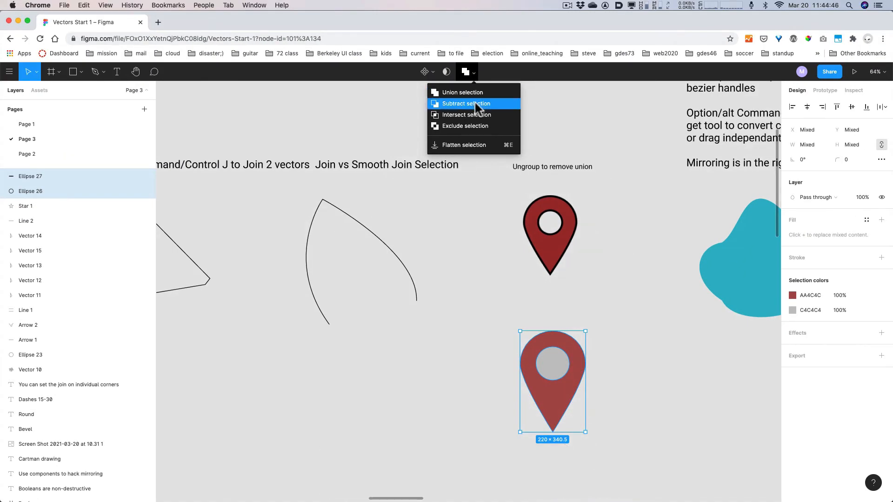
click(476, 124)
click(616, 337)
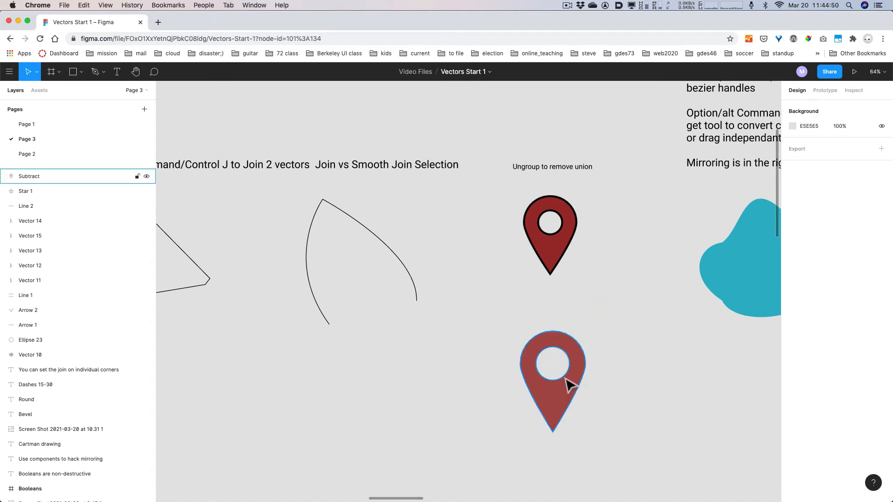
- Add a black stroke of weight 11 to the lower Subtract pin, matching the upper pin
click(566, 383)
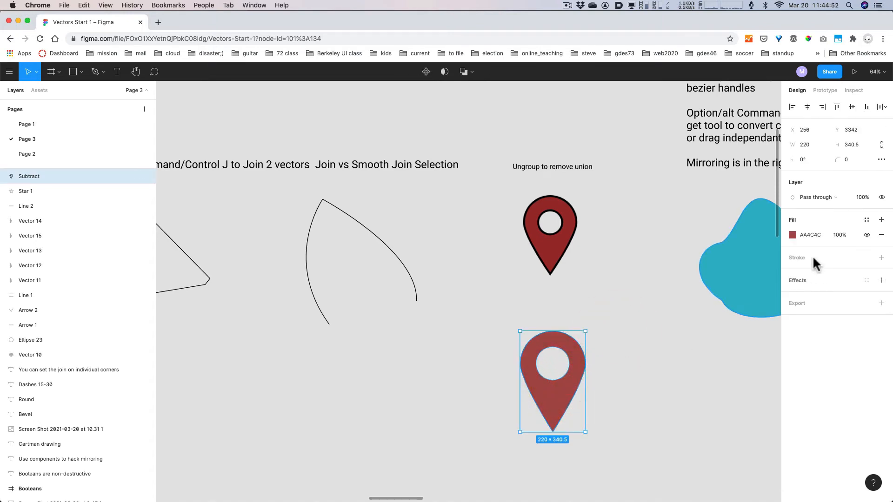
click(880, 258)
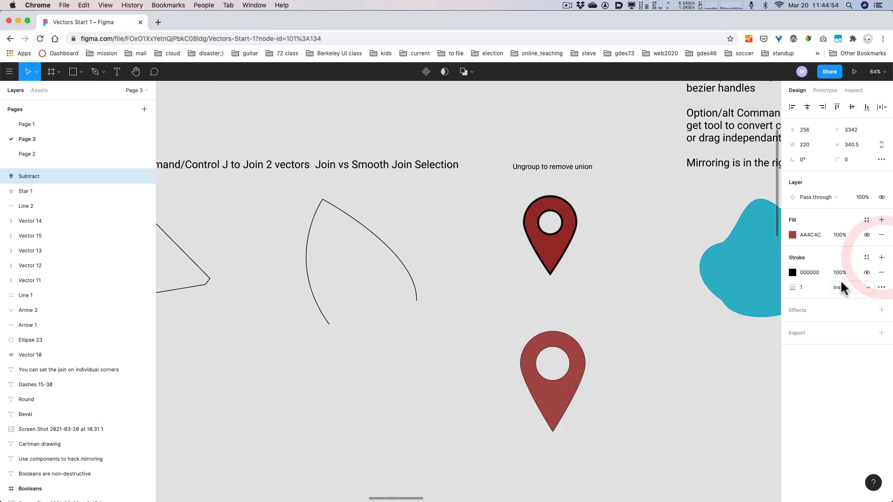
click(806, 288)
key(shift+Up)
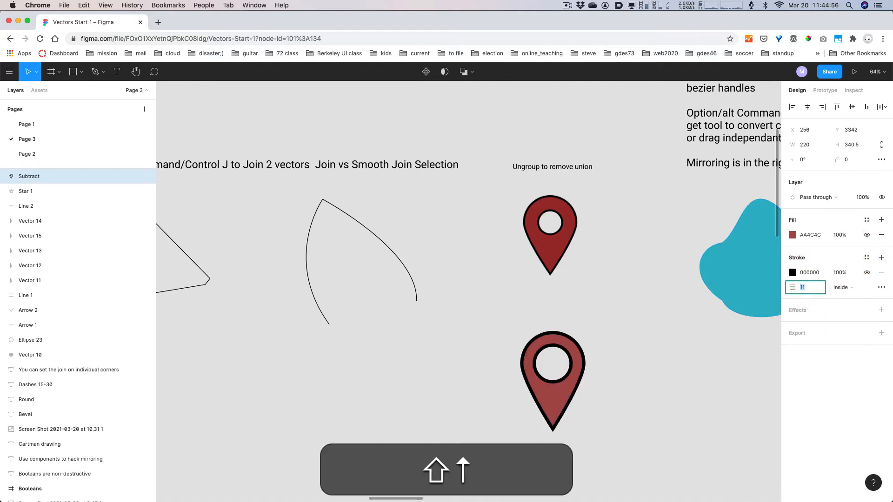
click(652, 330)
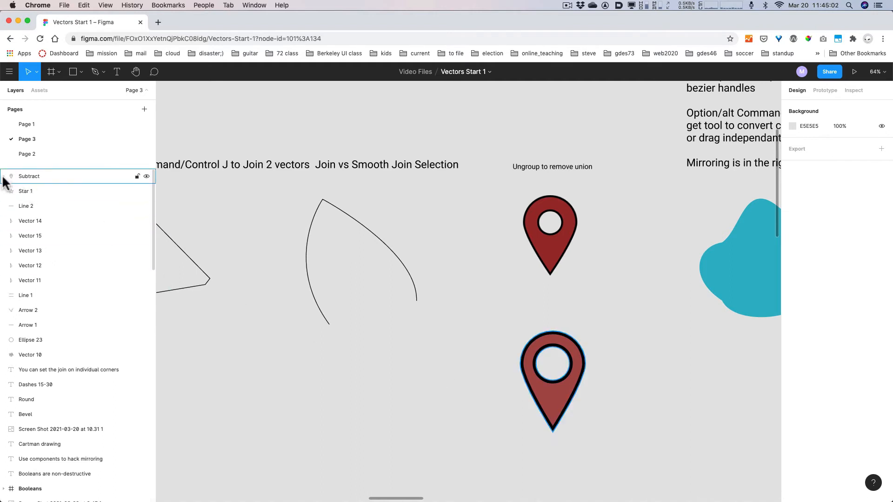
key(alt+super+8)
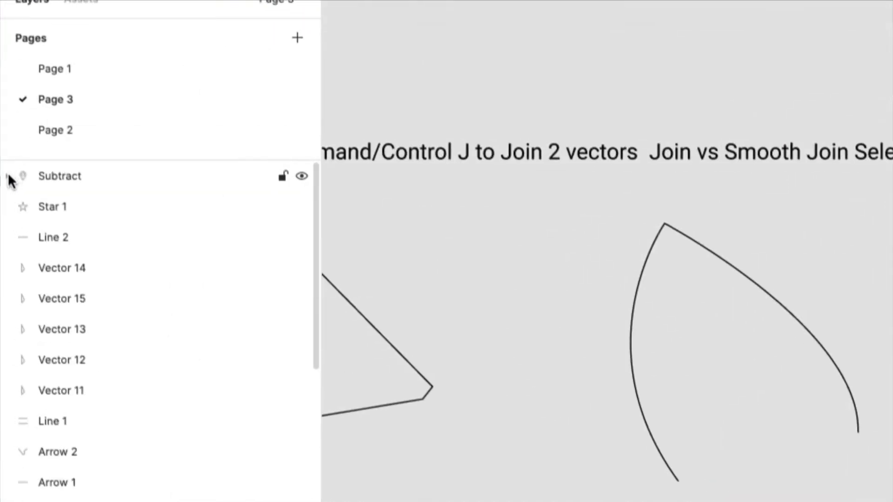
- Expand the Subtract group in Layers to reveal its component shapes
click(9, 176)
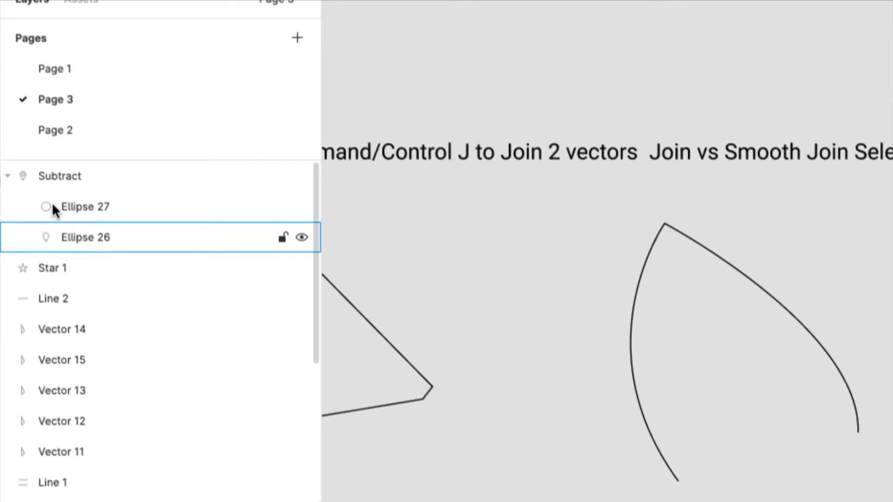
click(10, 176)
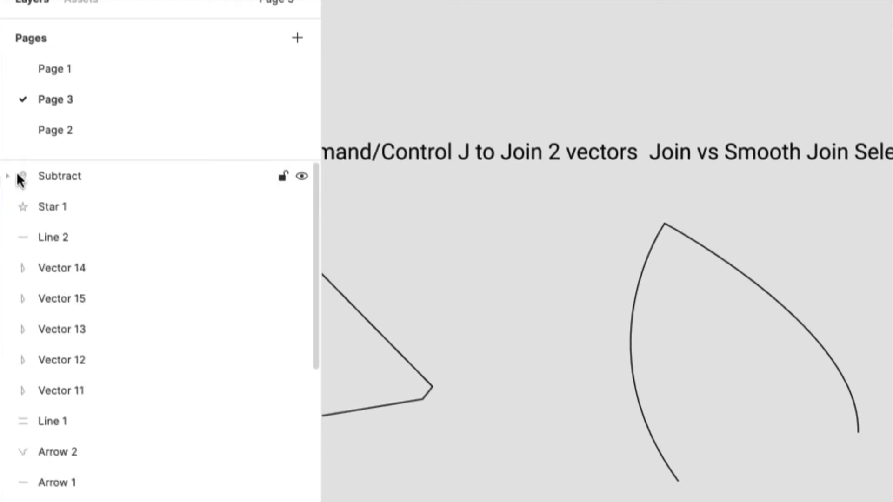
key(alt+super+8)
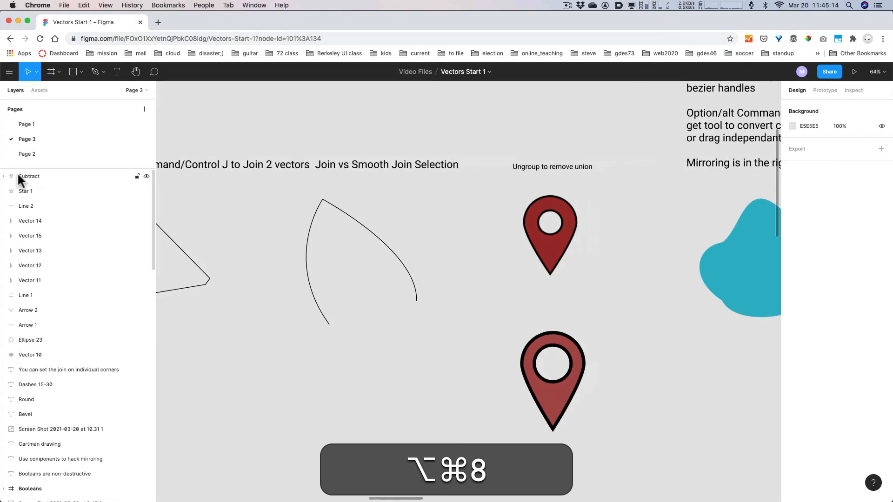
click(26, 175)
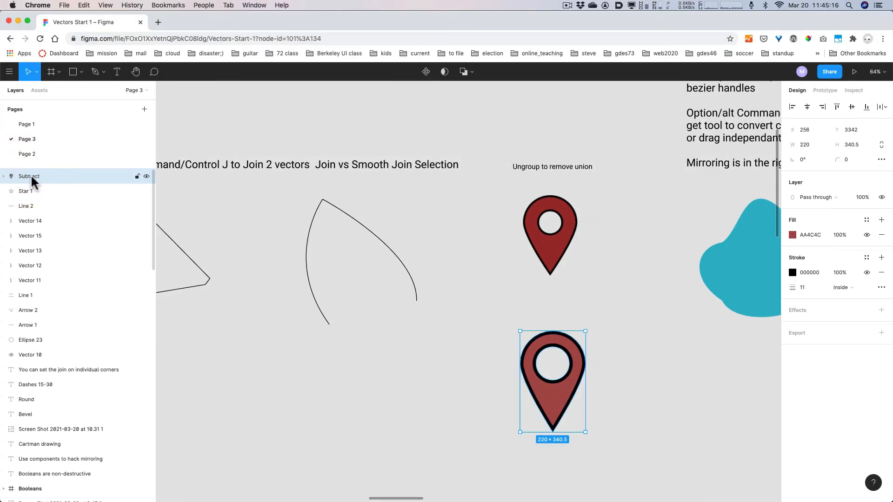
click(5, 176)
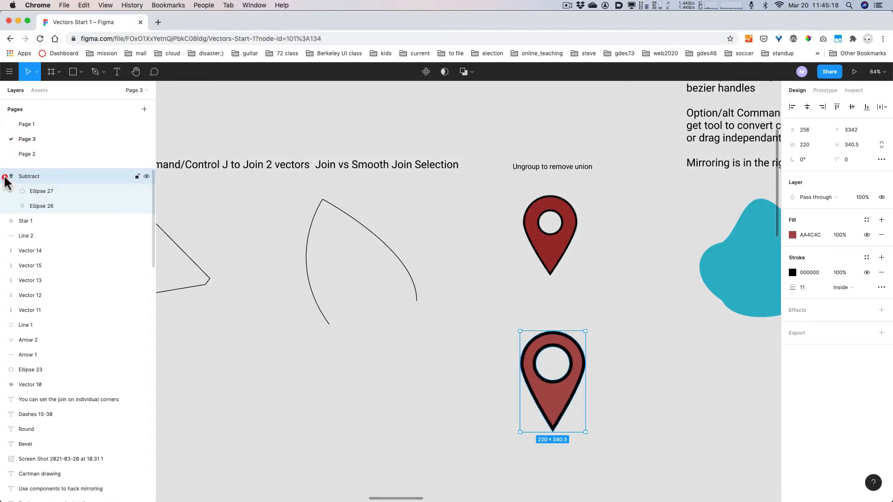
- Shrink the hole circle Ellipse 27 from 113 to 87 pixels across
click(44, 191)
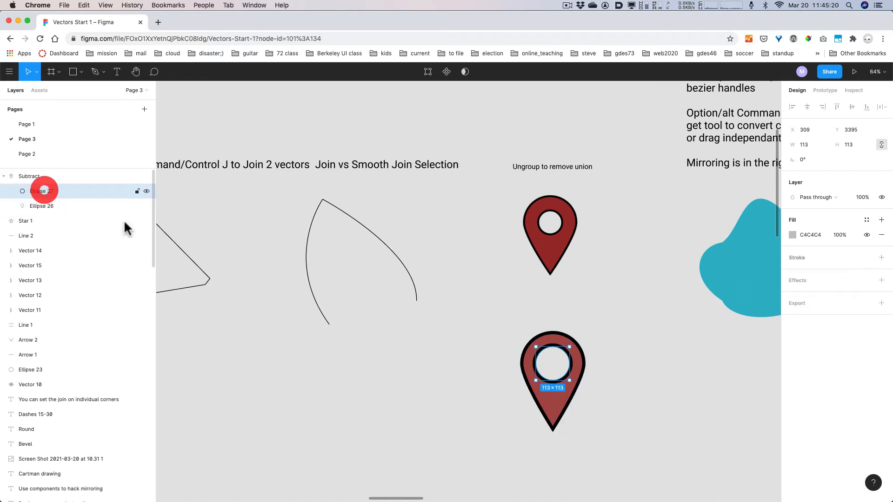
drag(562, 378, 568, 379)
key(super+z)
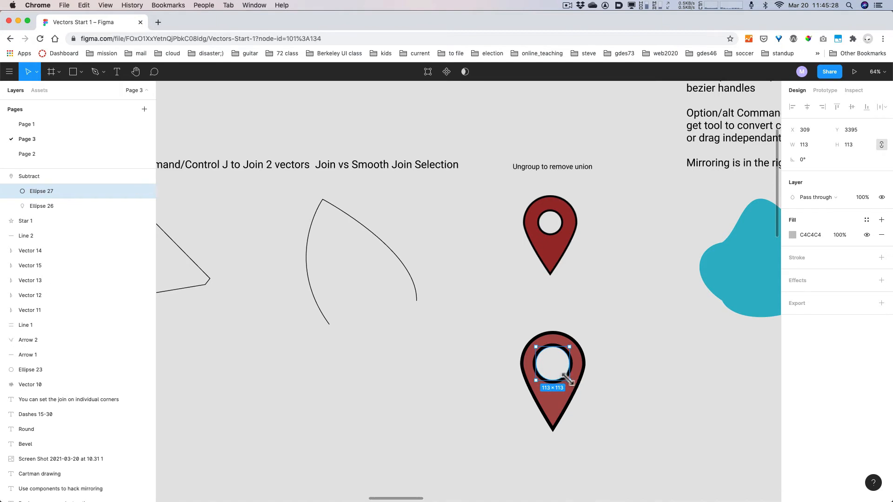
drag(568, 380, 562, 373)
click(481, 302)
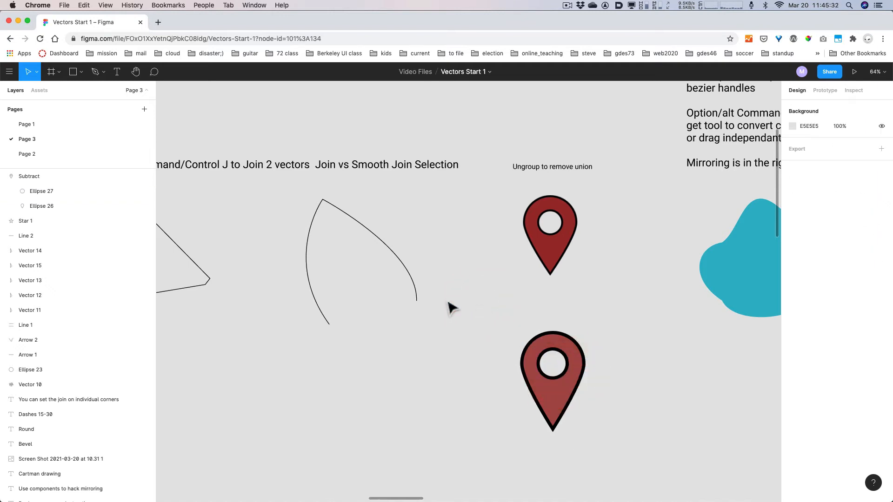
click(40, 178)
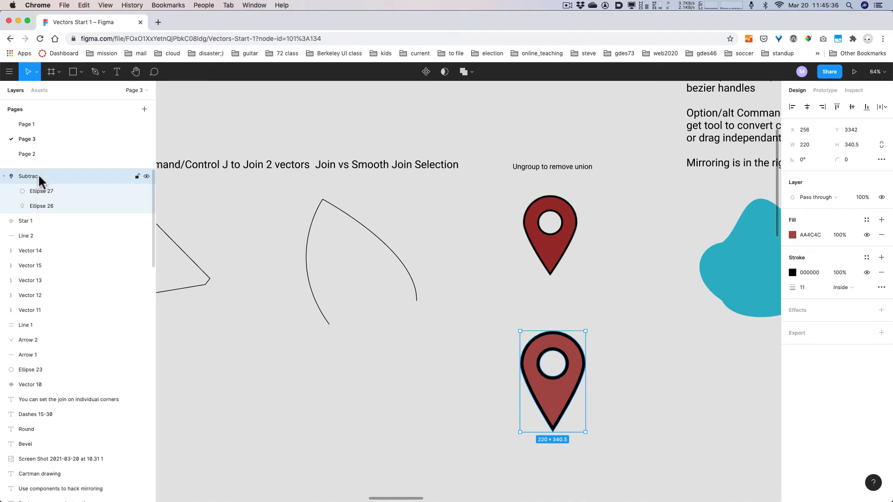
click(39, 175)
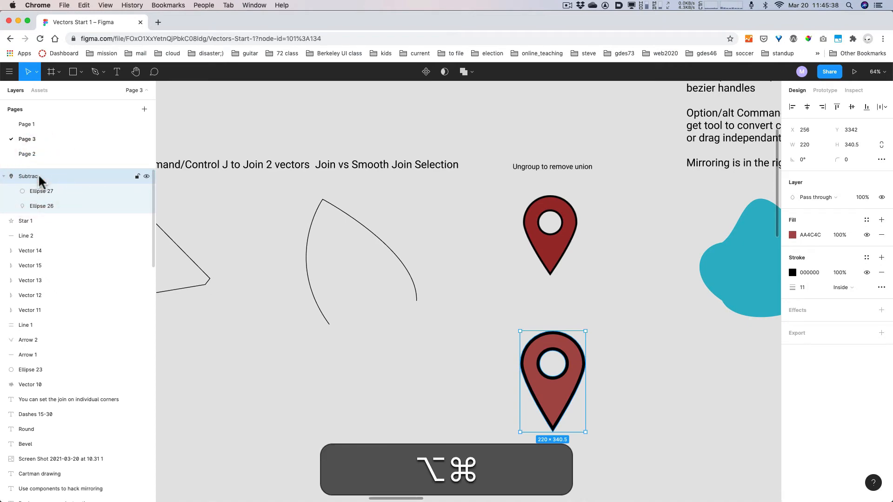
key(alt+super+8)
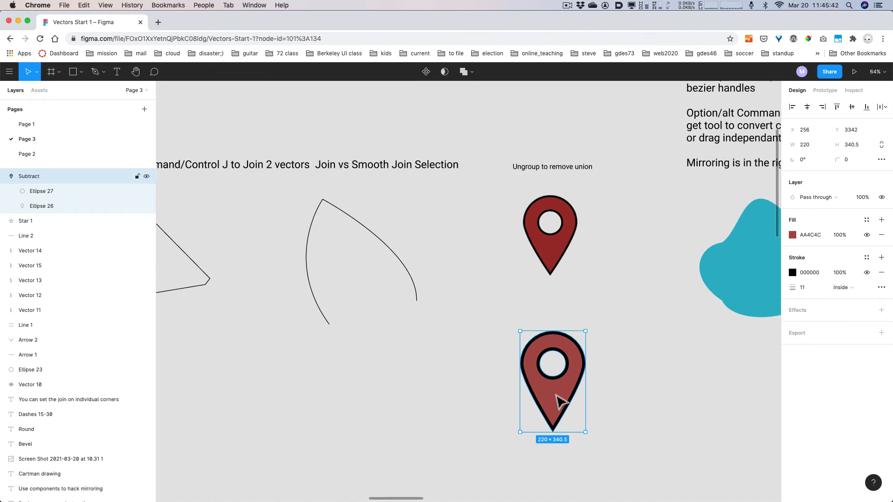
- Keep the lower pin as one Subtract shape after a trial ungroup, then deselect everything
right_click(556, 395)
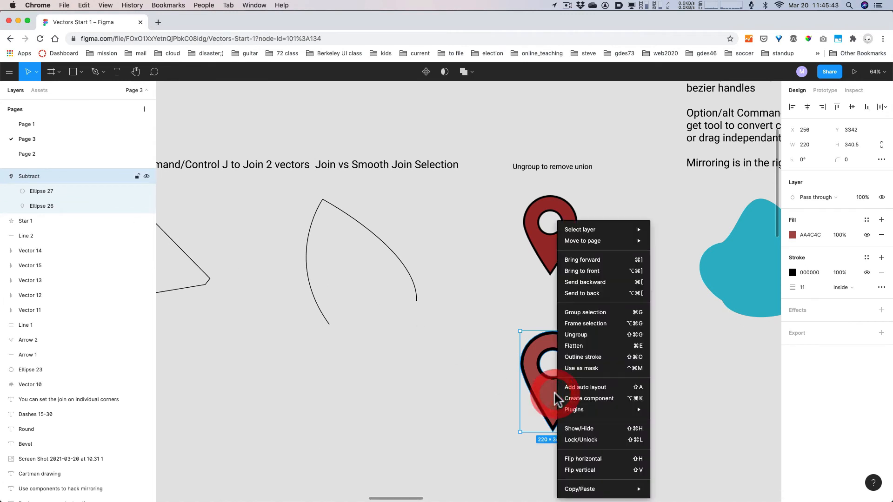
click(606, 343)
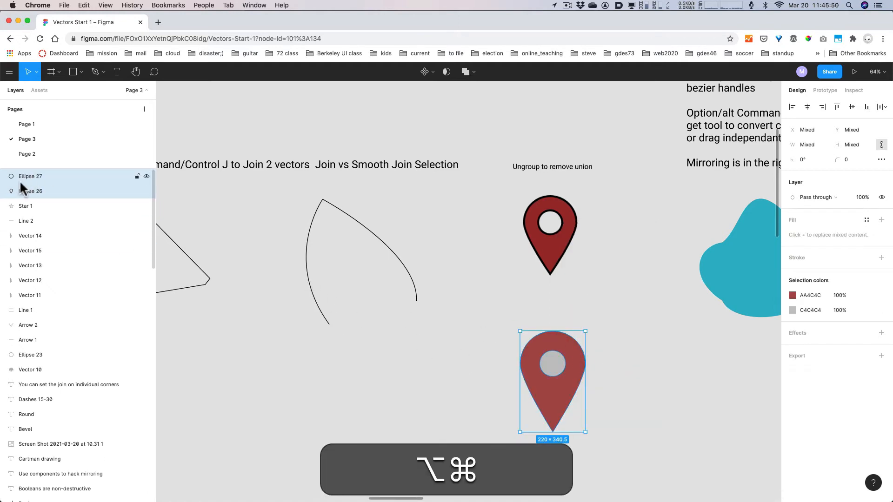
key(alt+super+8)
click(147, 176)
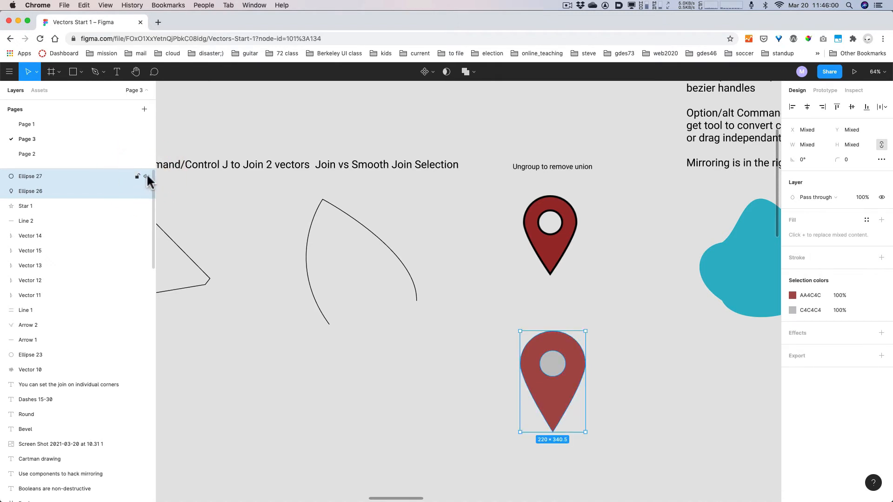
key(super+z)
key(super+z)
key(super+z)
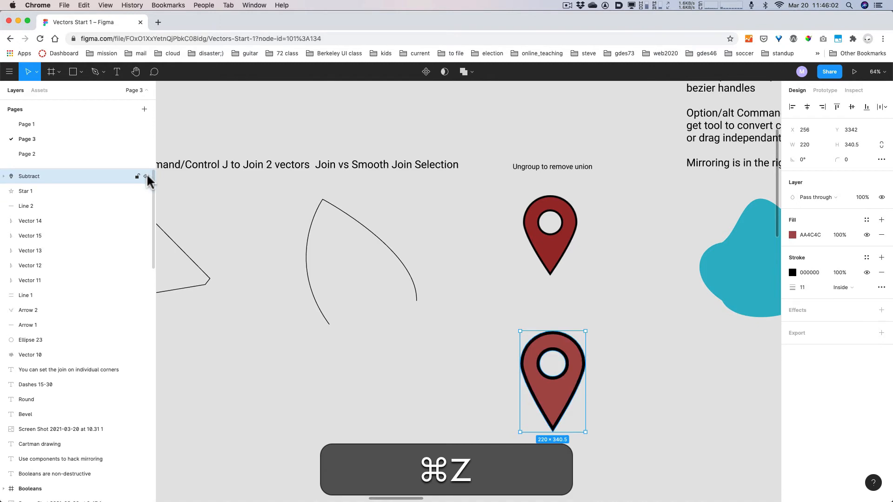
click(558, 268)
click(655, 296)
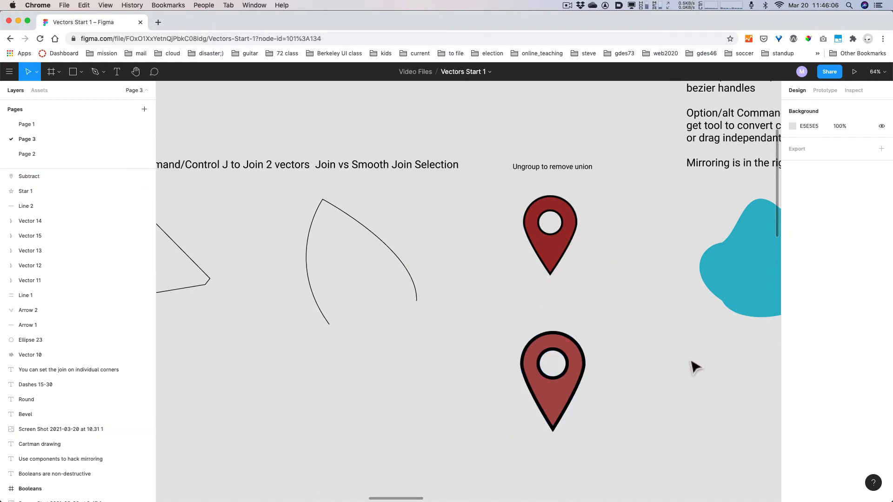
- Pan to the teal blob beside the Bend tool notes and enter its point editing
key(space)
drag(693, 363, 492, 377)
drag(653, 395, 629, 417)
drag(646, 253, 639, 350)
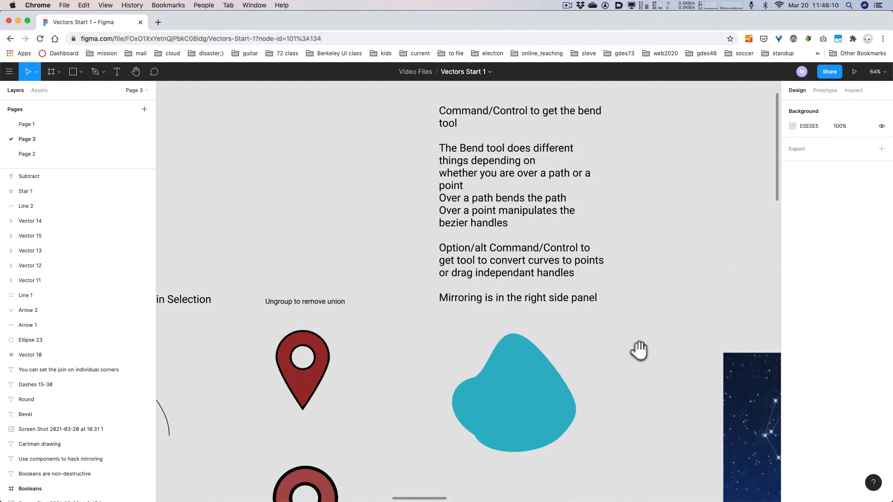
key(space)
drag(628, 357, 626, 336)
click(510, 382)
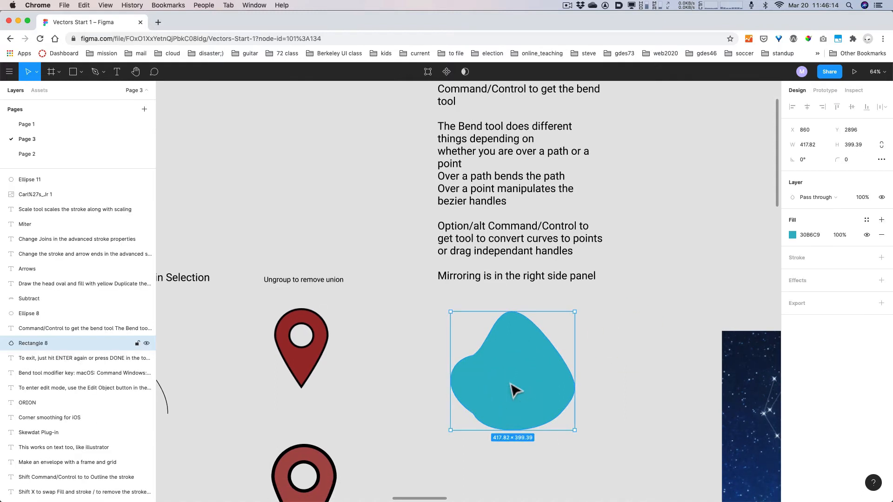
key(Return)
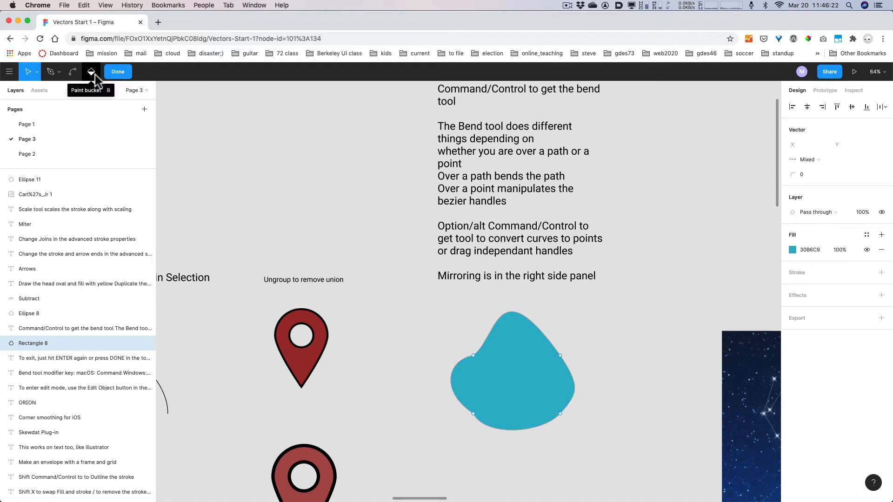
- Try Paint Bucket fills on the blob, toggling between darker, grey and no fill
key(b)
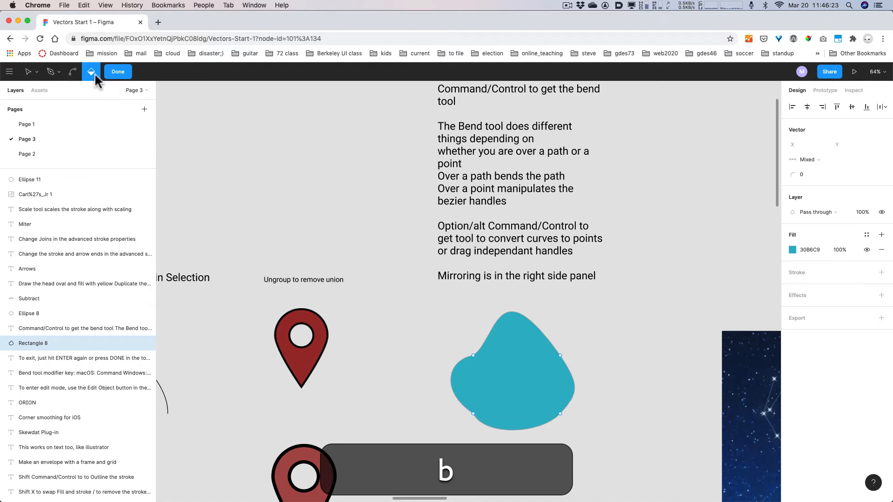
click(793, 250)
click(757, 356)
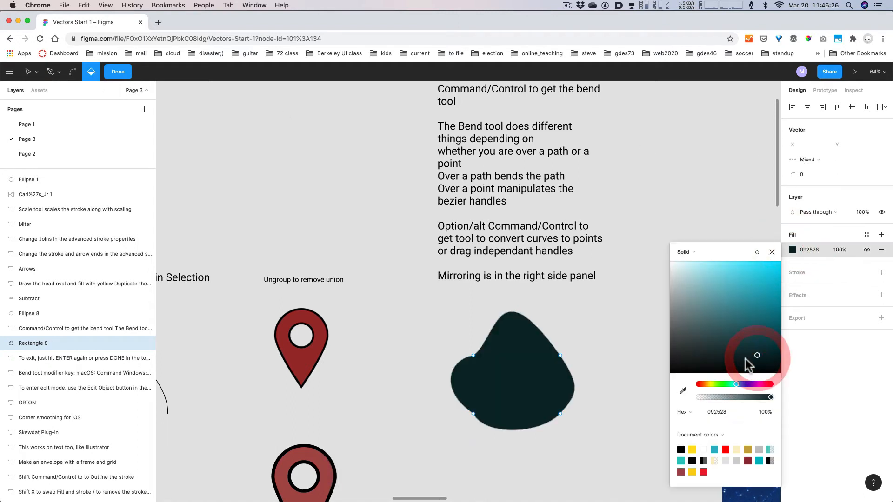
click(540, 372)
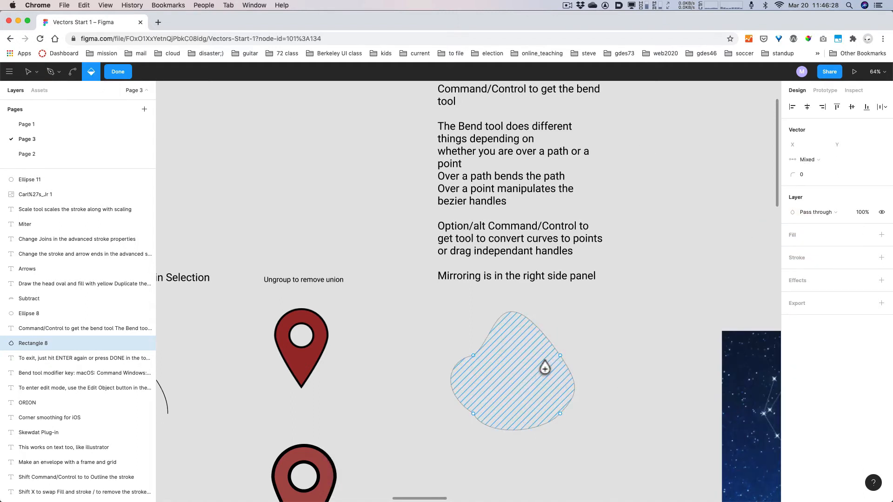
click(518, 382)
alt+click(518, 383)
key(Return)
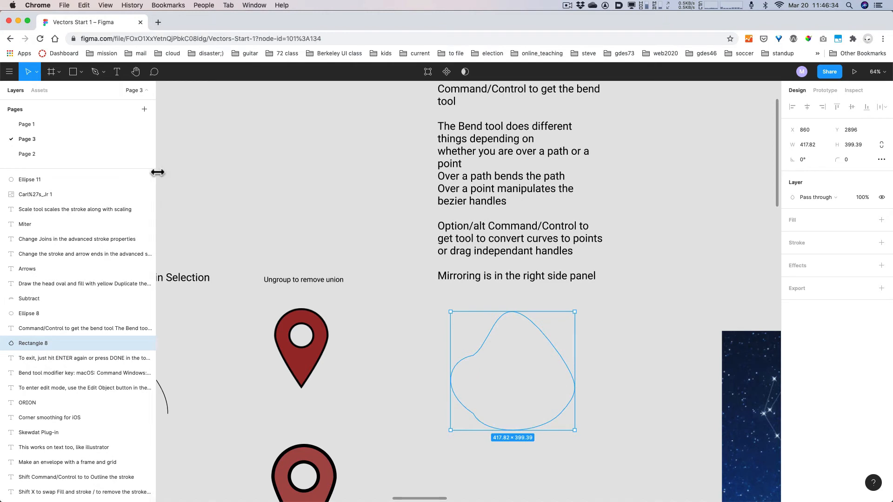
key(b)
key(super+z)
key(super+z)
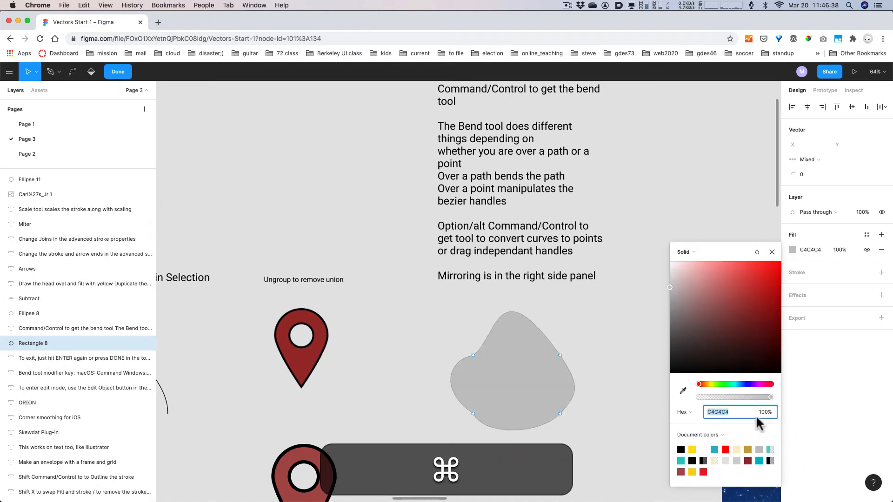
- Fill the blob with red C94040 and close point editing
click(746, 311)
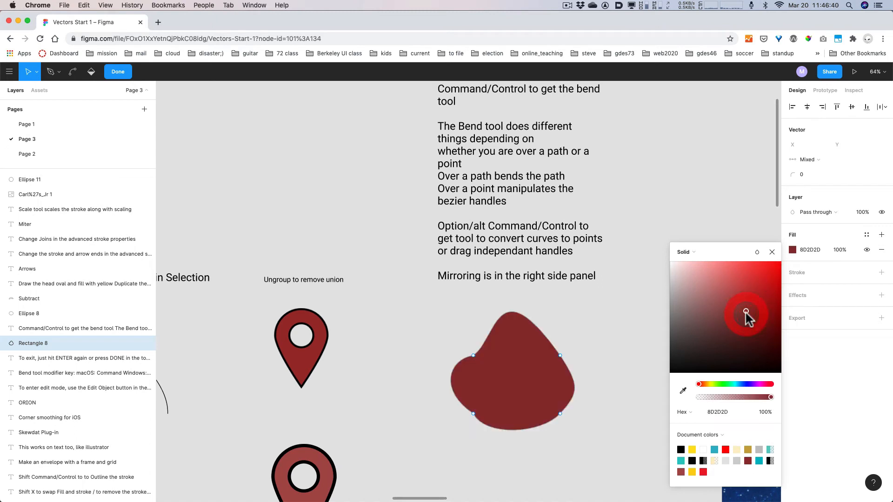
click(91, 71)
click(530, 394)
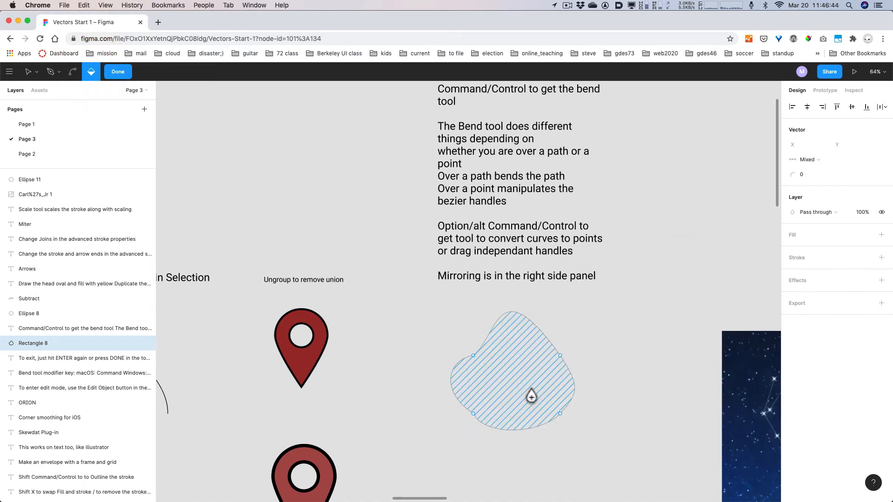
click(526, 391)
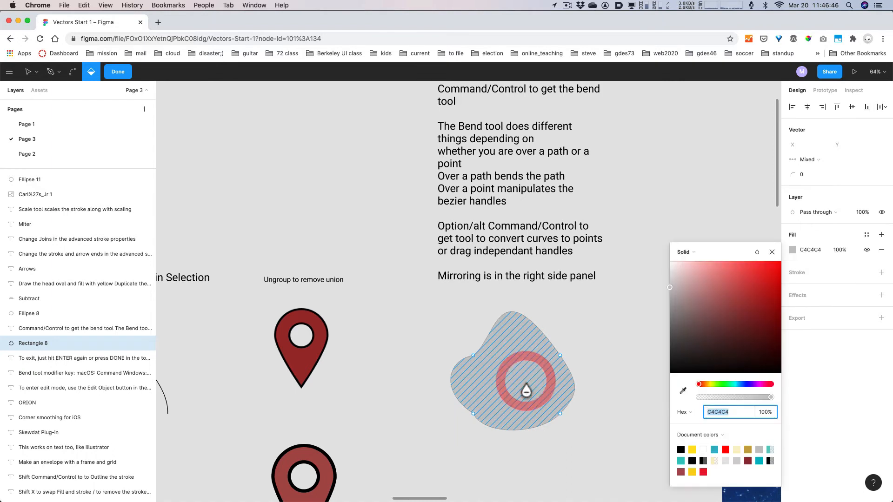
drag(685, 294, 746, 285)
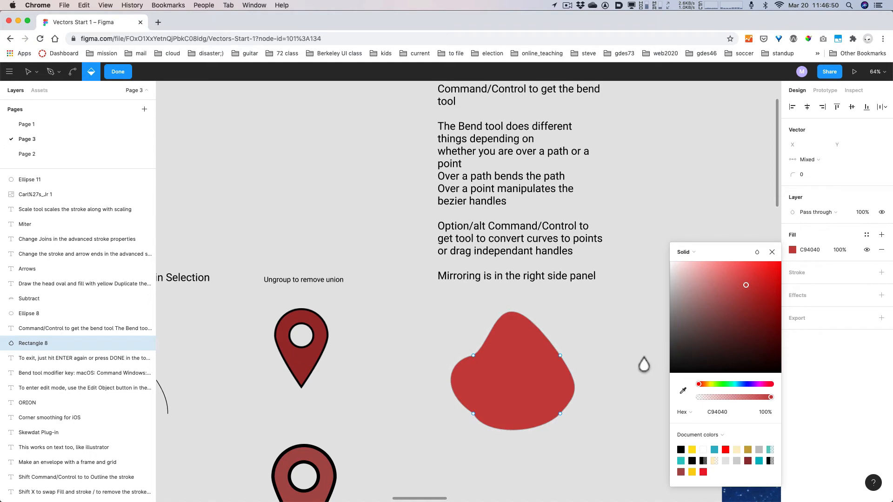
key(Escape)
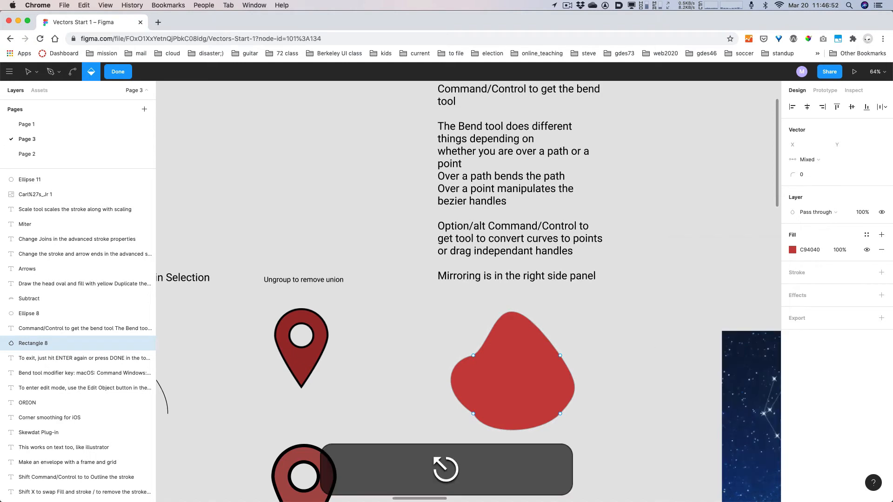
click(122, 71)
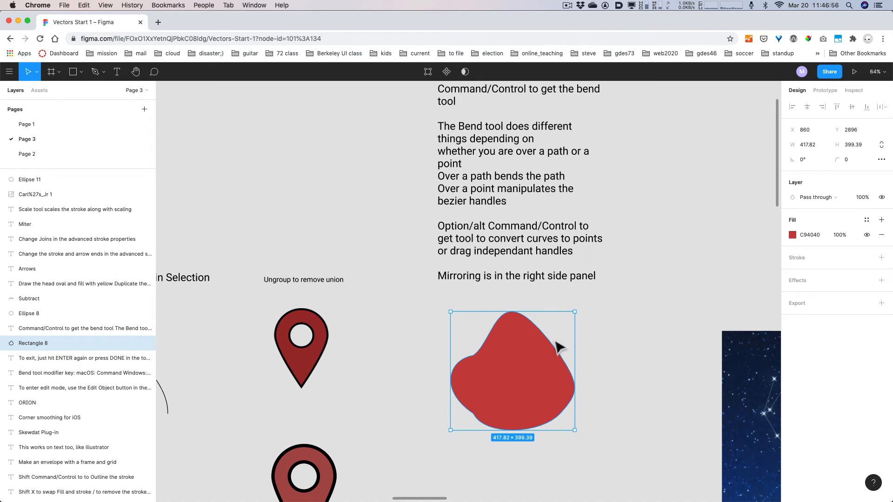
- Bend the blob's top curve and right handle into a flatter, wider shape
key(Return)
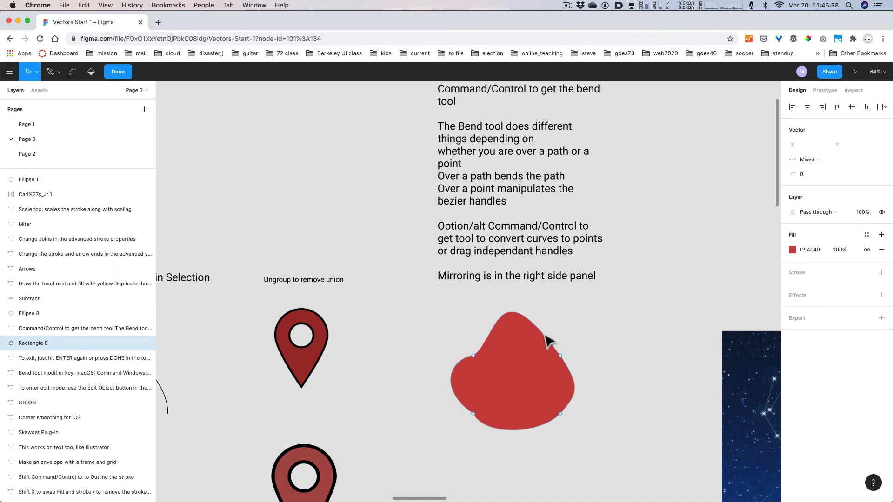
key(super)
drag(535, 334, 512, 333)
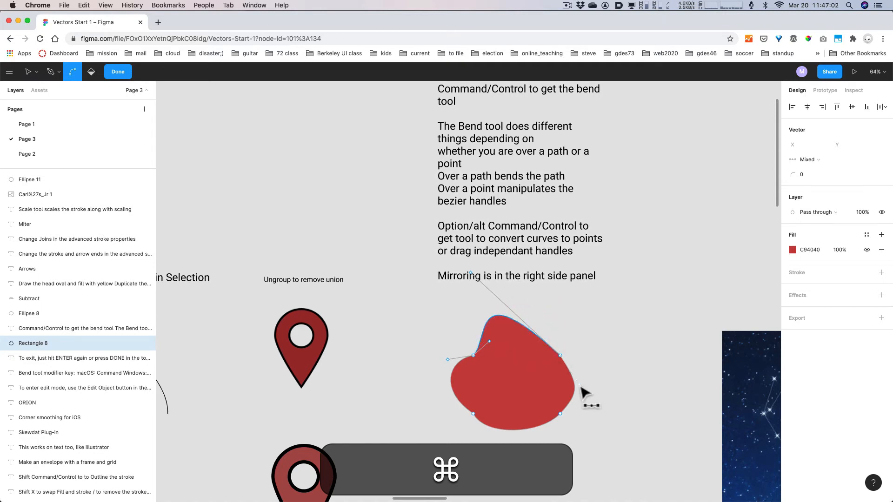
drag(579, 385, 600, 410)
key(alt+super)
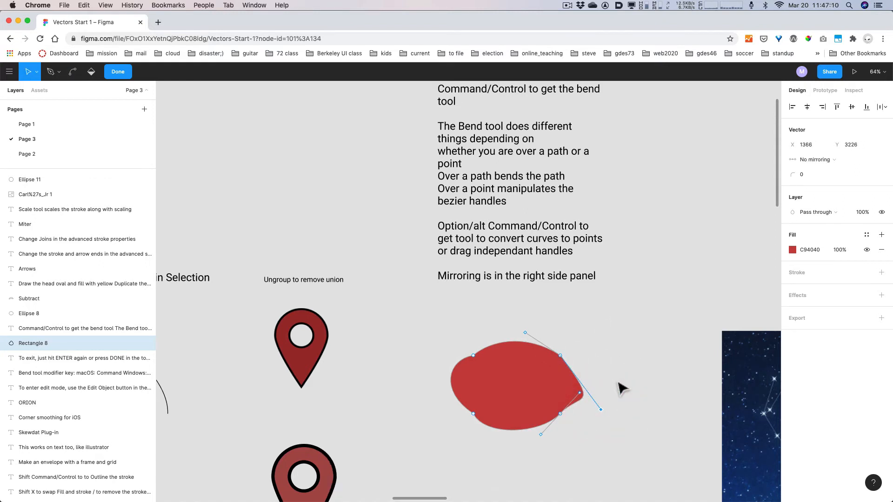
key(super+z)
key(super+z)
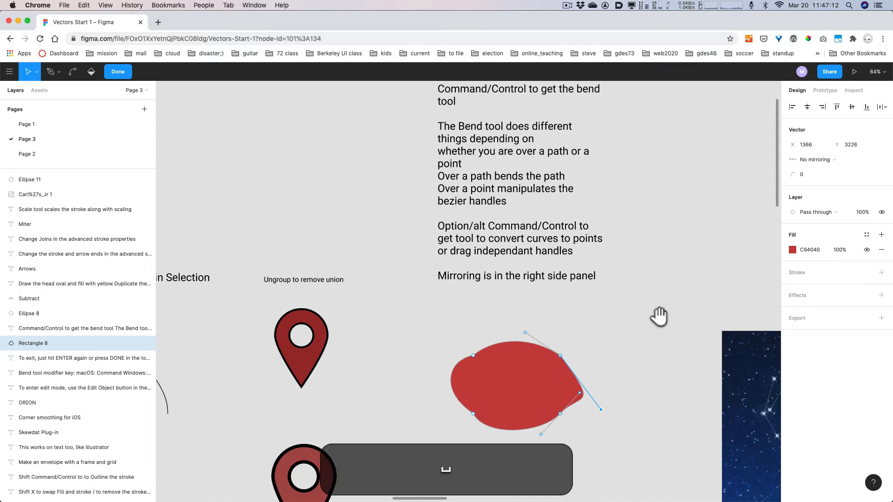
key(Escape)
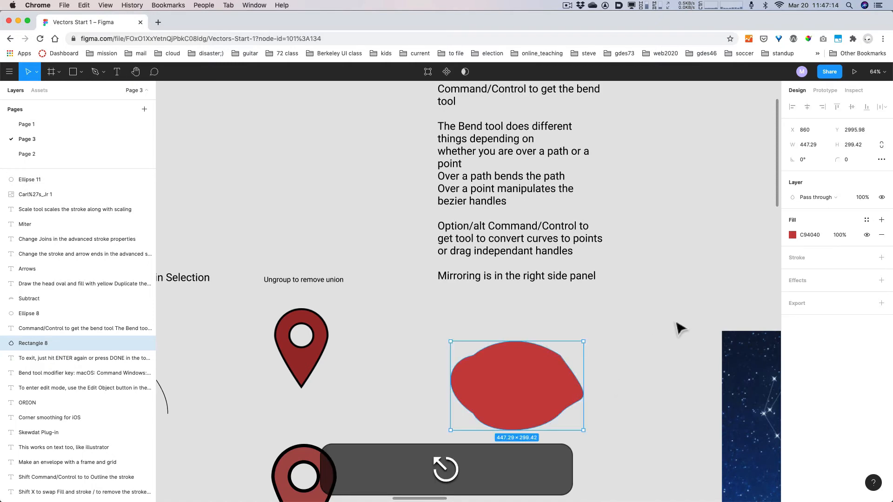
- Pan the canvas to centre the starry Orion constellation image
key(space)
drag(679, 319, 363, 240)
drag(697, 394, 632, 319)
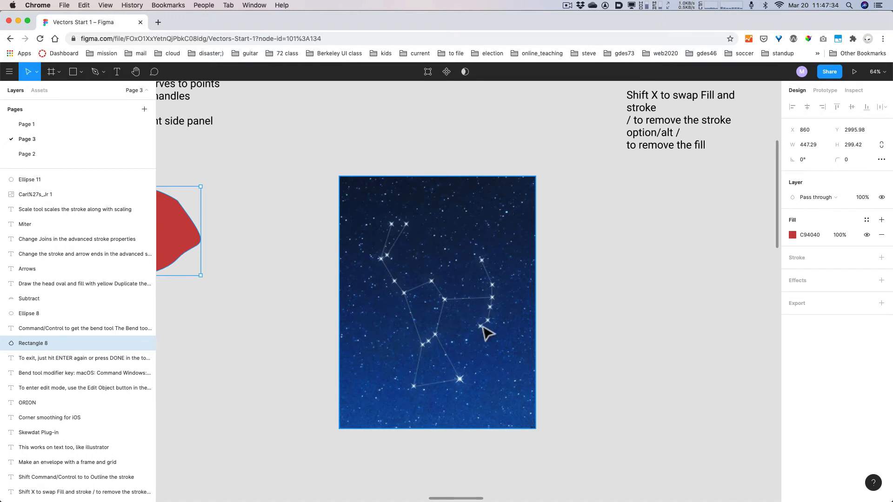
- Draw a pen path through Orion's shoulder, torso and lower belt stars
key(p)
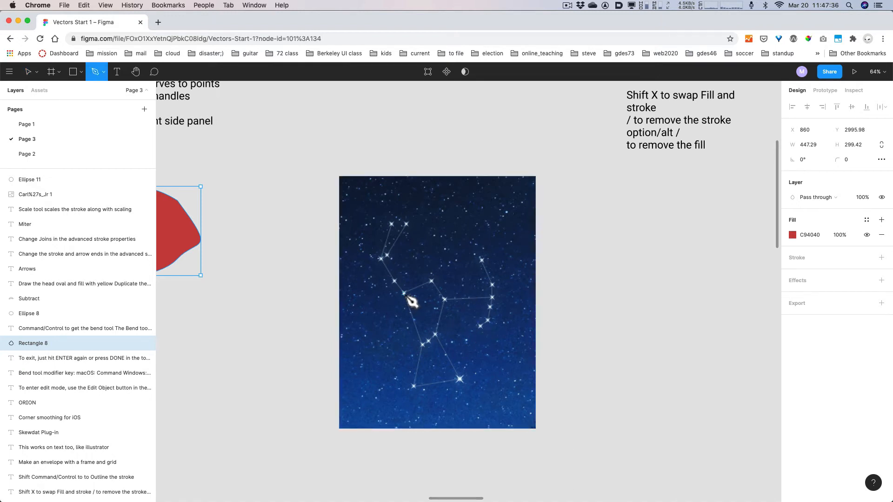
click(404, 293)
click(431, 281)
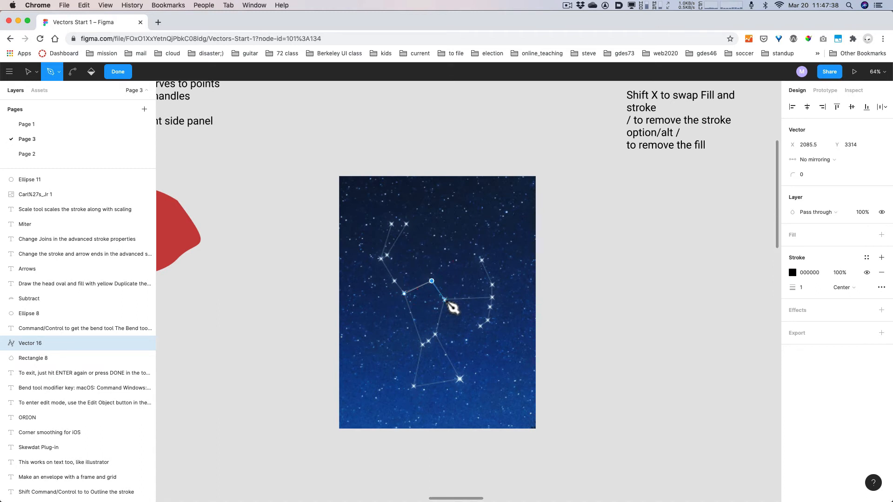
click(445, 300)
click(434, 335)
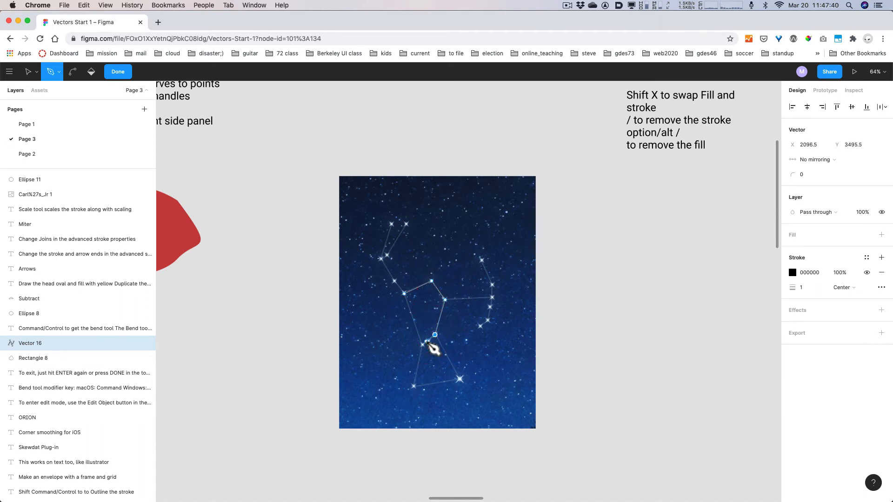
click(427, 342)
click(422, 344)
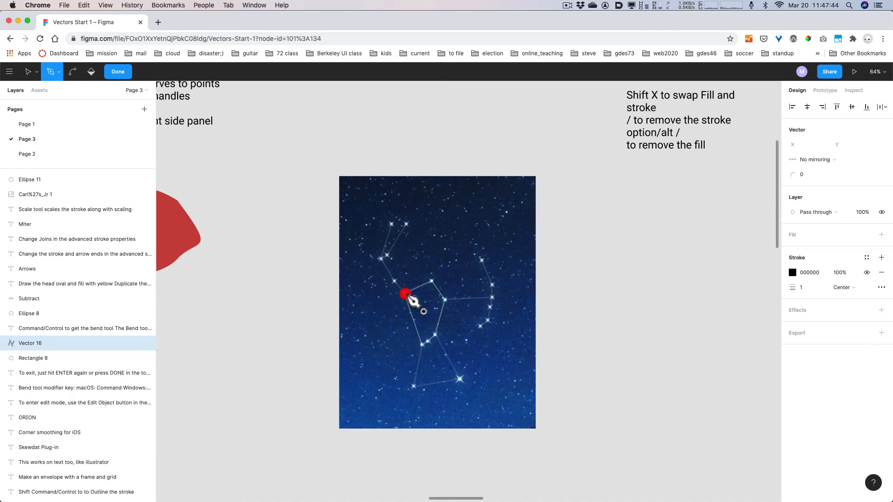
drag(404, 294, 394, 280)
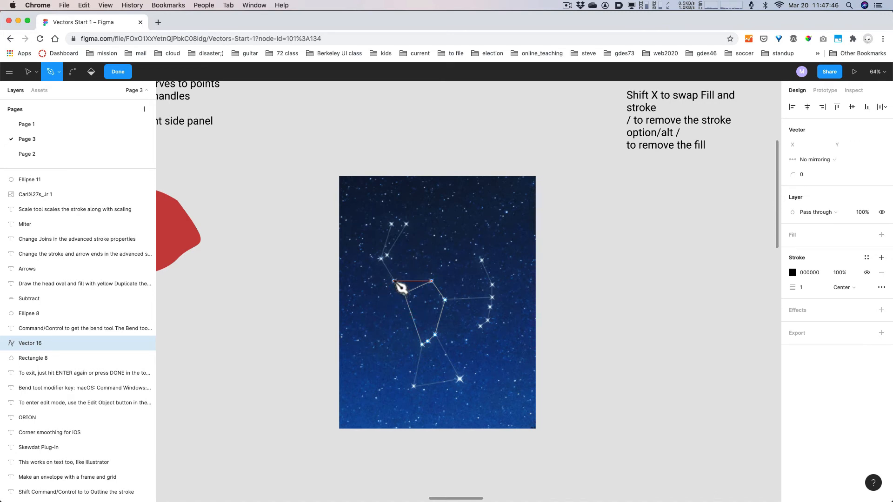
key(super+z)
key(super+z)
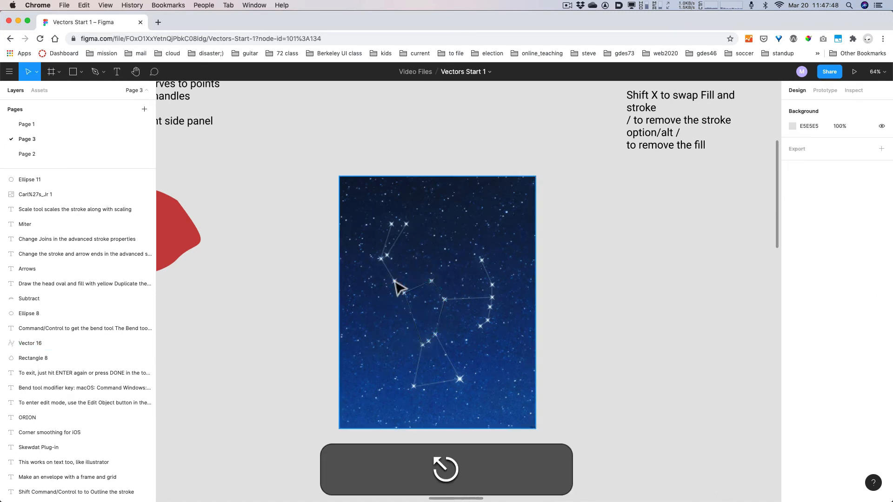
- Discard a stray new segment on Vector 16, exit path editing, and zoom in
click(405, 296)
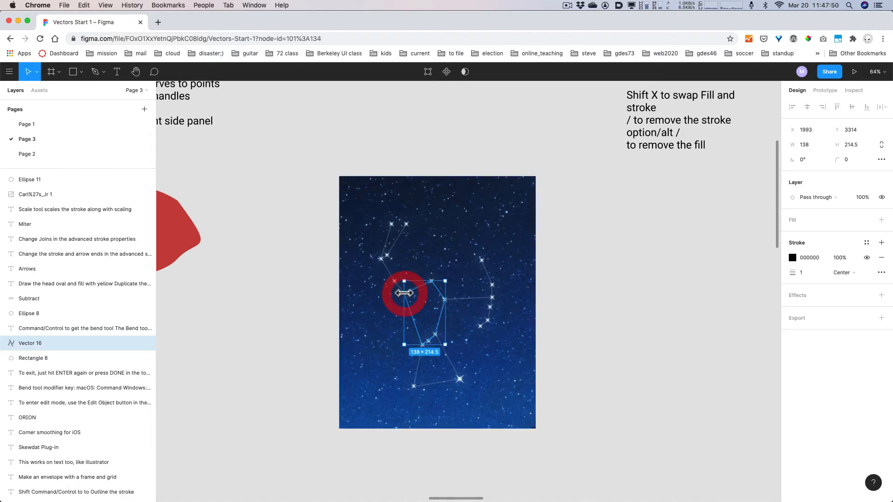
key(p)
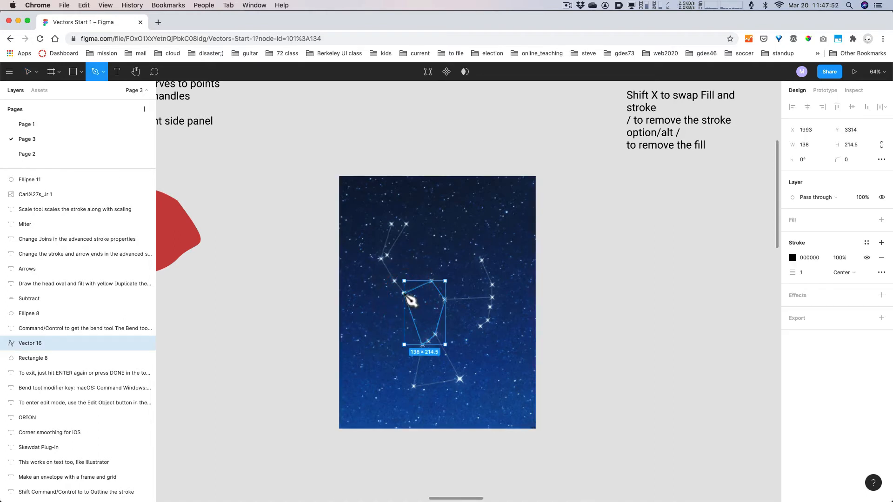
key(super+z)
key(Return)
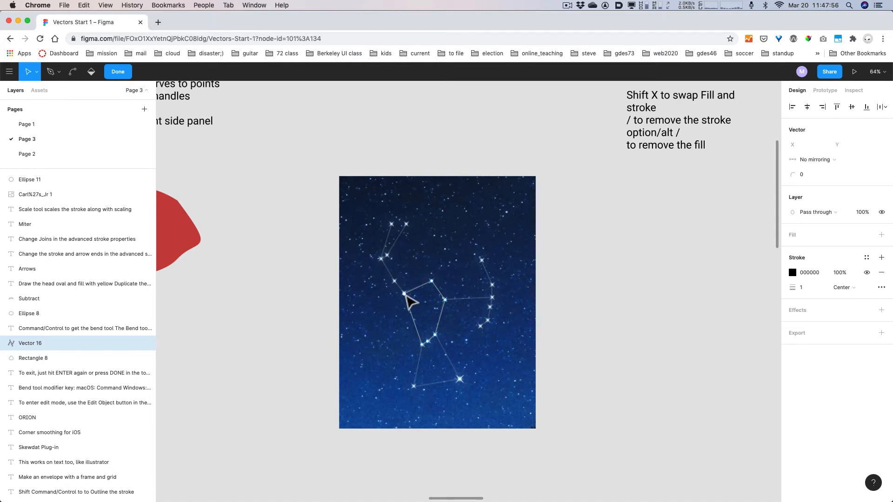
key(p)
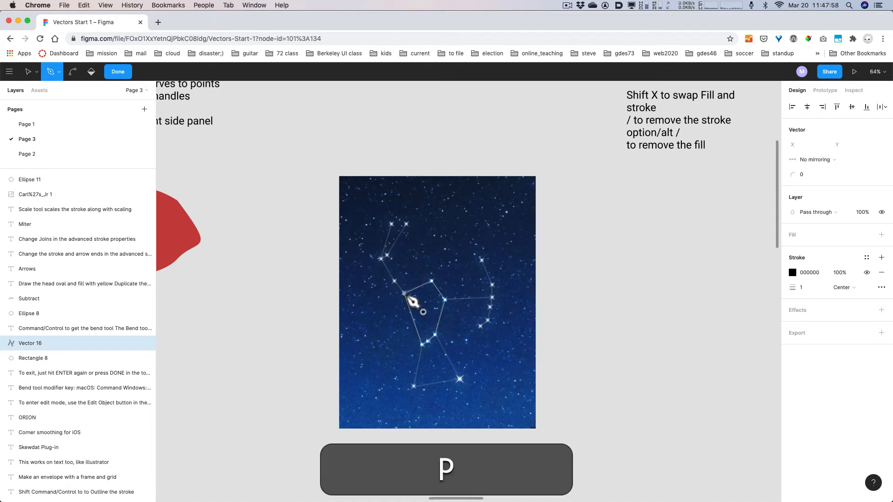
click(403, 293)
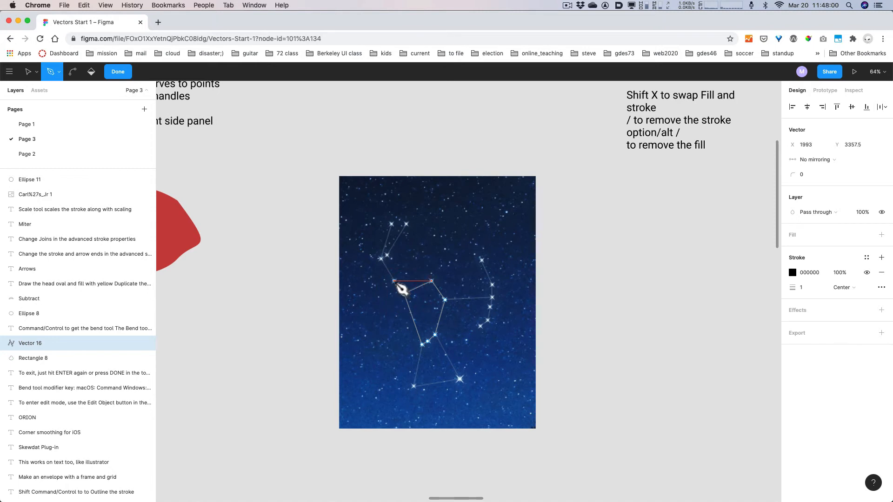
key(super+z)
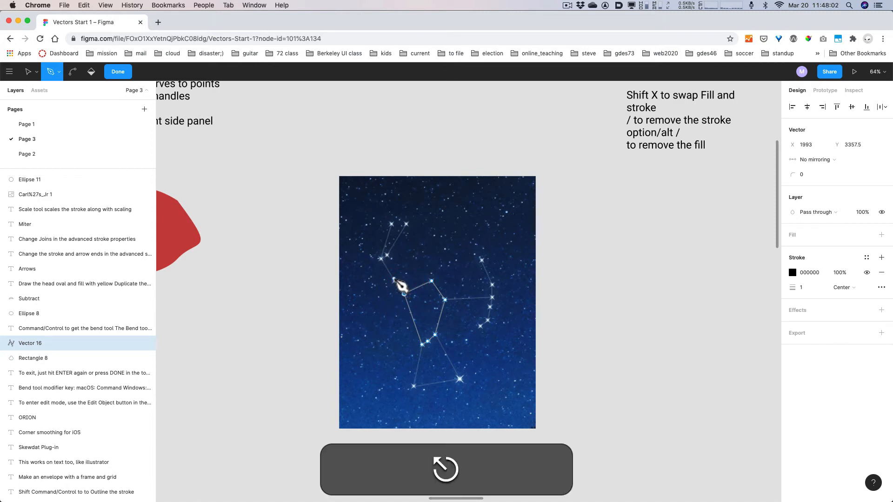
key(Return)
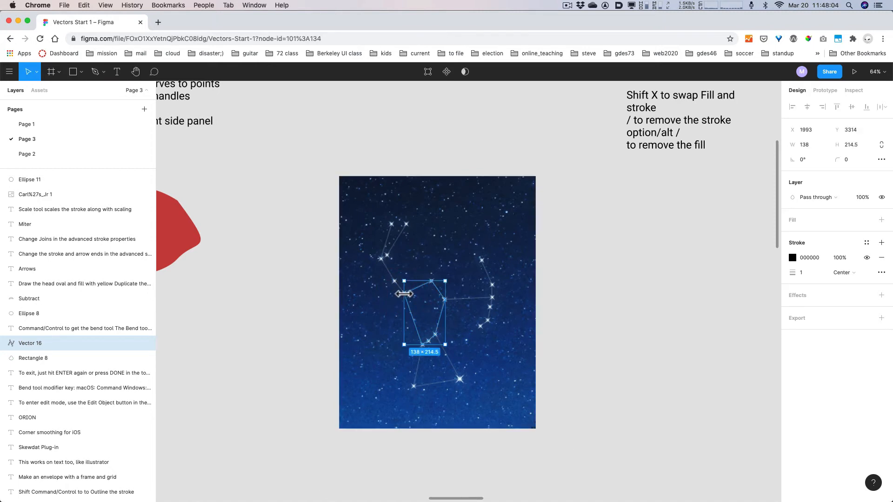
key(Return)
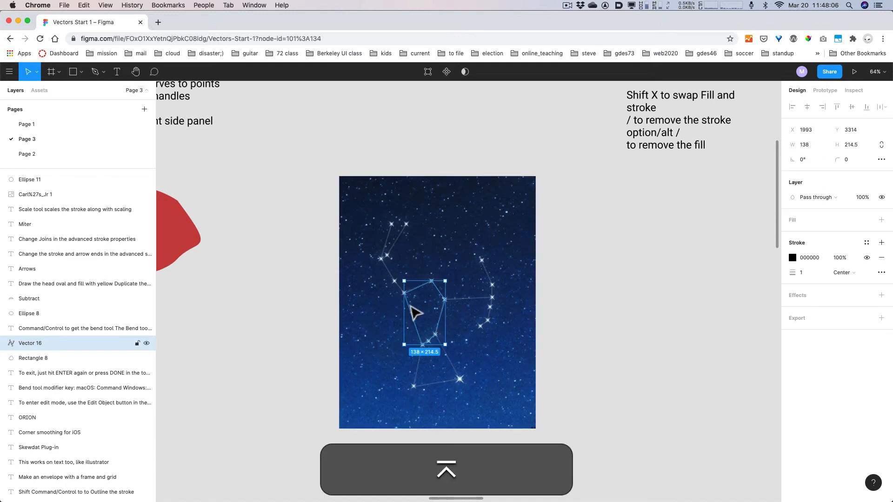
key(alt+super)
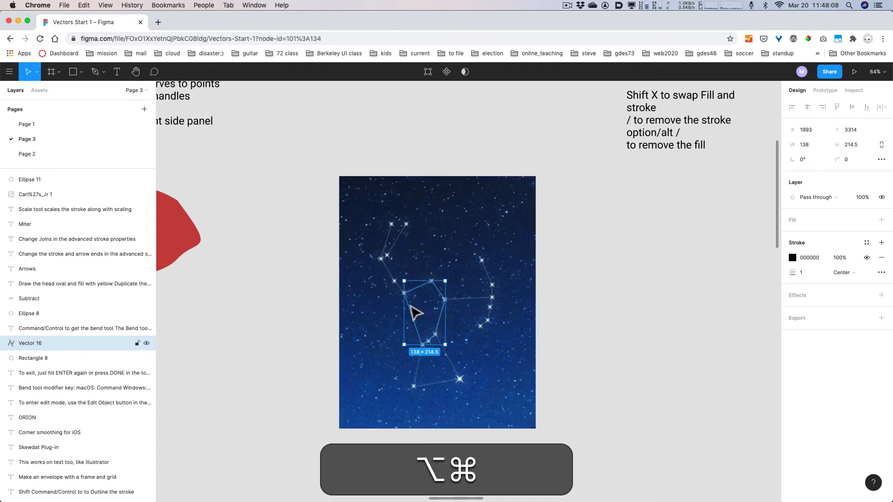
key(super+equal)
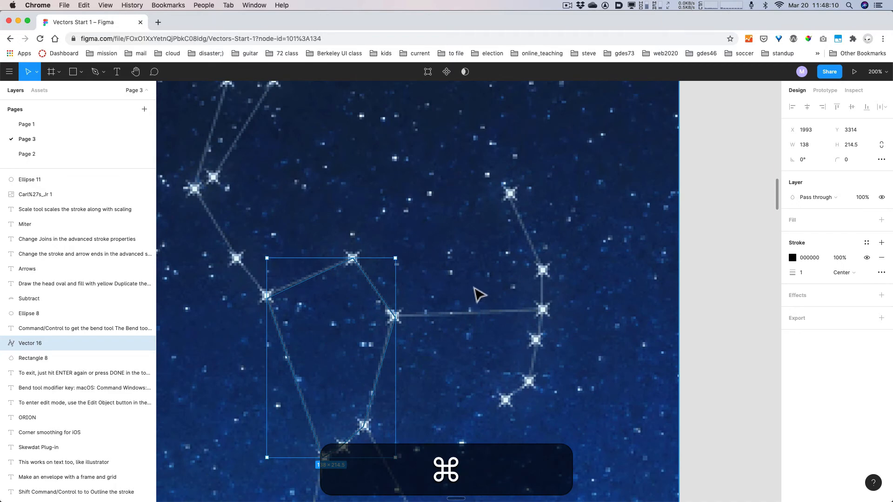
- Extend Vector 16 from the torso through the shoulder and left elbow to the top arm star
key(super+minus)
key(Return)
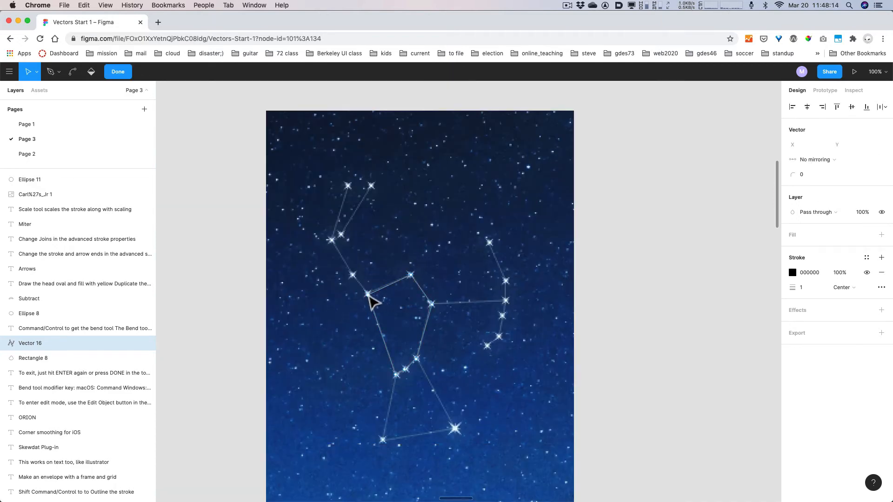
key(p)
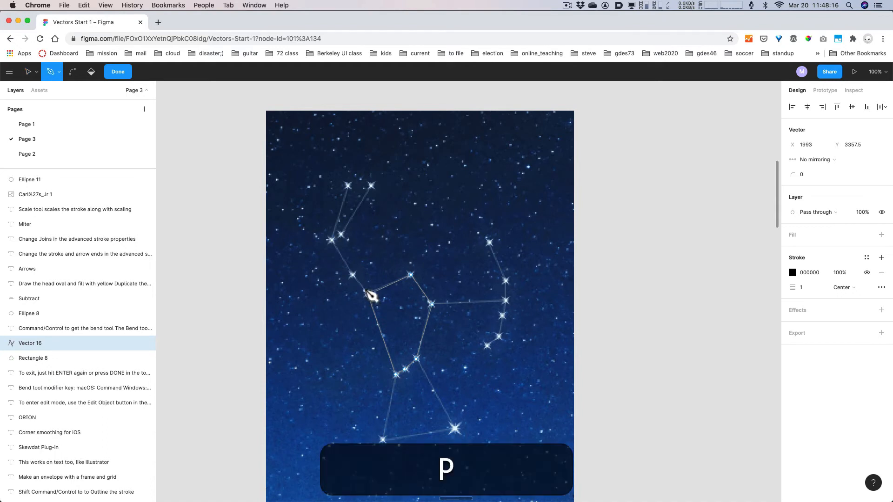
click(368, 295)
click(352, 275)
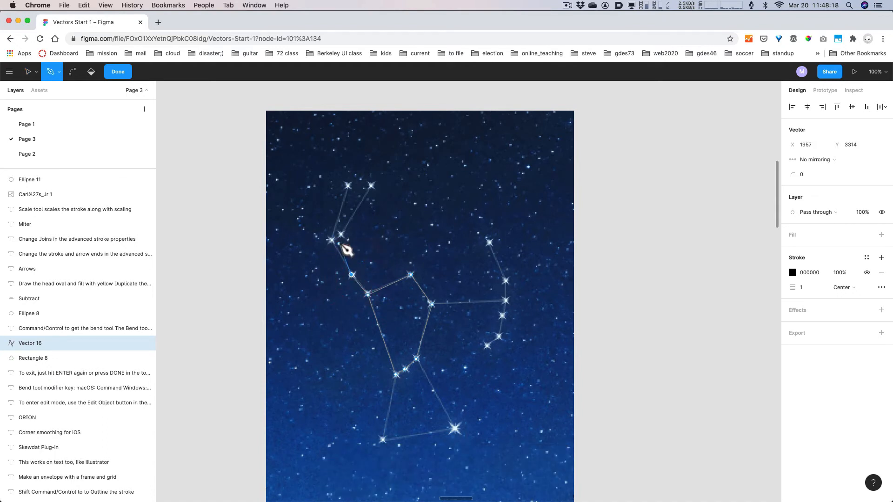
click(338, 236)
click(371, 186)
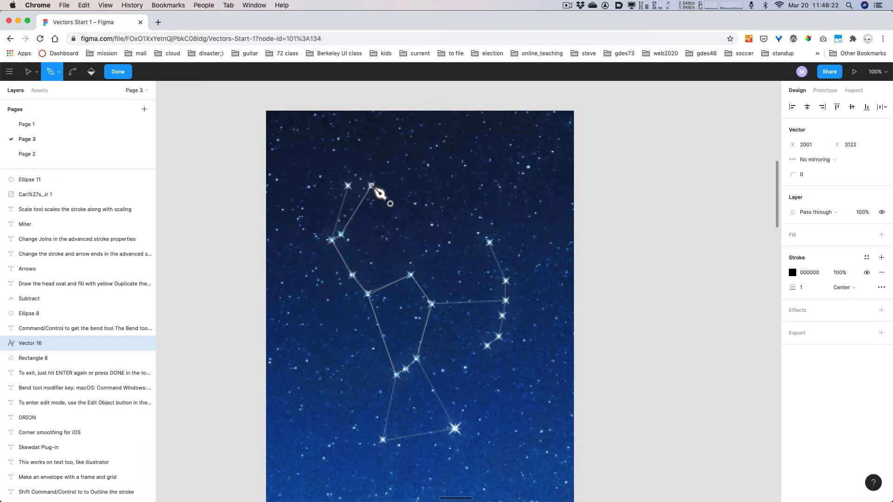
key(Escape)
key(Escape)
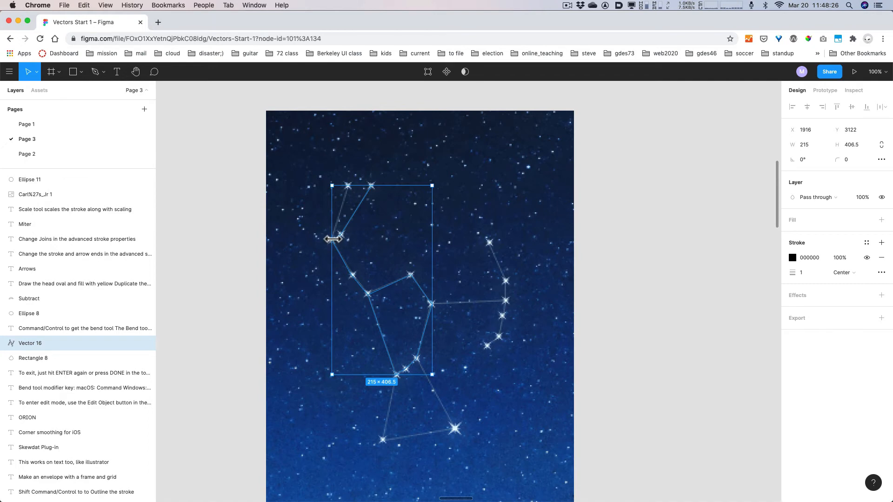
- Connect the left elbow vertex to a second raised-arm star at the top
key(Return)
key(Return)
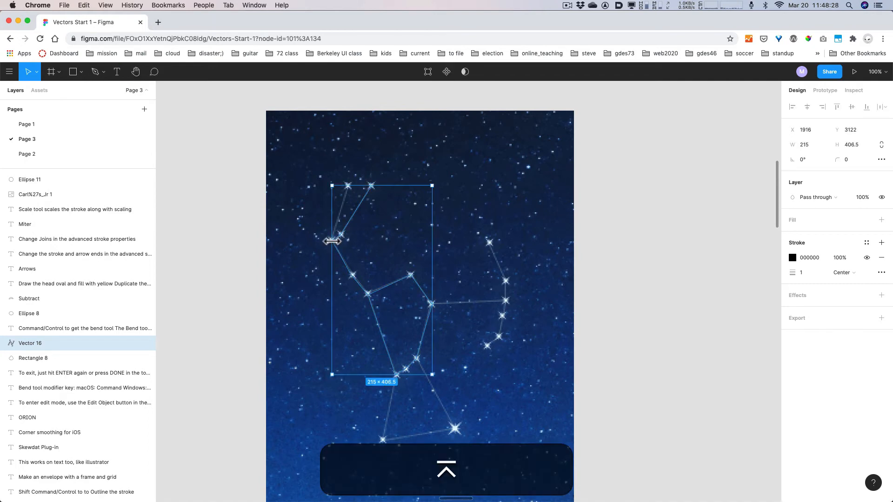
key(Return)
click(332, 240)
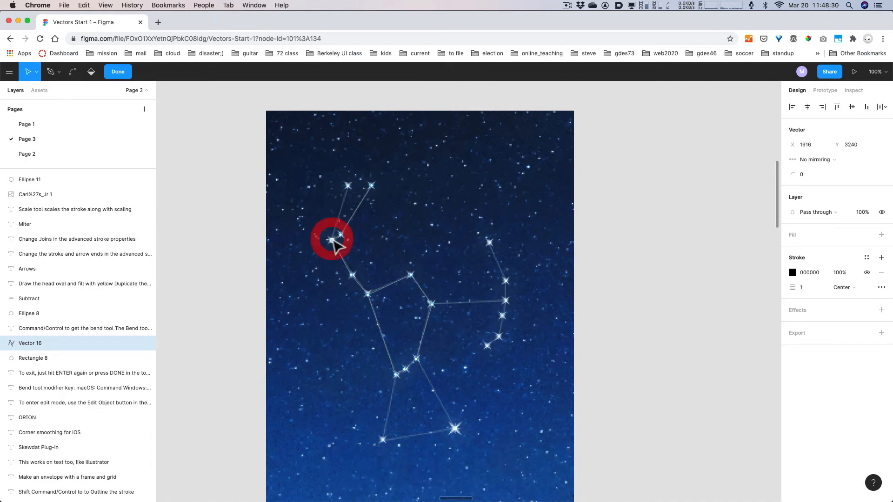
key(p)
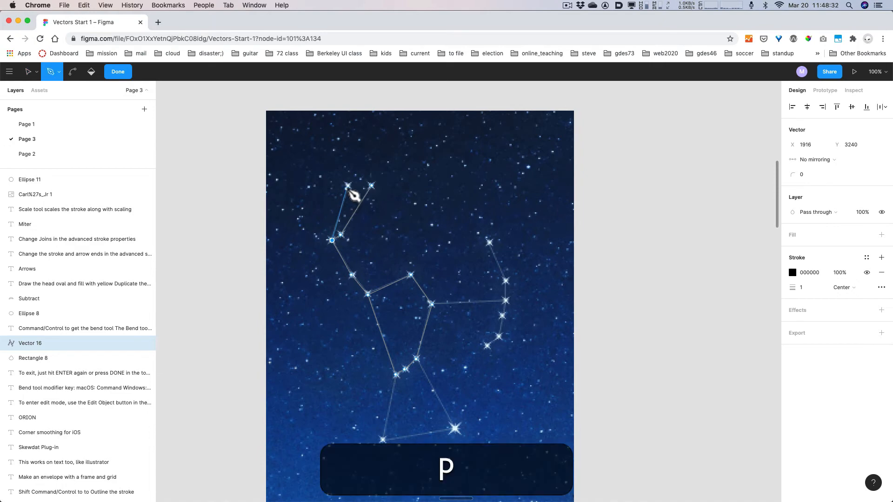
click(347, 185)
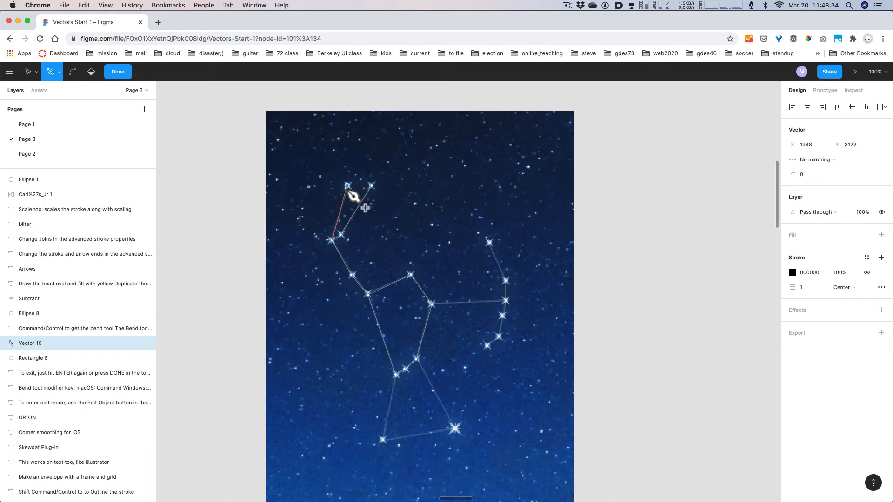
key(Escape)
key(Escape)
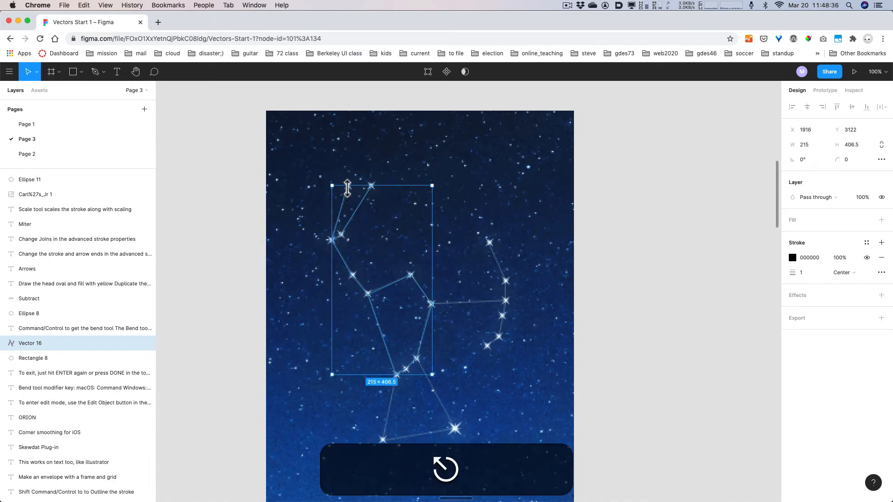
click(801, 274)
- Set the path stroke to 21 and extend it right and up to the top shield star
key(shift+Up)
key(shift+Up)
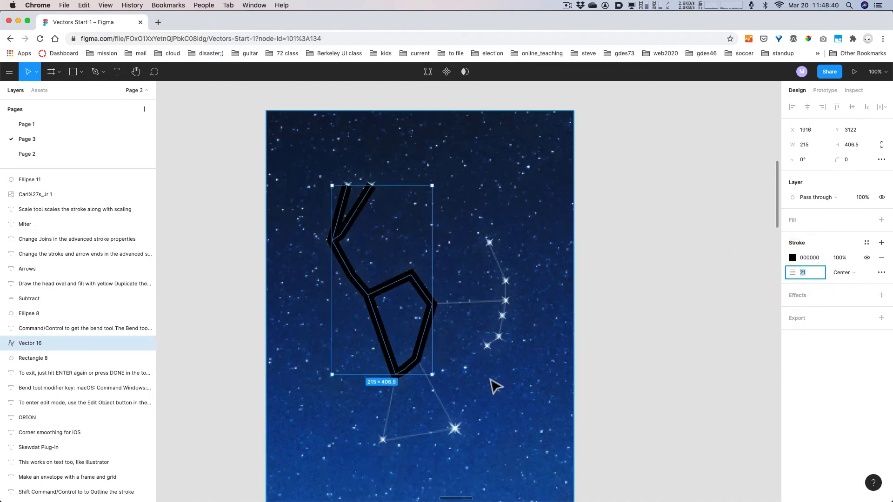
key(Return)
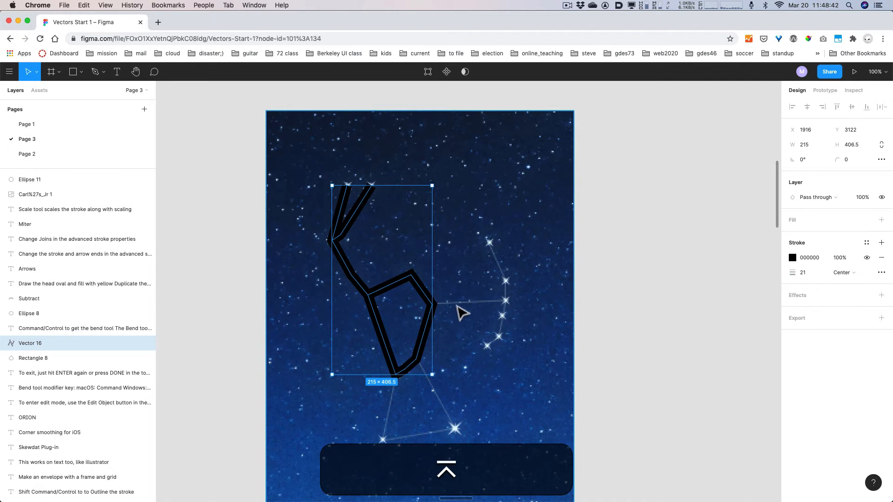
key(Return)
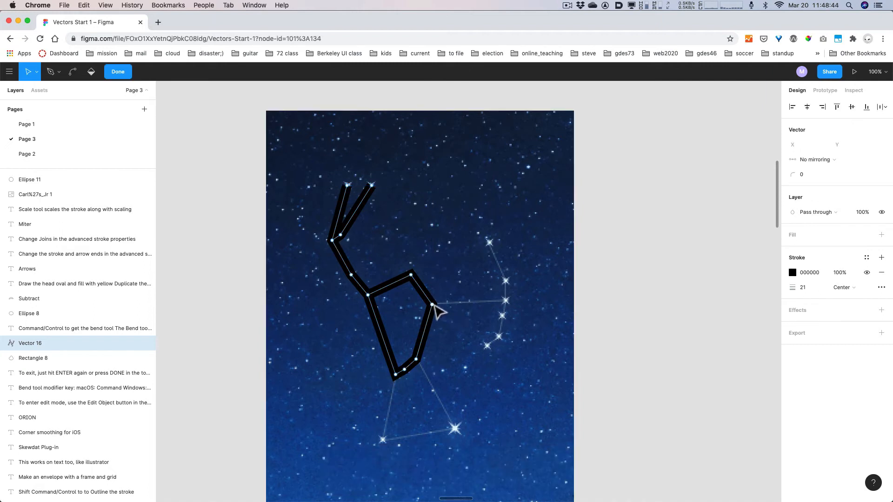
key(p)
click(432, 305)
click(504, 301)
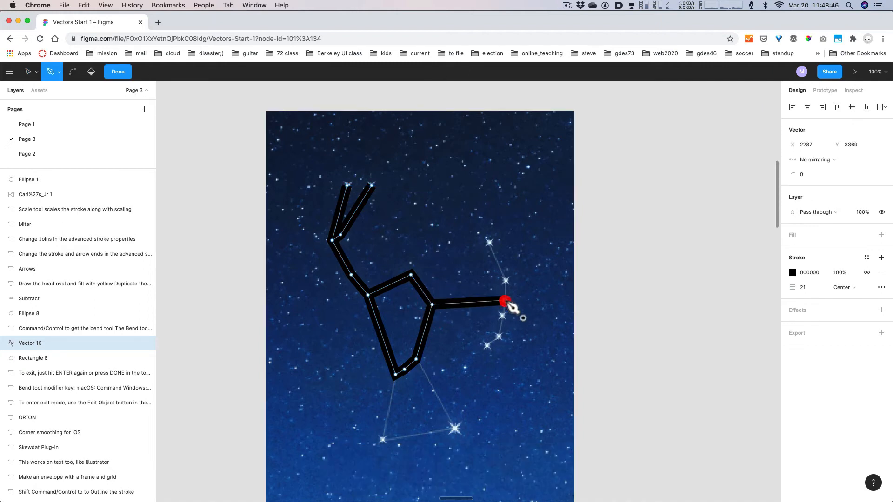
click(504, 281)
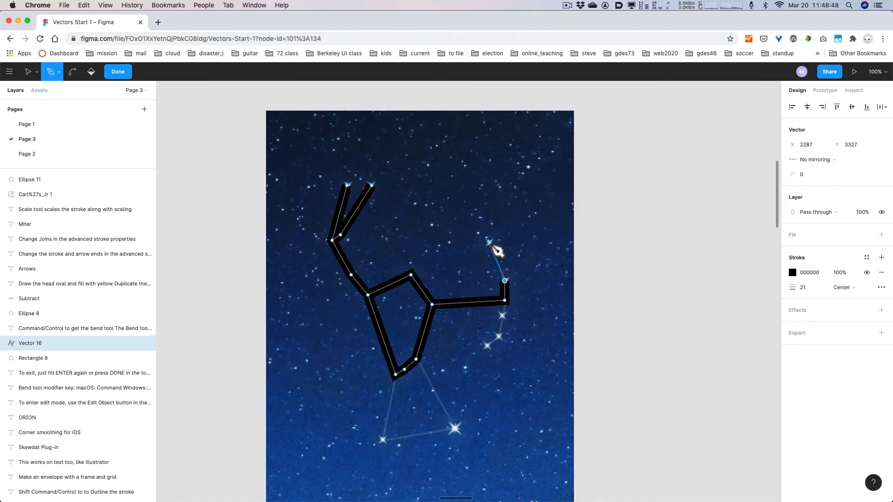
click(490, 243)
key(super+z)
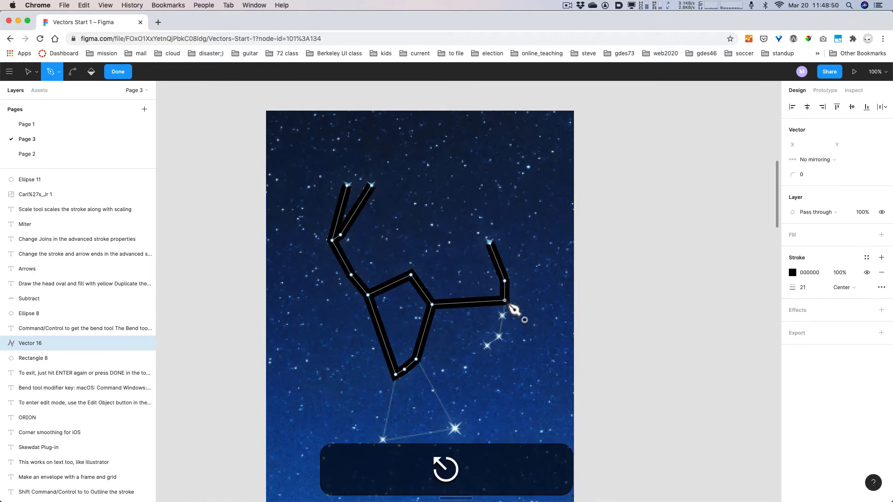
- Draw the shield line from its middle point down to the lowest shield star
click(505, 301)
click(501, 316)
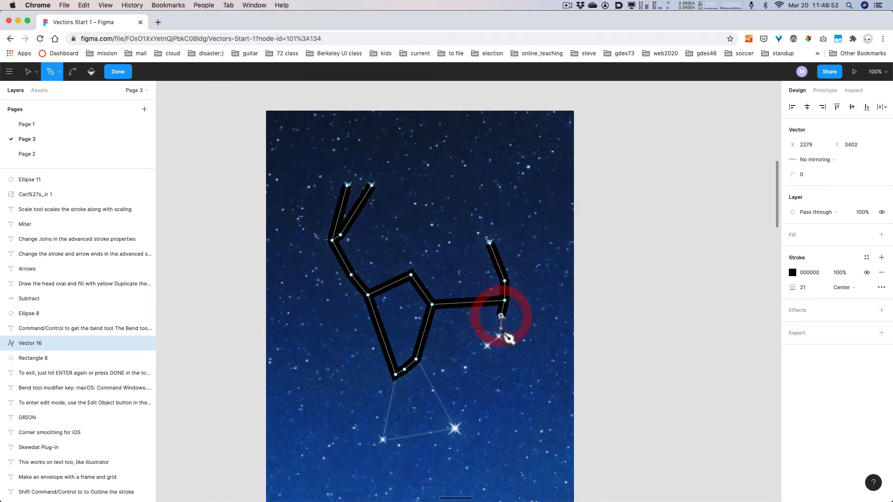
click(500, 338)
click(485, 345)
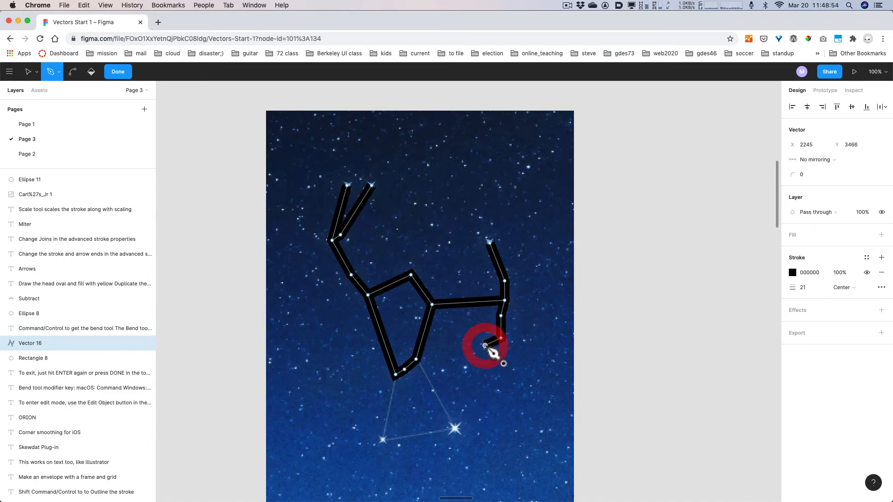
key(super+z)
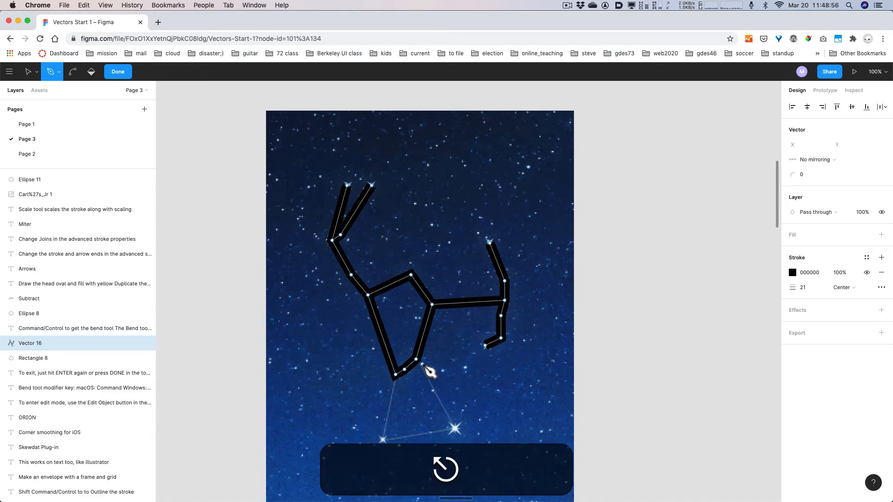
- Add a legs triangle from the lower torso to both foot stars
click(416, 359)
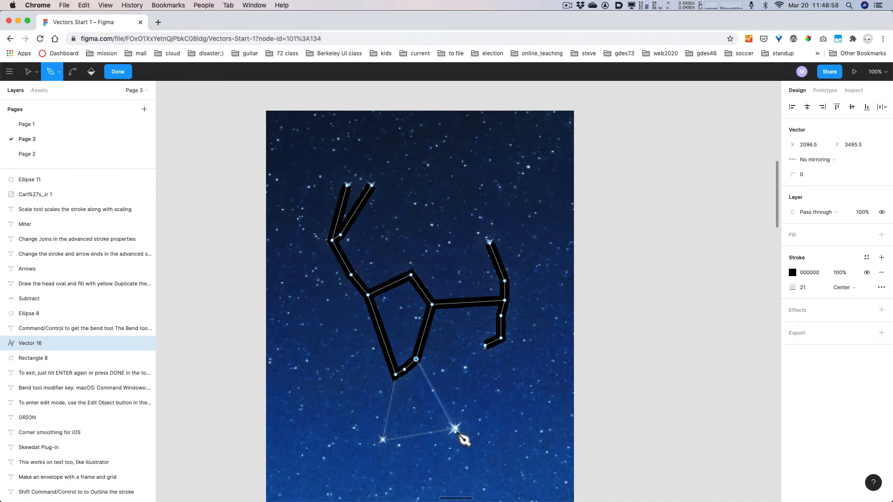
click(458, 432)
click(383, 440)
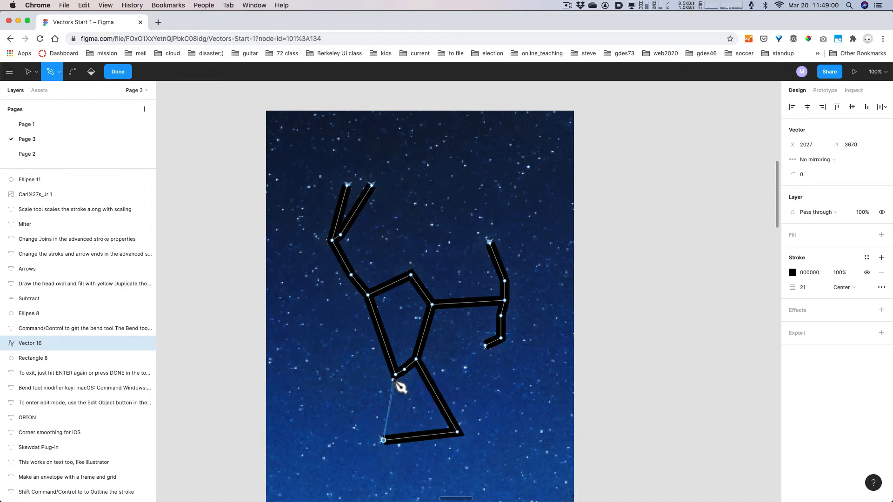
click(395, 375)
key(Escape)
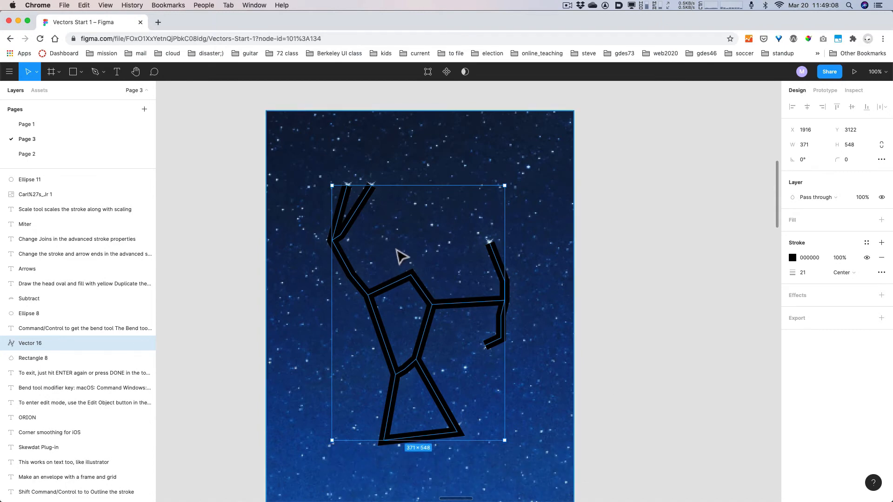
- Duplicate the Orion figure to the right of the starry image and give it a red D44A4A fill
super+scroll(465, 309, down, 10)
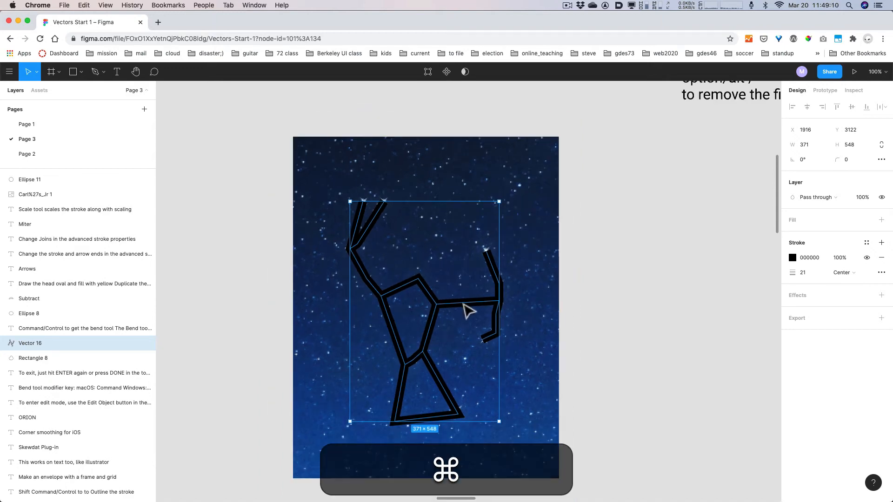
click(614, 305)
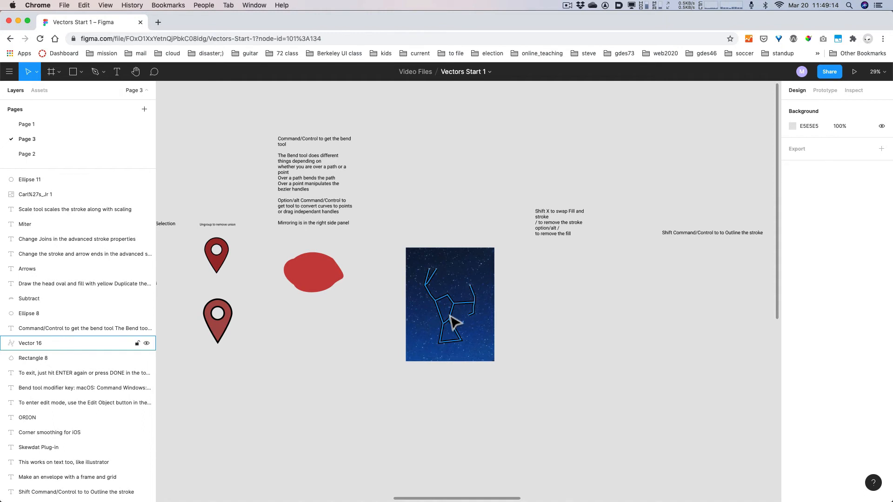
alt+drag(452, 321, 553, 320)
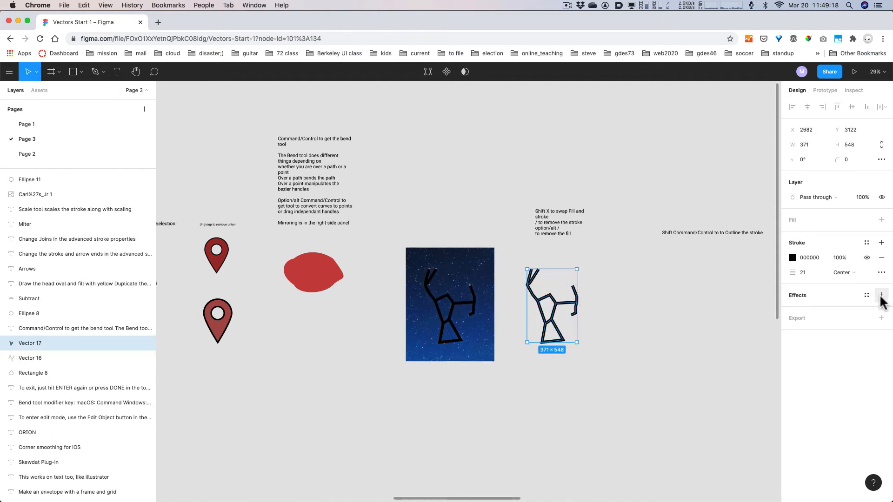
click(881, 221)
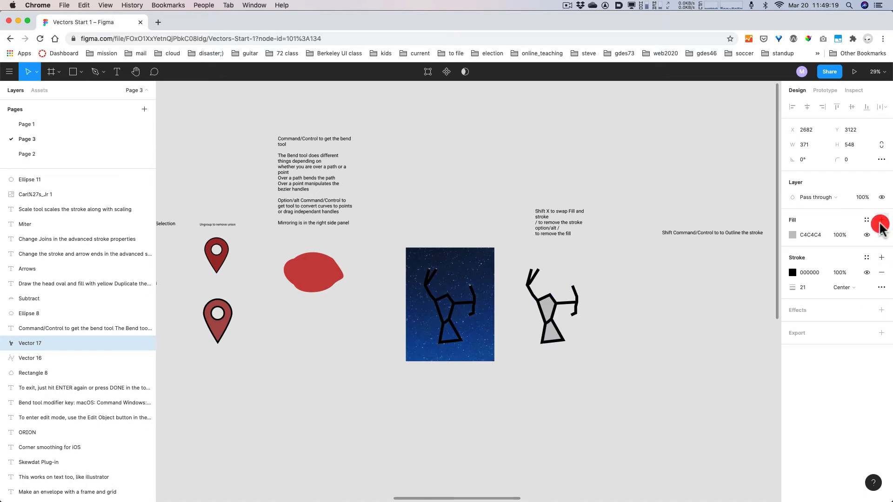
click(792, 235)
click(747, 263)
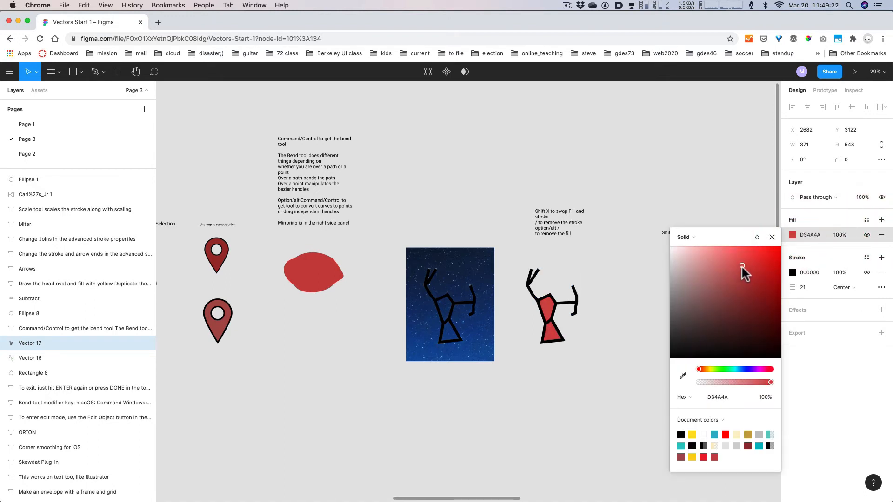
click(742, 266)
click(770, 237)
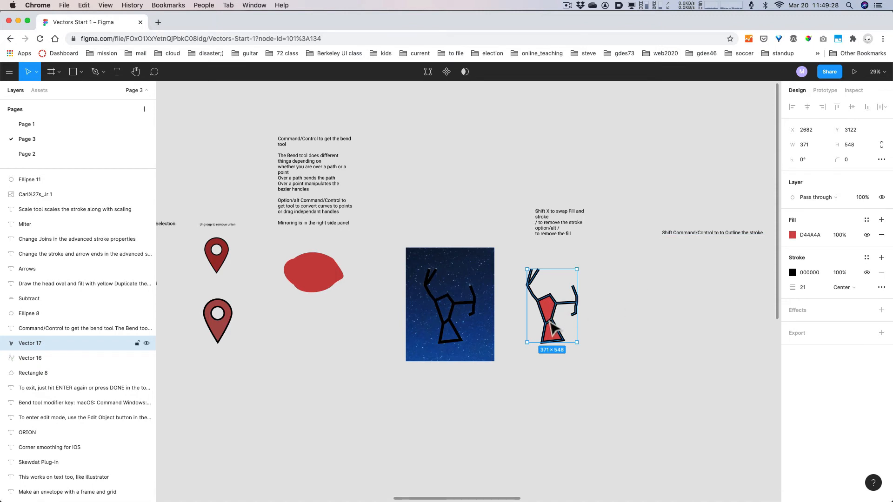
- Swap fill and stroke back and forth with Shift+X, ending on red fill with black stroke
key(shift+x)
key(shift+x)
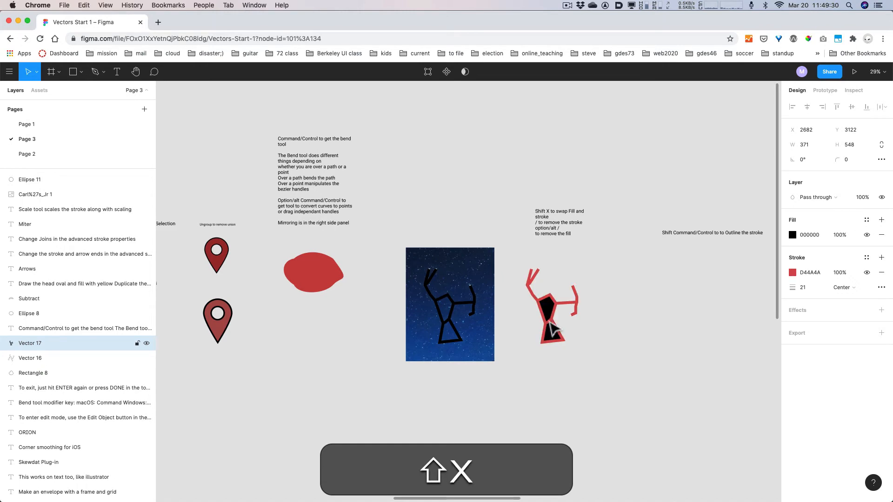
key(shift+x)
scroll(551, 328, up, 5)
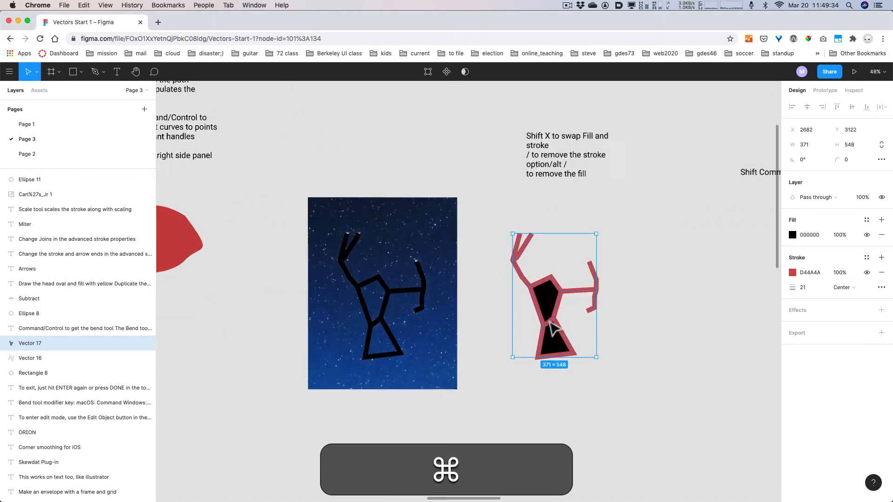
key(super+shift+x)
key(shift+x)
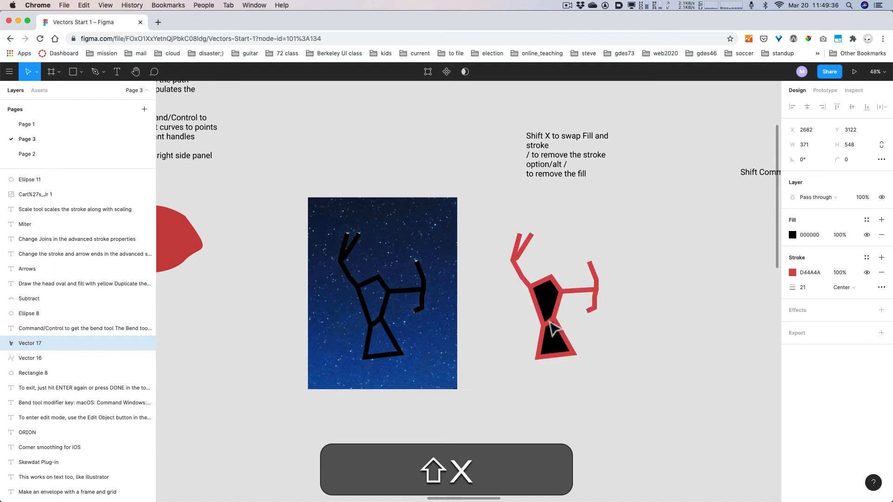
key(shift+x)
key(shift+x)
key(shift+x)
key(shift+x)
key(shift+x)
key(shift+x)
key(shift+x)
key(shift+x)
key(shift+x)
key(shift+x)
key(shift+x)
key(shift+x)
key(shift+x)
key(shift+x)
key(shift+x)
key(shift+x)
key(shift+x)
key(shift+x)
key(shift+x)
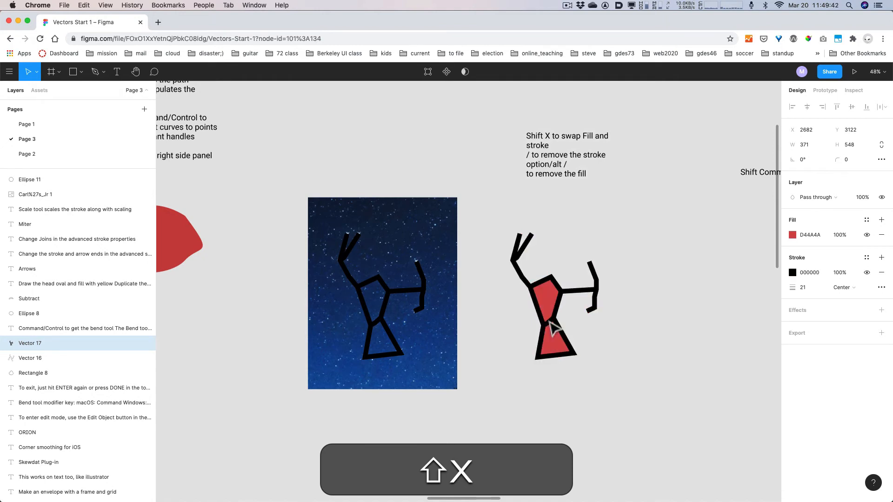
key(shift+x)
key(shift+x)
- Pan the canvas toward open space on the right
key(space)
mouse_move(689, 343)
mouse_down()
mouse_move(646, 356)
mouse_move(554, 337)
mouse_up()
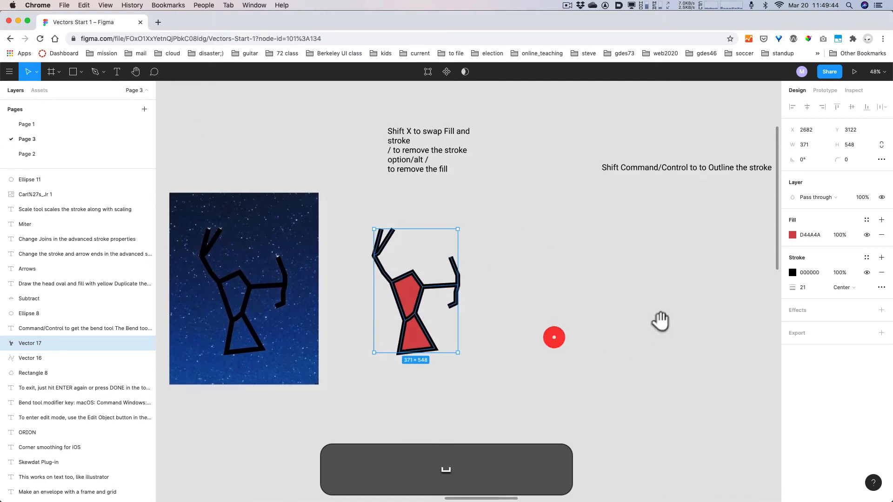
drag(660, 321, 566, 340)
drag(670, 302, 636, 313)
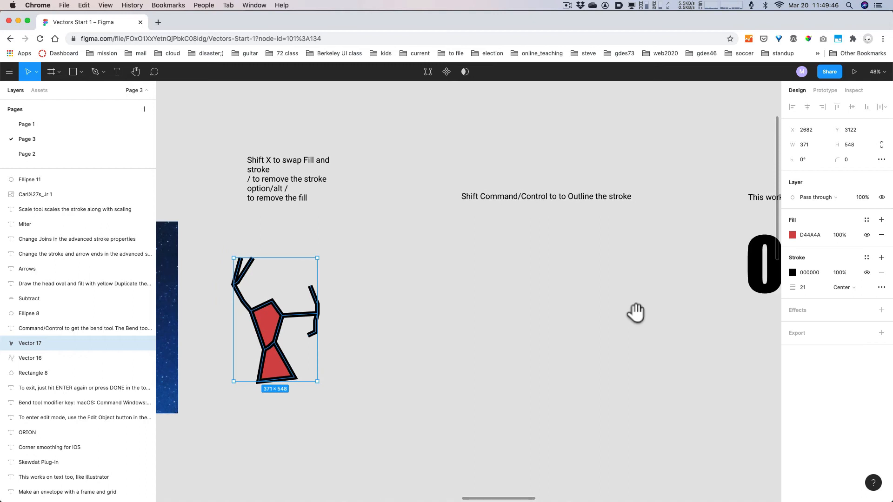
key(space)
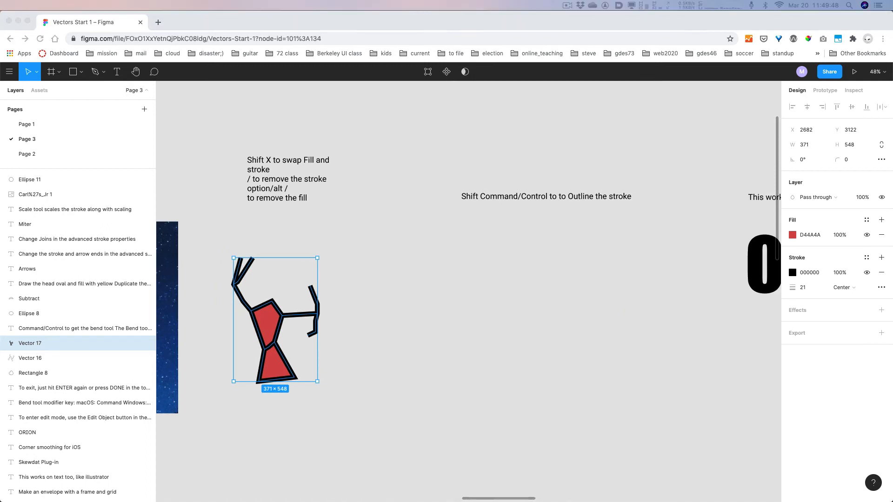
click(519, 331)
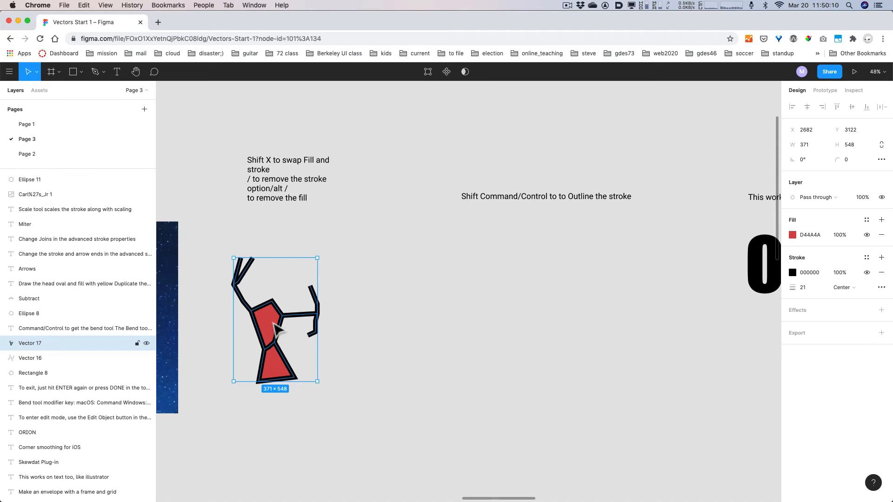
- Duplicate the red figure to the right, enlarge it proportionally to 573×846, and reposition it
drag(276, 328, 540, 326)
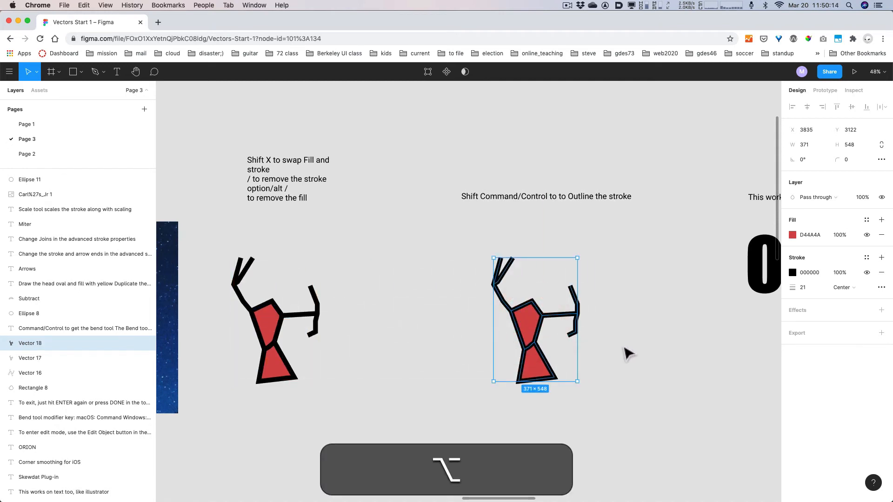
drag(578, 381, 623, 423)
drag(543, 361, 524, 335)
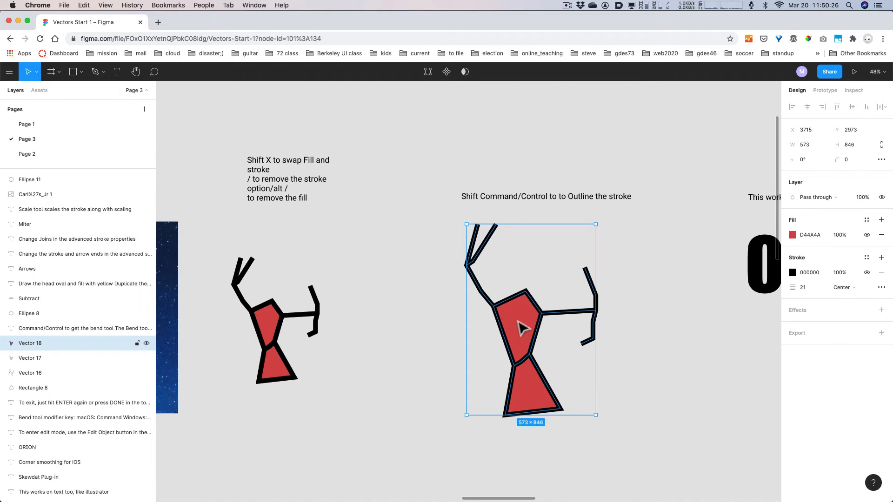
- Outline the enlarged copy's stroke into a separate Vector 18 (Stroke) shape
right_click(519, 323)
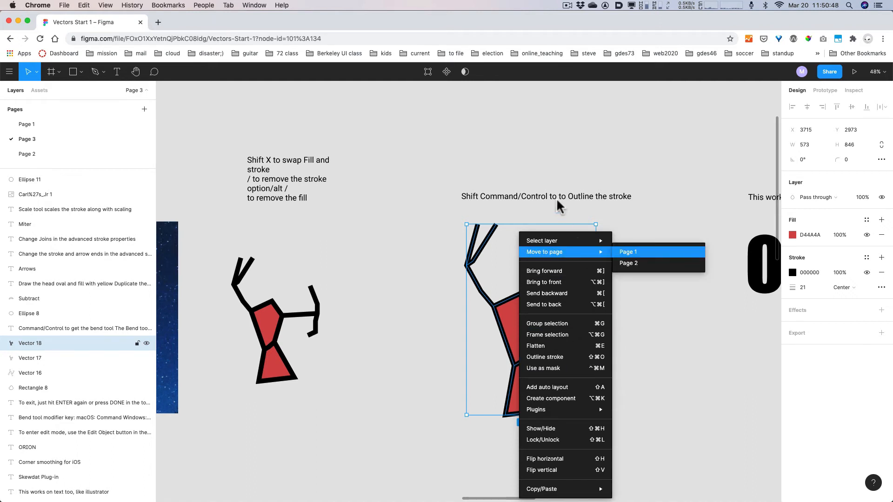
click(576, 357)
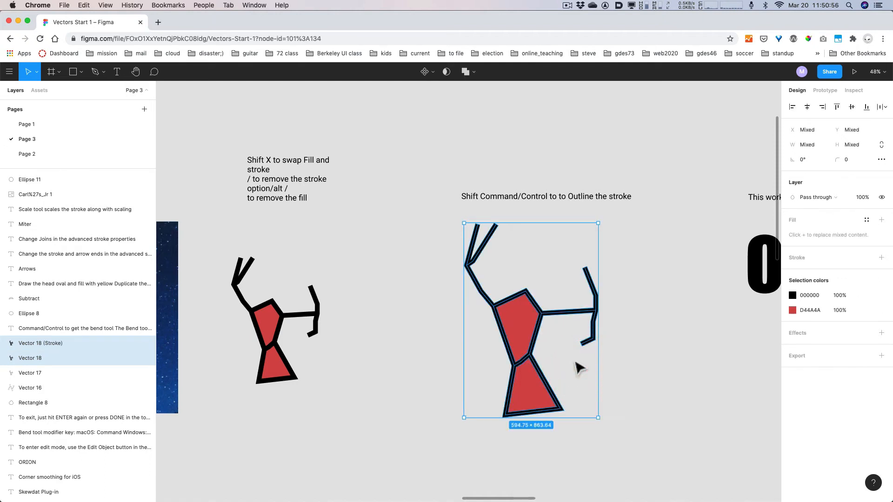
key(Return)
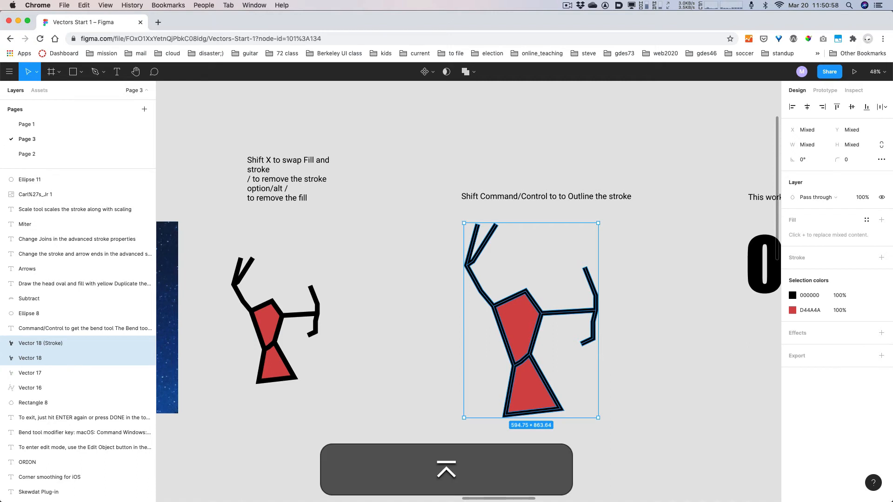
- Inspect the editable points of the outlined right figure and the smaller left figure
click(650, 354)
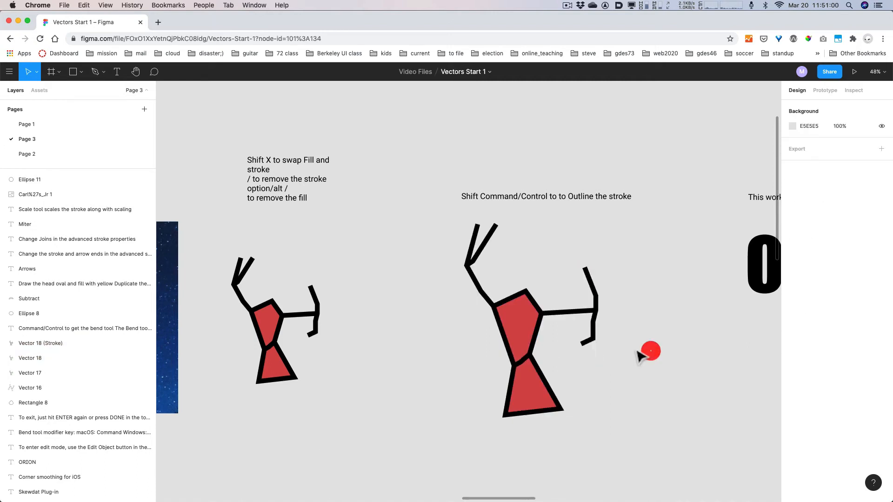
click(536, 342)
key(Return)
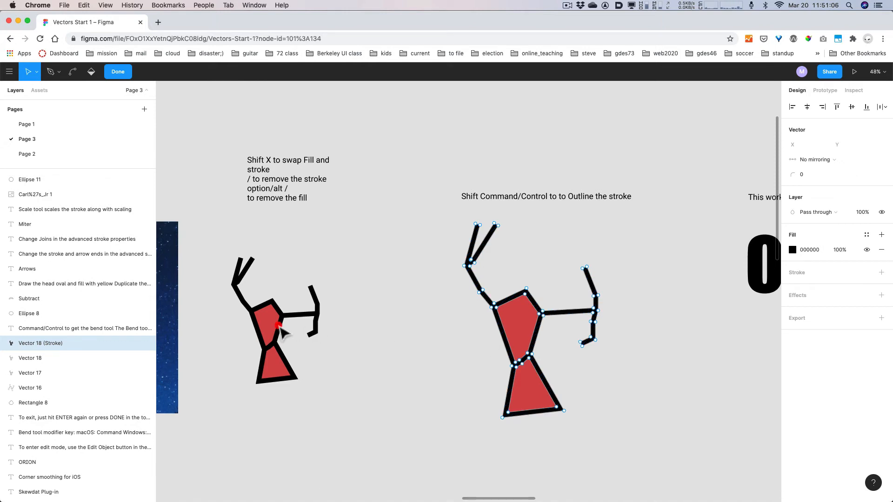
click(281, 331)
key(Escape)
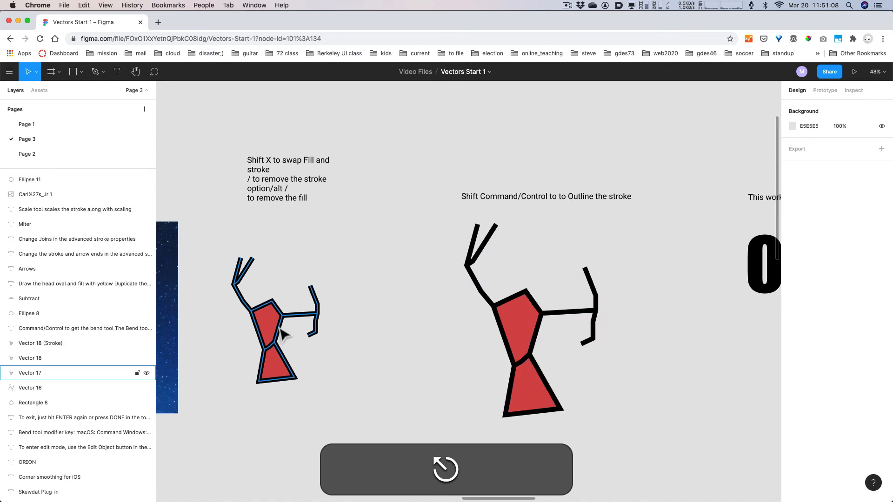
click(282, 333)
key(Return)
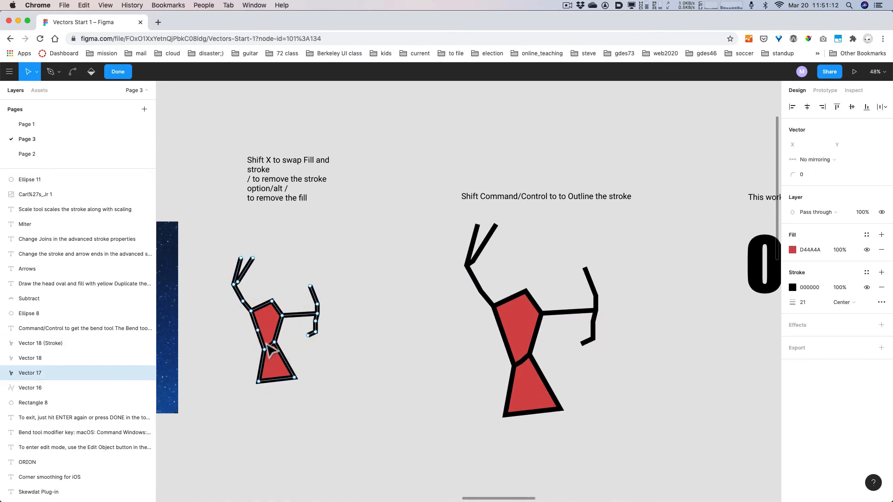
key(Escape)
- Enlarge the left figure proportionally to 633×935, aligning its top with the right figure
key(shift)
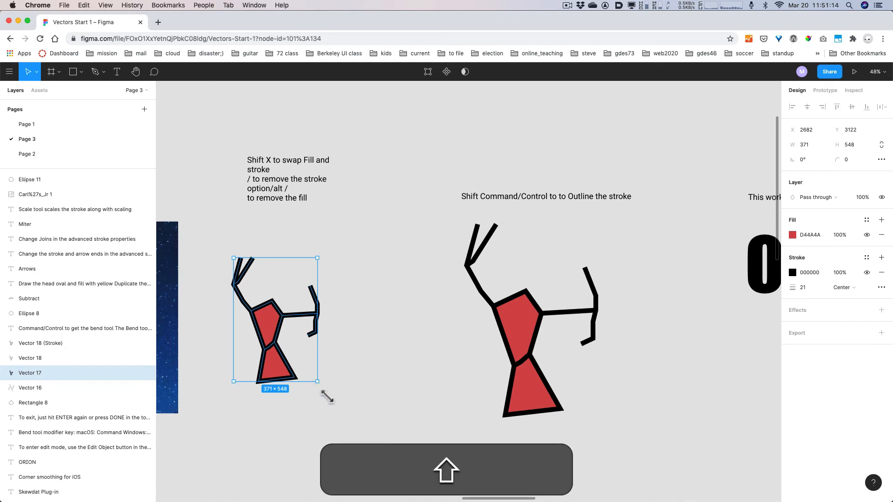
drag(327, 396, 377, 484)
drag(299, 378, 301, 347)
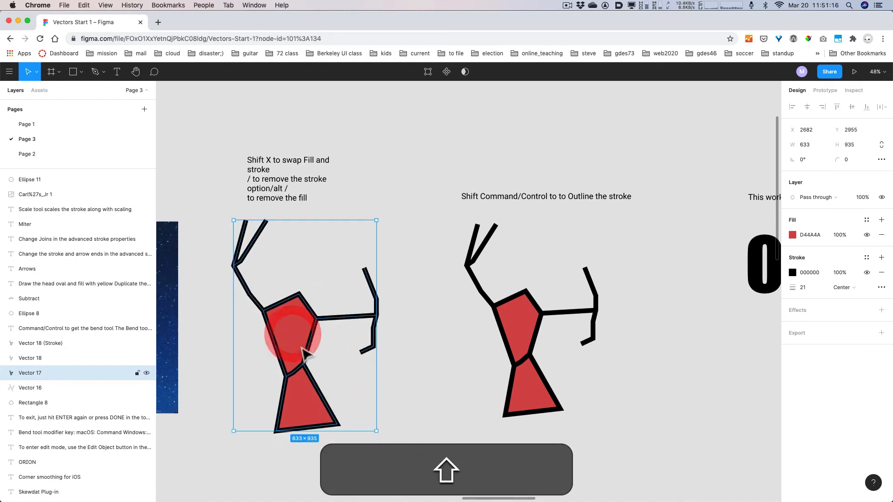
key(Return)
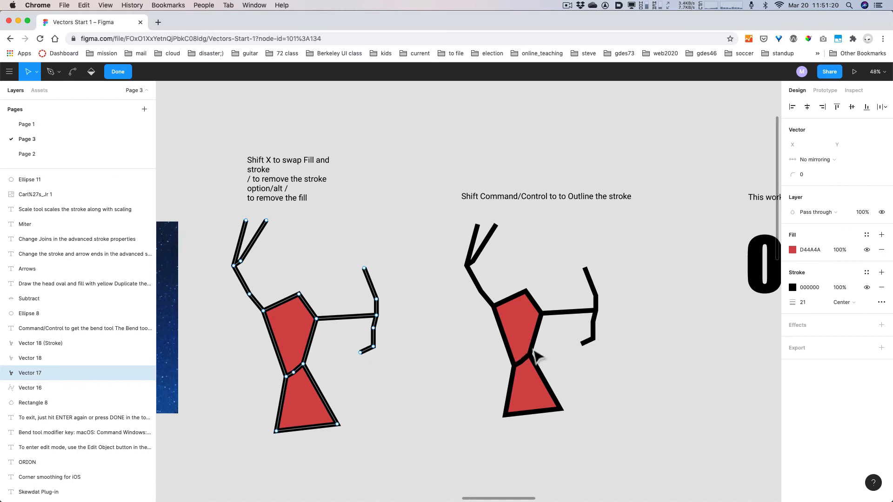
key(Escape)
- Compare the outlined figure's points, then undo the left figure's edits to restore it
click(528, 349)
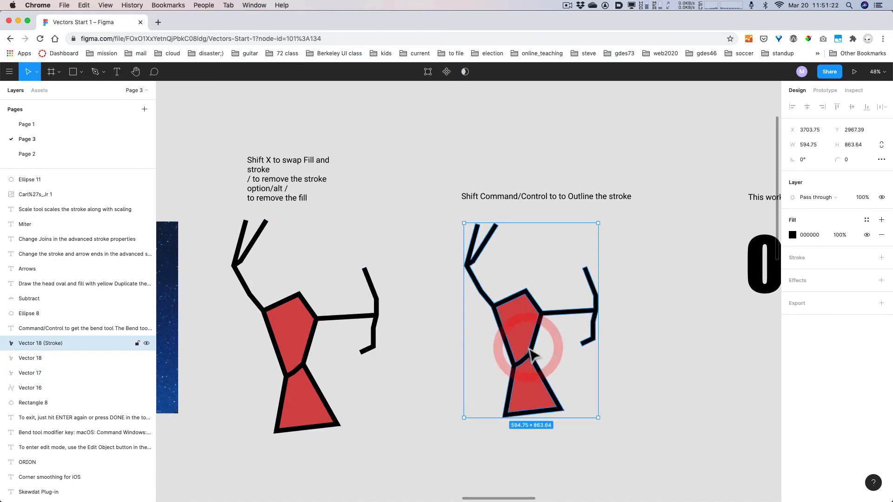
key(Return)
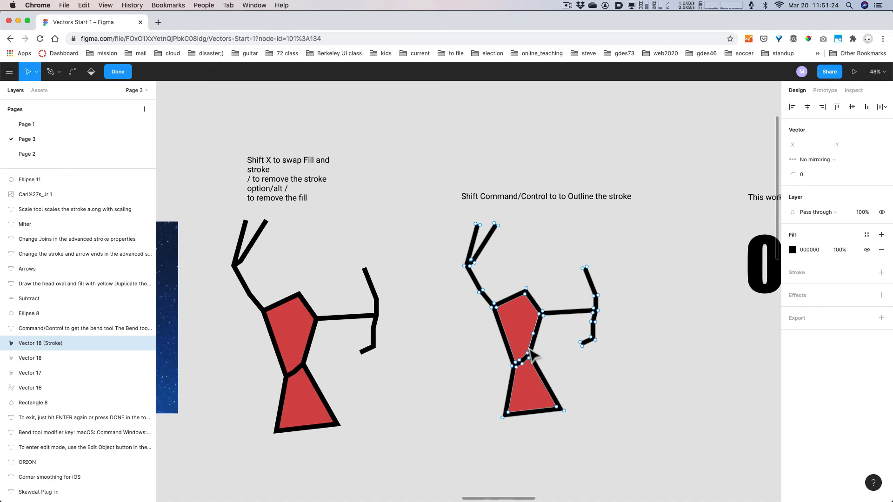
key(ctrl+z)
key(ctrl+z)
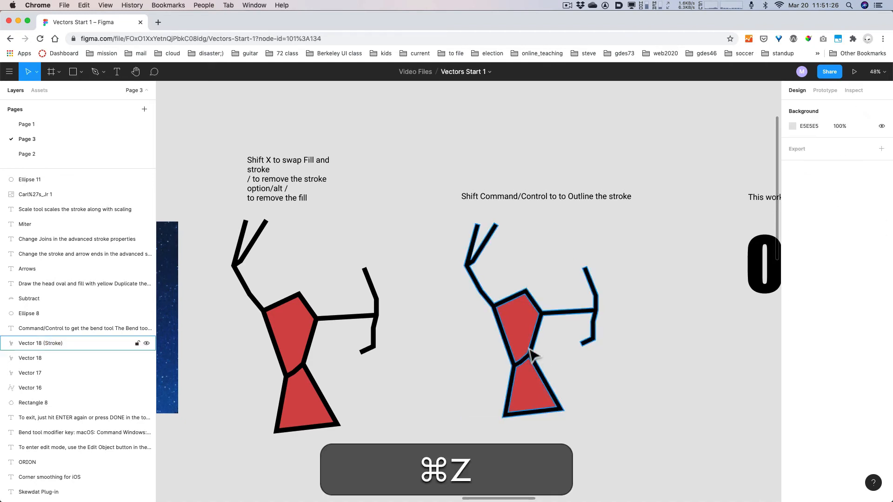
key(ctrl+z)
key(ctrl+z)
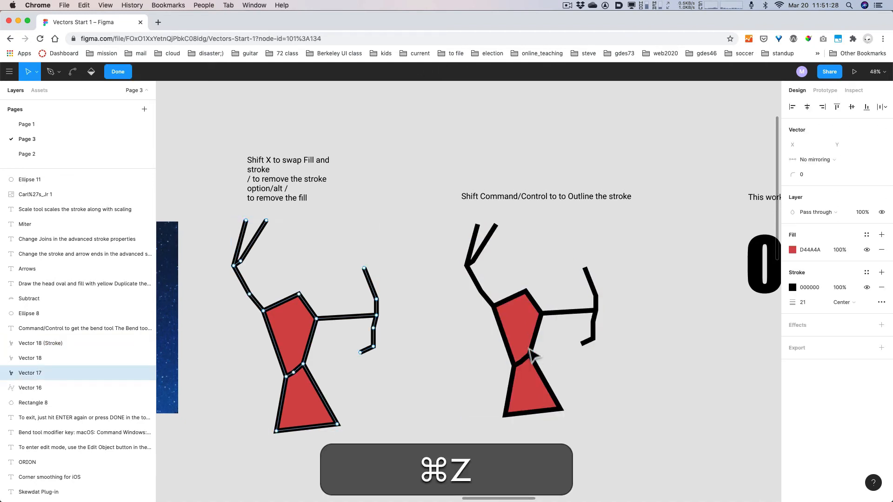
key(Escape)
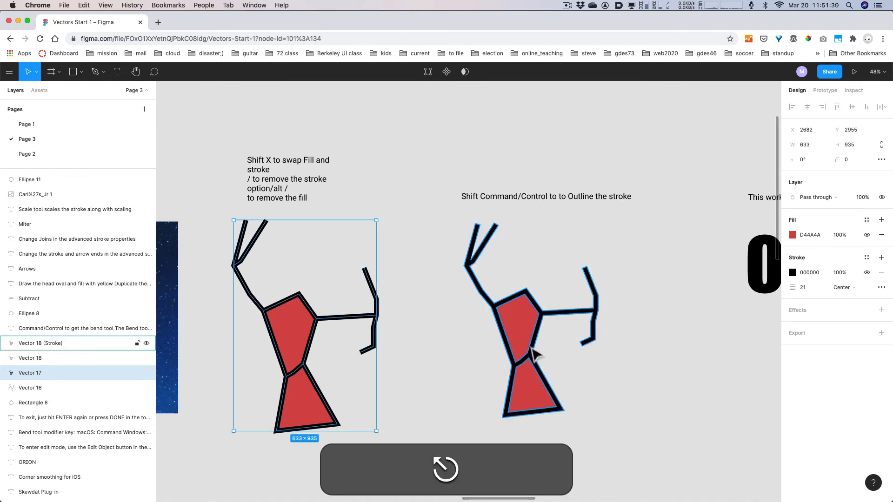
key(ctrl+z)
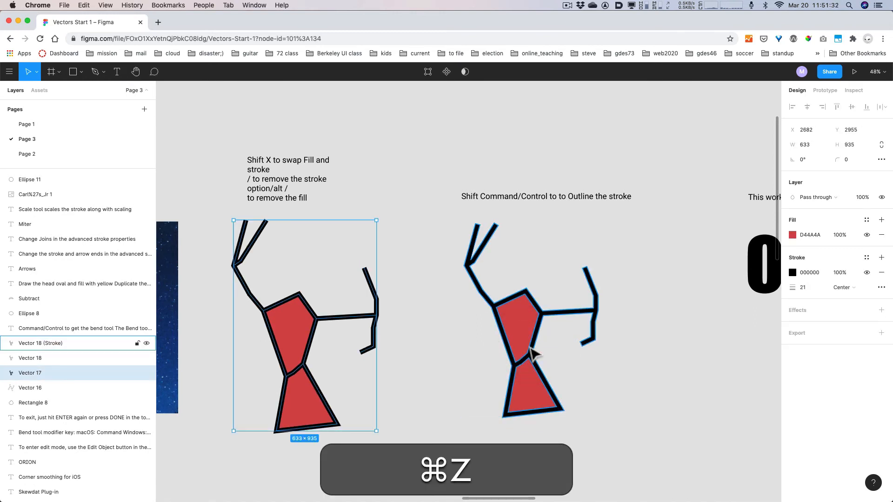
key(ctrl+z)
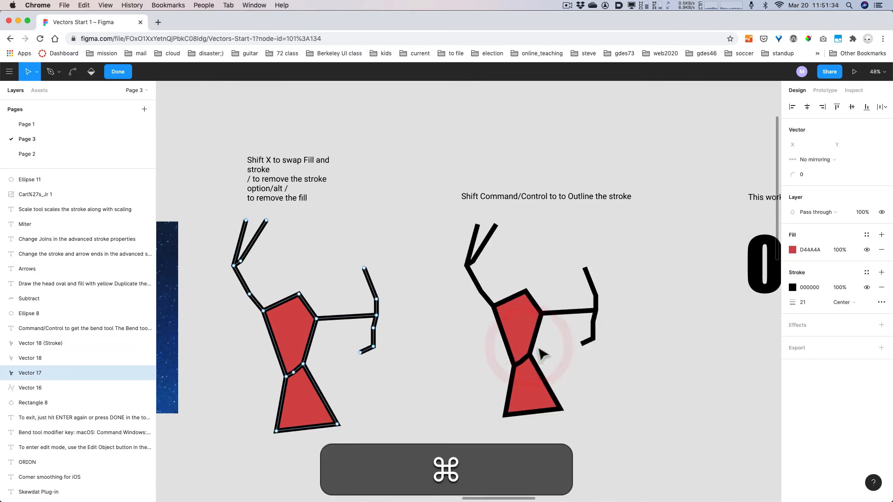
key(ctrl+z)
- In Vector 18 (Stroke), pull the arm-joint point inward and the waist point downward
click(532, 353)
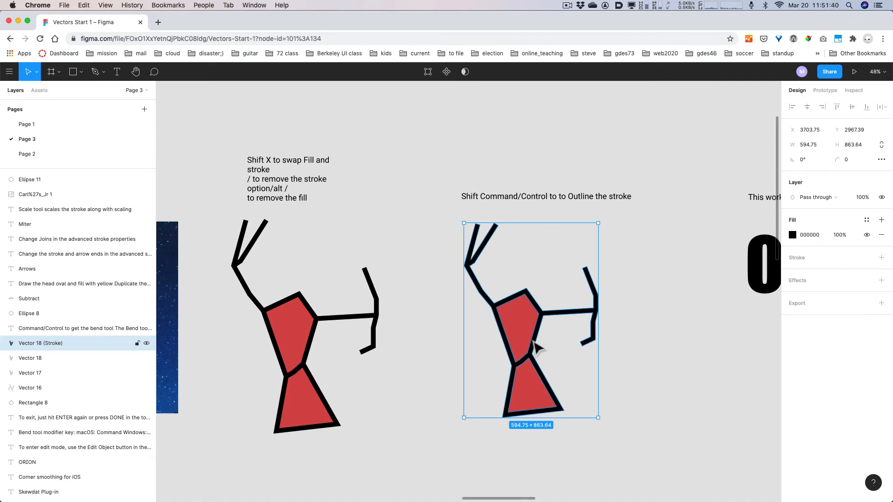
key(Return)
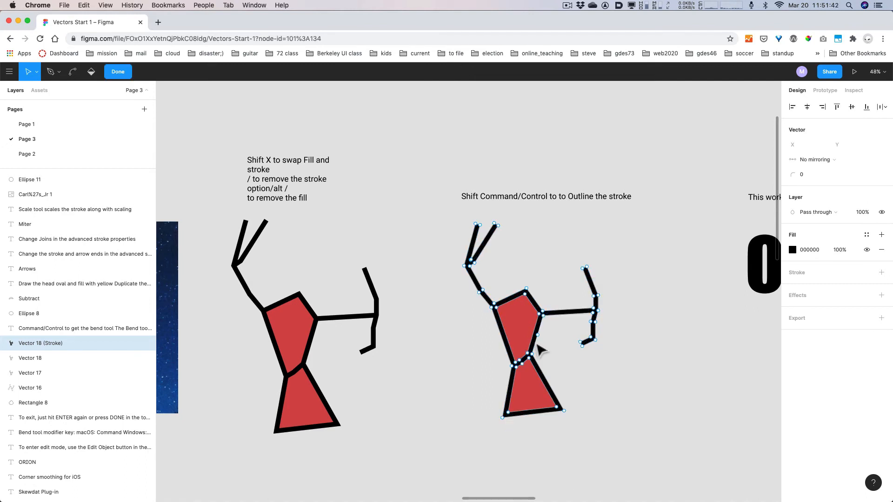
key(super)
scroll(539, 347, up, 5)
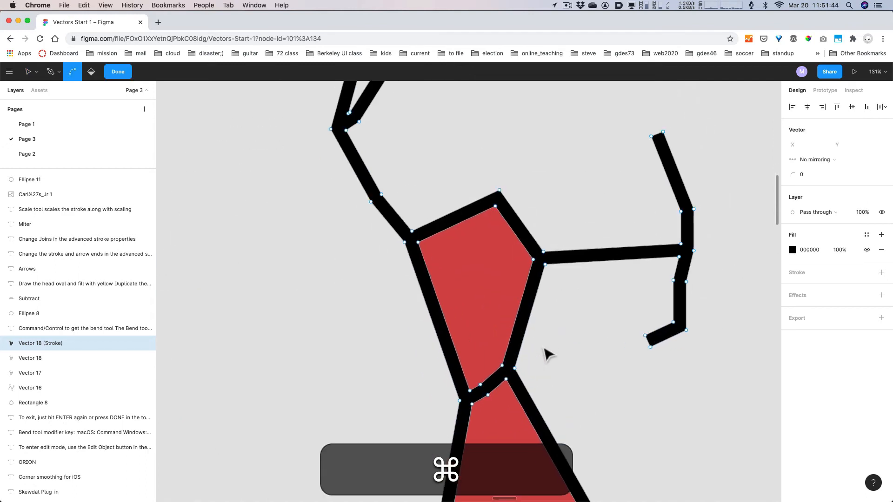
scroll(547, 355, down, 5)
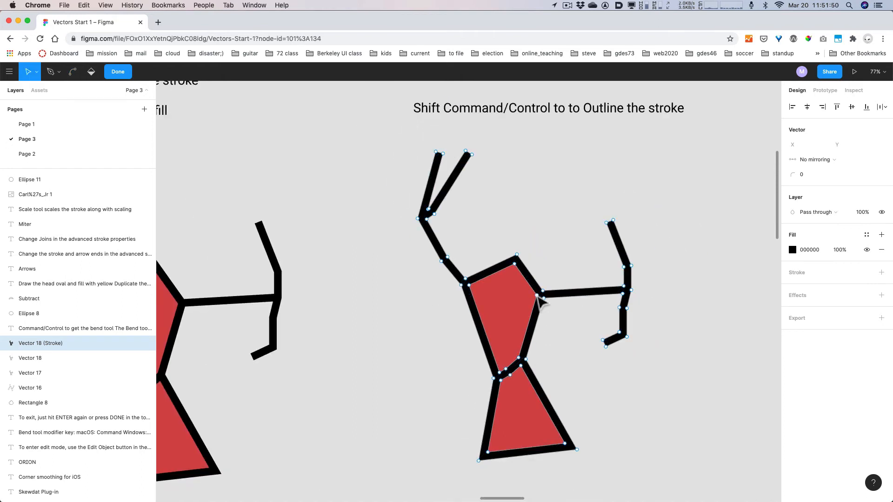
drag(537, 296, 478, 291)
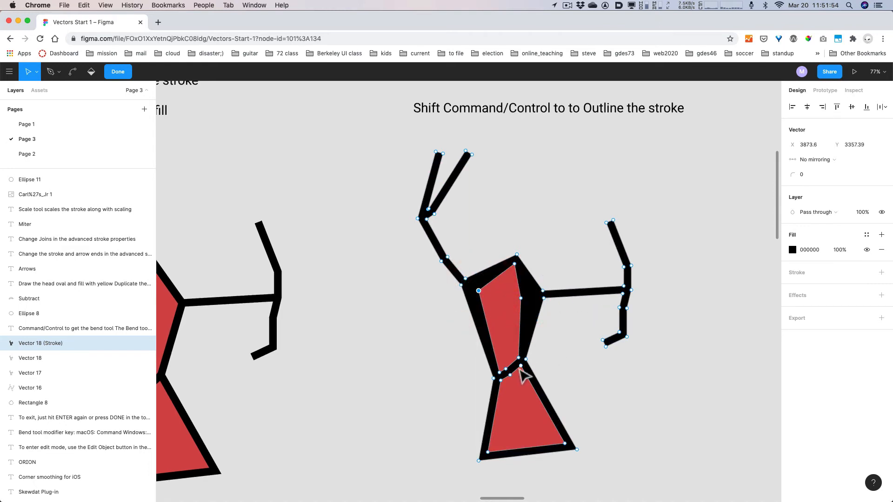
drag(521, 366, 526, 387)
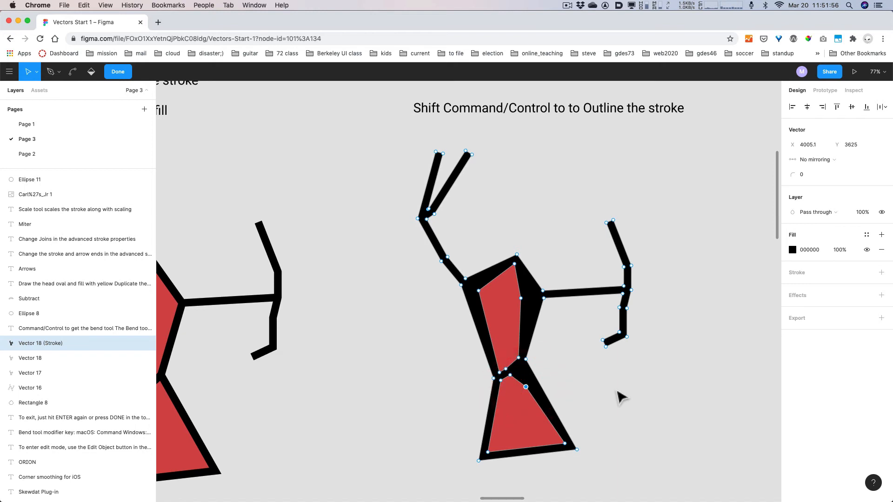
- Zoom out and pan the canvas over to the ORION text
key(alt)
scroll(651, 394, down, 5)
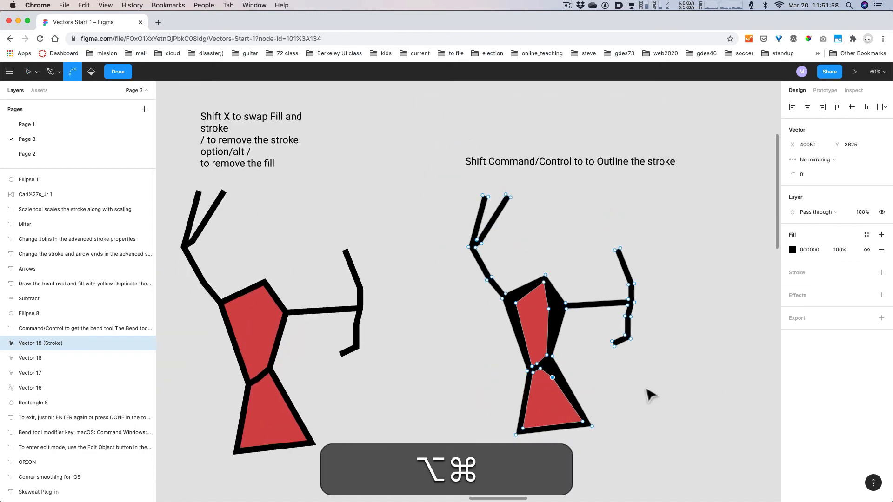
key(space)
drag(707, 378, 447, 379)
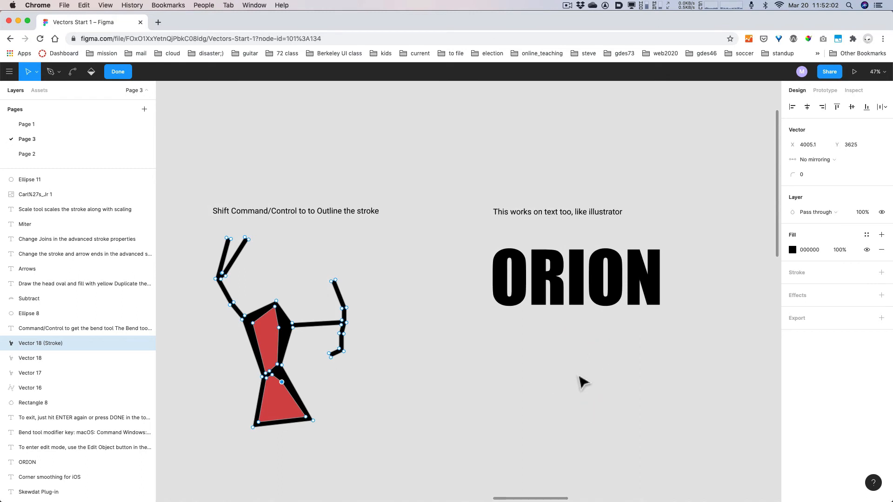
- Duplicate ORION just below the original and convert the copy to outlines for point editing
click(579, 377)
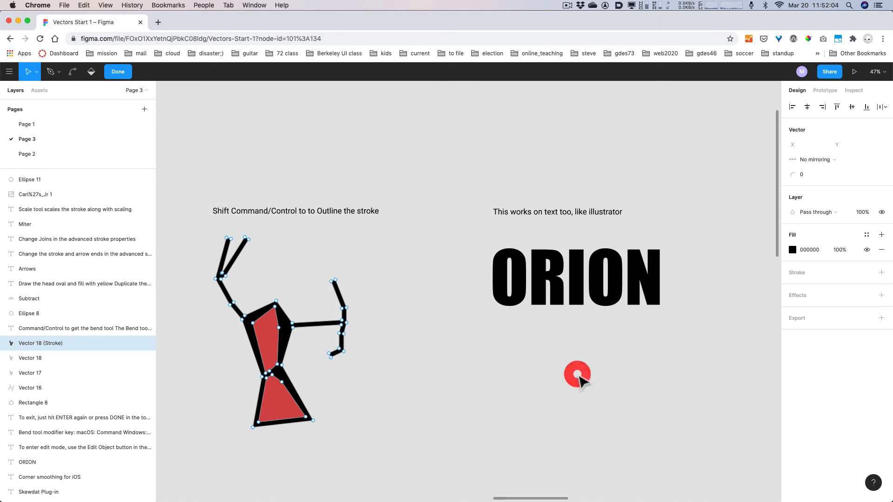
key(Escape)
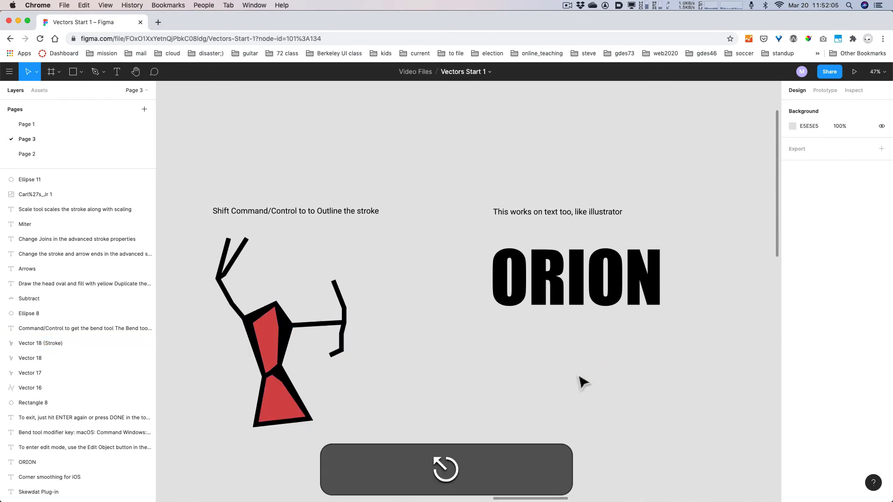
click(576, 303)
drag(576, 302, 576, 403)
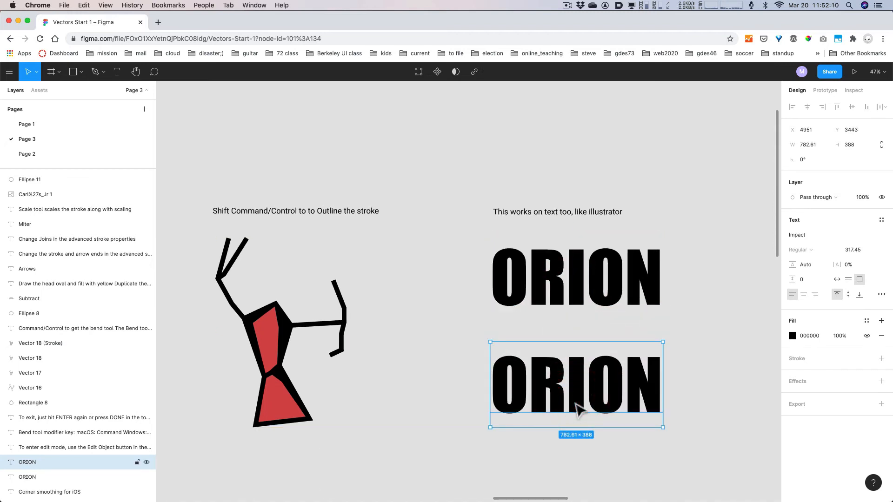
key(shift+super+o)
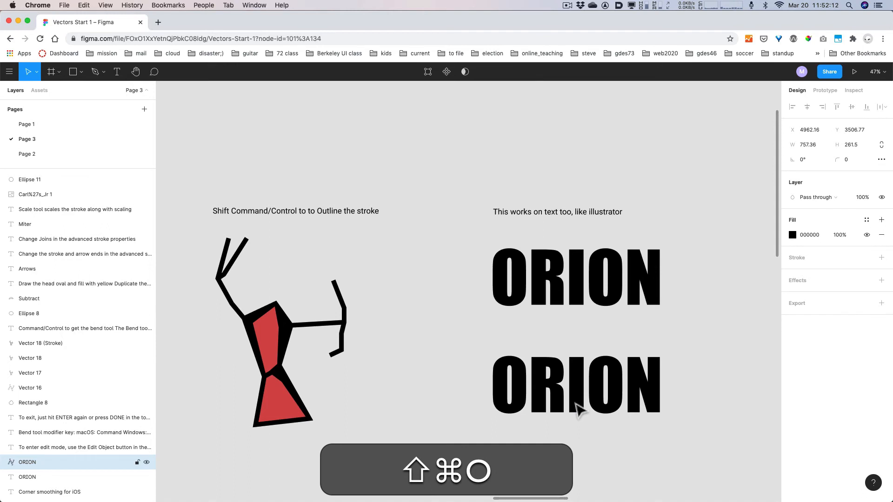
key(Return)
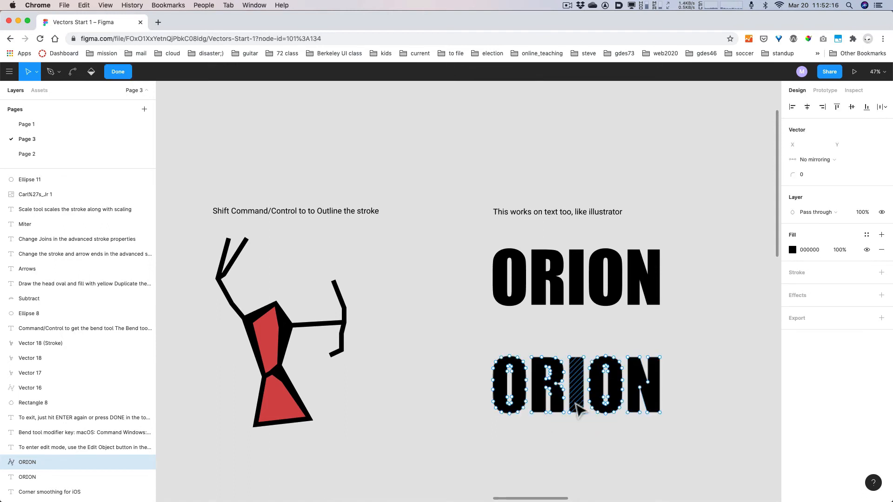
- Try stretching and slanting the I's bottom edge, undoing both attempts
scroll(578, 403, down, 3)
scroll(581, 406, down, 2)
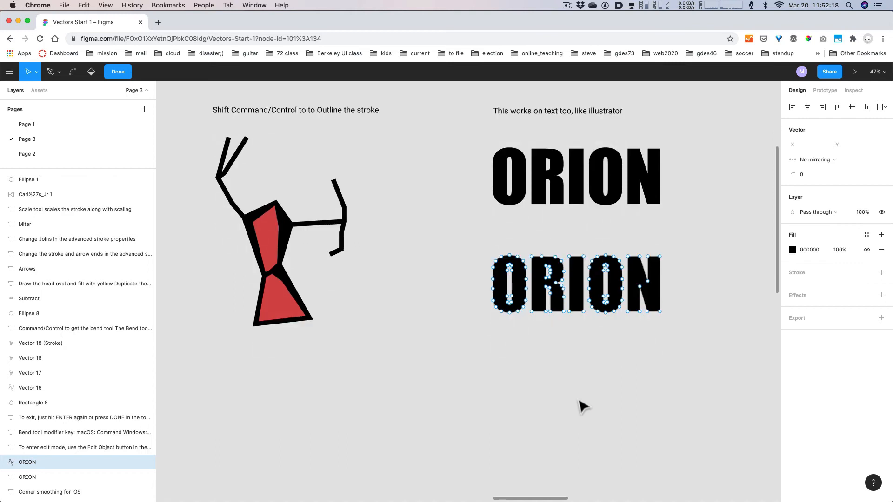
click(575, 312)
click(575, 315)
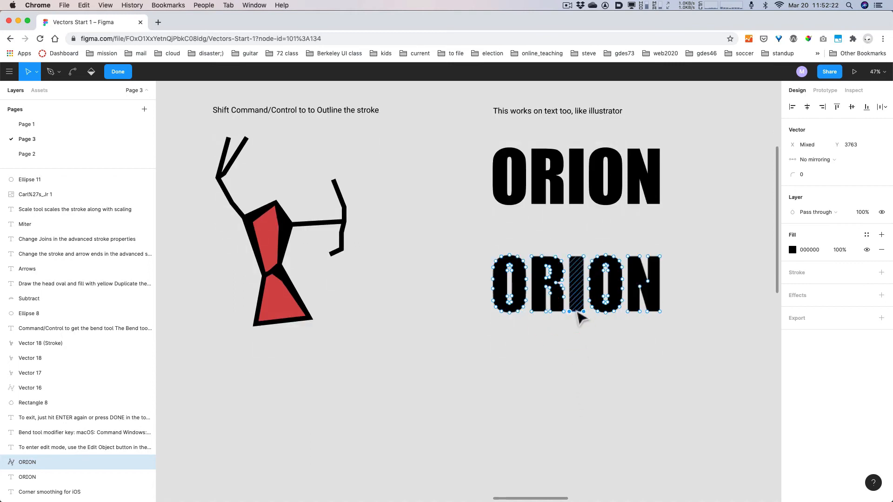
drag(585, 319, 590, 372)
key(super+z)
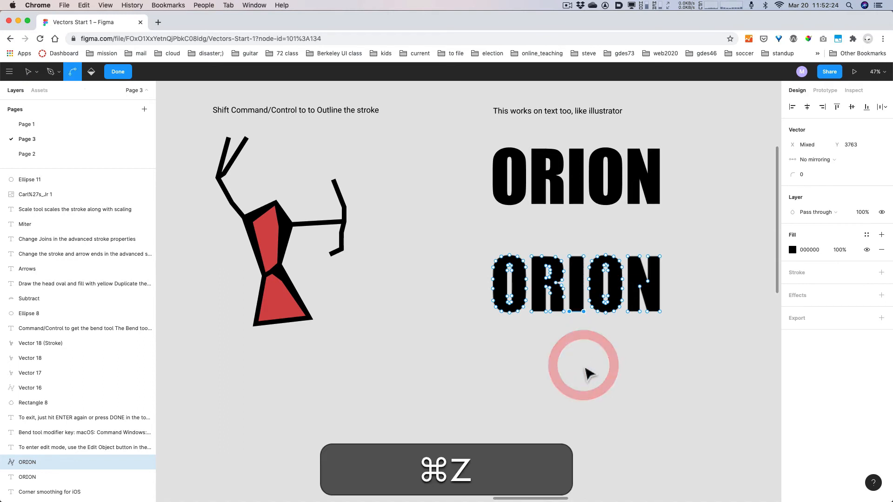
click(584, 352)
drag(583, 312, 586, 440)
key(super+z)
scroll(589, 338, up, 5)
- Stretch the I's bottom far below the word and pull spikes from the O's top-left and N's top-right
drag(376, 161, 341, 93)
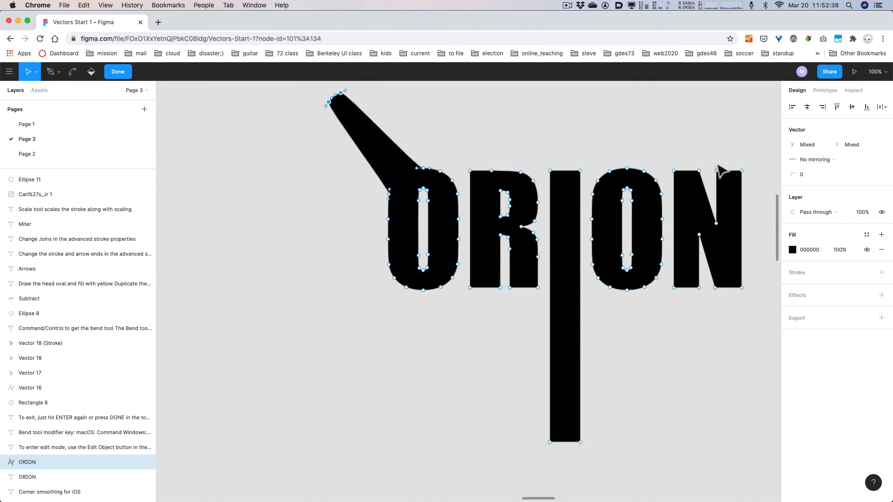
drag(711, 160, 765, 104)
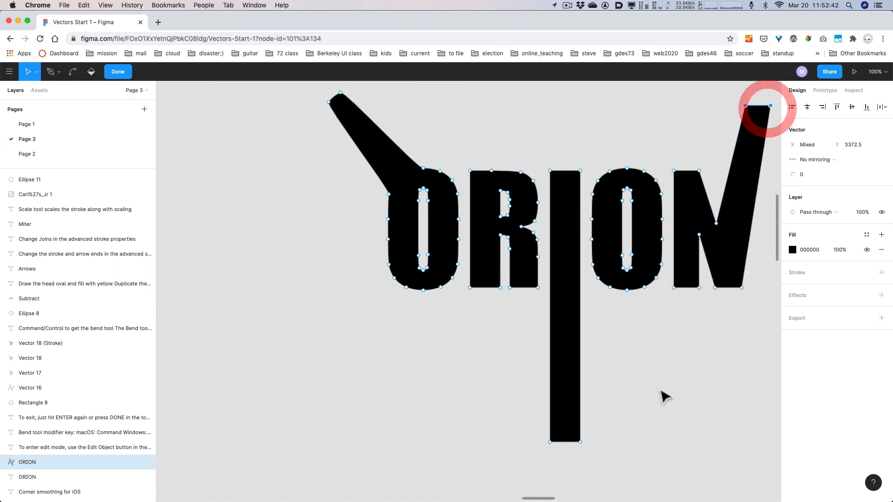
click(665, 398)
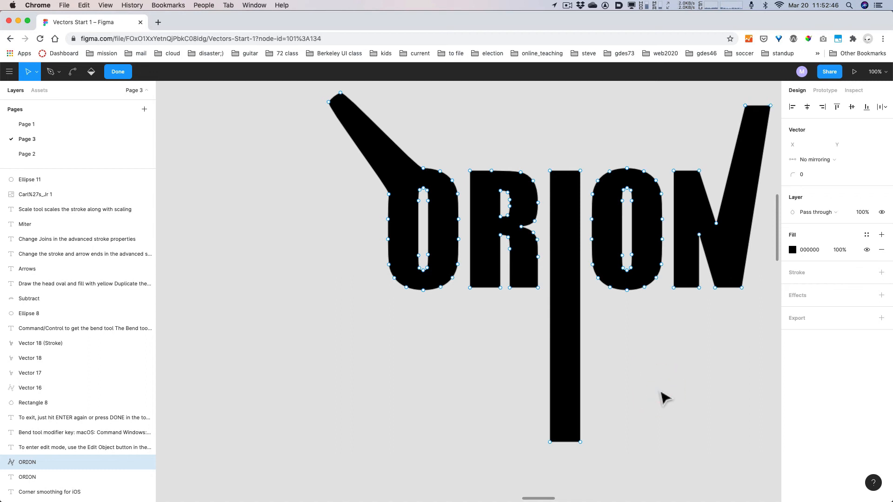
scroll(663, 396, down, 10)
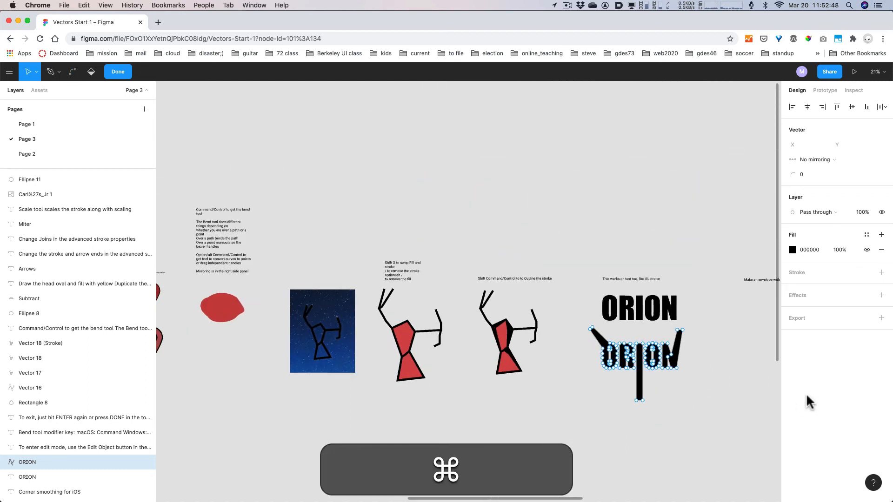
drag(740, 394, 535, 379)
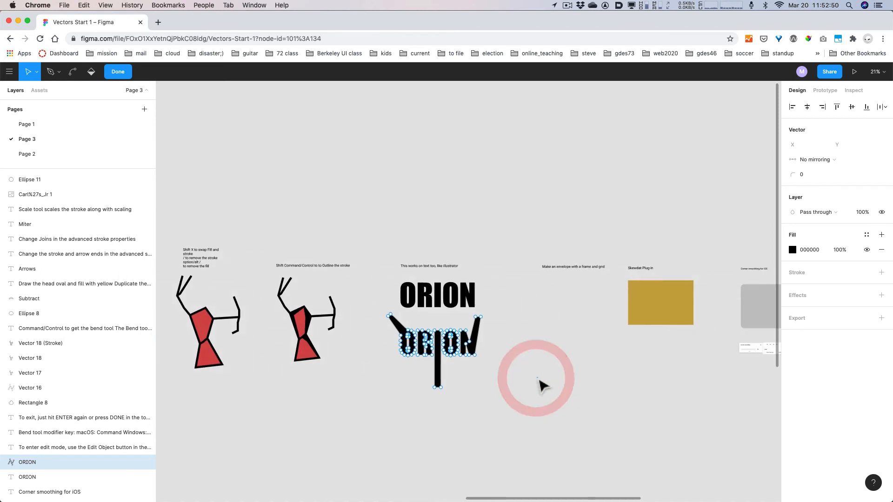
key(Escape)
key(Escape)
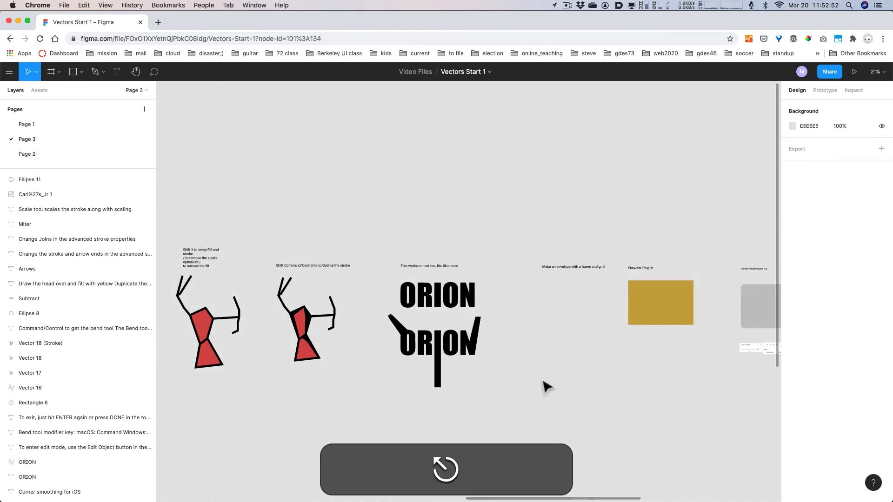
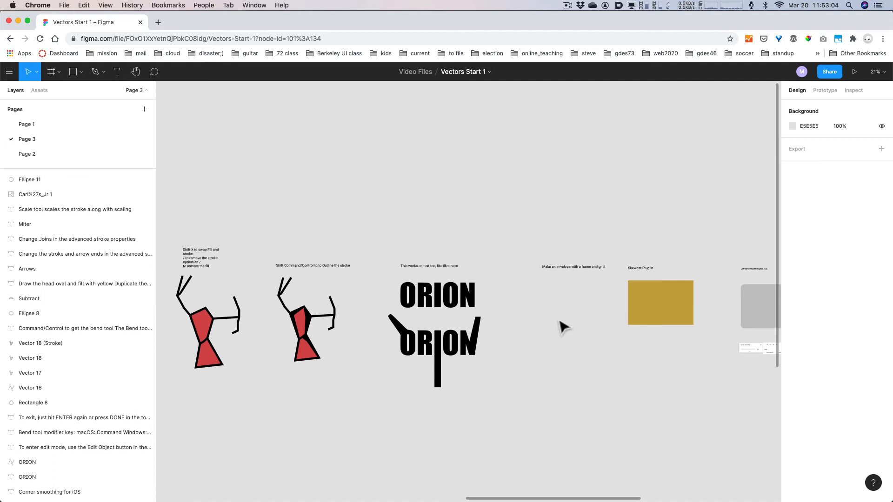
- Draw a new frame, Frame 1 (879 × 524), beneath the envelope note
scroll(567, 358, up, 5)
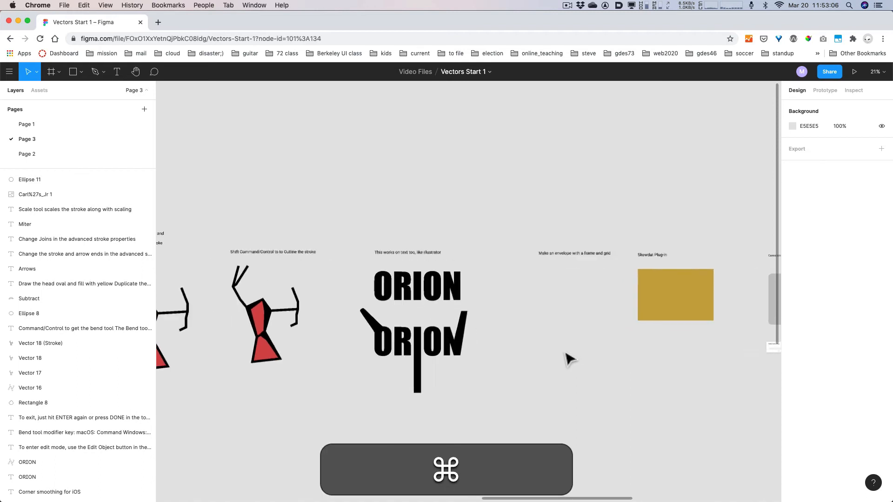
drag(608, 333, 230, 336)
drag(480, 403, 673, 361)
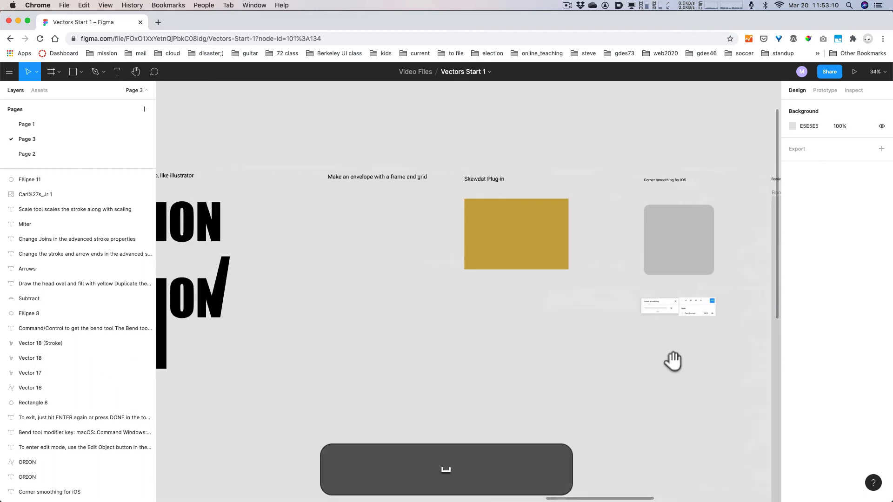
drag(337, 361, 447, 411)
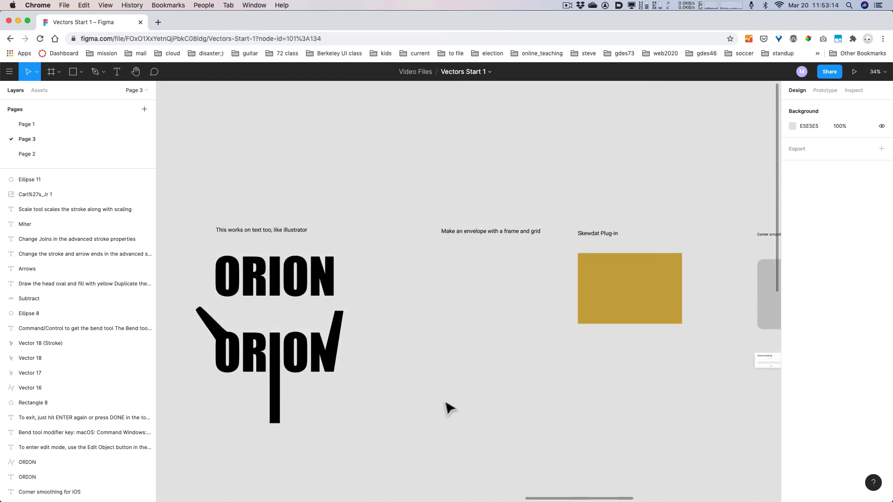
key(f)
mouse_move(435, 253)
mouse_down()
mouse_move(551, 350)
mouse_move(558, 341)
mouse_move(423, 253)
mouse_up()
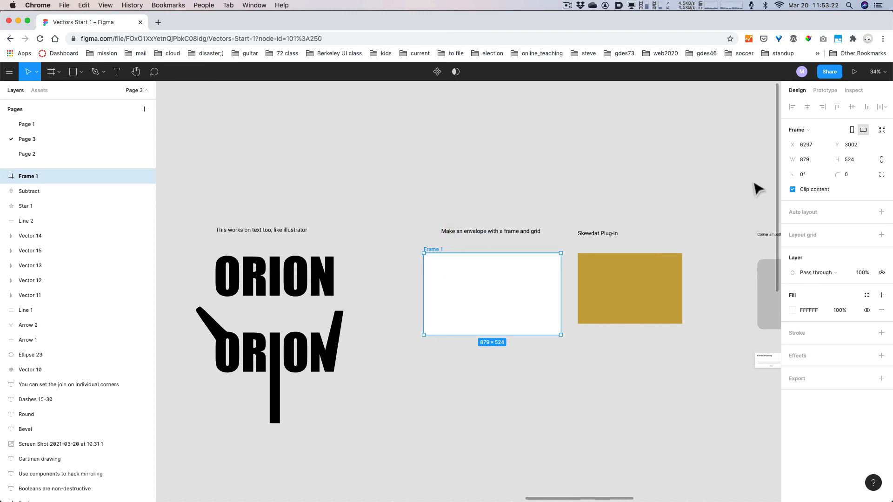
- Resize Frame 1 to width 500 and height 273
click(805, 160)
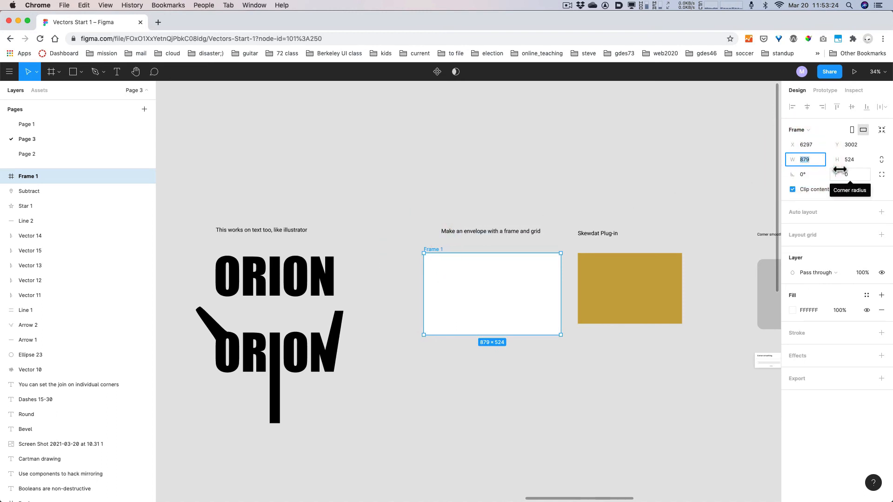
text(500)
key(Return)
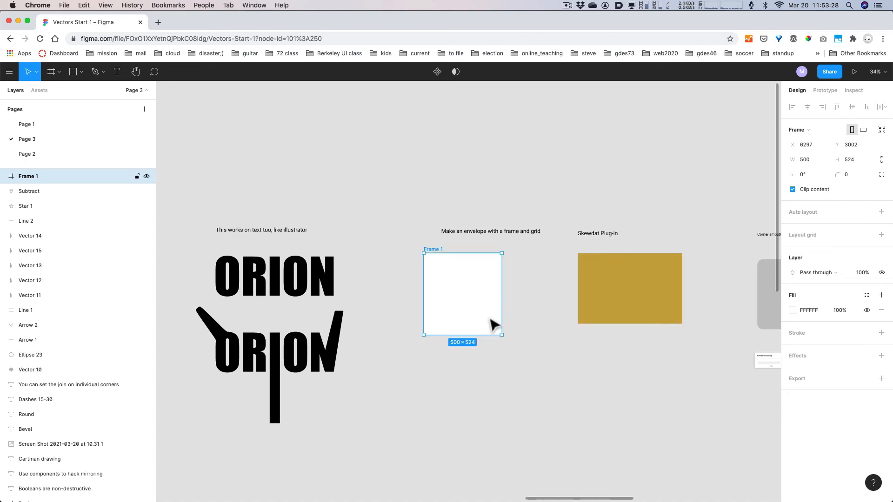
drag(488, 337, 484, 285)
- Add a layout grid to Frame 1 with a 50px size
scroll(485, 286, up, 5)
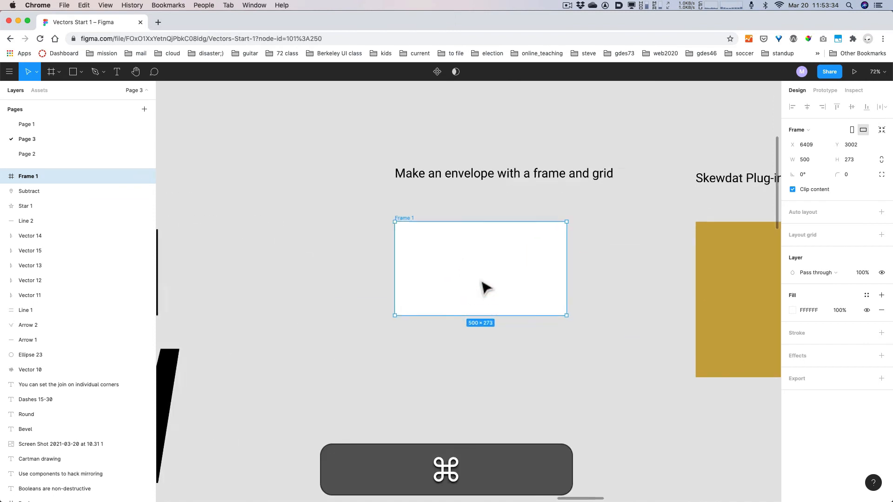
scroll(483, 286, up, 5)
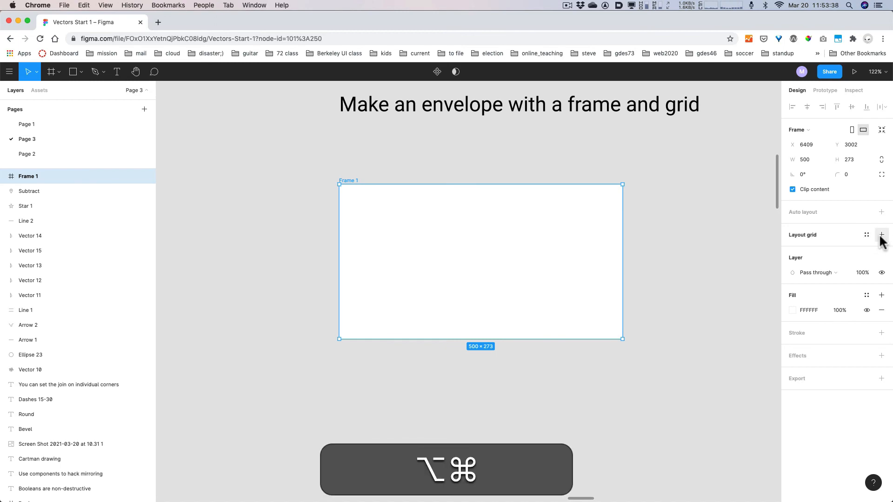
key(alt+super+8)
click(883, 233)
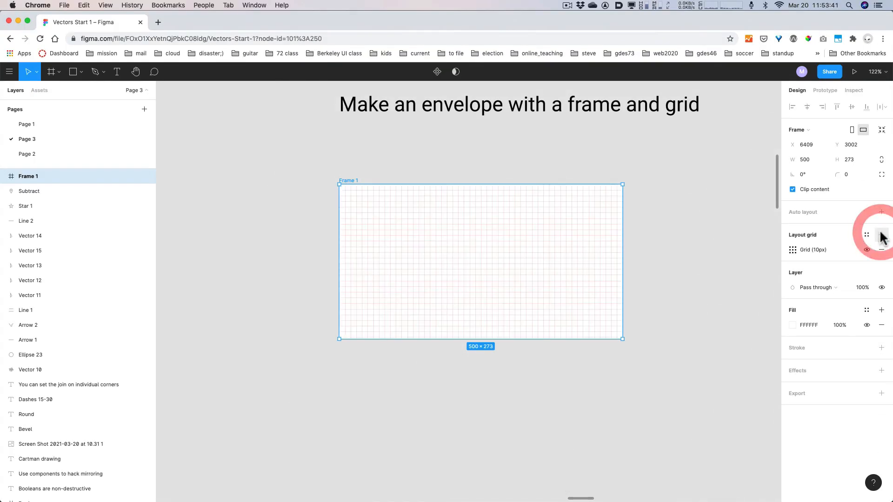
click(793, 250)
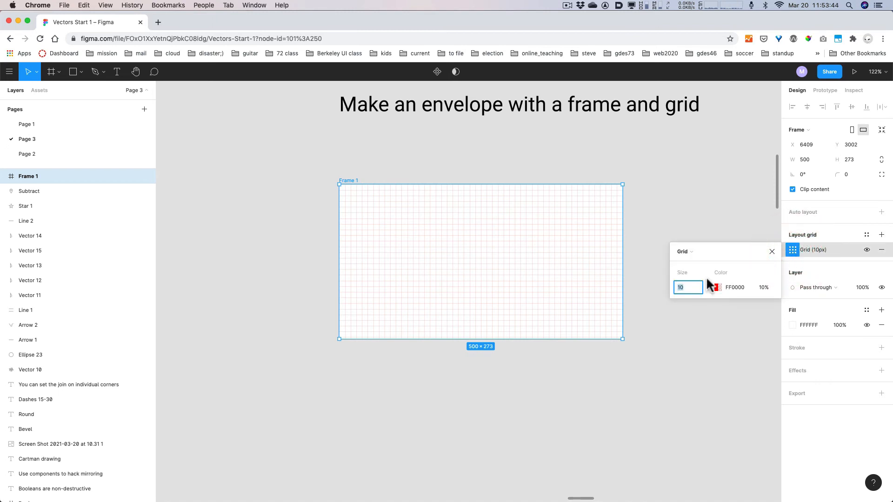
text(50)
key(Return)
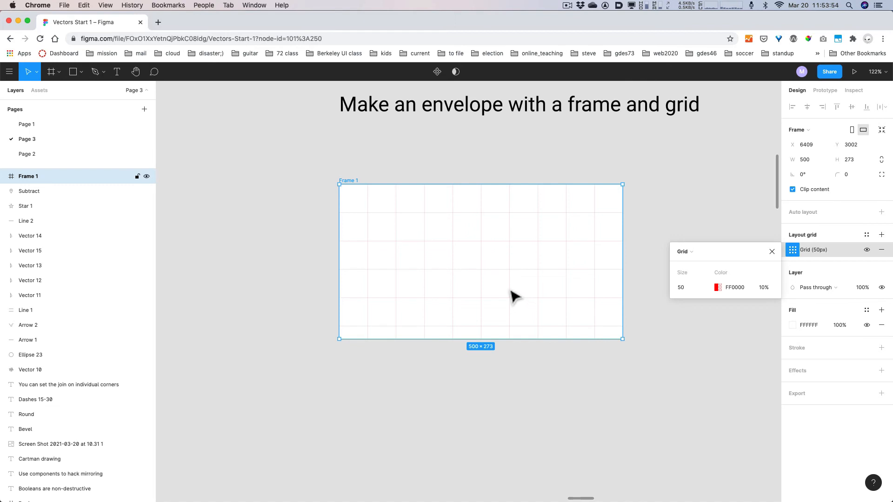
- Cover the frame with a 500 × 273 rectangle filled dusty pink AD9999
key(r)
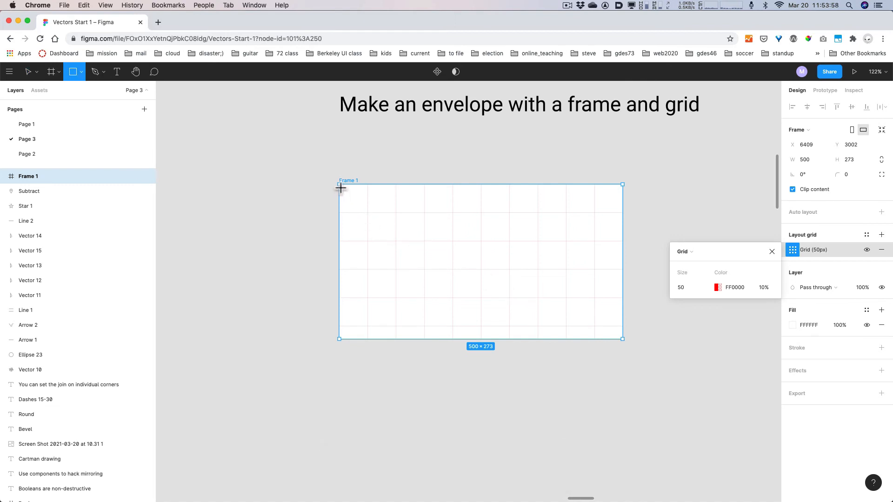
drag(339, 185, 623, 339)
click(792, 310)
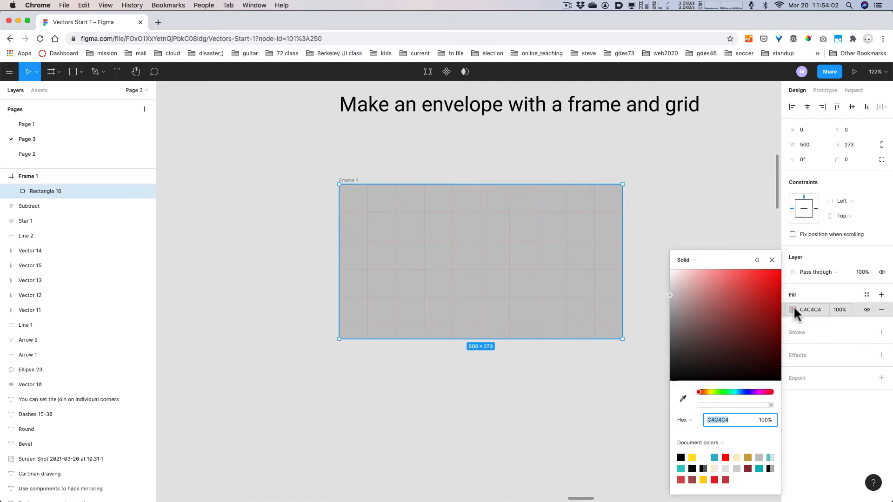
drag(753, 298, 682, 305)
click(772, 261)
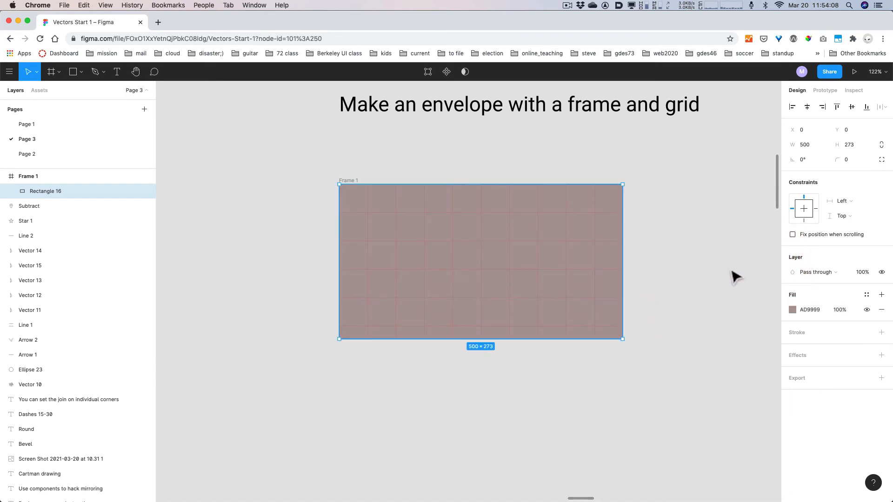
key(Return)
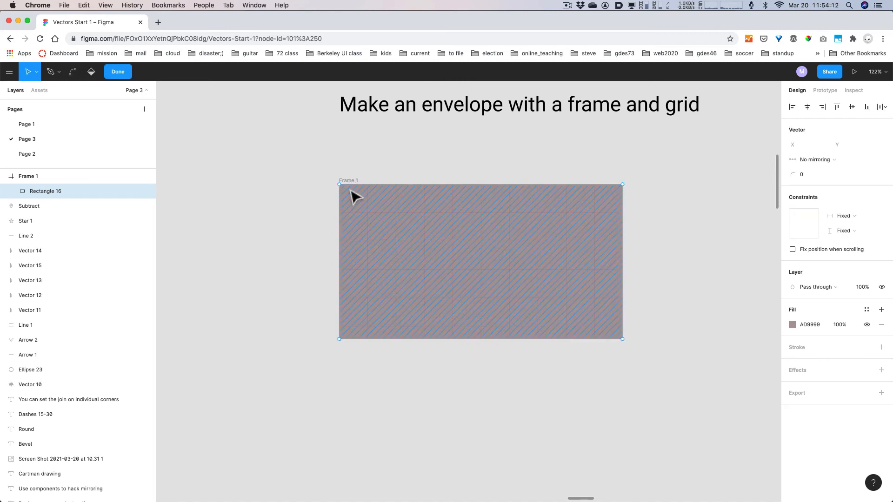
- Pen a closed V flap from the top-left corner to centre 251, 150 and top-right corner
key(p)
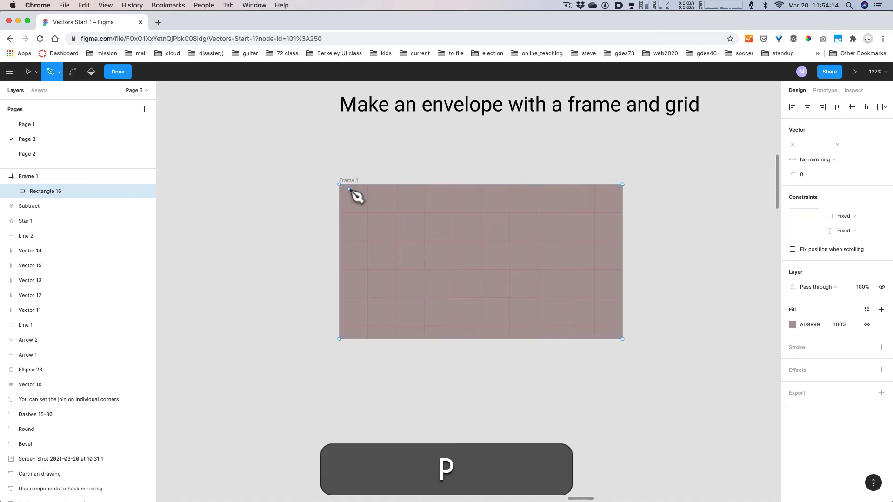
click(340, 184)
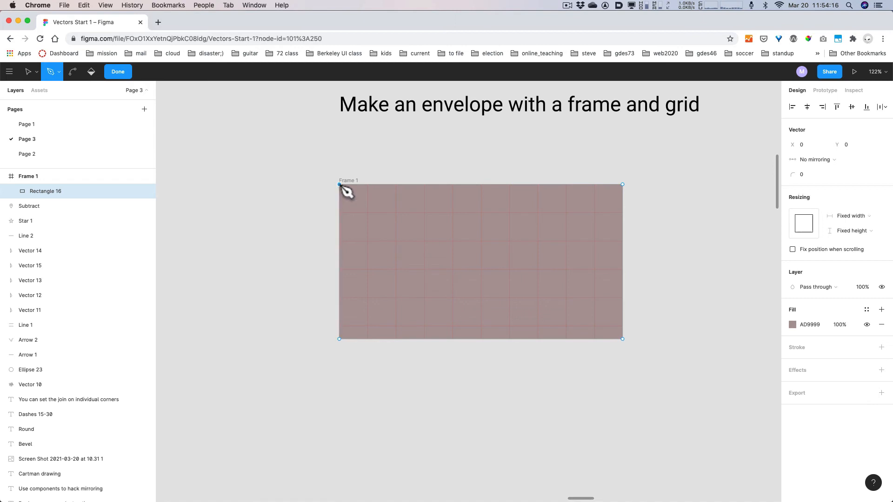
click(482, 269)
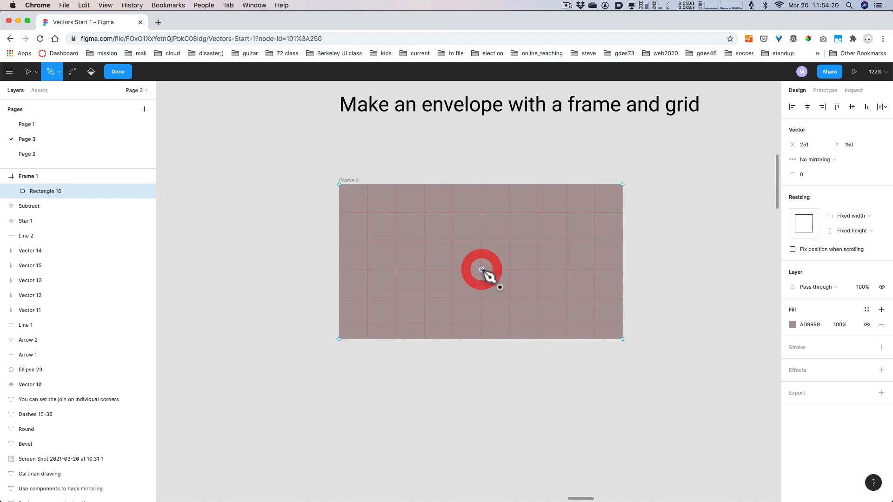
click(623, 185)
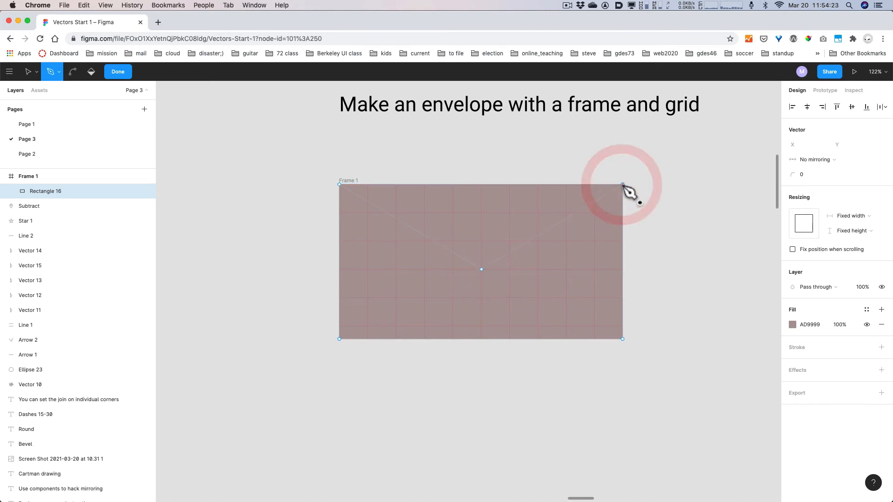
click(339, 184)
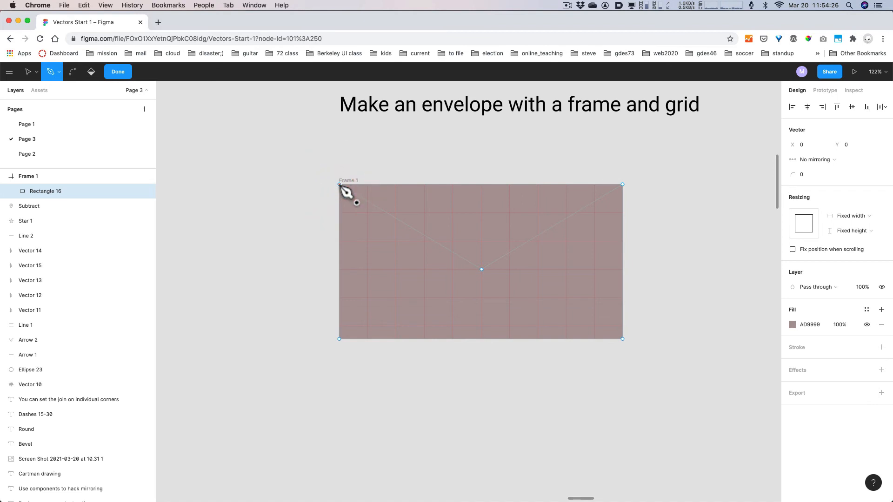
key(Escape)
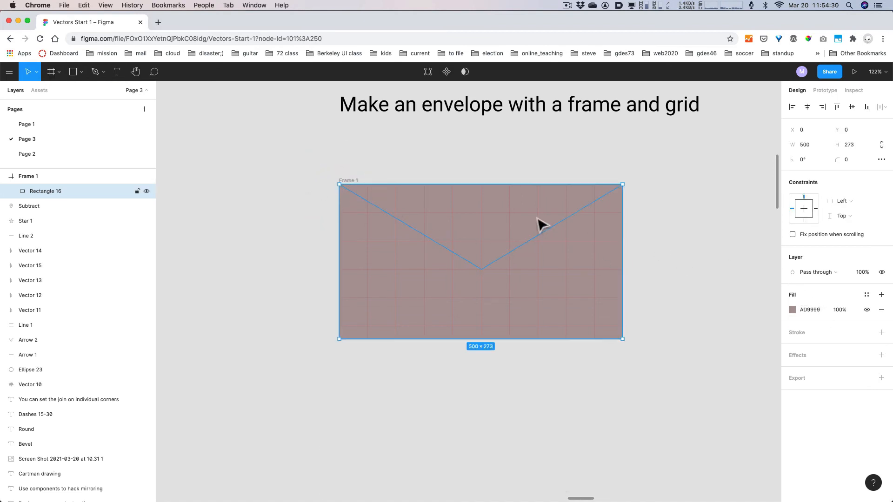
- Give the envelope a black 000000 inside stroke of weight 11
click(880, 332)
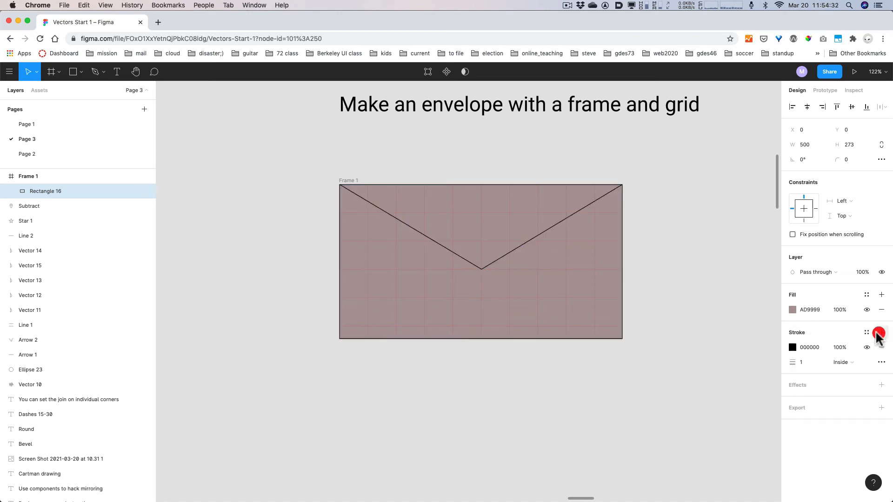
click(808, 363)
key(shift)
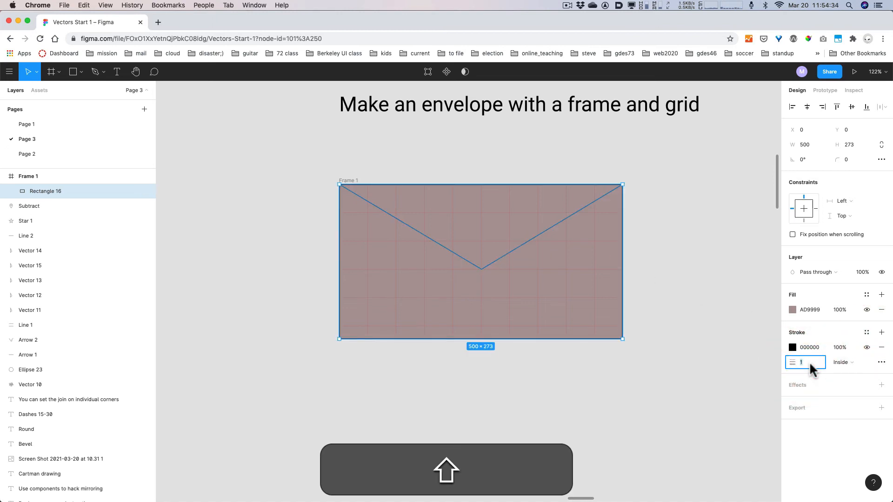
key(shift+Up)
key(shift+Up)
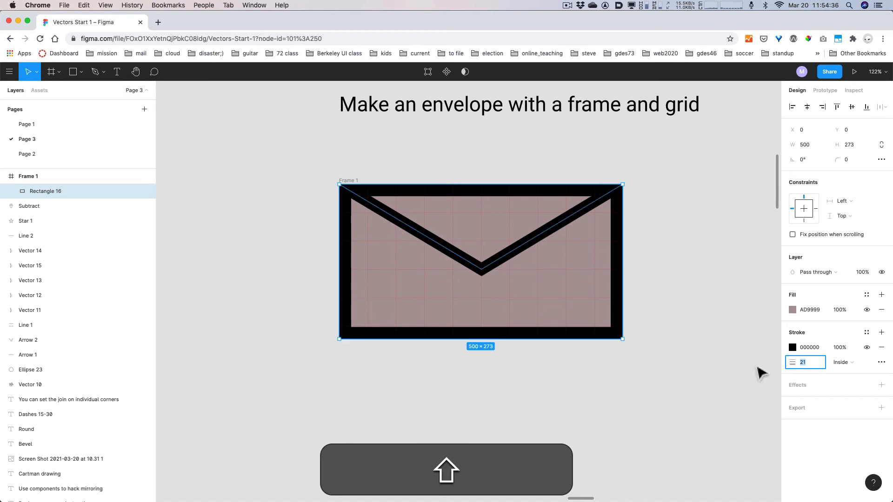
key(shift+Down)
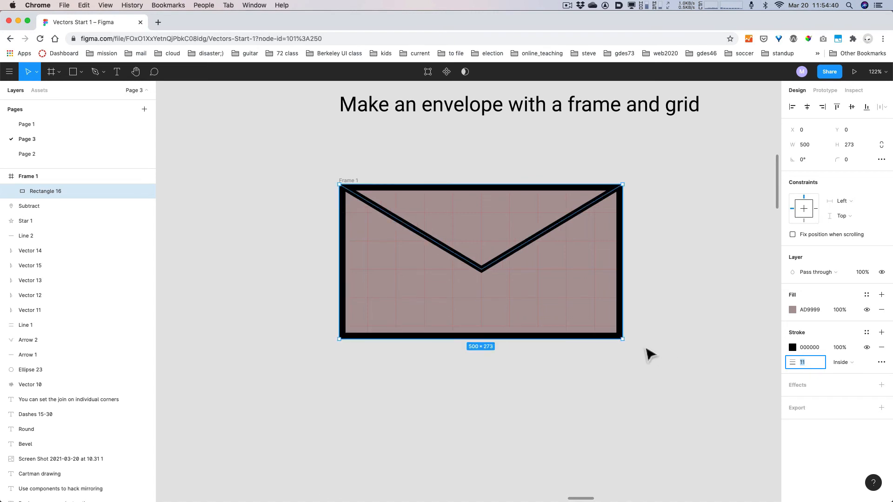
key(Return)
key(Return)
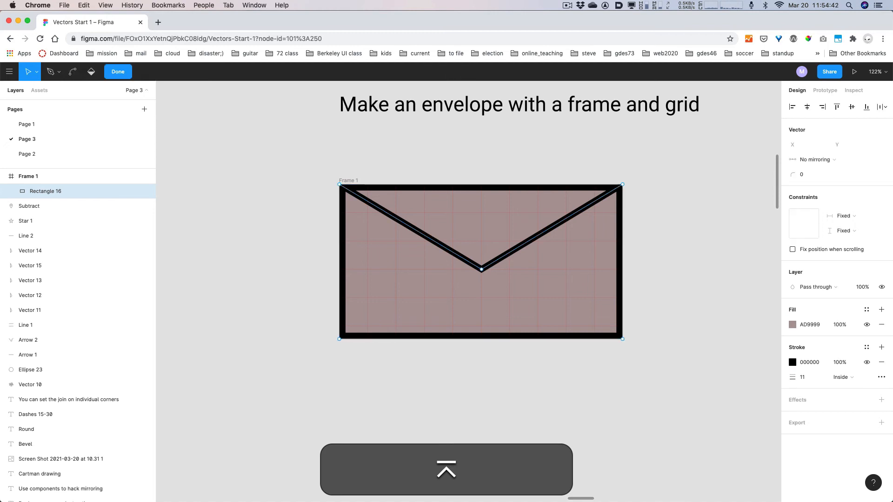
- Draw angled lines from the bottom-right and bottom-left corners up to the flap's arms
key(p)
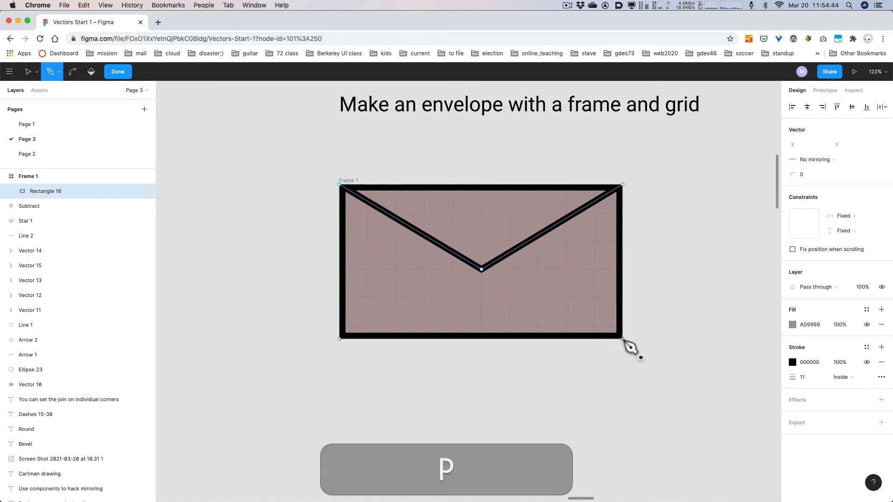
click(623, 339)
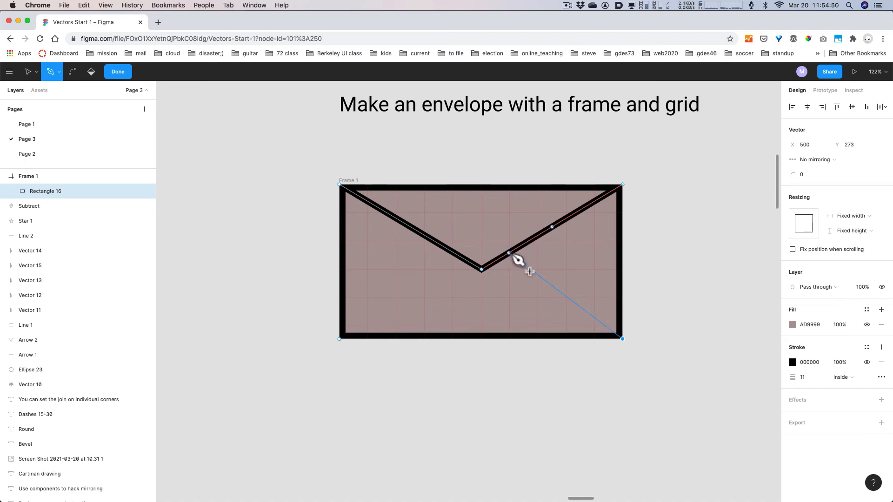
key(shift)
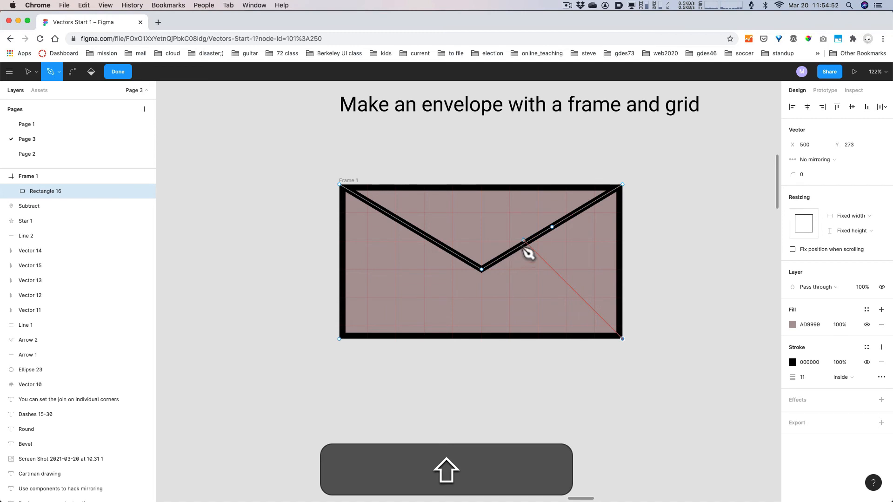
click(526, 242)
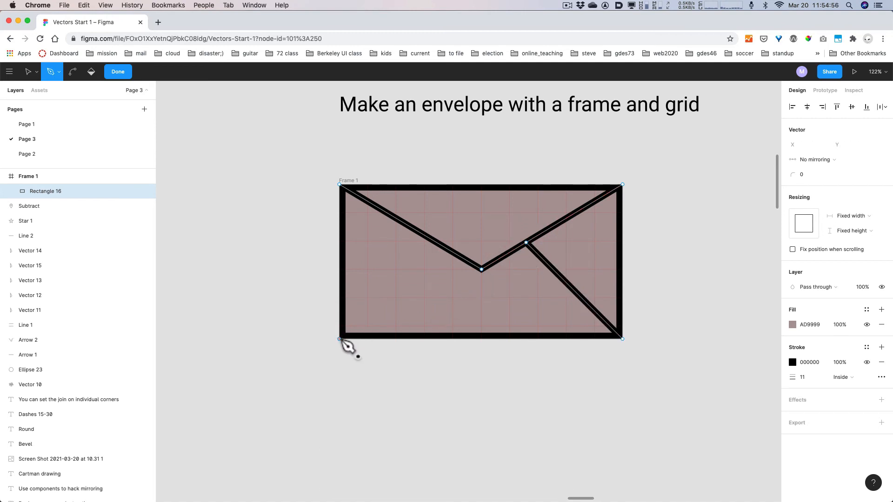
click(339, 339)
key(shift)
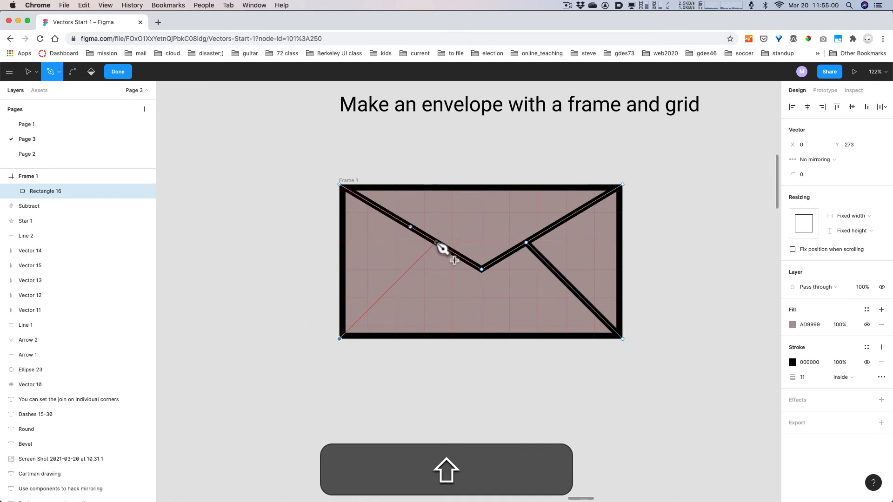
click(435, 242)
key(Escape)
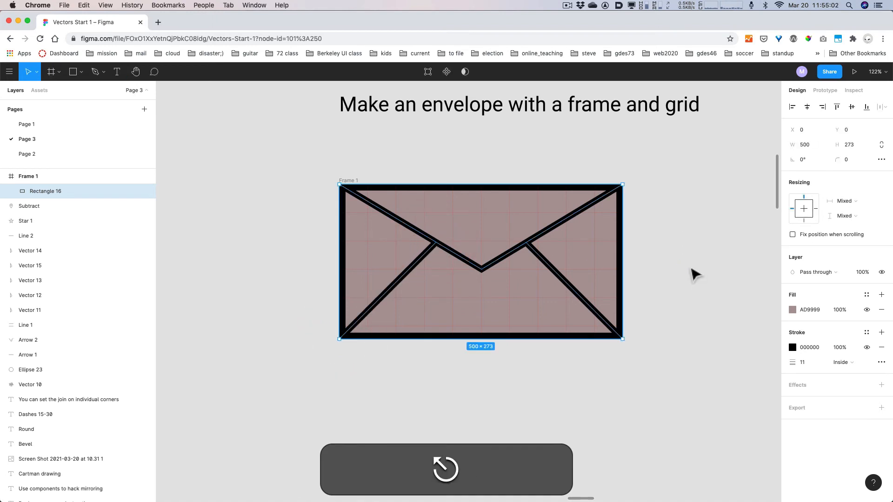
click(681, 328)
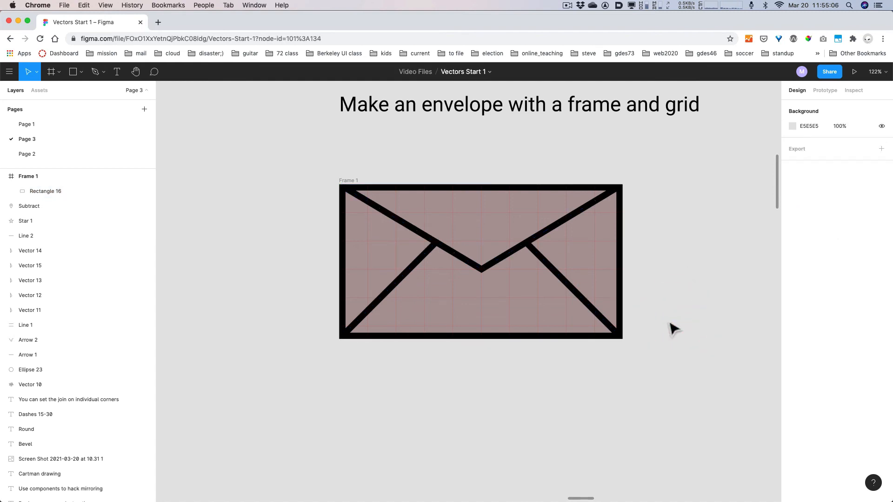
- Zoom out to 26% from Frame 1 and pan over to the Skewdat Plug-in example
click(342, 182)
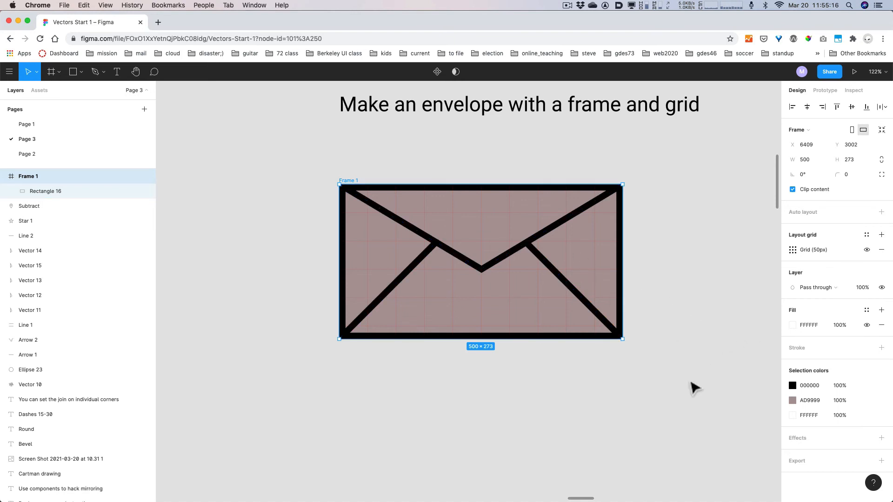
key(alt)
key(super)
scroll(679, 381, down, 6)
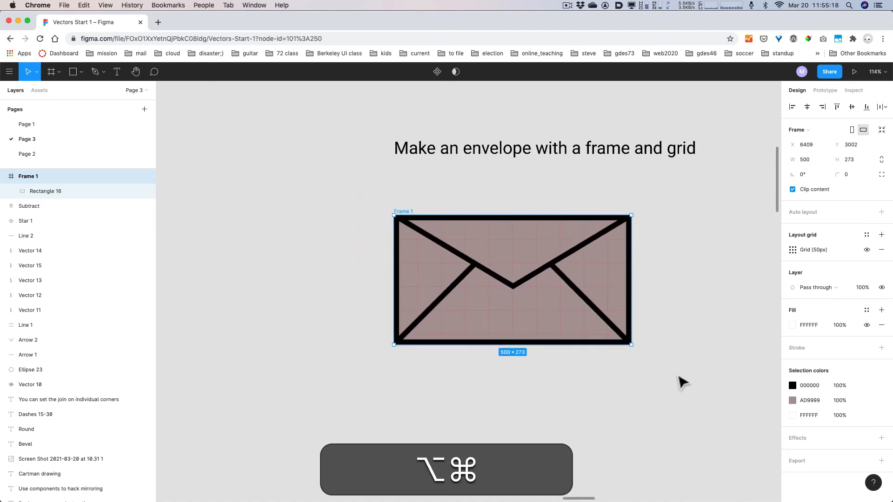
key(space)
drag(737, 417, 432, 342)
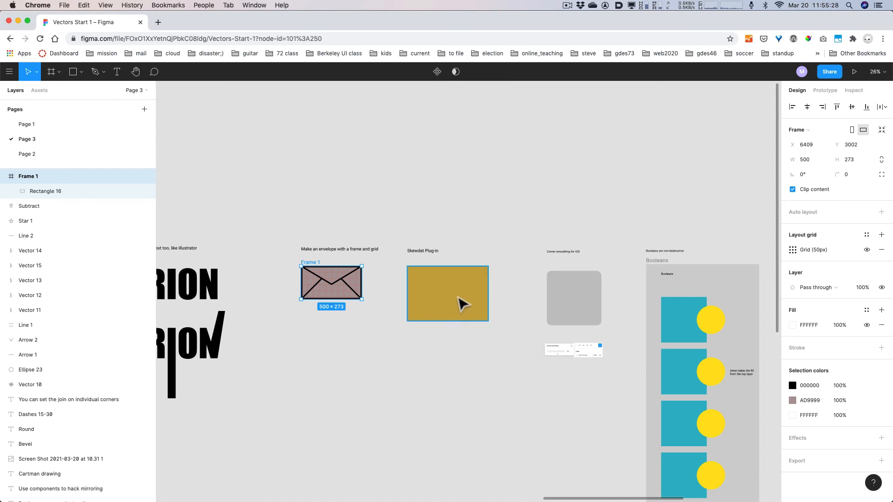
- Duplicate the 668 × 453 mustard C8A643 rectangle below the original and zoom in on both
drag(462, 305, 463, 377)
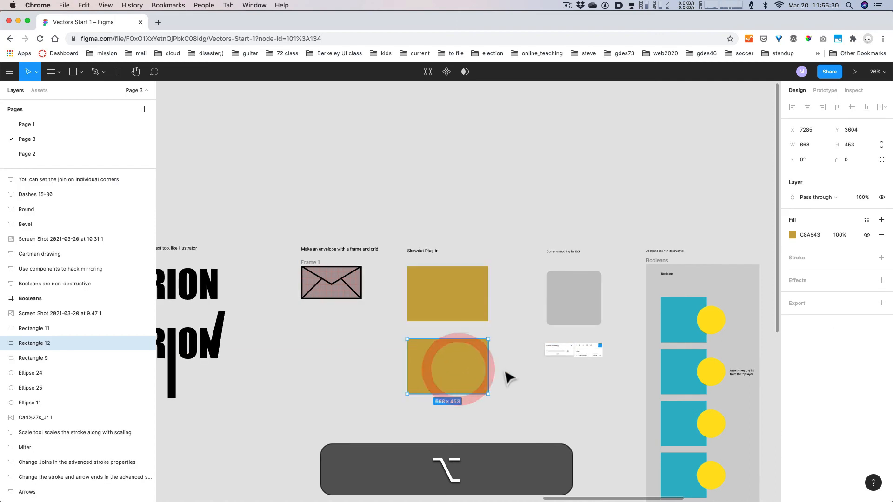
scroll(520, 414, down, 3)
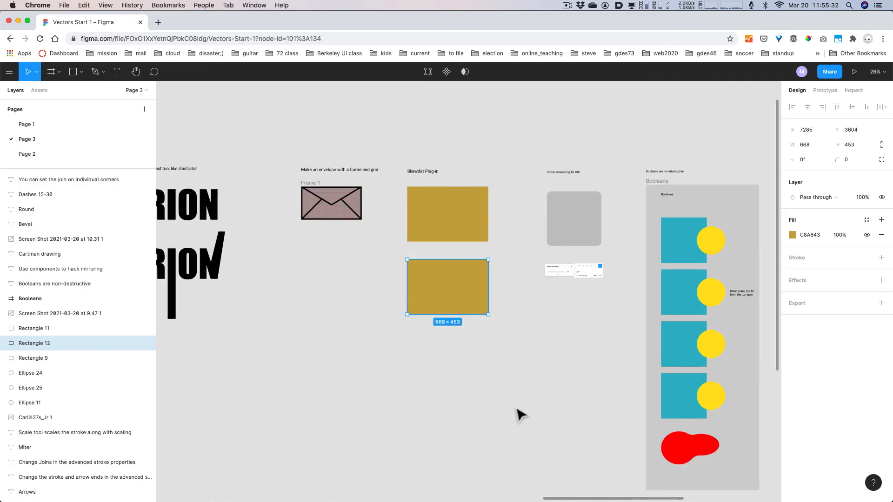
scroll(516, 413, up, 5)
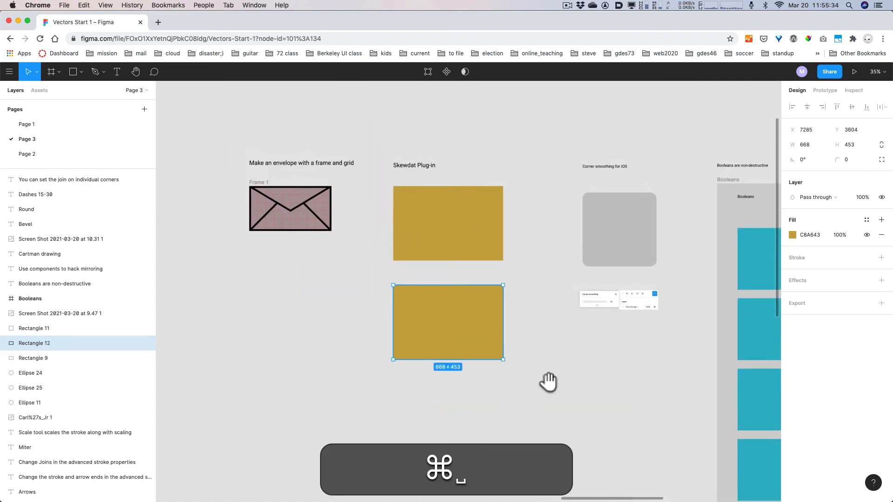
super+click(548, 382)
super+click(465, 328)
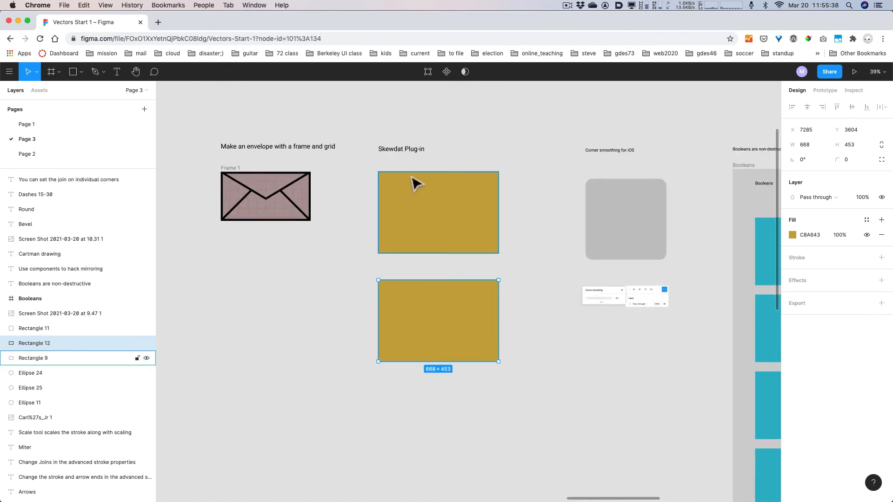
- Skew the copy with the SkewDat plug-in, about 18° vertically plus some horizontal skew
right_click(442, 325)
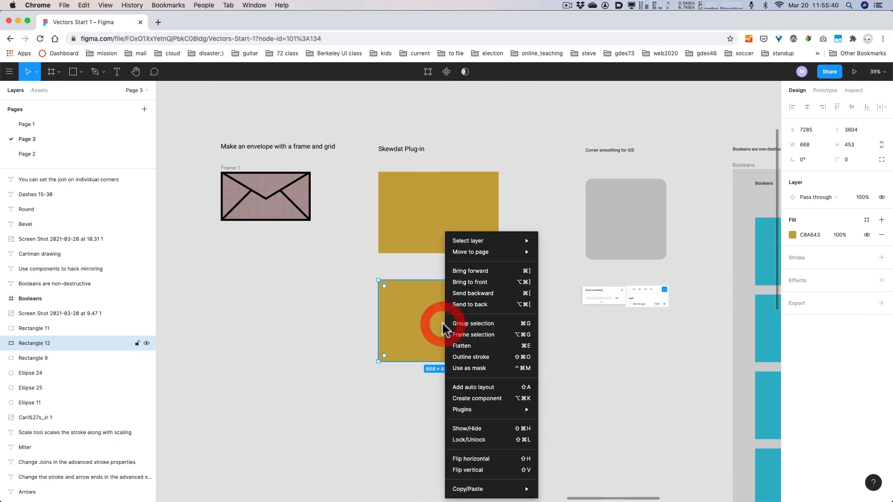
mouse_move(504, 413)
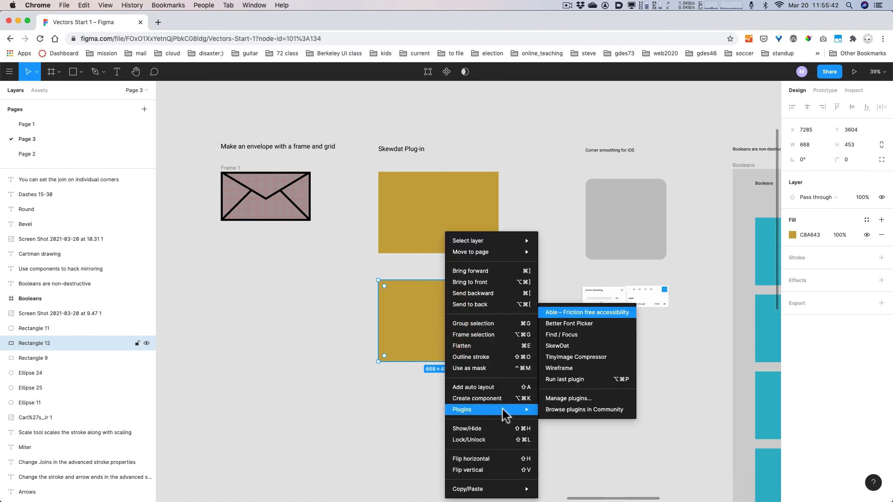
click(587, 349)
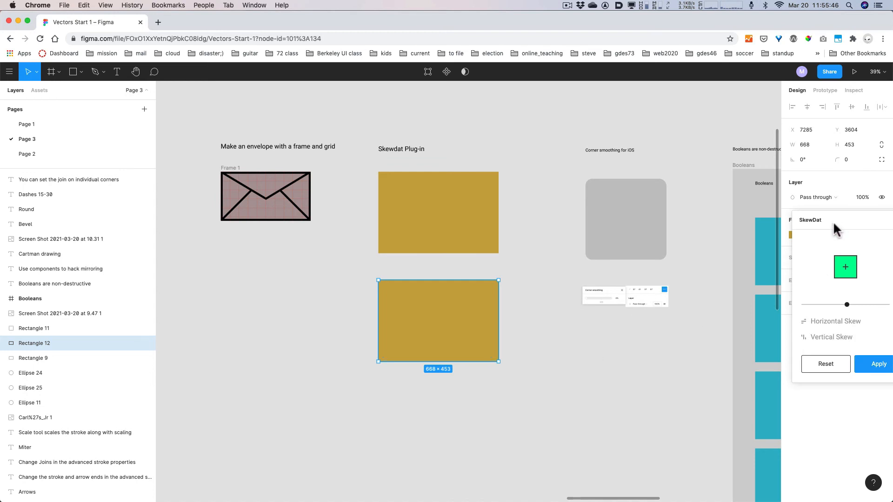
mouse_move(833, 222)
mouse_down()
mouse_move(635, 225)
mouse_move(546, 302)
mouse_move(546, 290)
mouse_up()
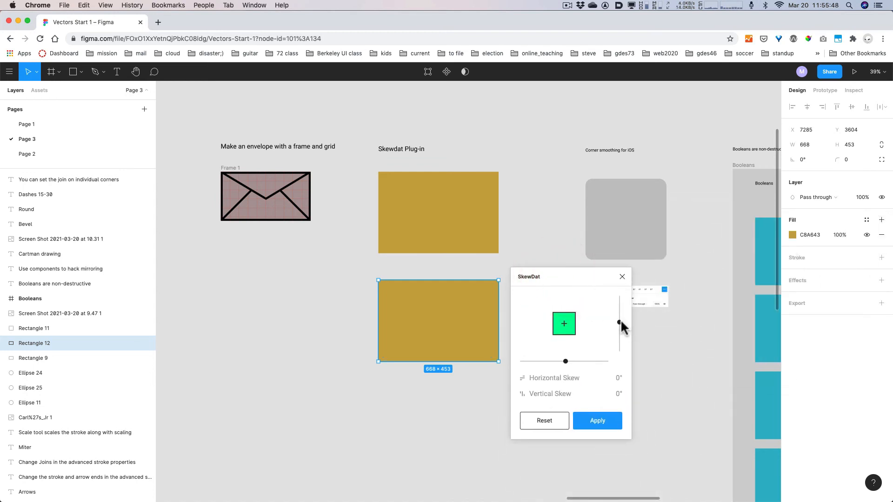
drag(620, 319, 620, 307)
drag(565, 361, 586, 361)
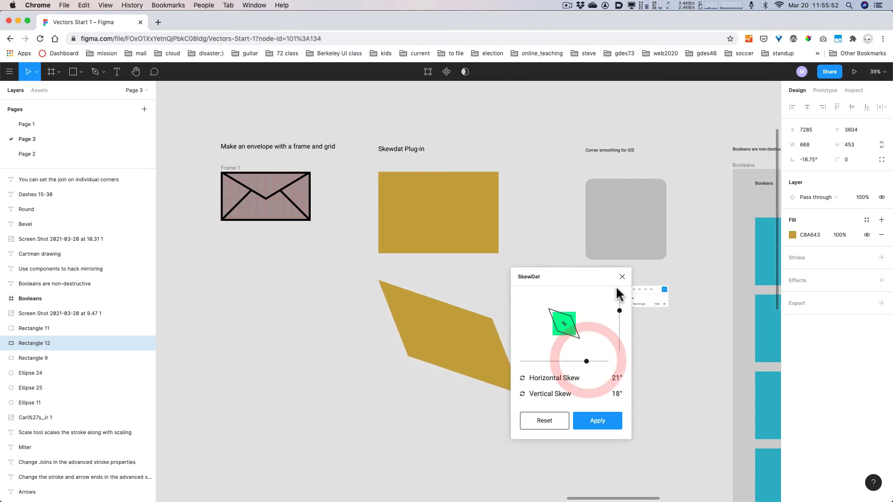
click(607, 420)
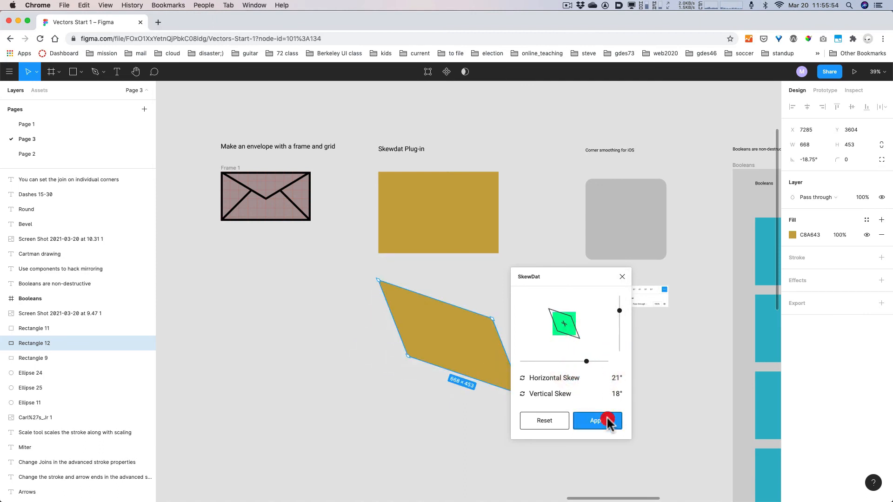
- Reset the SkewDat values to zero and undo back to the plain rectangle
right_click(454, 338)
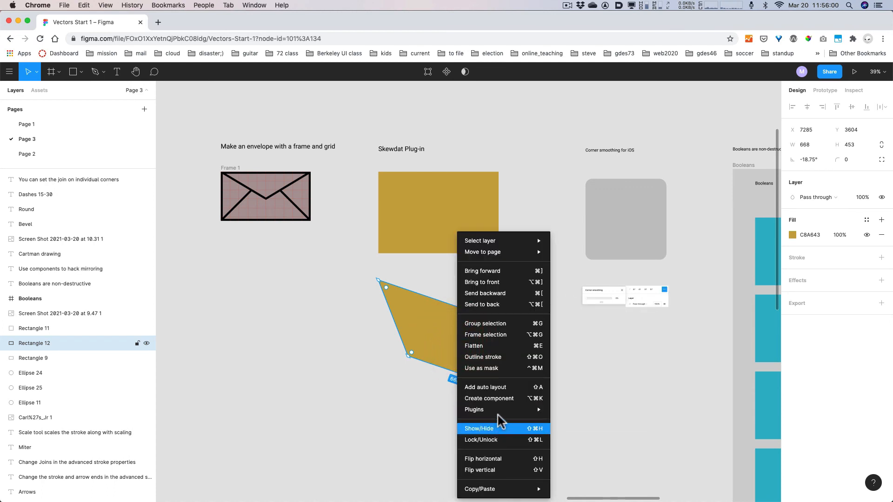
mouse_move(499, 411)
click(599, 347)
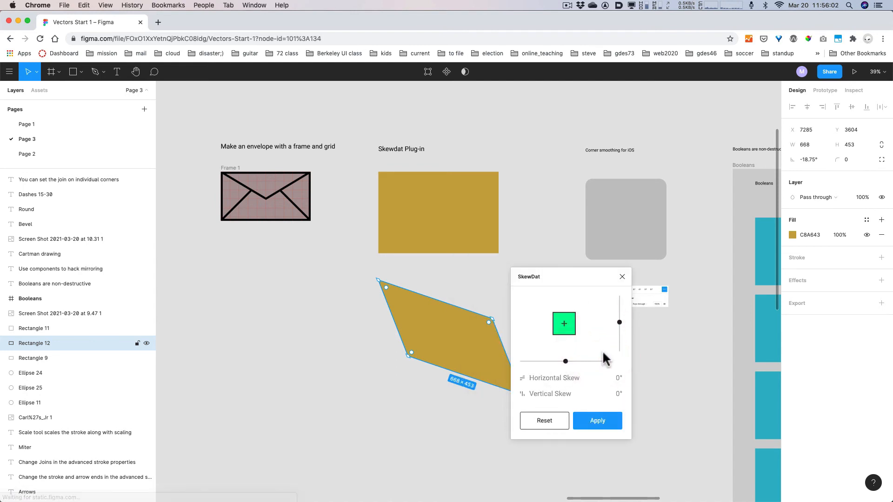
click(545, 421)
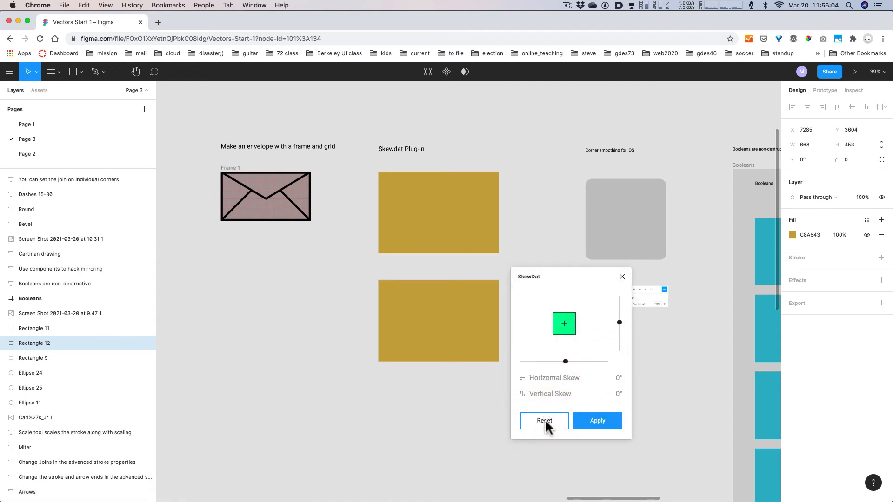
click(589, 425)
key(super+z)
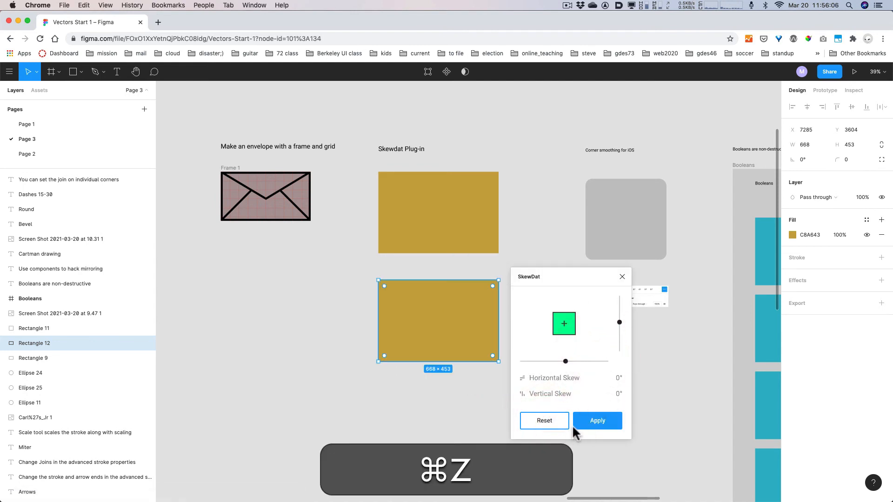
- Re-skew to -20° vertically and -9° horizontally, then nudge the parallelogram down
drag(619, 323, 619, 335)
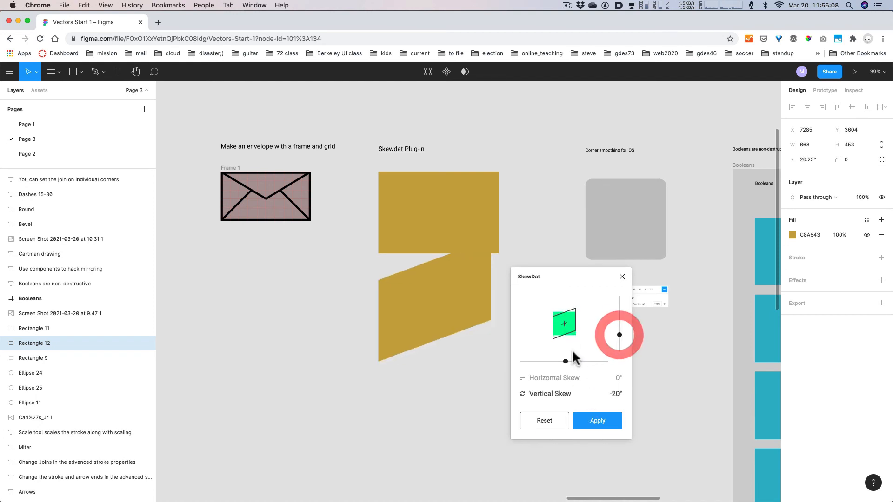
drag(565, 360, 556, 361)
click(622, 277)
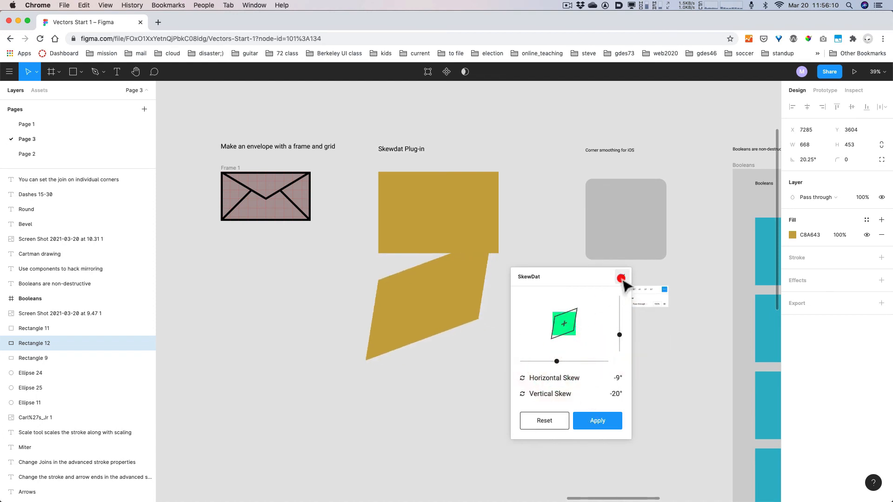
drag(453, 312, 454, 343)
key(space)
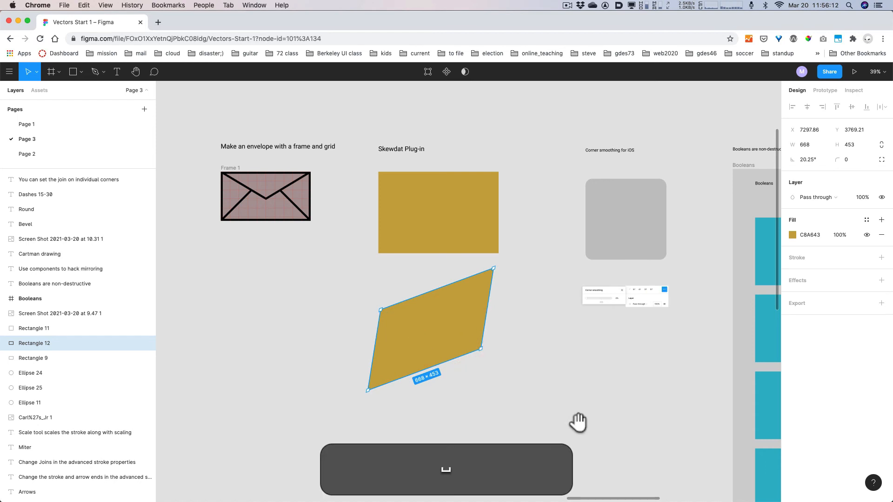
drag(578, 420, 435, 393)
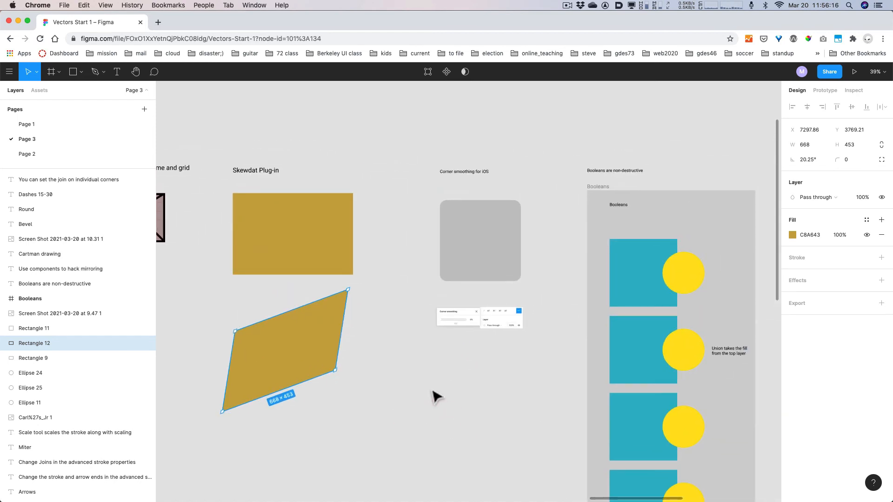
- Inspect the gray 450 × 450 corner-smoothing rectangle, then zoom out to 59% and deselect
click(494, 275)
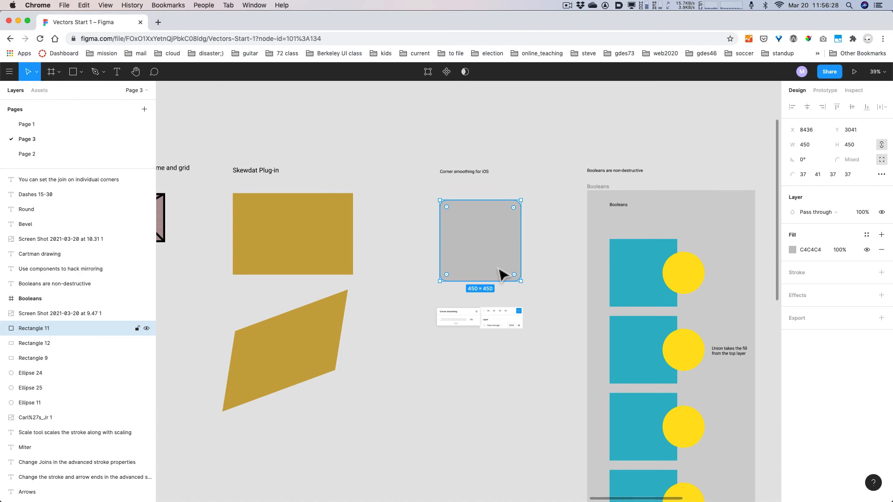
super+scroll(504, 274, up, 5)
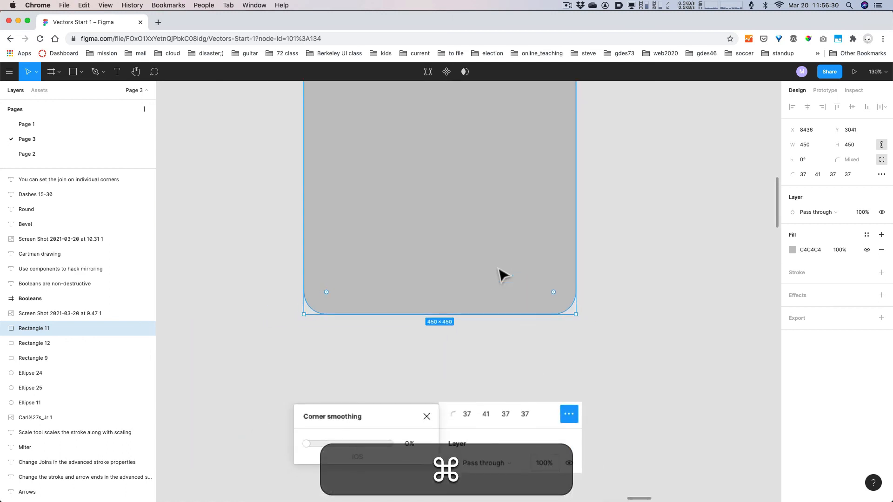
drag(623, 261, 635, 311)
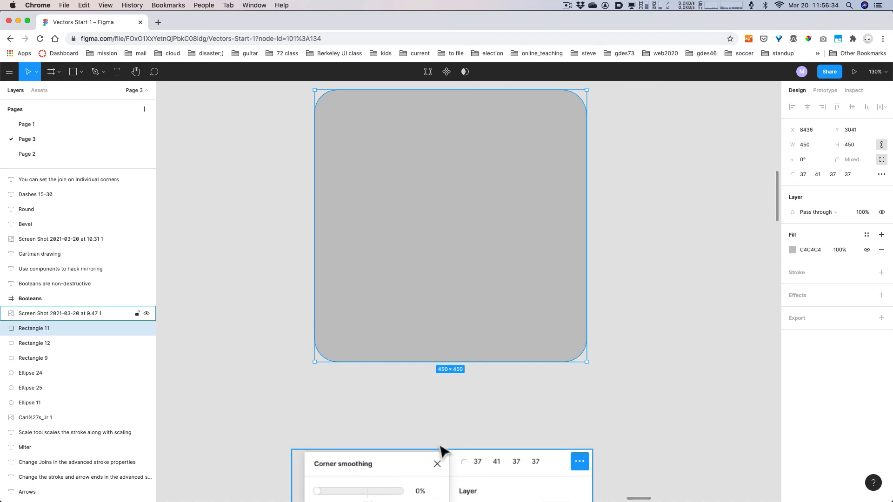
drag(441, 450, 438, 409)
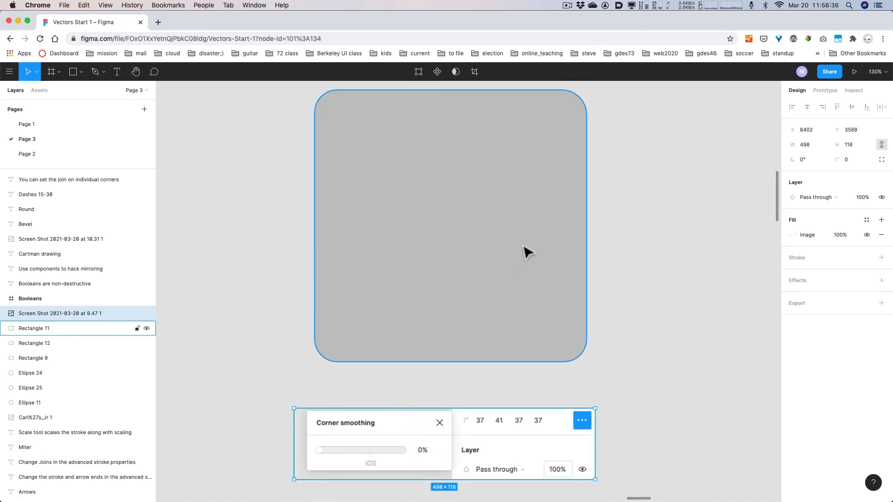
click(532, 265)
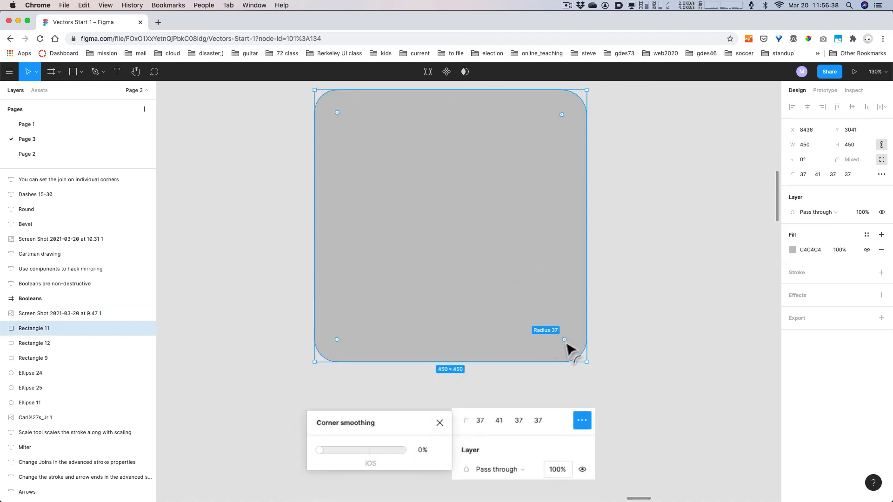
scroll(569, 349, down, 1)
scroll(570, 348, down, 3)
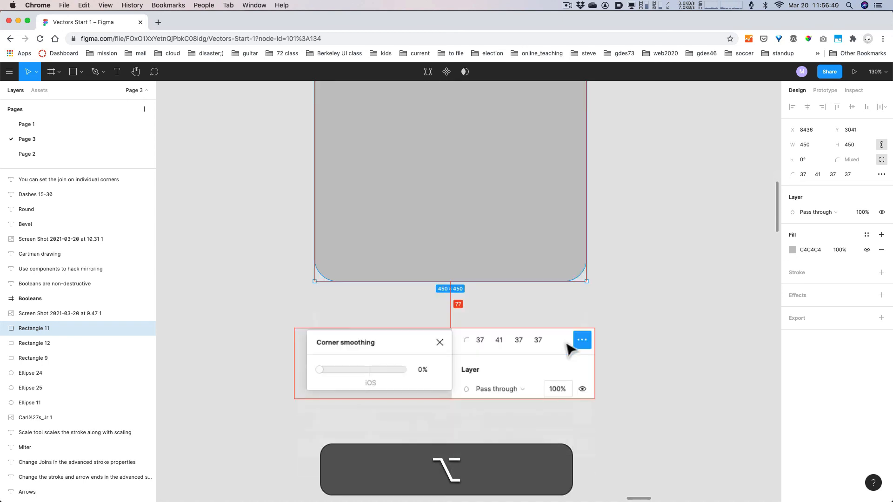
scroll(570, 348, down, 5)
click(488, 429)
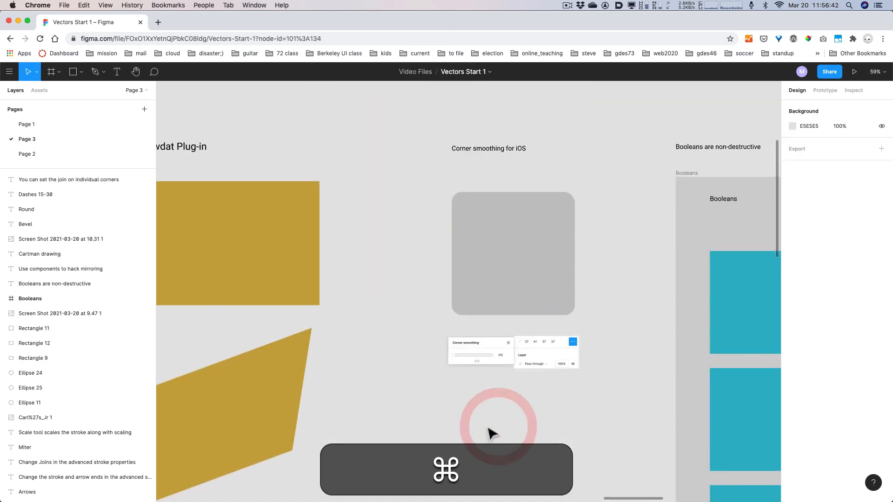
- Draw gray Rectangle 17 as a 418×418 square and drag its corner radius to 49
key(r)
mouse_move(453, 402)
mouse_down()
mouse_move(572, 480)
mouse_move(566, 474)
mouse_up()
scroll(593, 455, down, 4)
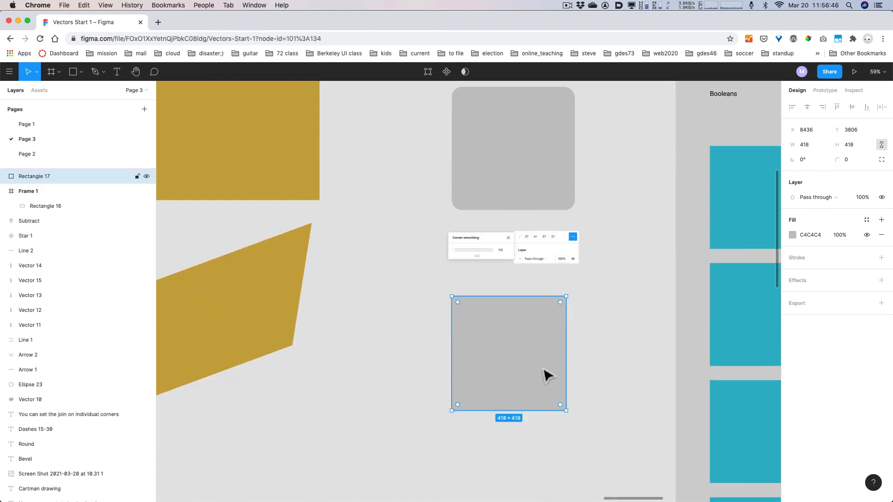
drag(546, 373, 551, 372)
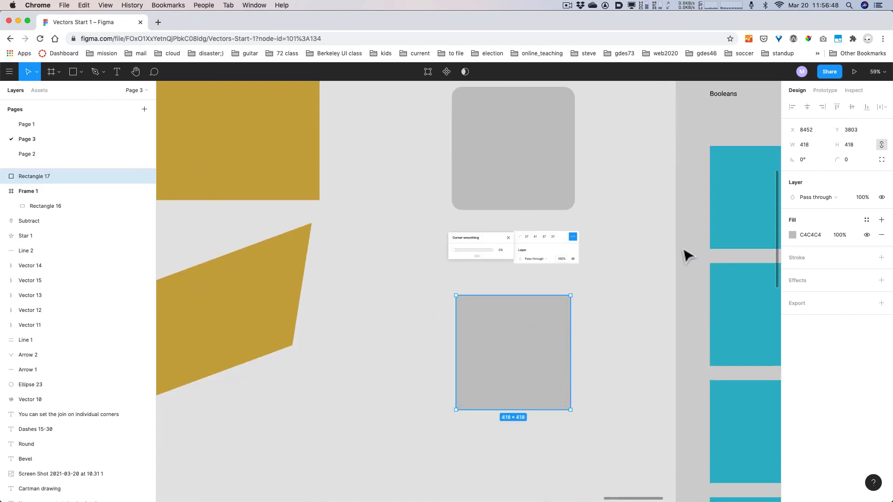
drag(565, 303, 558, 313)
click(602, 319)
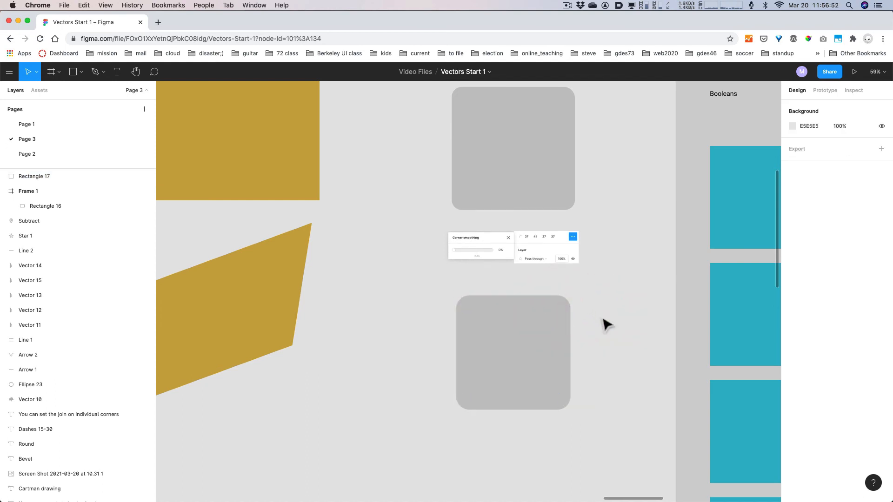
click(543, 336)
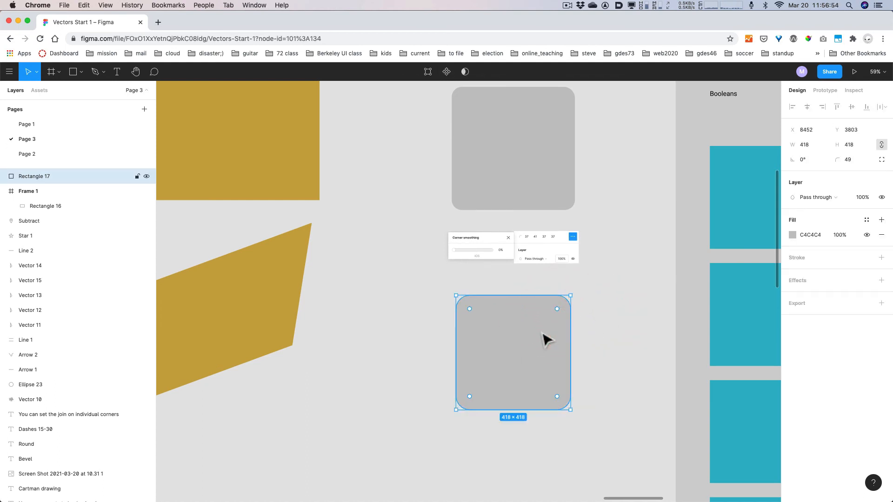
- Set Rectangle 17's corner smoothing to about 51% for iOS-style 49-radius corners
click(881, 160)
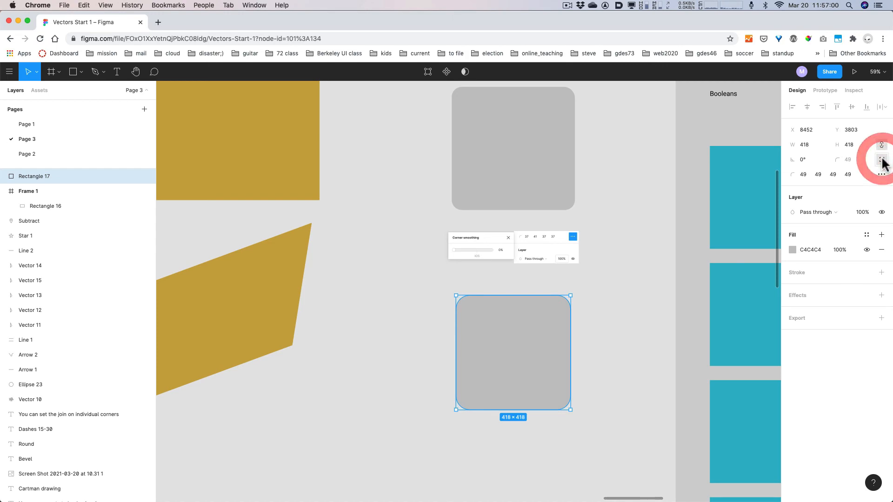
click(880, 176)
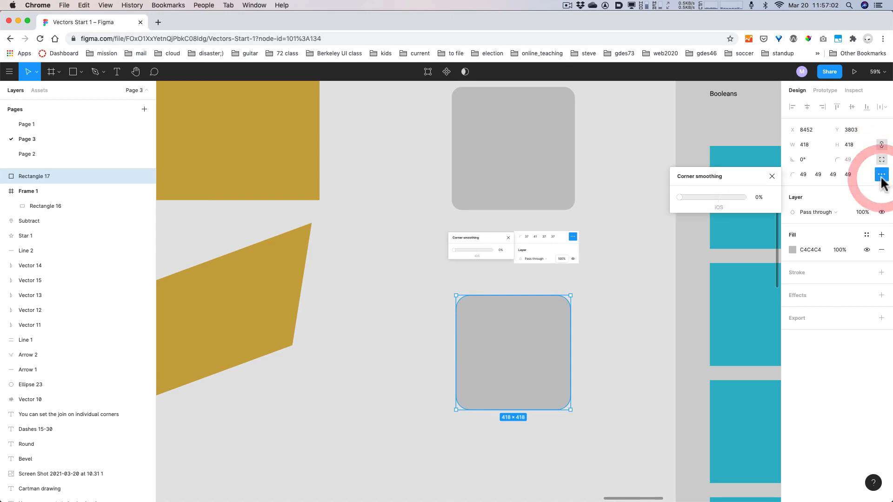
key(alt+super+8)
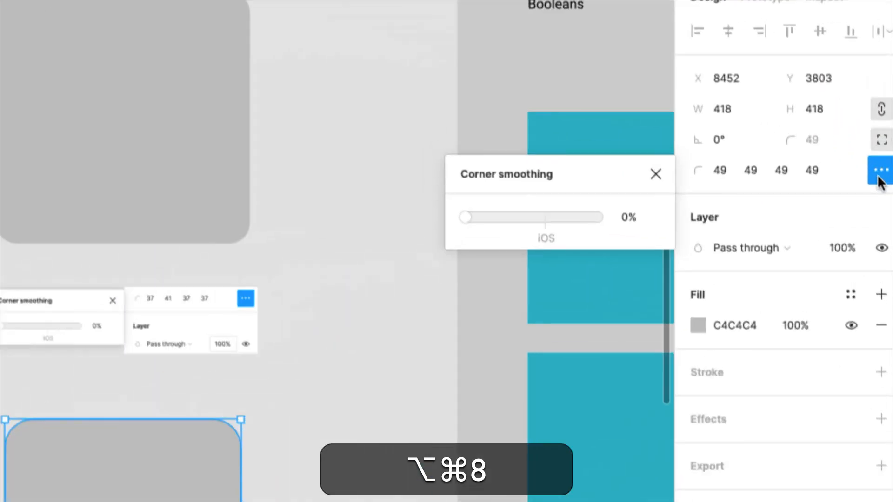
key(alt+super+8)
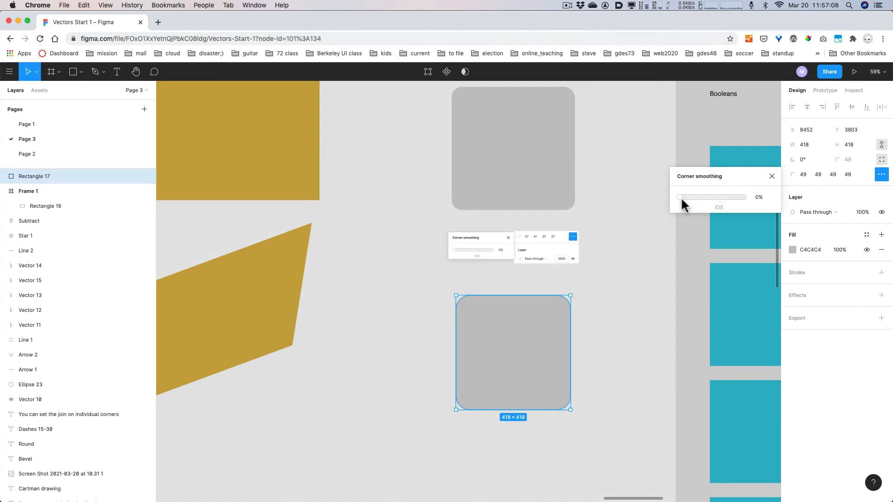
key(alt+super+8)
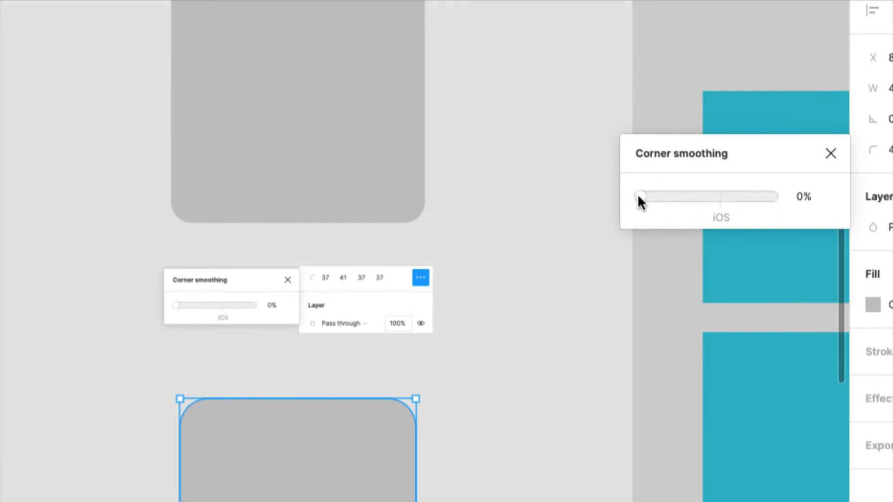
mouse_move(638, 195)
mouse_down()
mouse_move(716, 194)
mouse_move(638, 198)
mouse_up()
scroll(435, 423, up, 5)
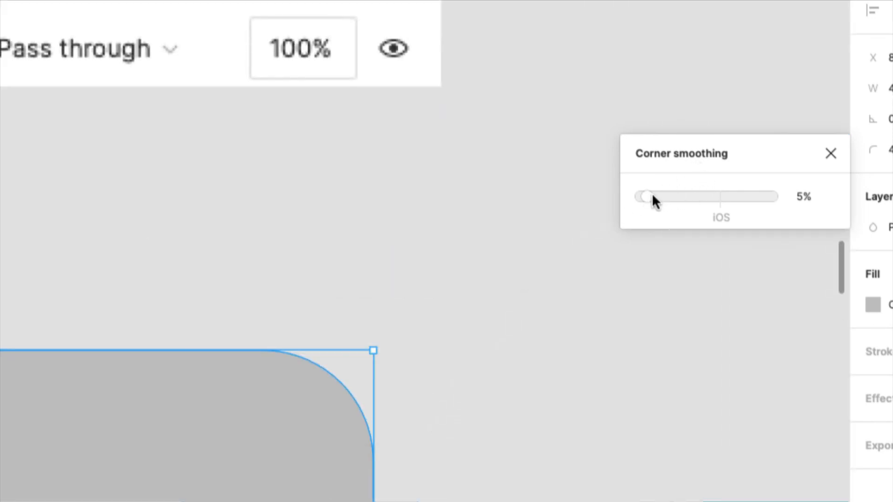
mouse_move(651, 195)
mouse_down()
mouse_move(787, 195)
mouse_move(627, 192)
mouse_move(783, 198)
mouse_move(631, 198)
mouse_move(755, 199)
mouse_move(650, 198)
mouse_up()
mouse_move(713, 194)
mouse_down()
mouse_move(679, 197)
mouse_move(710, 197)
mouse_up()
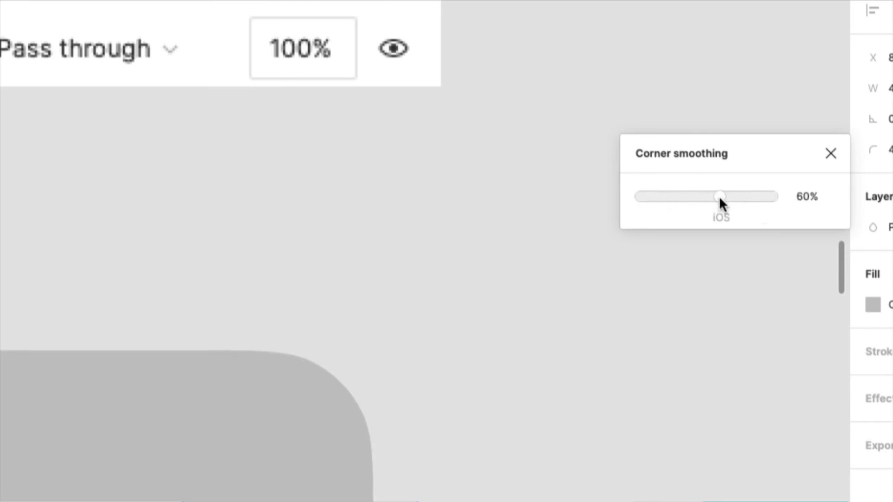
click(820, 164)
key(alt+super+8)
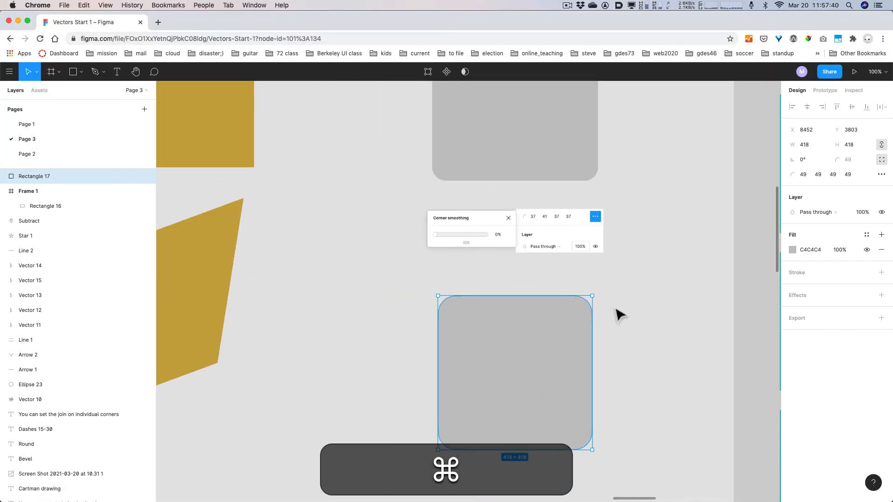
scroll(616, 313, down, 5)
- Zoom out and pan over to the Booleans frame's teal squares and yellow circles
scroll(647, 339, down, 3)
drag(662, 333, 368, 297)
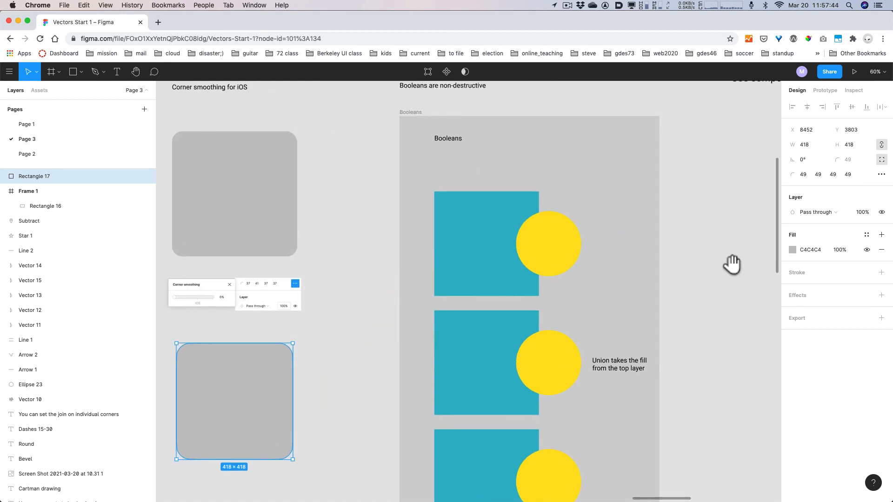
drag(732, 265, 723, 289)
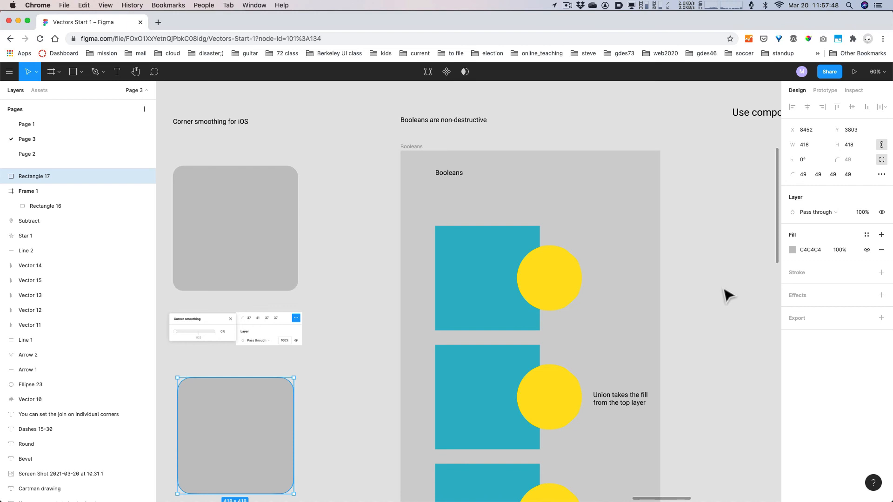
scroll(728, 295, down, 8)
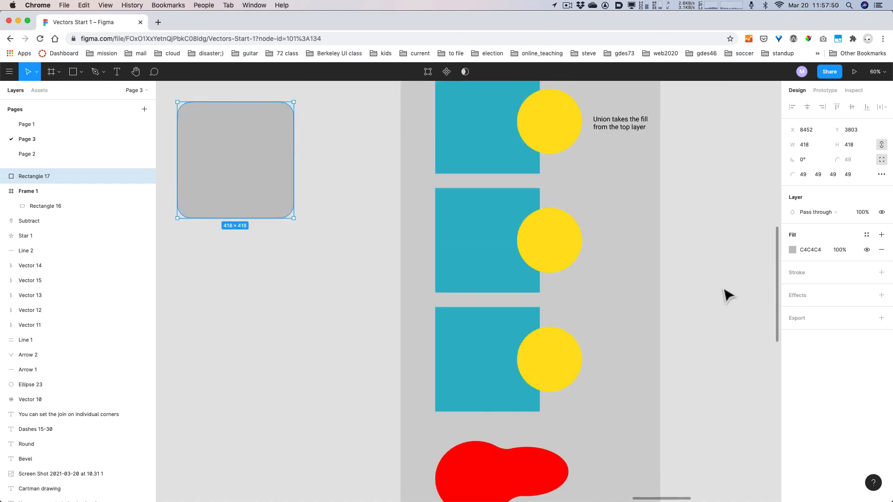
scroll(727, 295, up, 3)
scroll(728, 295, up, 5)
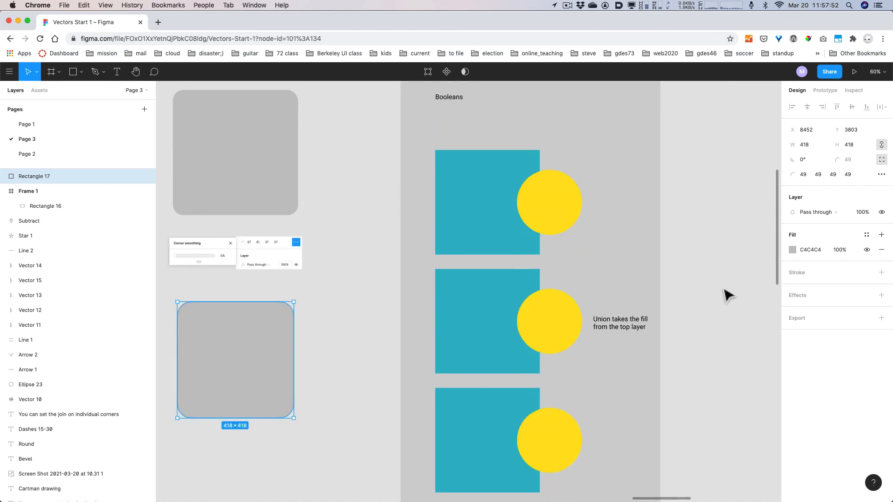
scroll(723, 296, up, 1)
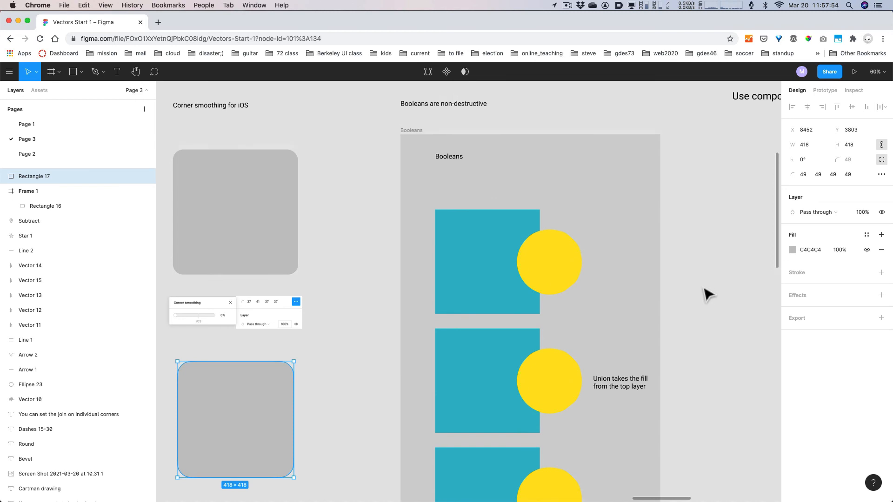
- Union the teal square and yellow circle in the first Booleans example
click(495, 251)
shift+click(558, 261)
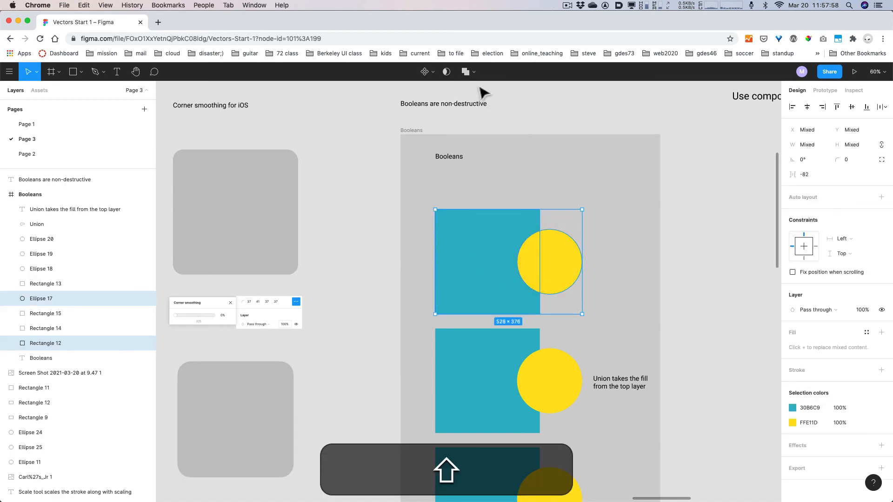
key(alt+super+8)
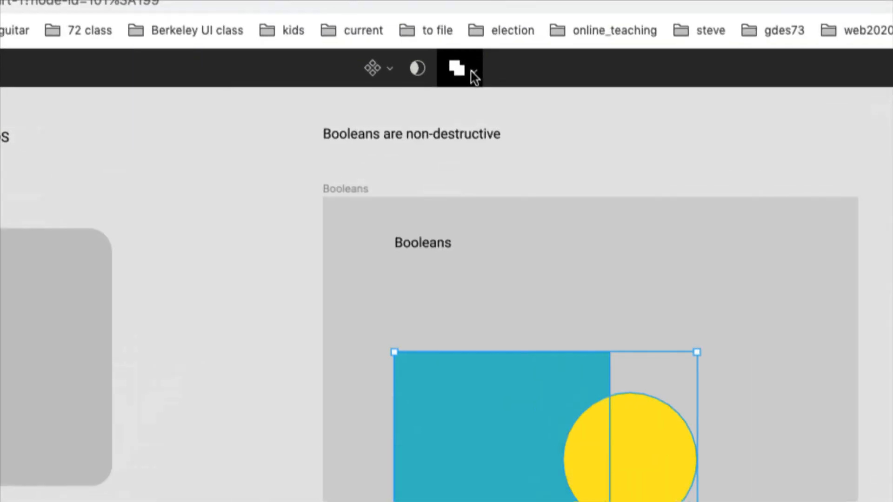
click(473, 75)
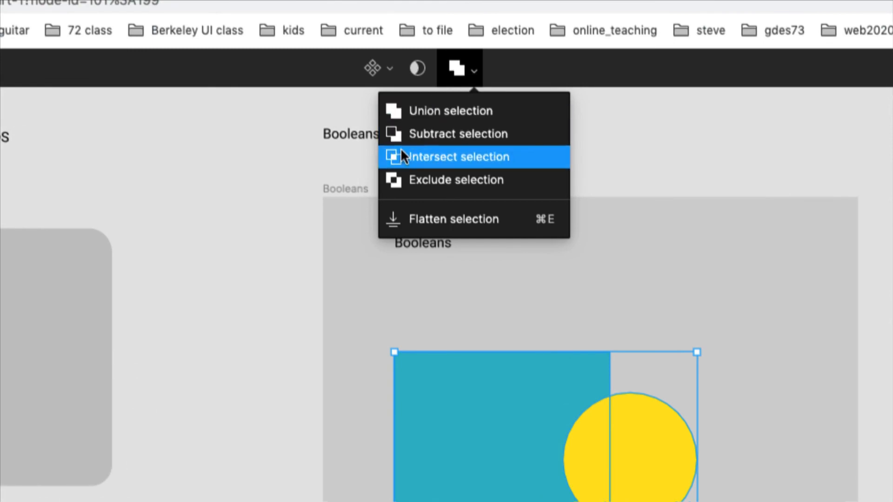
click(668, 155)
key(alt+super+8)
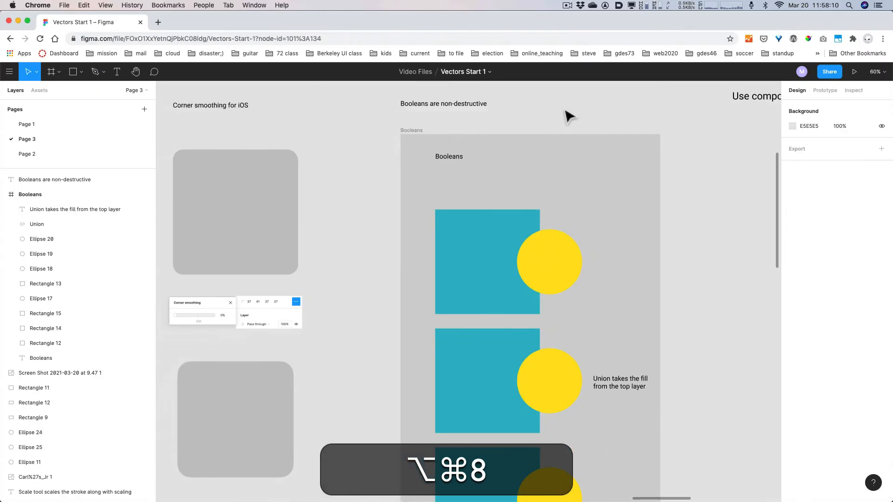
shift+click(658, 432)
shift+click(501, 246)
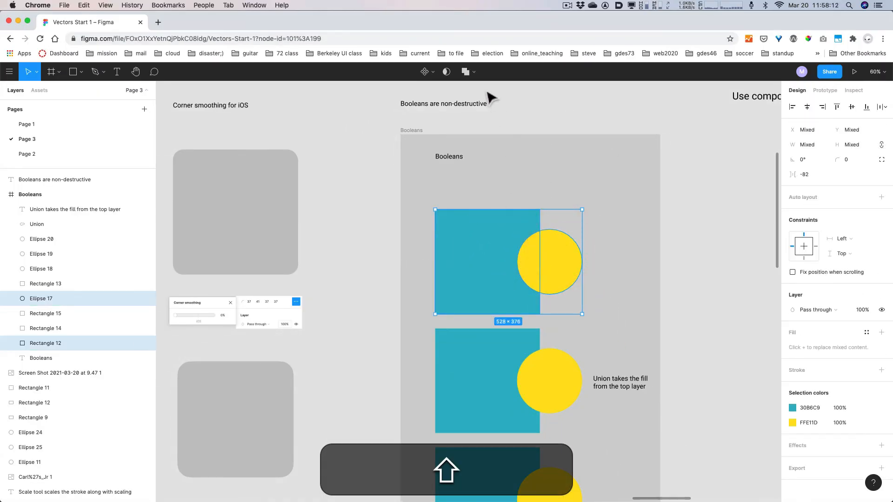
click(468, 71)
click(474, 93)
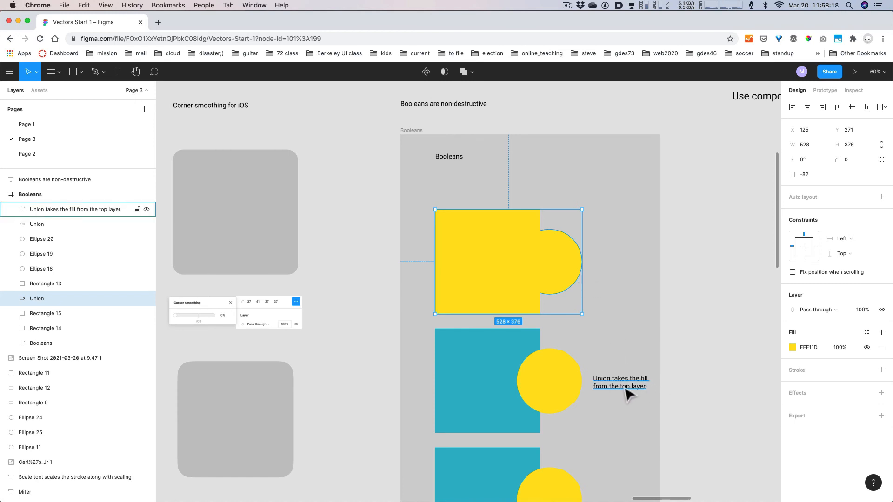
- Restack the second example's teal Rectangle 13 one layer behind yellow Ellipse 18
click(483, 387)
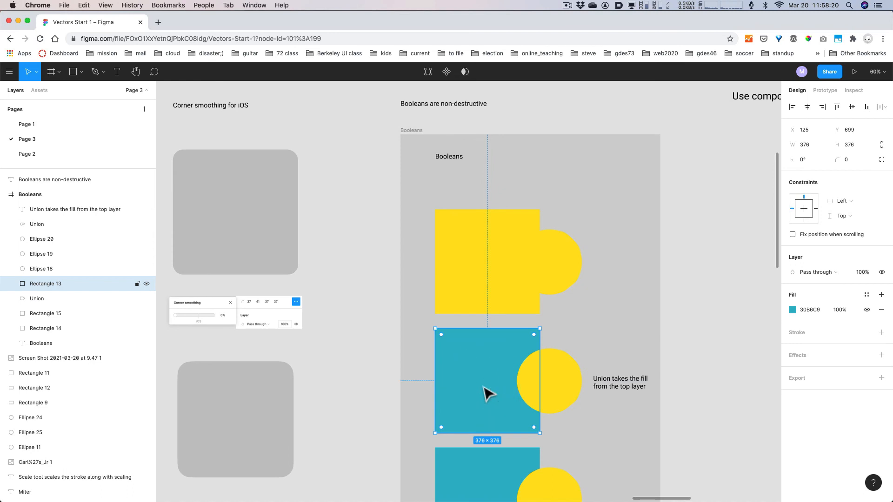
key(shift)
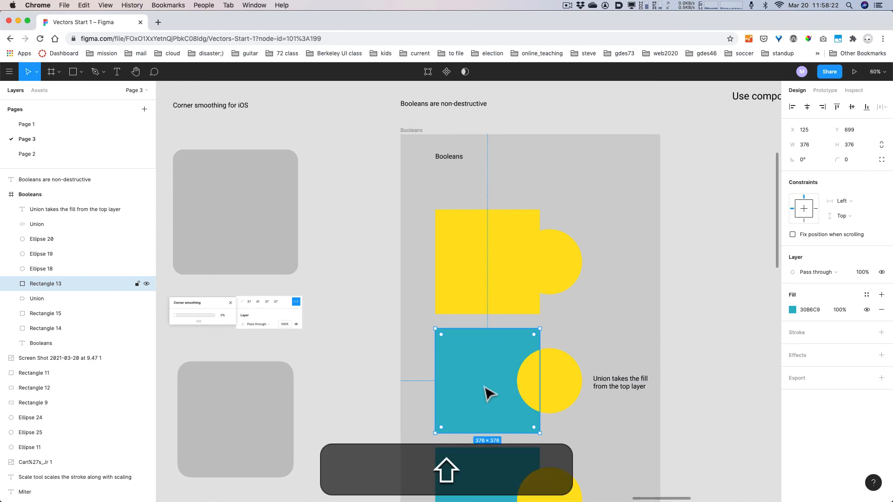
key(super+bracketright)
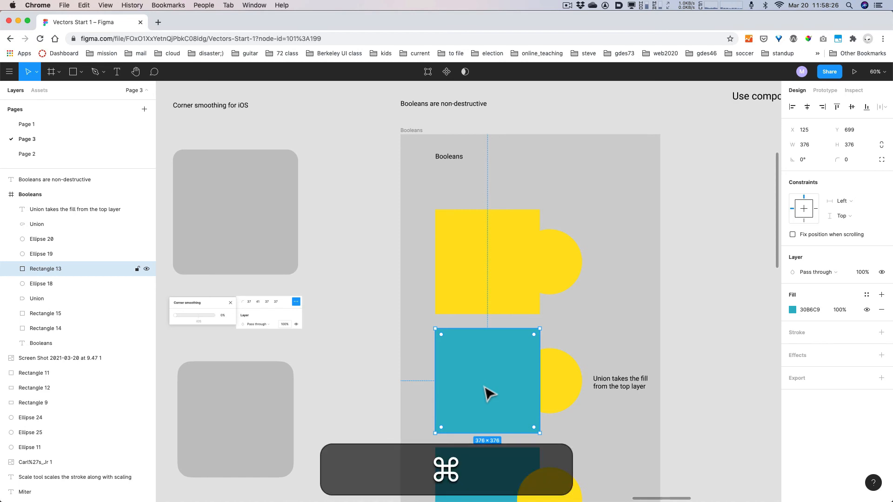
key(super+bracketleft)
key(super+bracketright)
key(super+bracketleft)
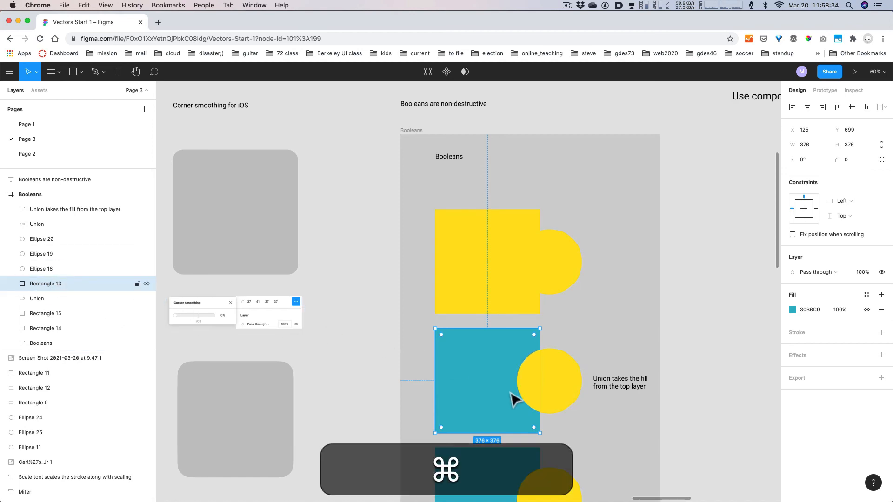
key(ctrl+bracketright)
key(super+bracketleft)
- Shift the teal square up and down the layer stack, leaving it above the circle
key(super+bracketleft)
key(super+bracketright)
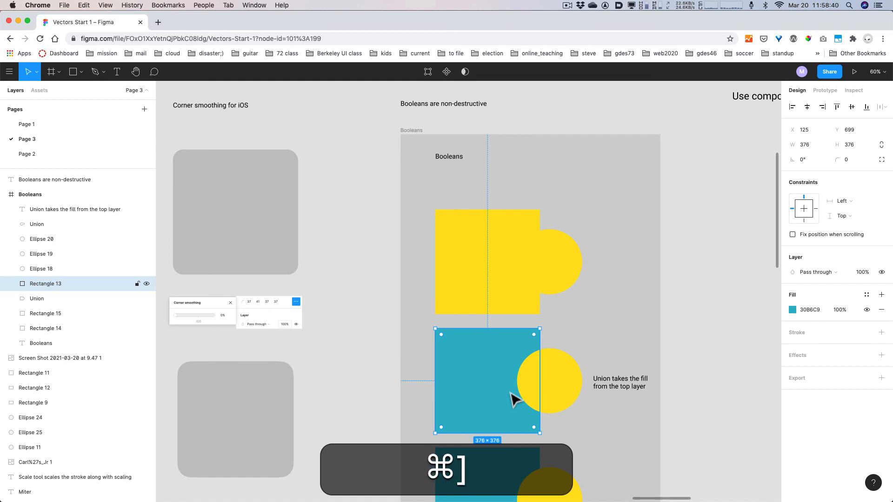
key(super+bracketright)
key(super+bracketleft)
key(super+bracketright)
key(super+bracketleft)
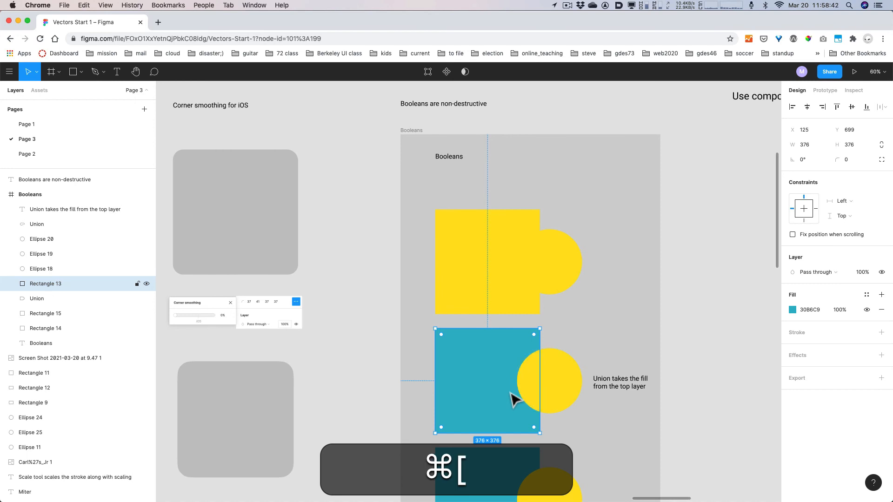
key(super+bracketright)
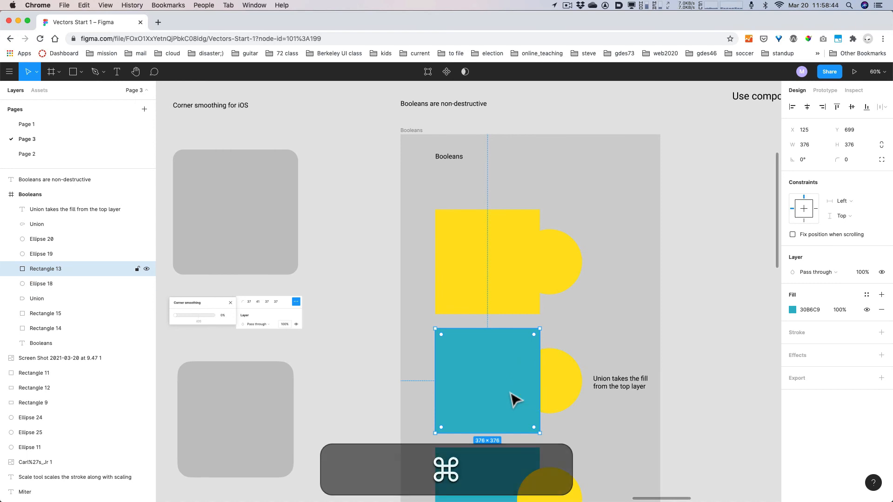
- Union the circle and square, then undo to separate them again
click(559, 394)
shift+click(499, 376)
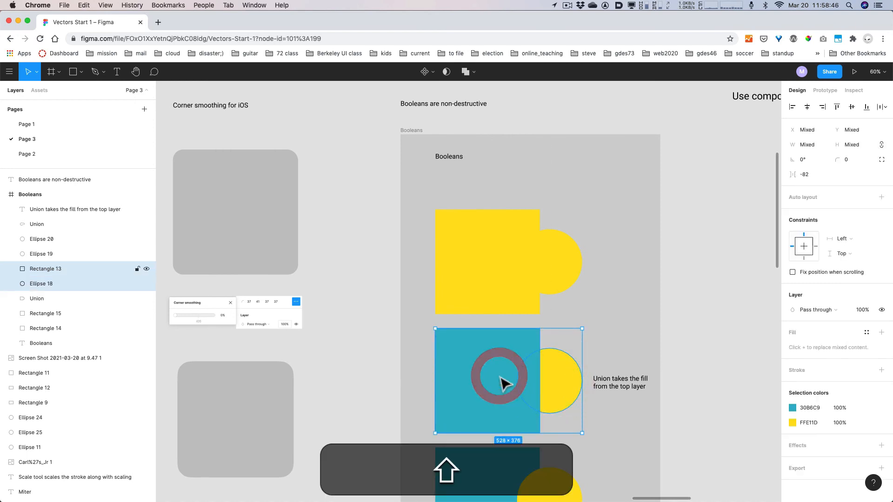
click(474, 71)
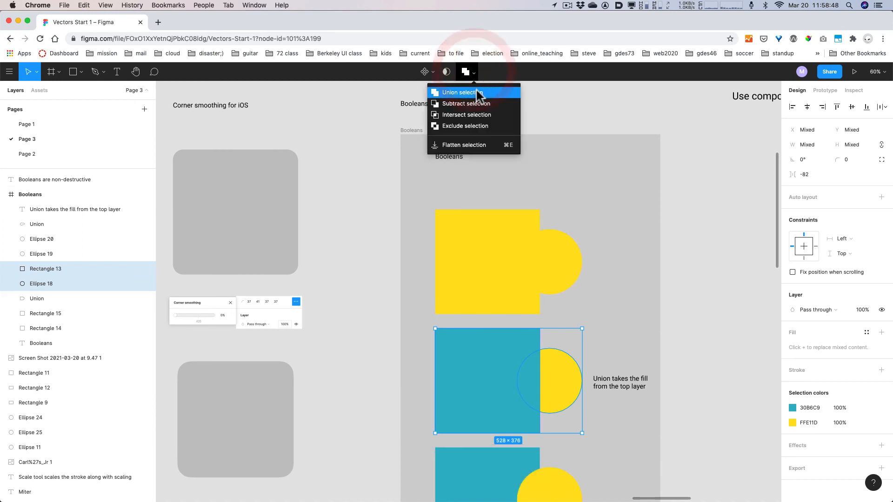
click(476, 90)
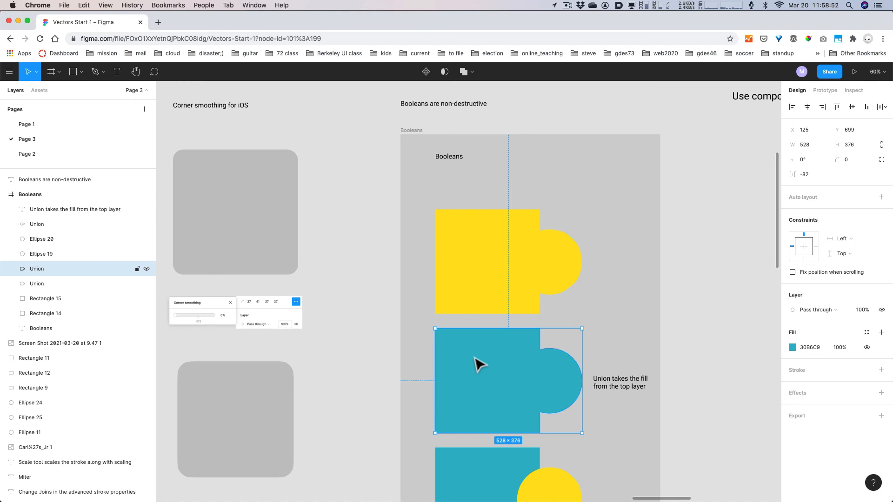
key(cmd+z)
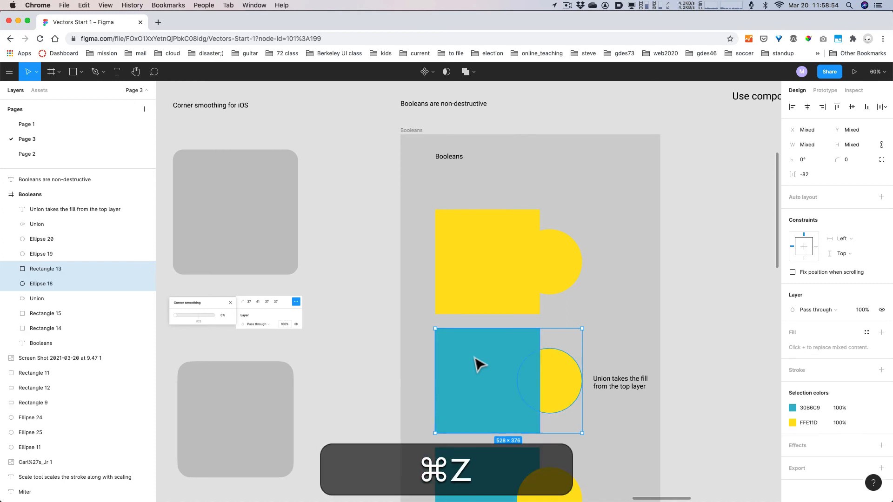
- Bring Ellipse 18 above the square and union them into a yellow 528×376 shape
shift+click(479, 364)
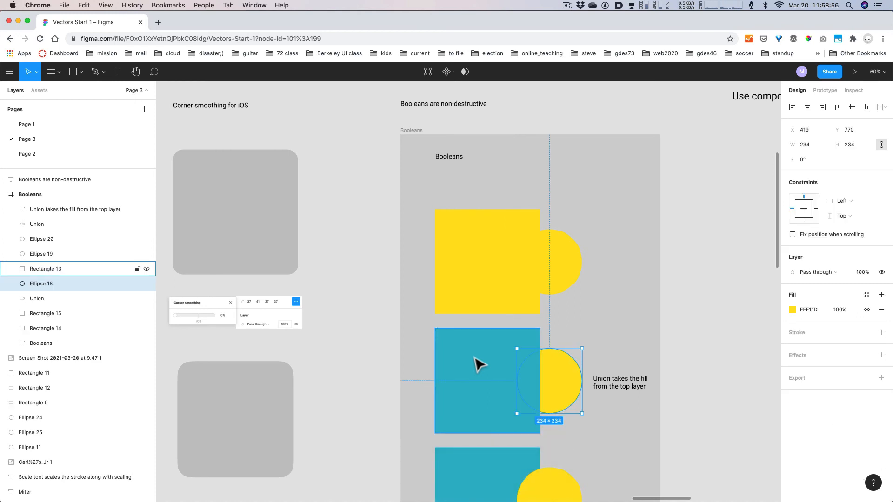
click(51, 283)
key(super+bracketright)
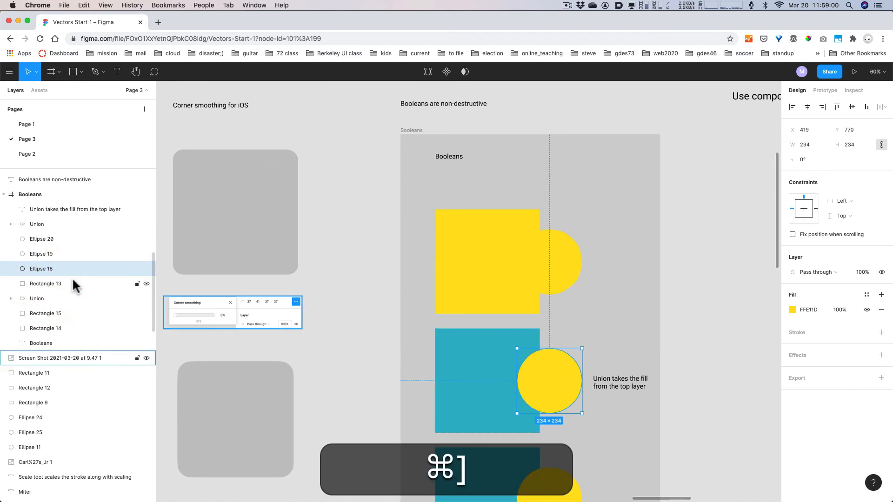
shift+click(451, 371)
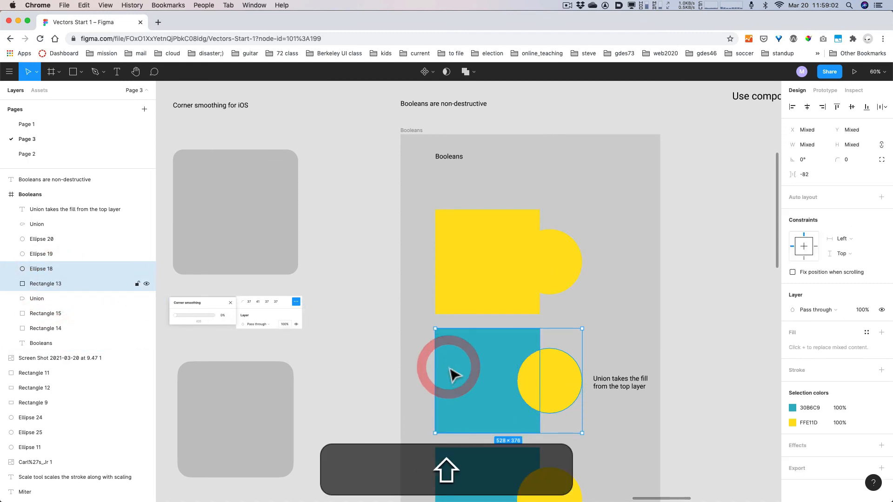
click(466, 71)
click(485, 94)
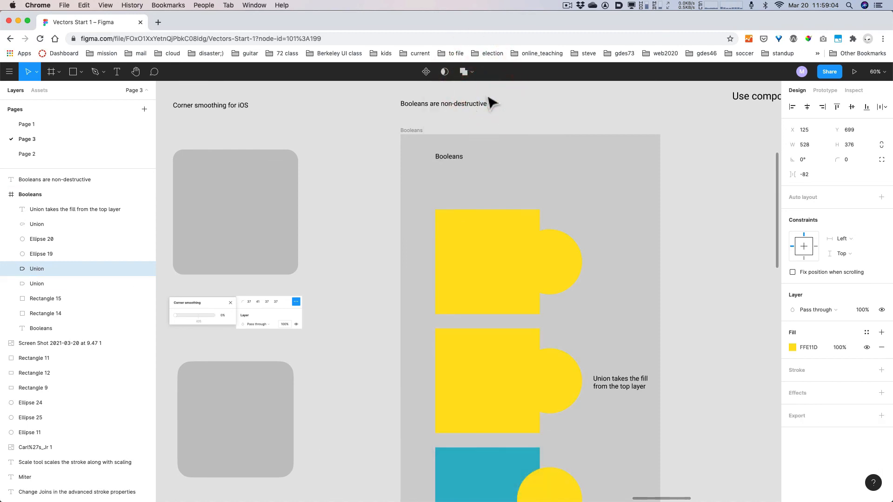
scroll(623, 241, down, 5)
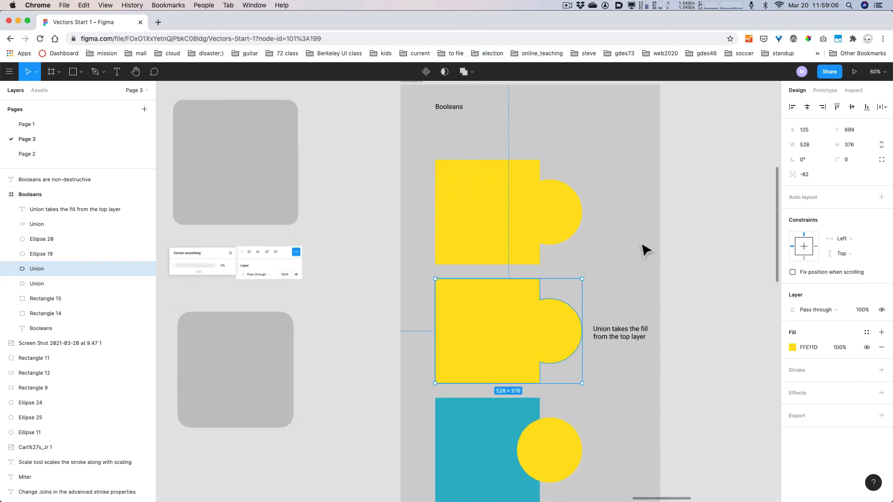
scroll(646, 249, down, 1)
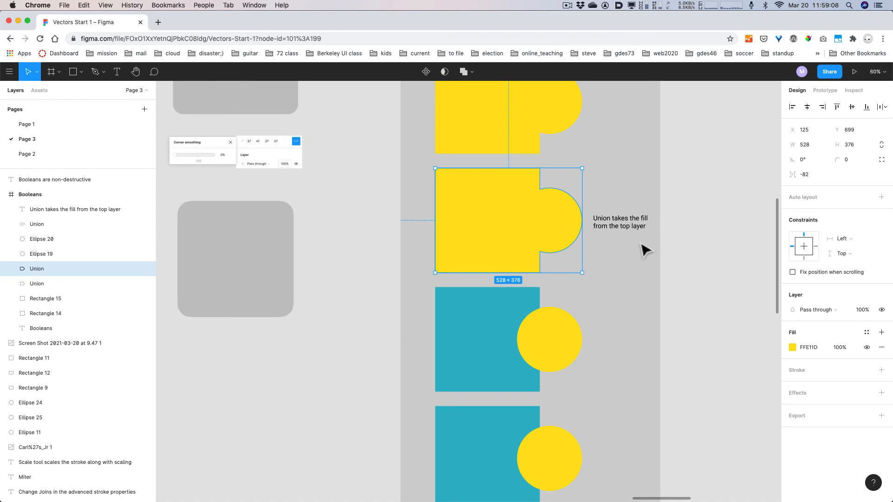
scroll(645, 250, up, 5)
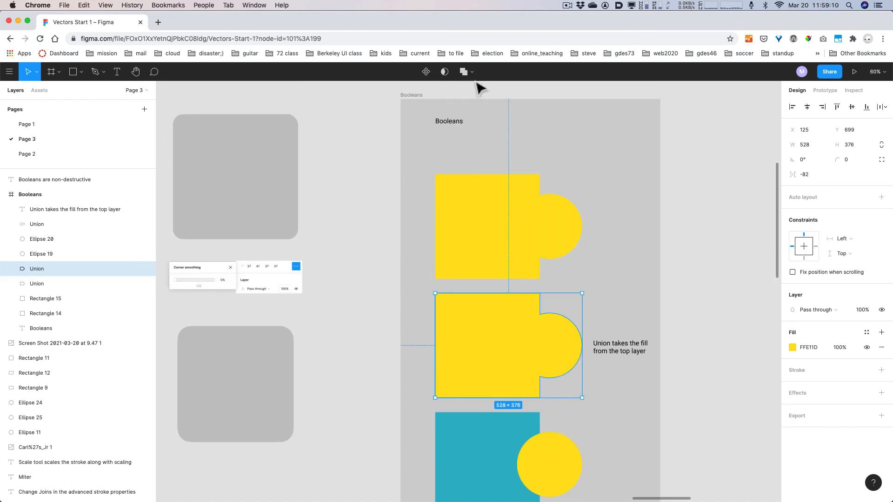
- Change the second example's union into a Subtract shape
click(471, 73)
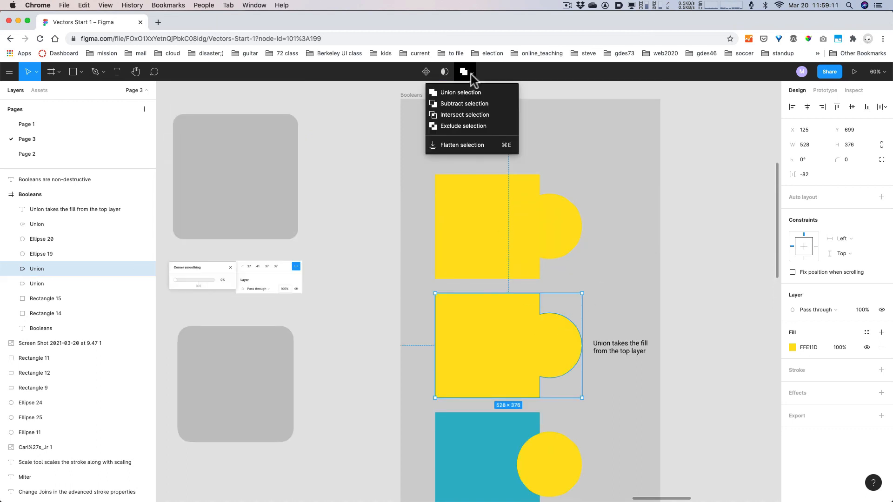
click(470, 103)
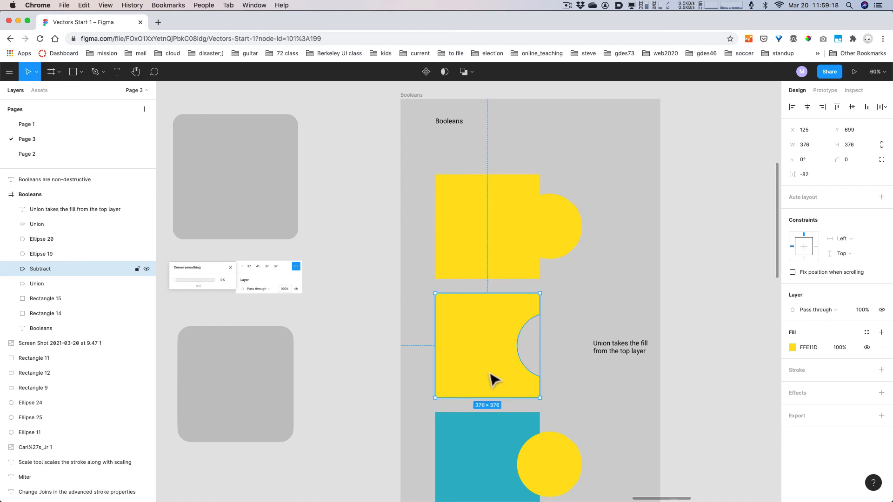
scroll(493, 379, down, 5)
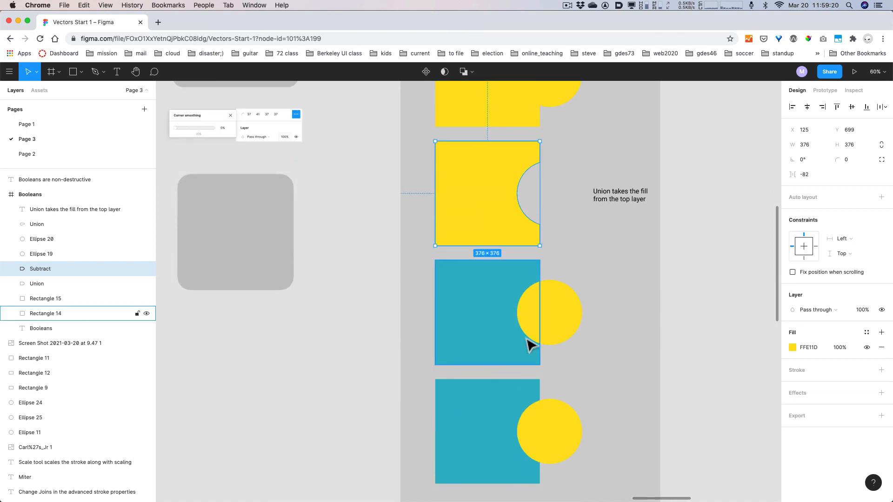
- Intersect the third square-and-circle pair into a yellow half-circle
click(564, 330)
shift+click(500, 326)
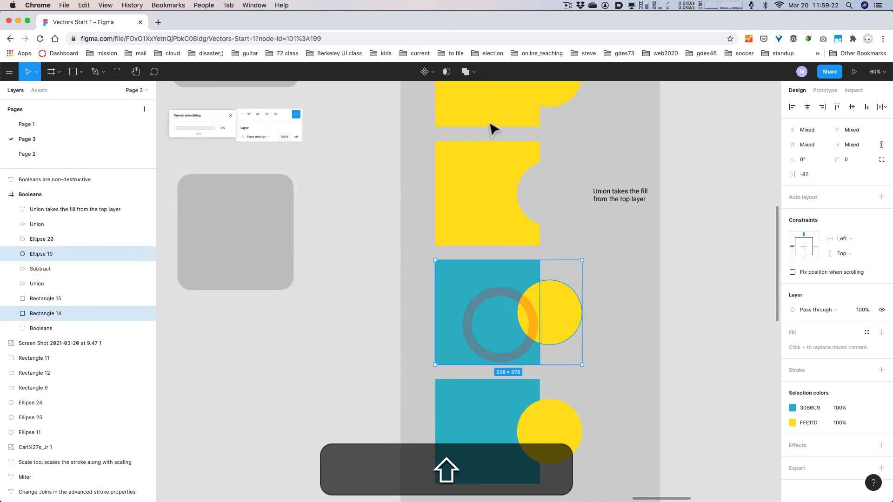
click(473, 73)
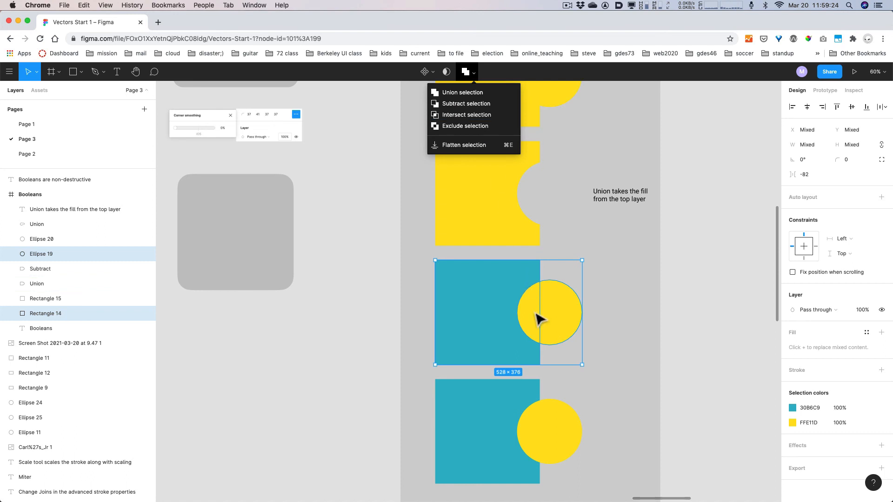
click(446, 114)
scroll(612, 315, down, 3)
- Exclude the overlap of the fourth square-and-circle pair
click(575, 354)
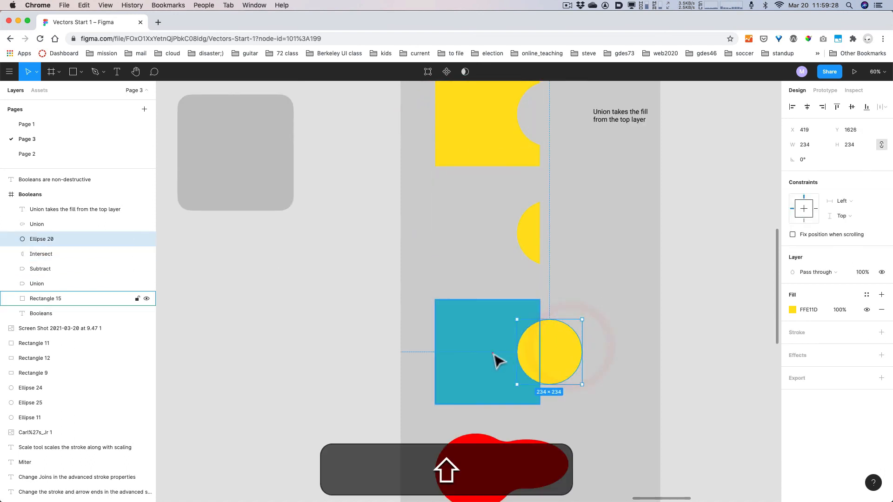
shift+click(494, 358)
click(473, 72)
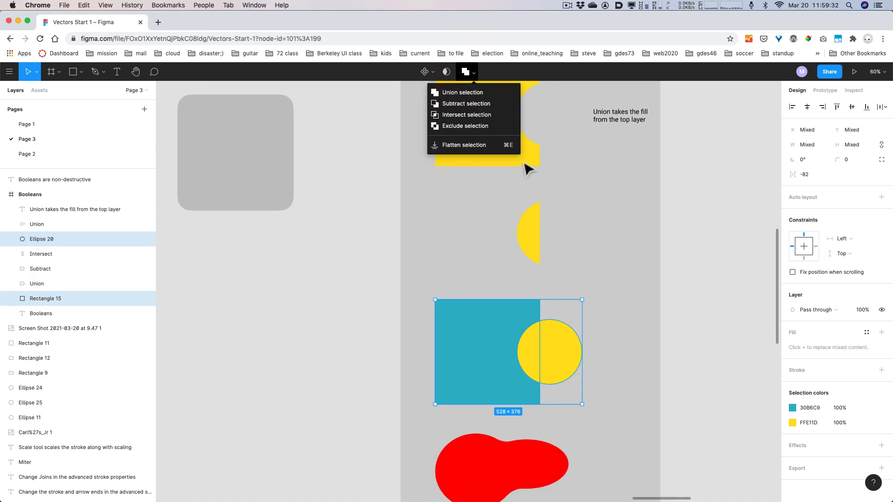
click(468, 126)
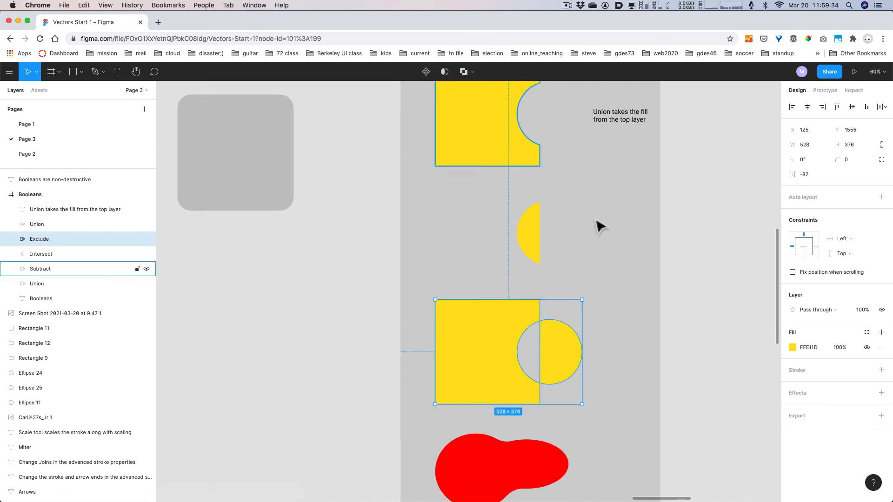
scroll(632, 270, down, 2)
- Delete the red blob shape below the Booleans examples
click(628, 261)
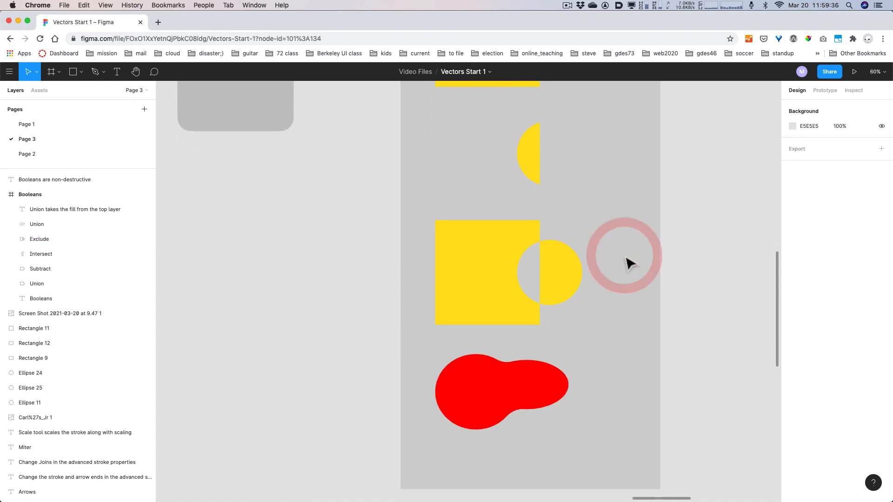
scroll(628, 262, down, 4)
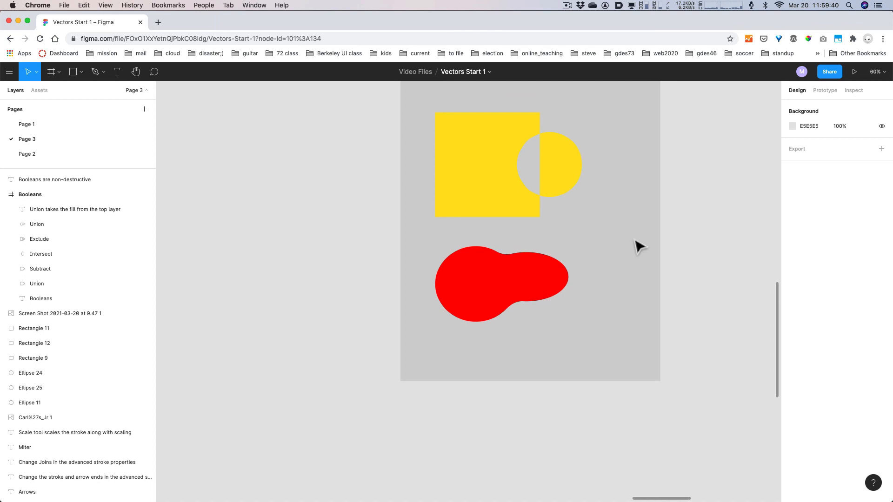
click(470, 303)
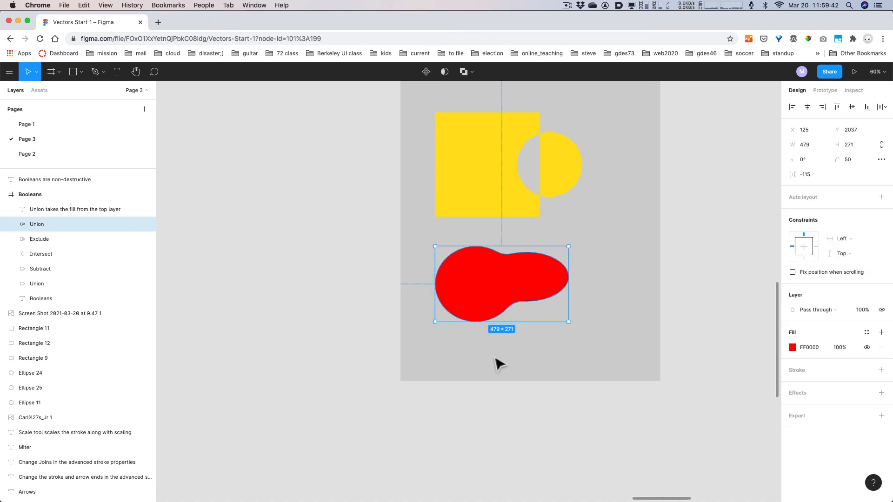
key(BackSpace)
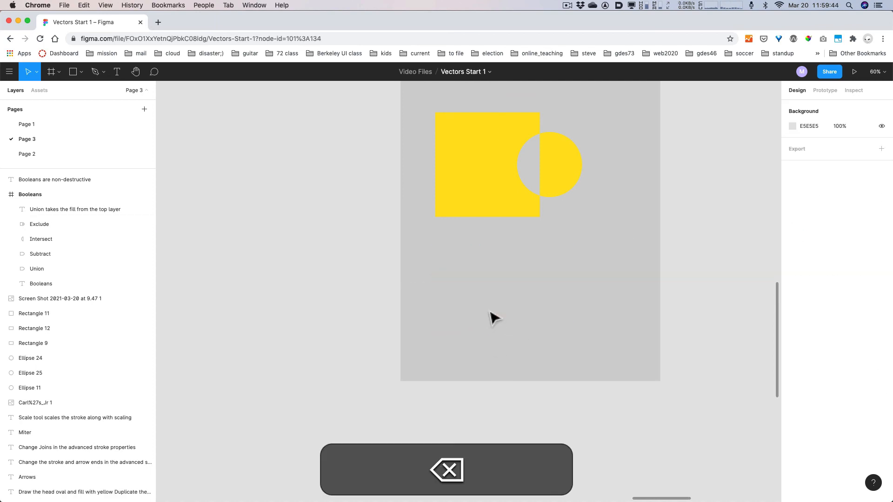
- Draw a 298×298 gray circle and an overlapping 277×179 oval, then select both
key(o)
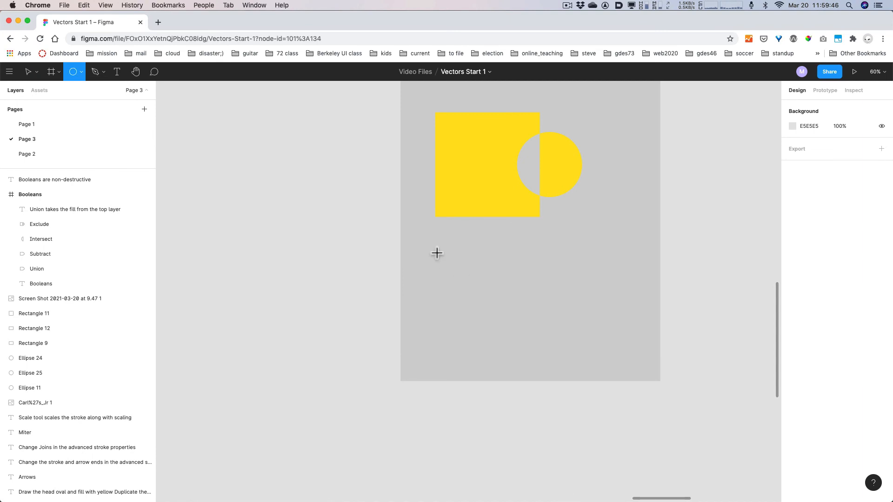
drag(437, 253, 519, 328)
key(shift)
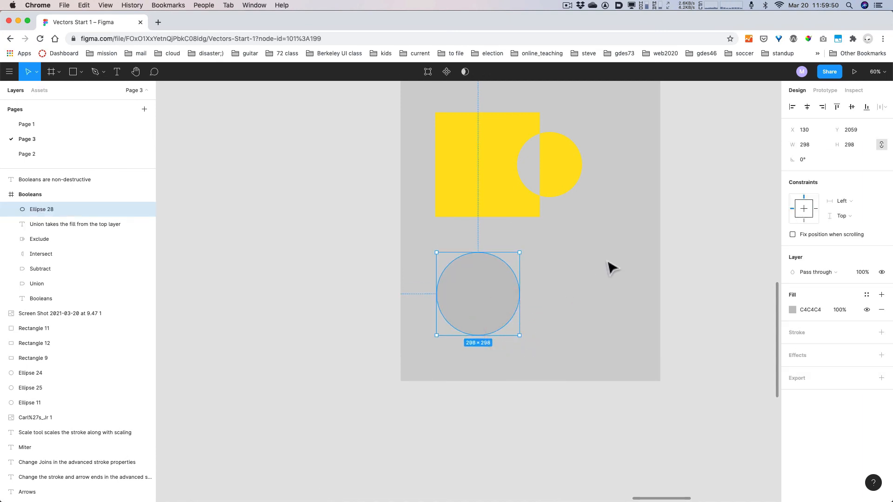
key(o)
drag(597, 263, 511, 329)
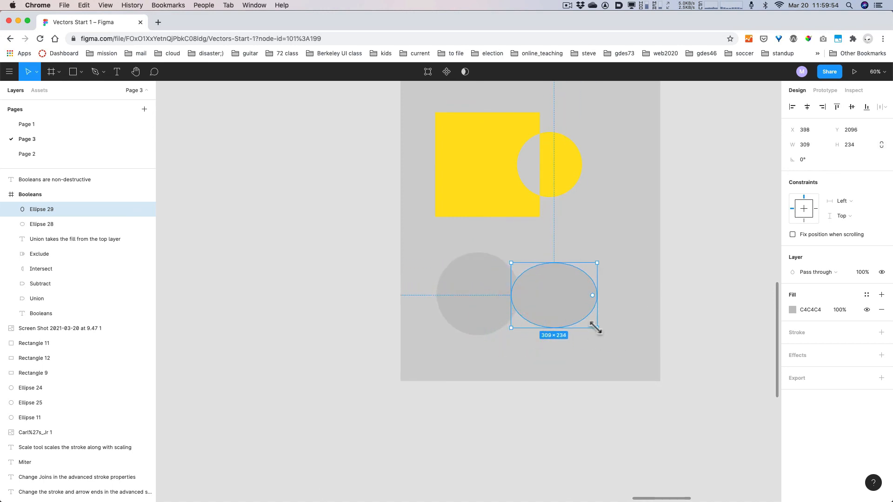
drag(596, 327, 562, 303)
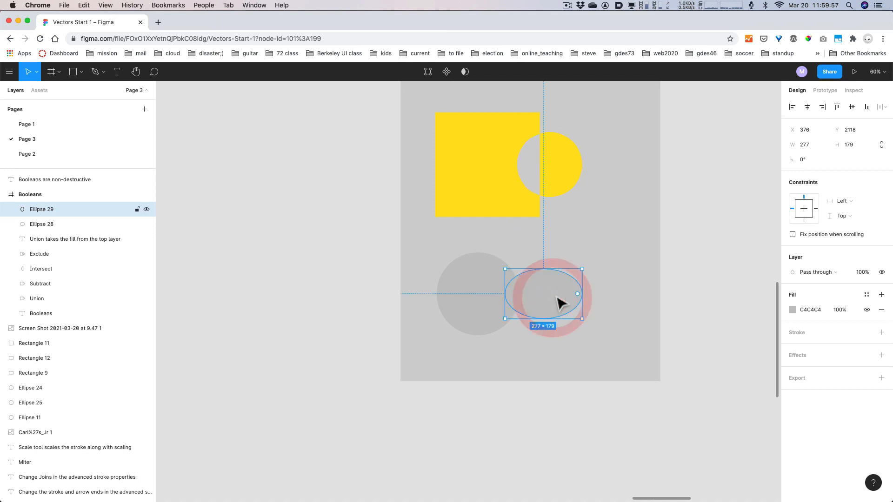
shift+click(483, 300)
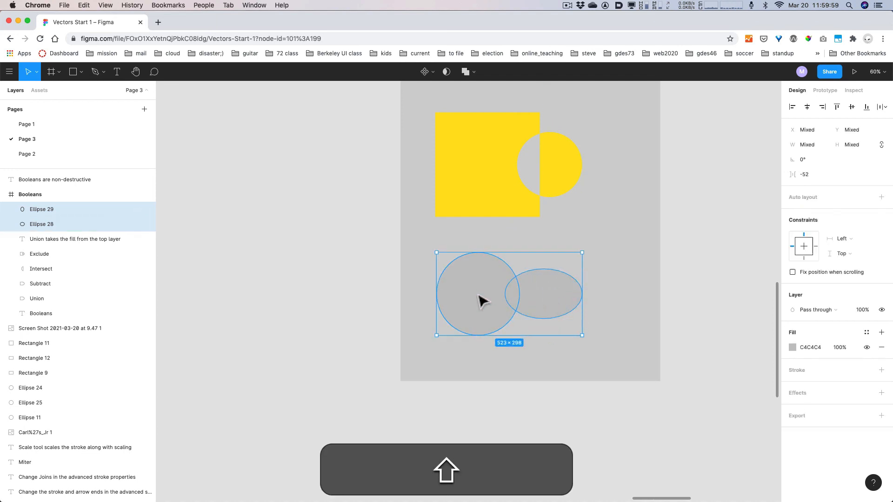
- Combine the gray circle and oval with Union selection
click(475, 72)
click(471, 93)
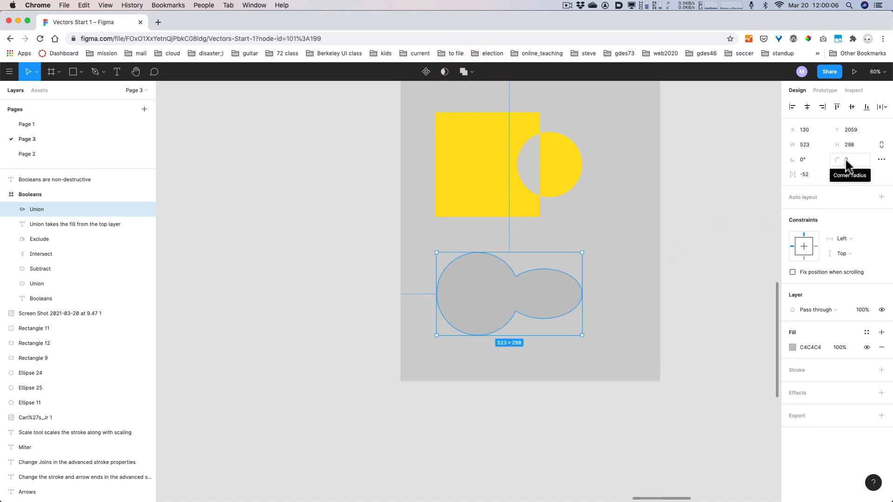
key(alt+super)
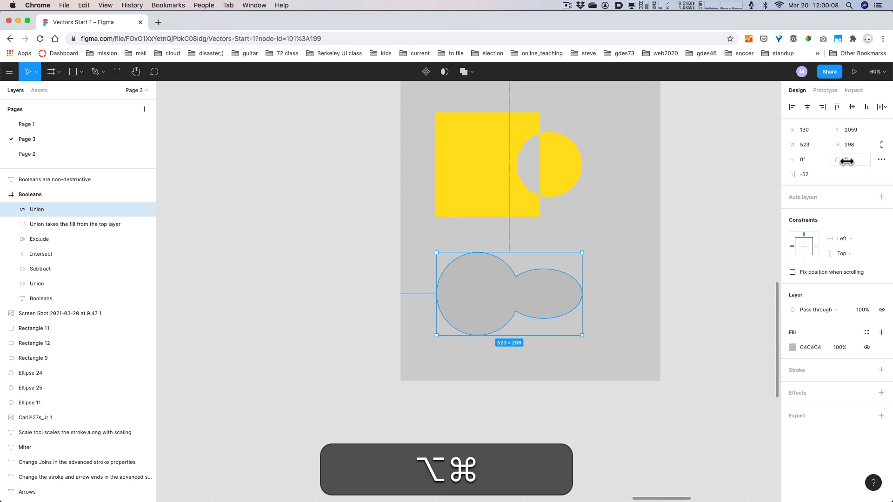
key(alt+super+8)
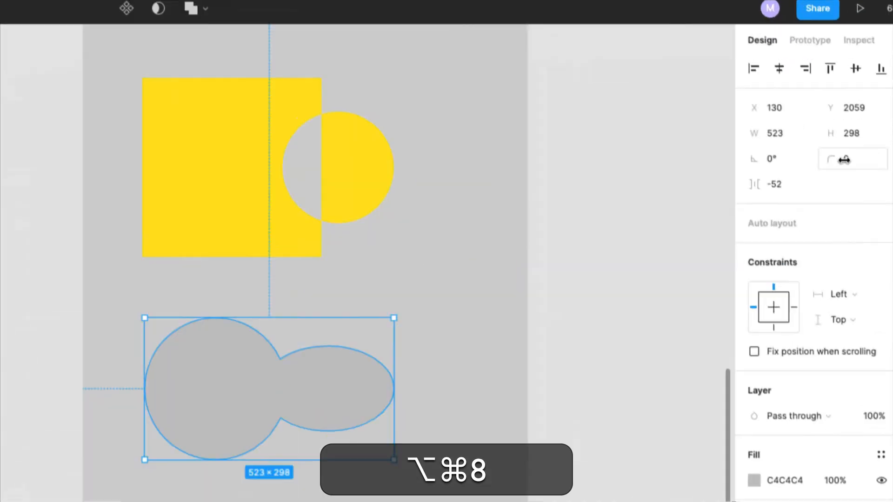
- Give the 523×298 union a corner radius of 20
click(846, 161)
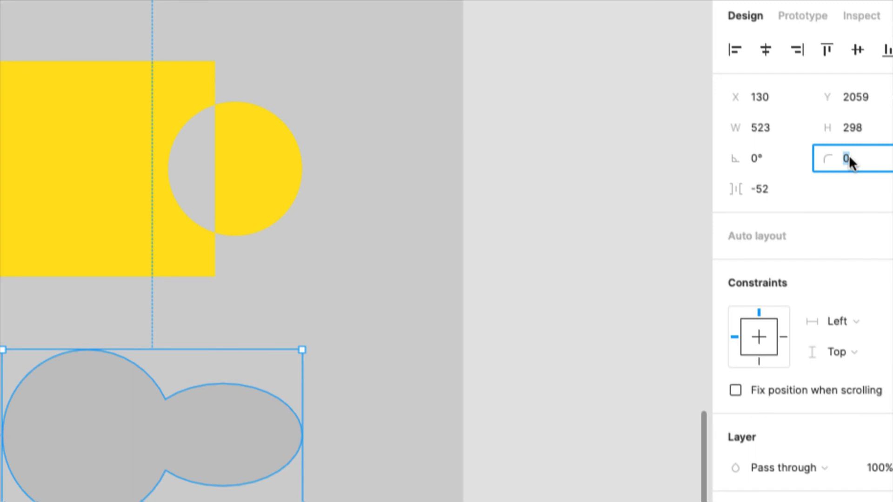
text(20)
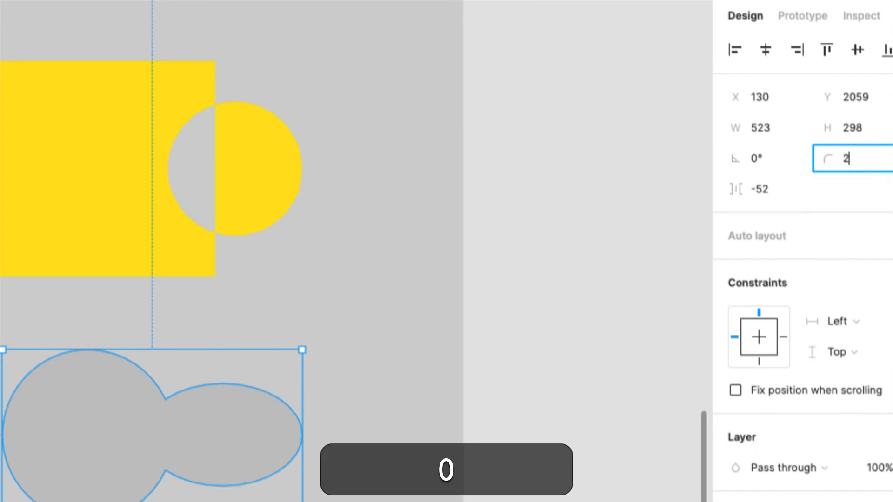
key(Return)
key(alt+super)
key(alt+super+8)
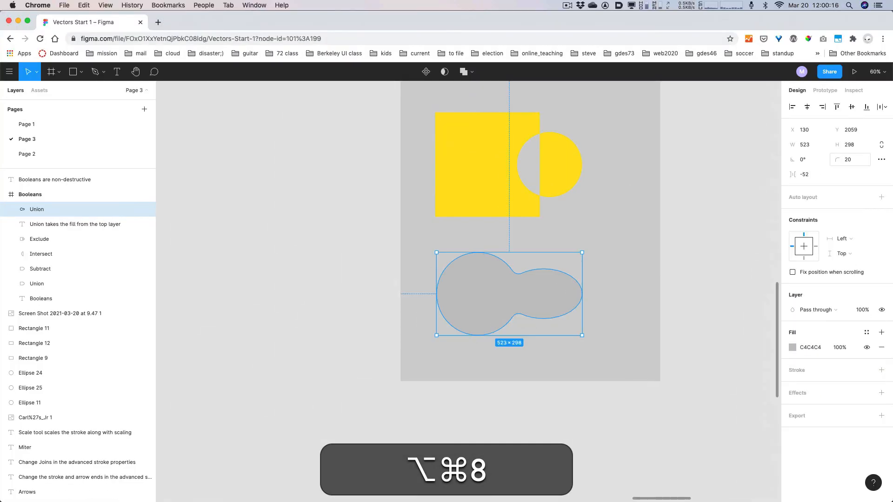
key(Escape)
click(74, 209)
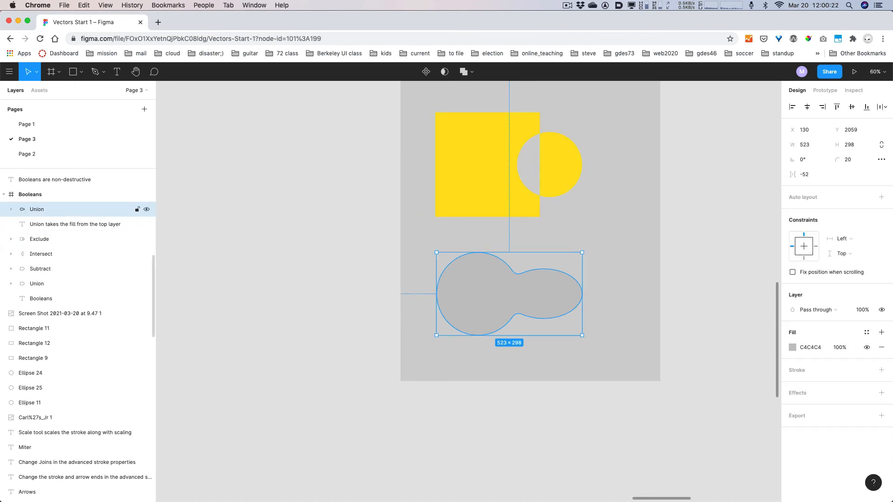
- Nudge Ellipse 29, the oval inside the union, slightly upward
click(11, 209)
click(53, 224)
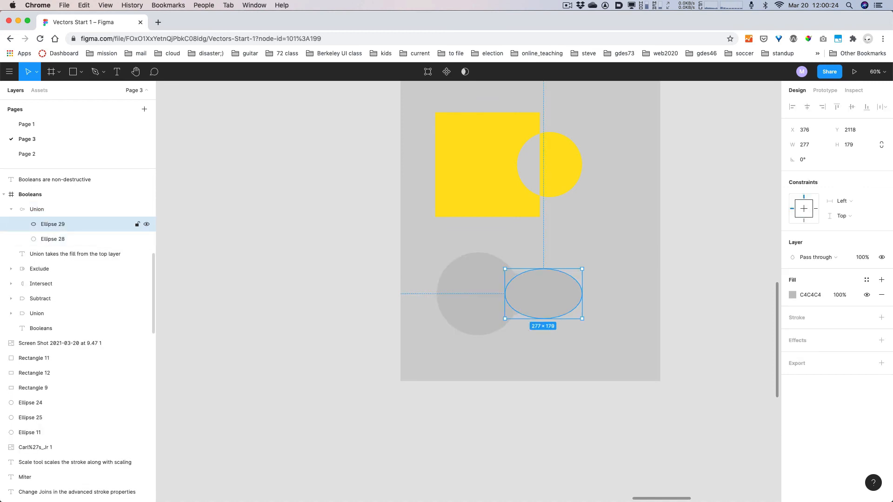
mouse_move(543, 294)
mouse_down()
mouse_move(553, 286)
mouse_move(517, 333)
mouse_move(461, 344)
mouse_move(496, 343)
mouse_move(540, 294)
mouse_move(523, 246)
mouse_move(464, 248)
mouse_move(521, 252)
mouse_move(541, 287)
mouse_up()
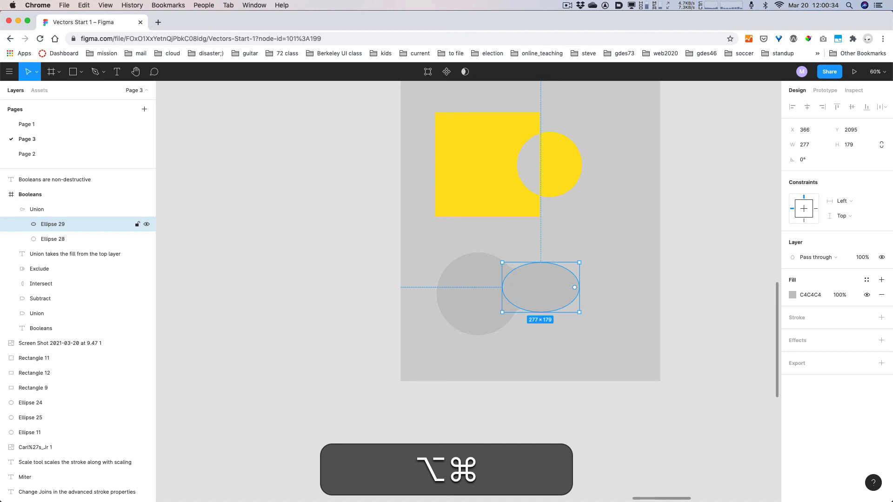
- Zoom to 50% and pan to the empty 'Use components to hack mirroring' area
scroll(713, 311, down, 6)
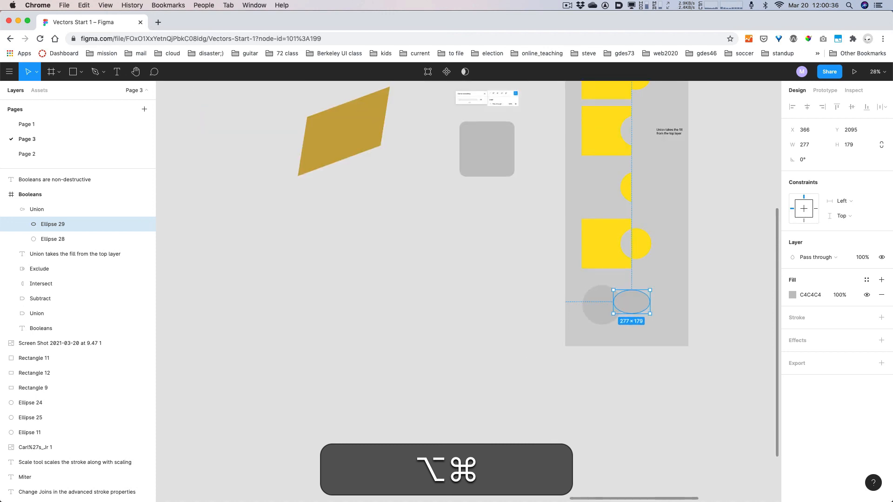
drag(713, 310, 365, 473)
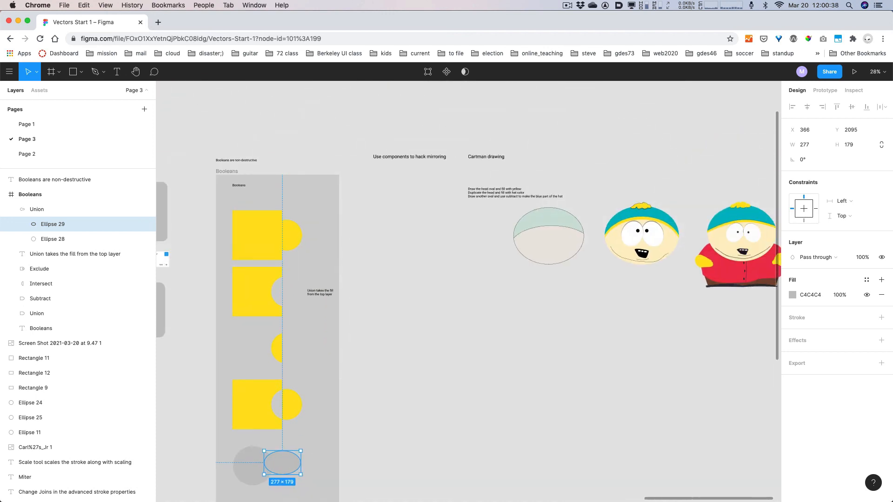
scroll(469, 292, left, 2)
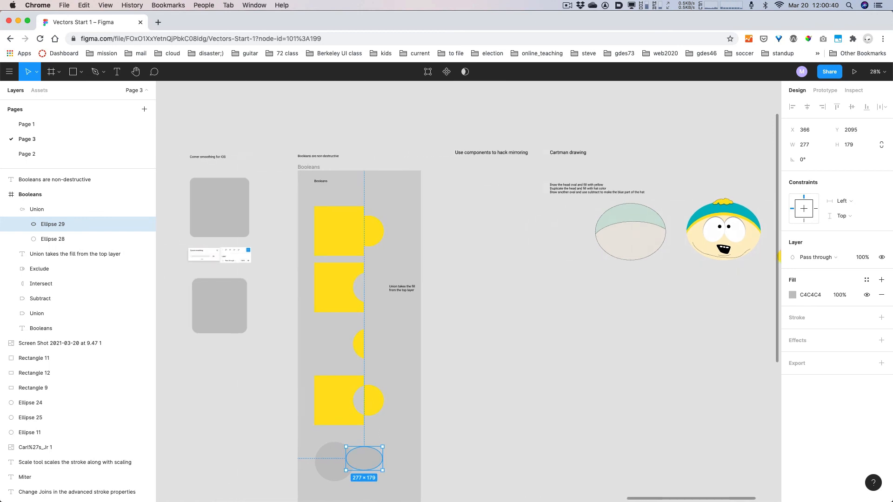
scroll(435, 112, up, 5)
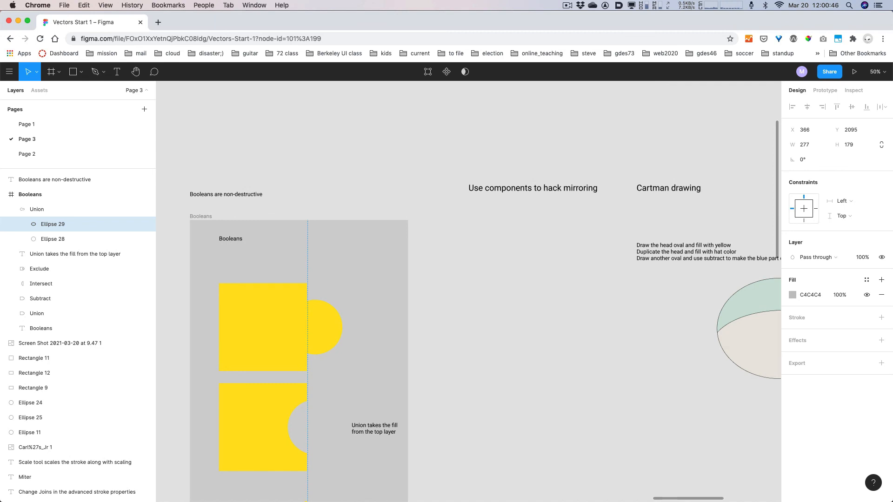
- Draw curved open path Vector 19, about 254.5×533.5, with the Pen tool
key(p)
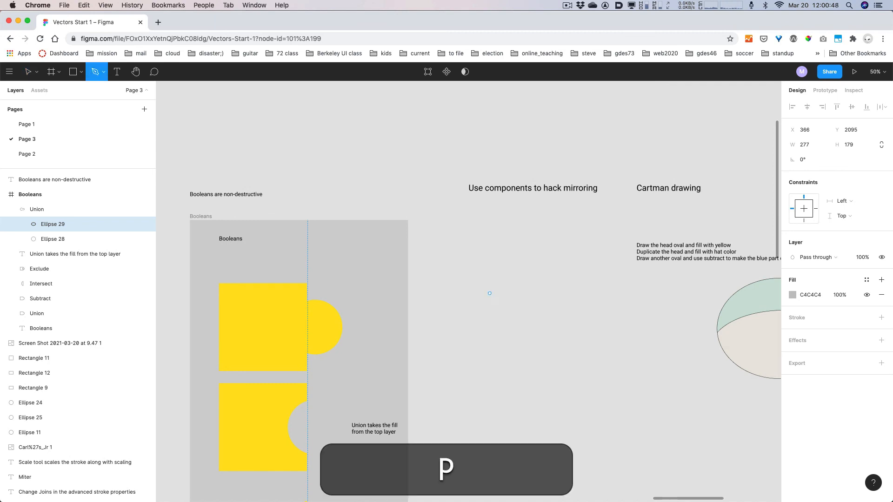
click(477, 230)
drag(504, 270, 518, 288)
drag(504, 328, 537, 354)
click(537, 353)
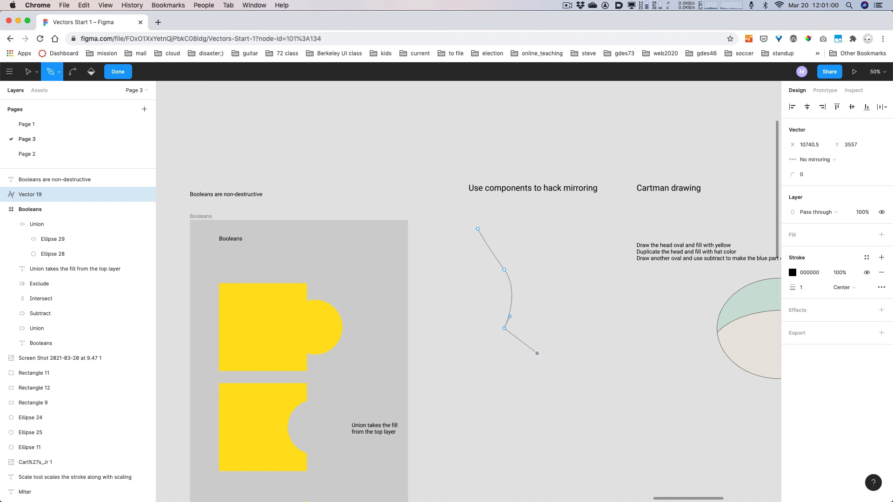
key(Escape)
key(Escape)
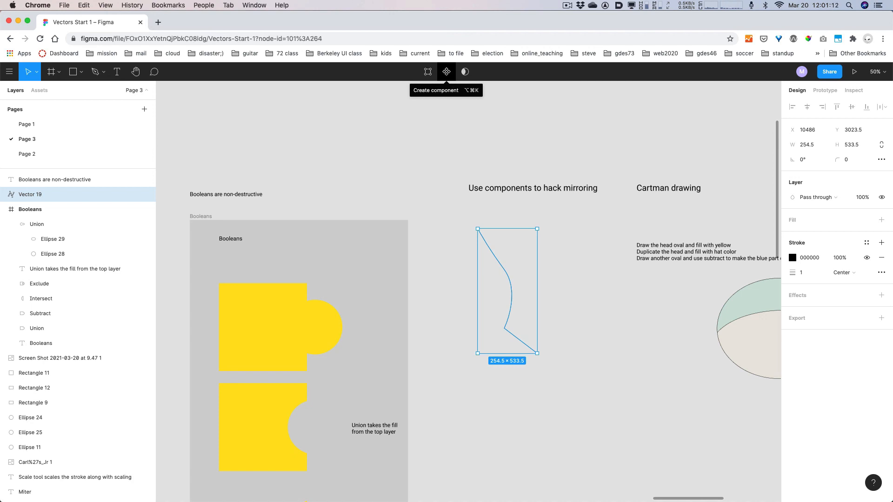
- Make the curved path a component and place a copy flush to its right
click(446, 72)
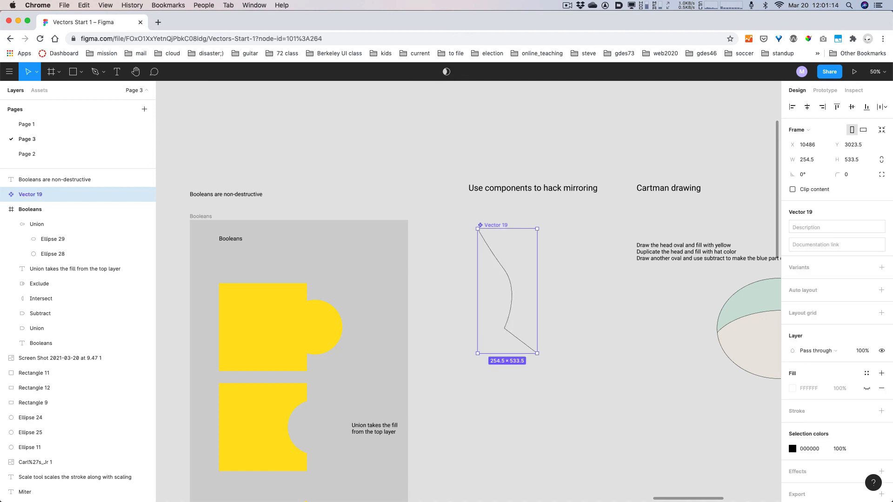
drag(508, 298, 567, 298)
click(567, 298)
- Flip the copied instance horizontally so it mirrors Vector 19 into a vase outline
click(70, 194)
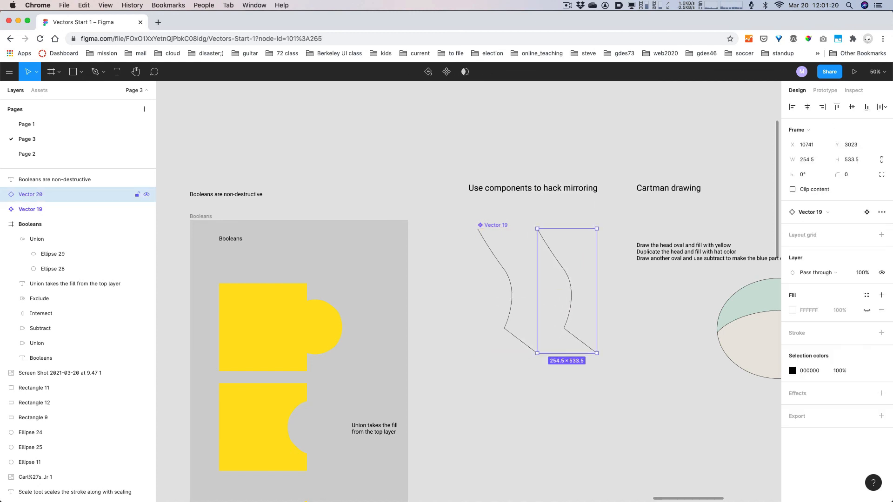
click(9, 72)
mouse_move(28, 141)
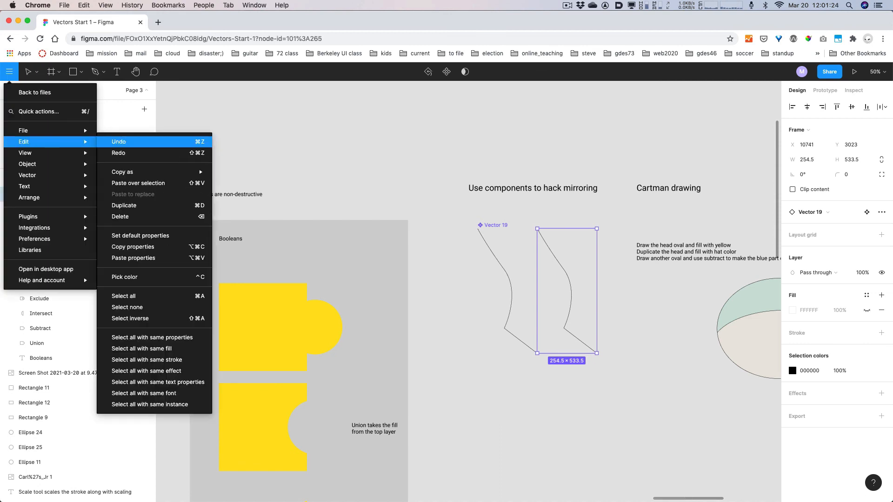
mouse_move(47, 163)
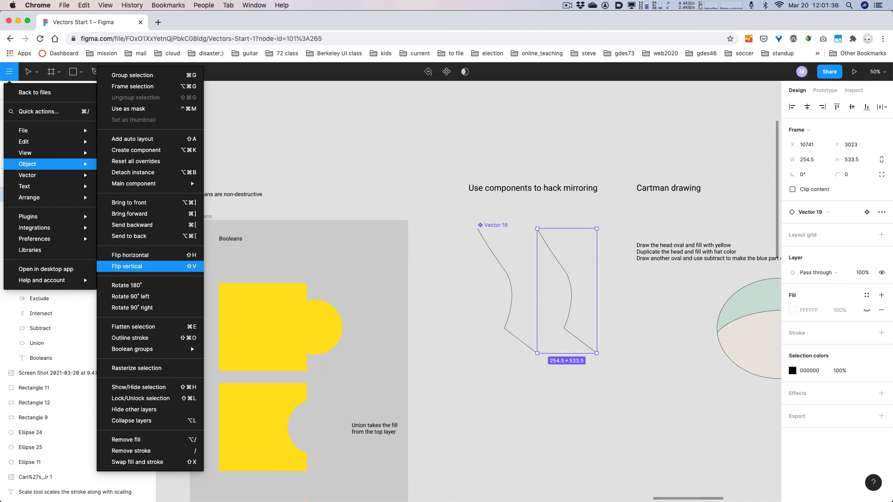
click(130, 255)
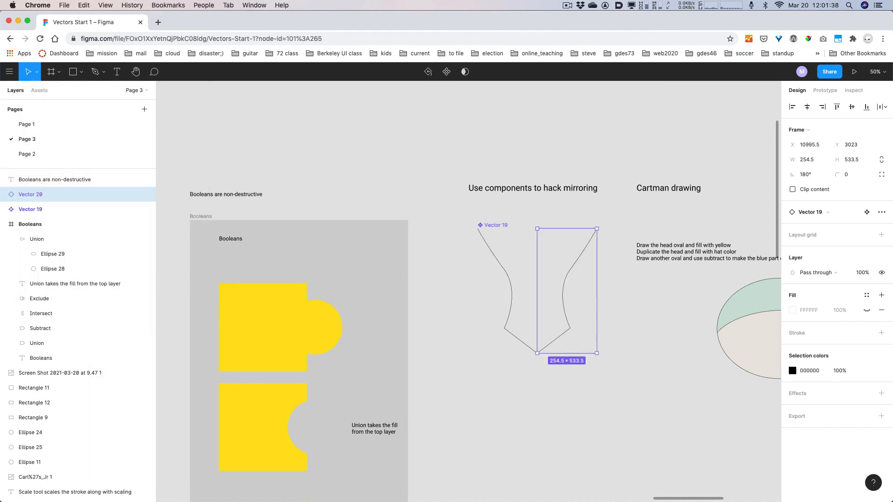
key(Escape)
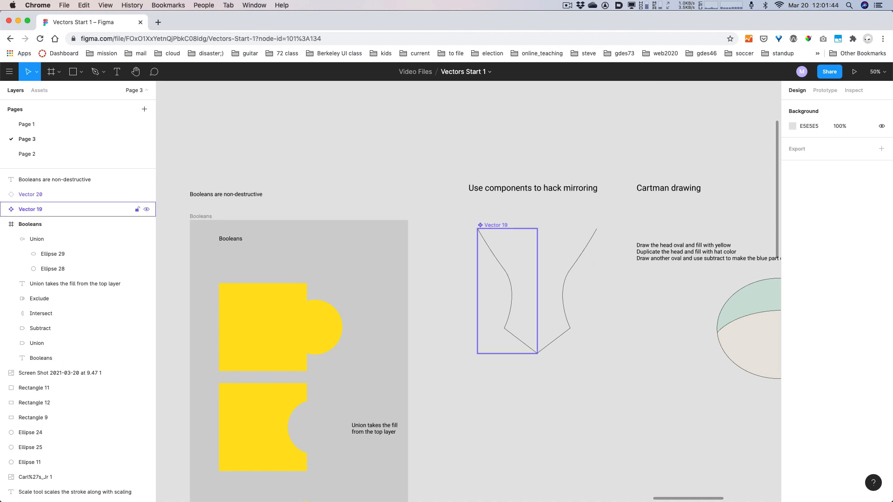
- Zoom in and enter point-editing mode on the vector inside the Vector 19 component
click(31, 210)
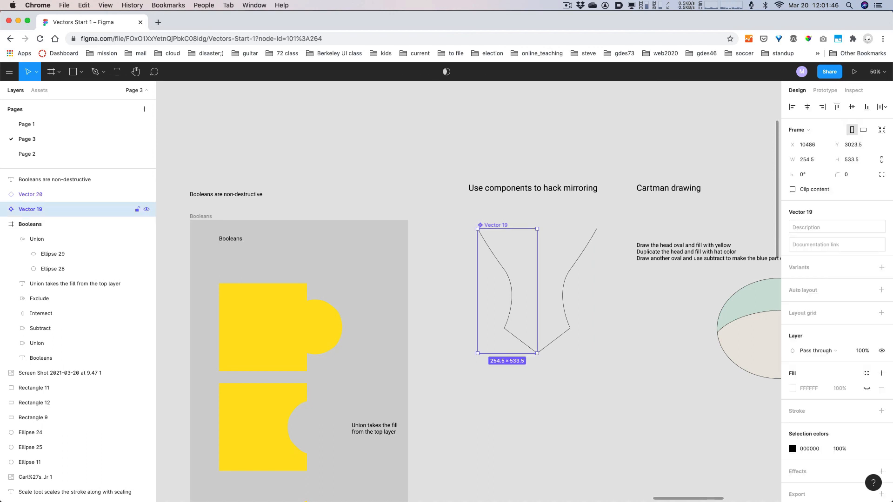
key(Return)
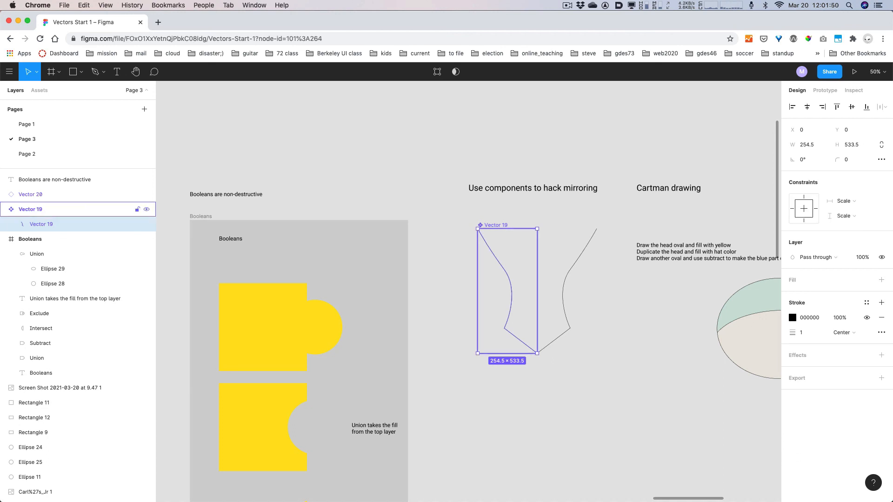
click(30, 210)
click(31, 194)
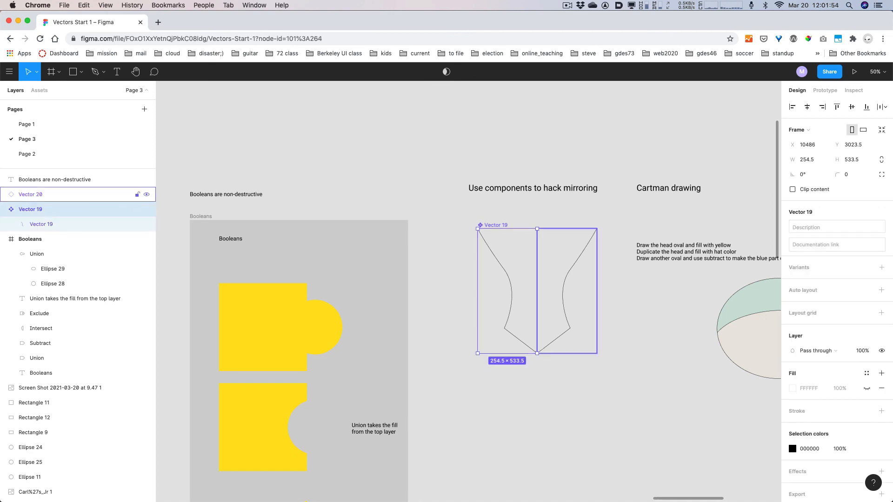
click(31, 209)
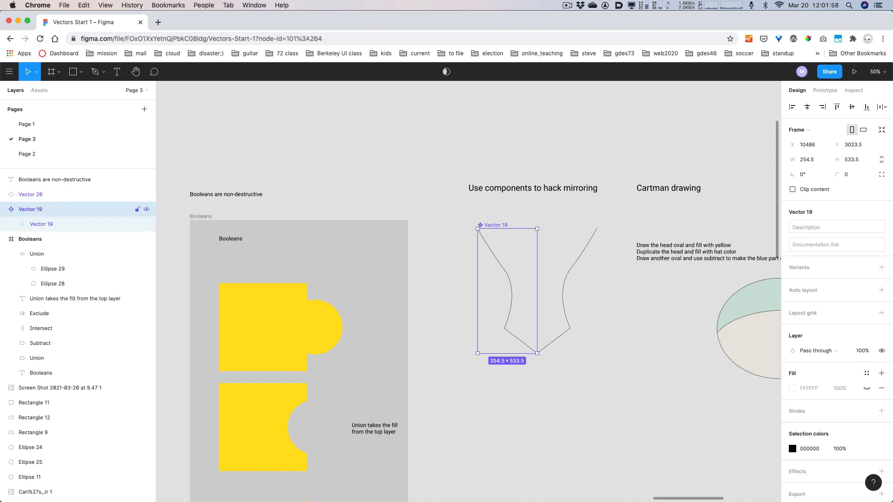
scroll(597, 353, up, 5)
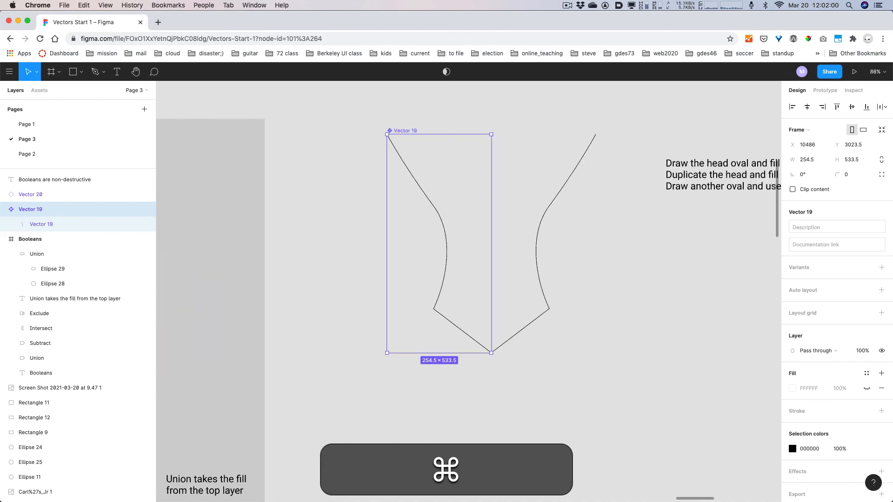
key(Return)
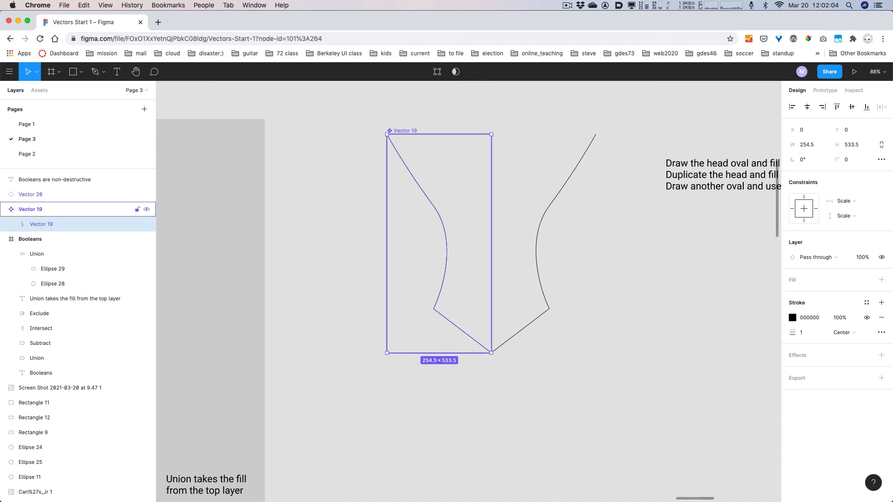
click(31, 209)
key(Return)
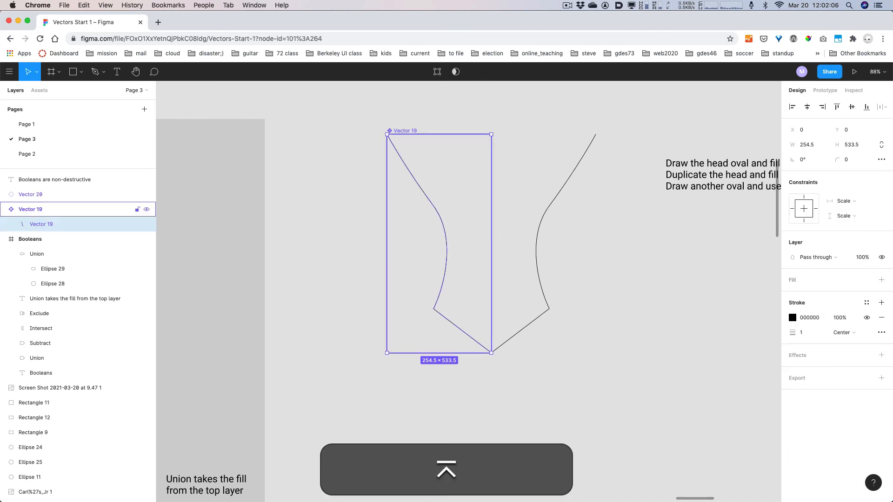
key(Return)
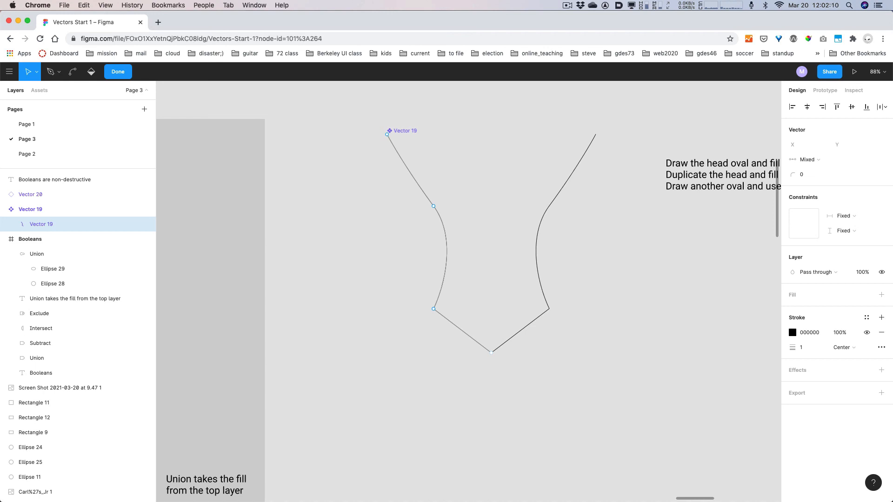
- Bend the bottom and left corner points of Vector 19 into smooth curves
key(alt+super)
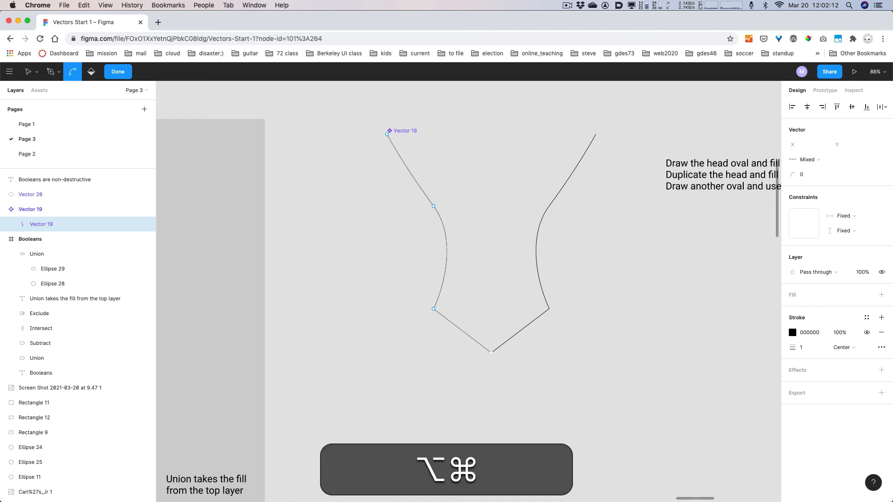
drag(491, 352, 446, 374)
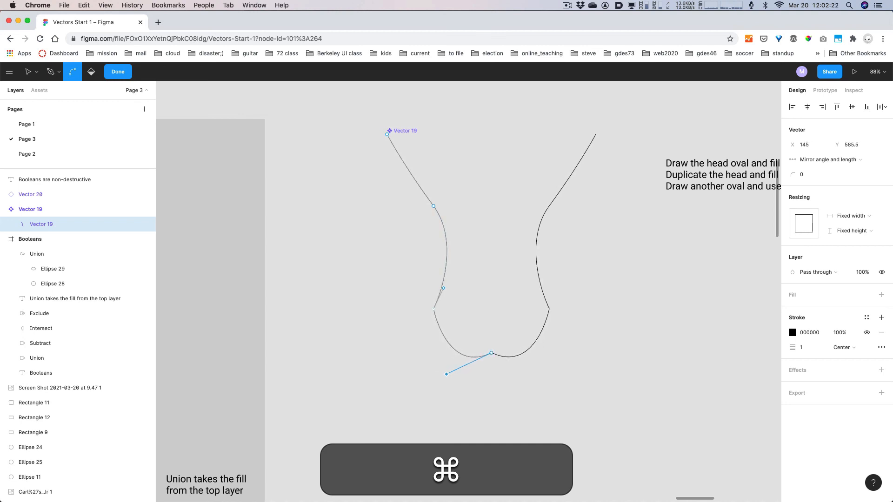
drag(433, 309, 431, 330)
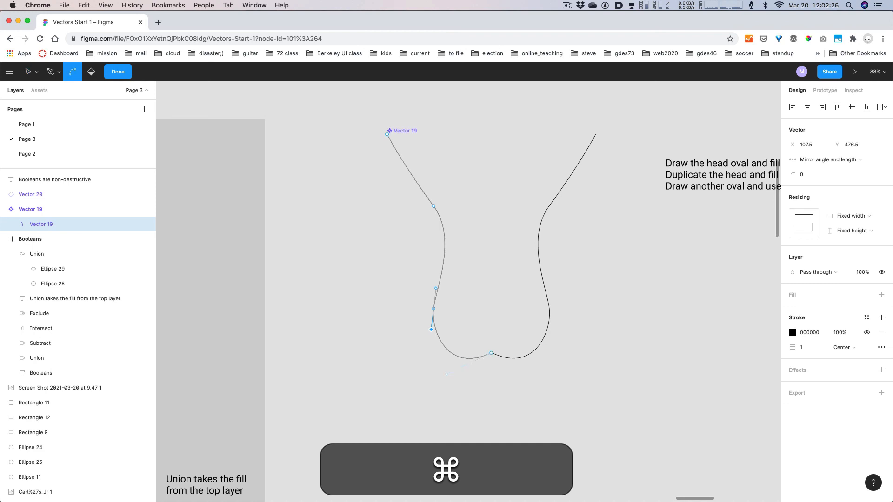
drag(446, 373, 442, 352)
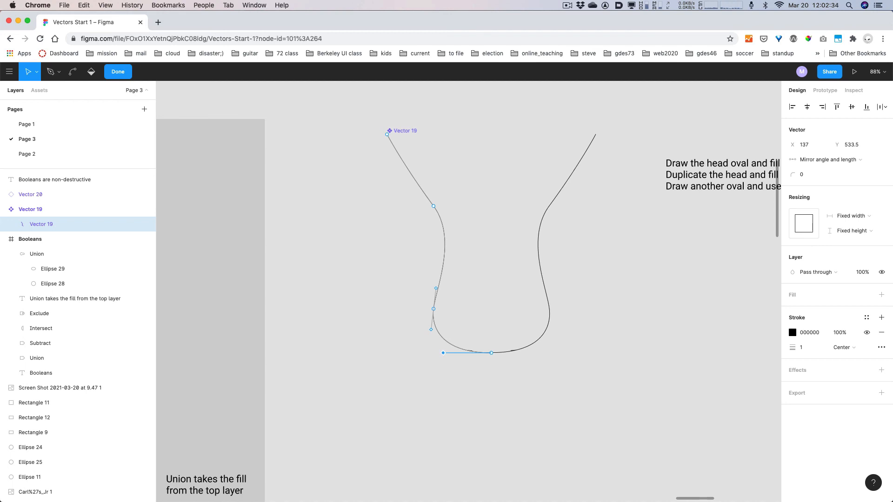
key(Escape)
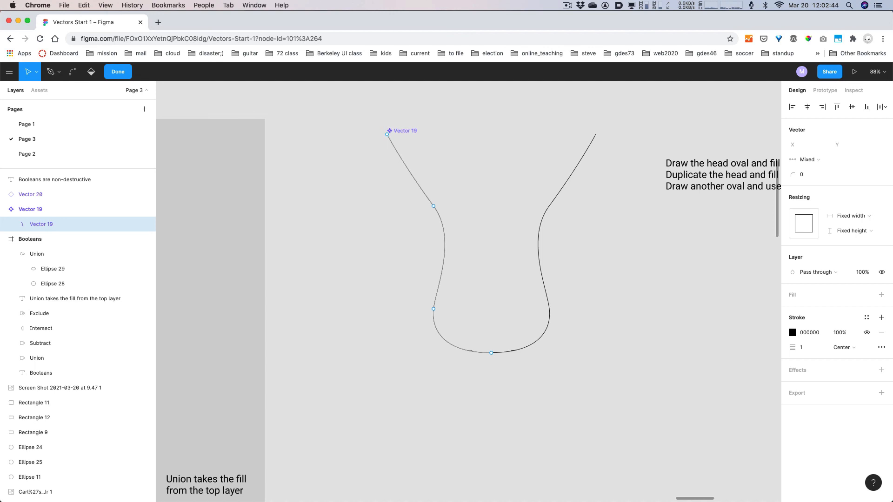
click(118, 72)
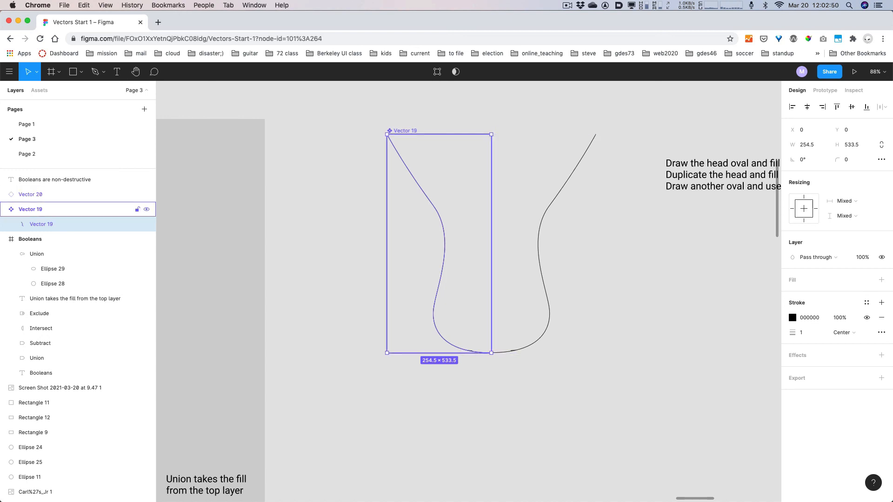
key(super)
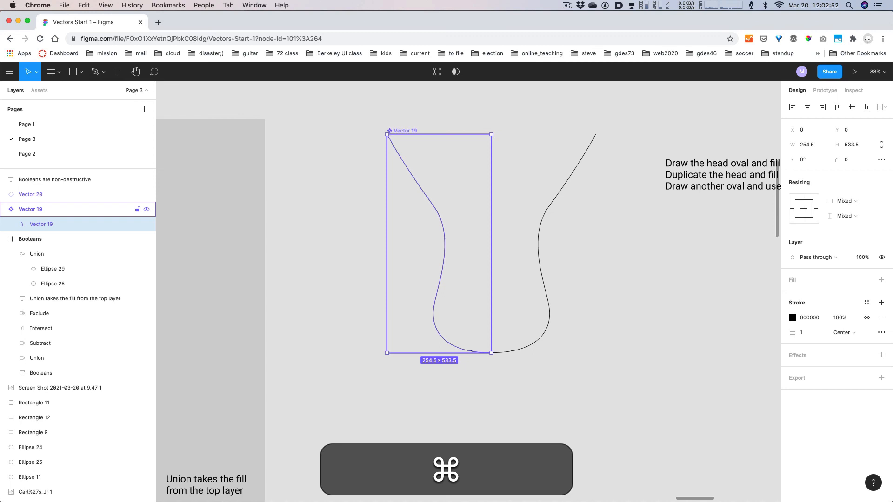
- Draw a thin black boot-like freehand outline with the Pencil below the Cartman drawings
scroll(438, 253, down, 10)
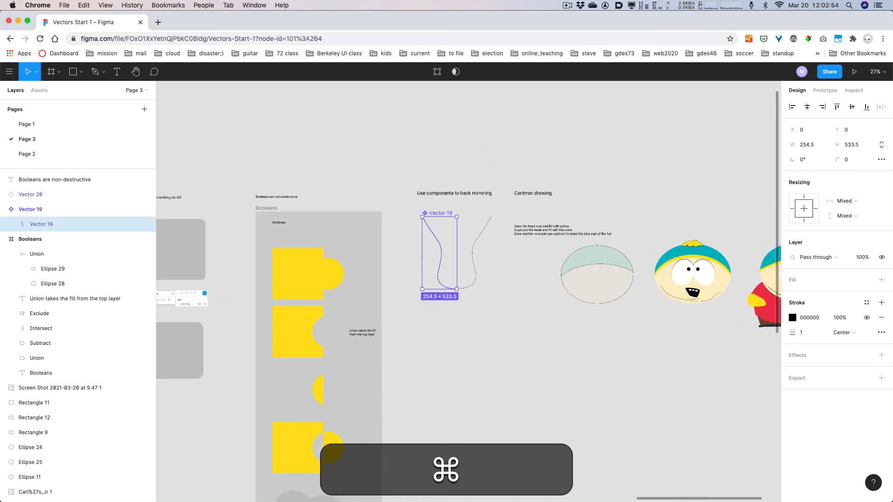
scroll(511, 278, up, 3)
drag(511, 278, 316, 280)
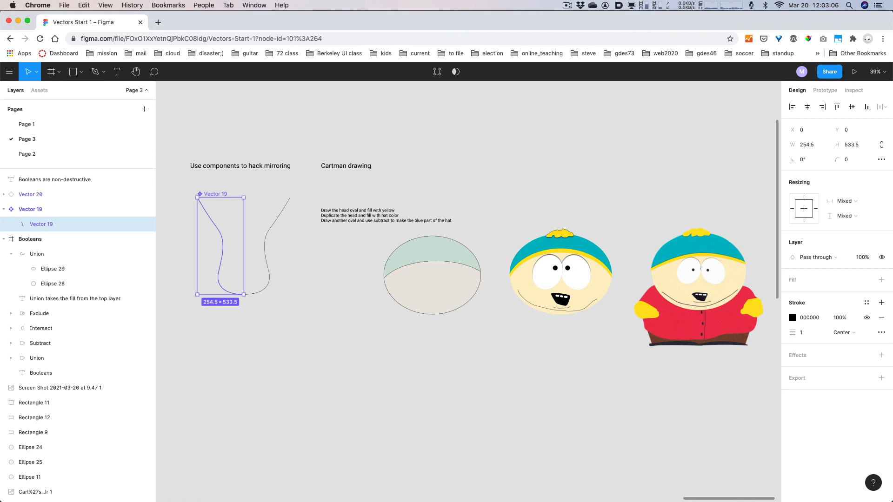
click(81, 71)
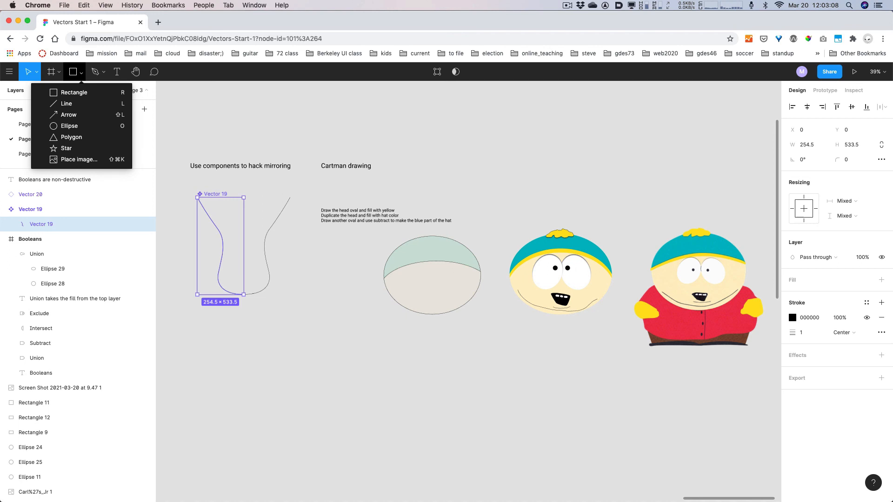
click(81, 71)
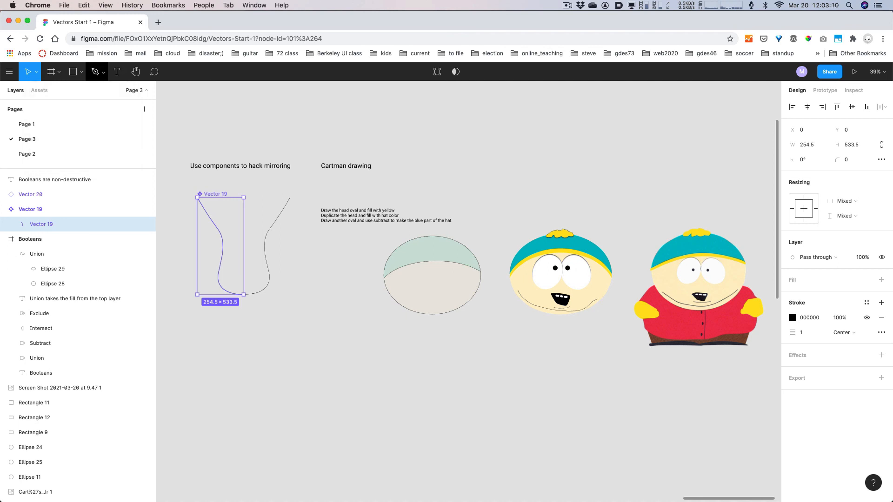
click(103, 71)
click(82, 103)
mouse_move(468, 391)
mouse_down()
mouse_move(501, 445)
mouse_move(398, 377)
mouse_move(506, 374)
mouse_up()
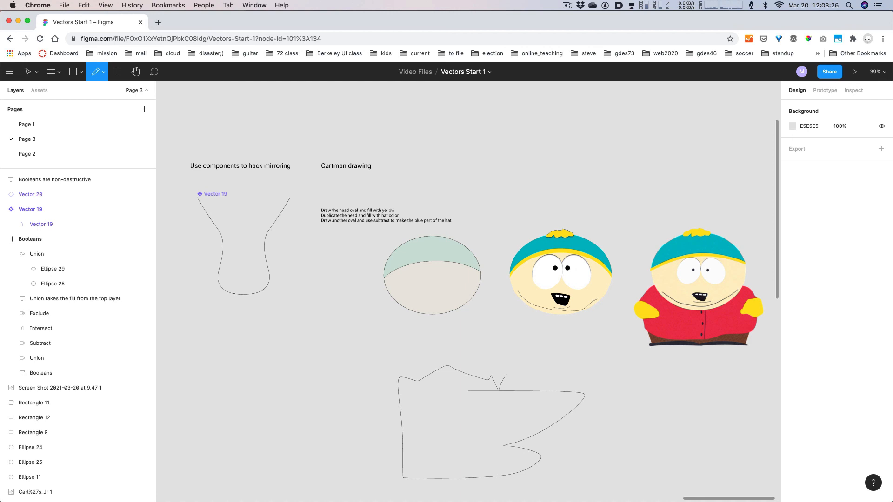
- Give freehand outline Vector 21 a 21-weight stroke in red E31E1E
click(104, 71)
click(95, 104)
key(Escape)
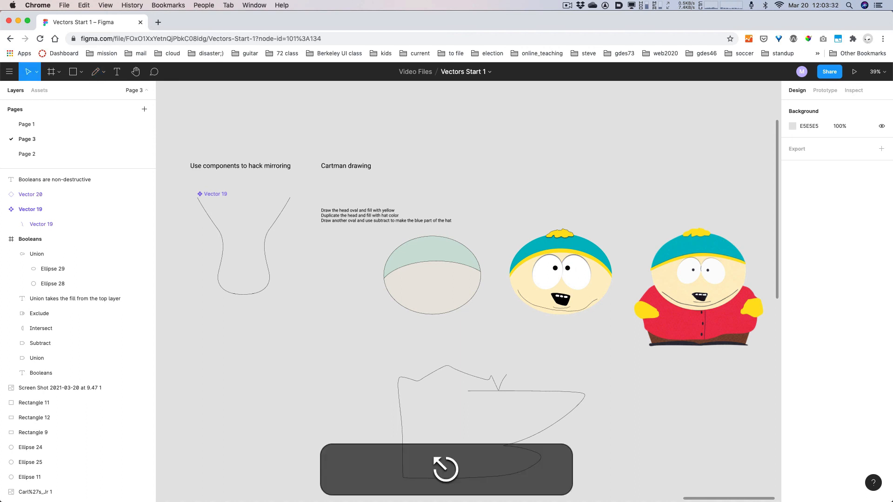
click(499, 390)
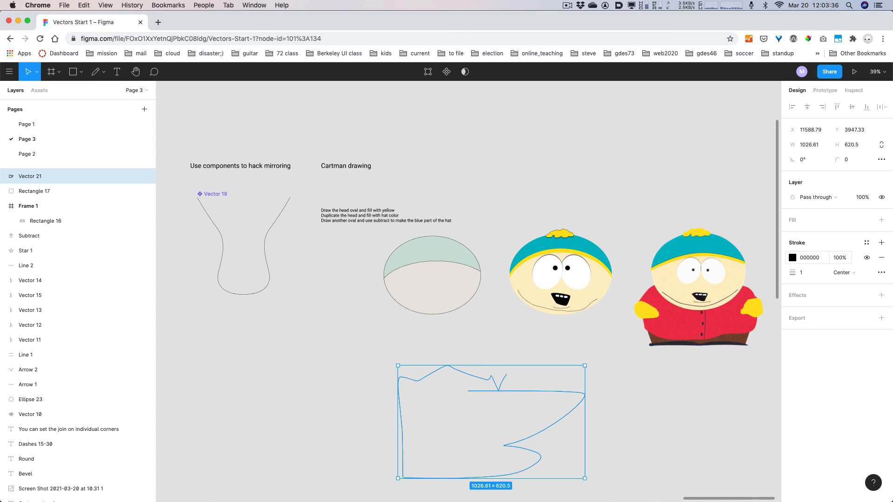
click(802, 273)
key(shift)
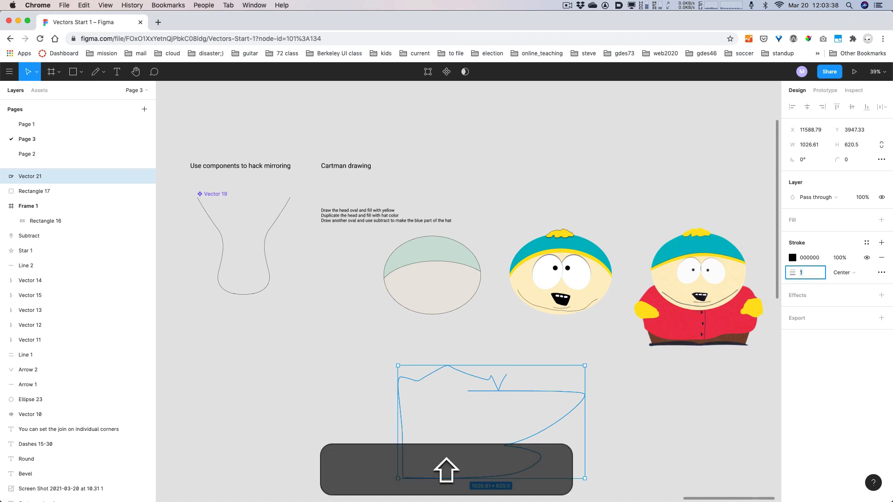
key(shift+Up)
key(shift+Up)
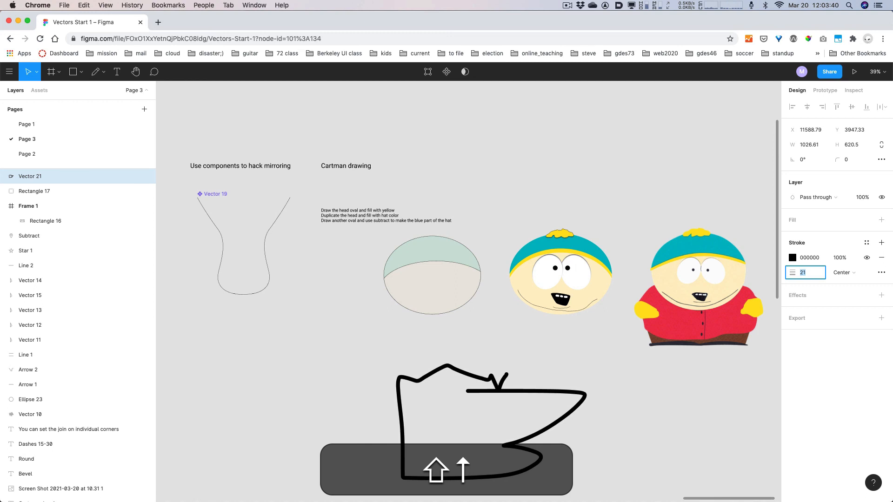
click(792, 257)
click(767, 282)
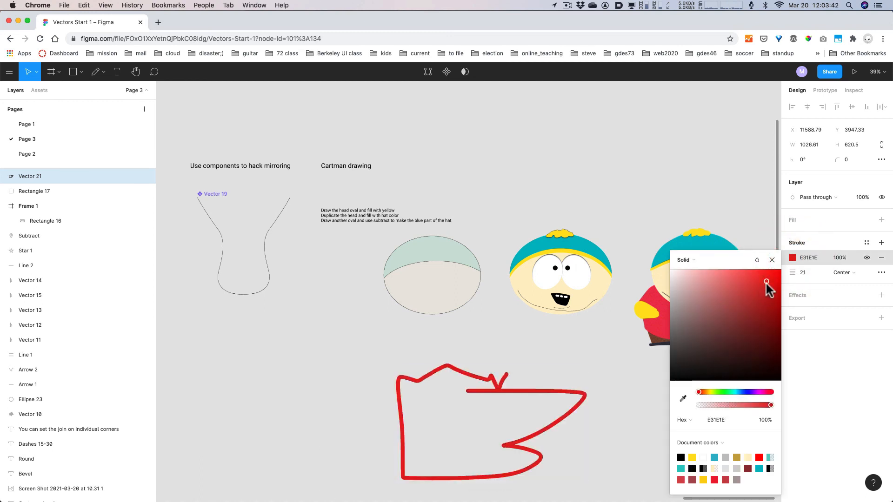
click(772, 260)
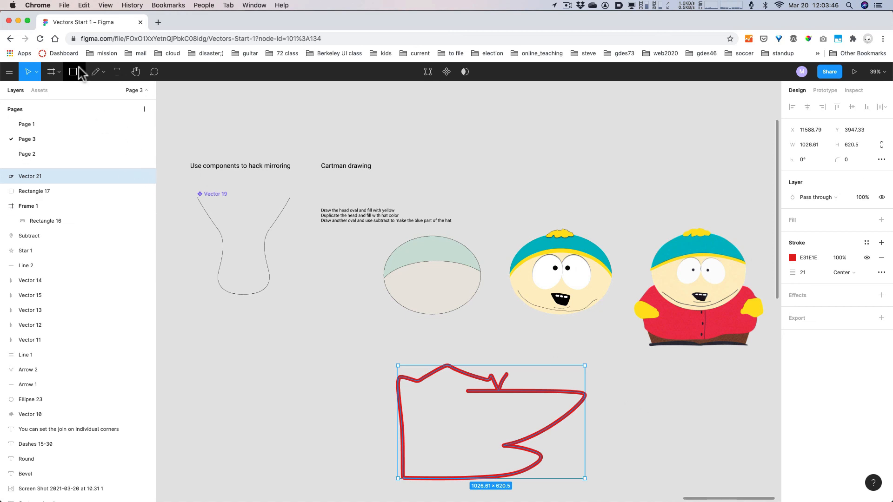
click(95, 72)
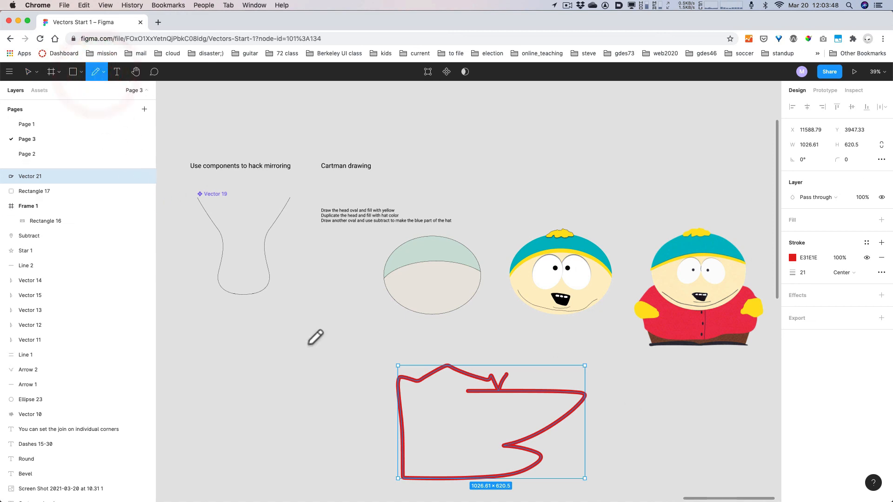
- Draw a red wavy squiggle left of the boot outline, then zoom to fit everything
mouse_move(307, 343)
mouse_down()
mouse_move(285, 429)
mouse_move(293, 457)
mouse_up()
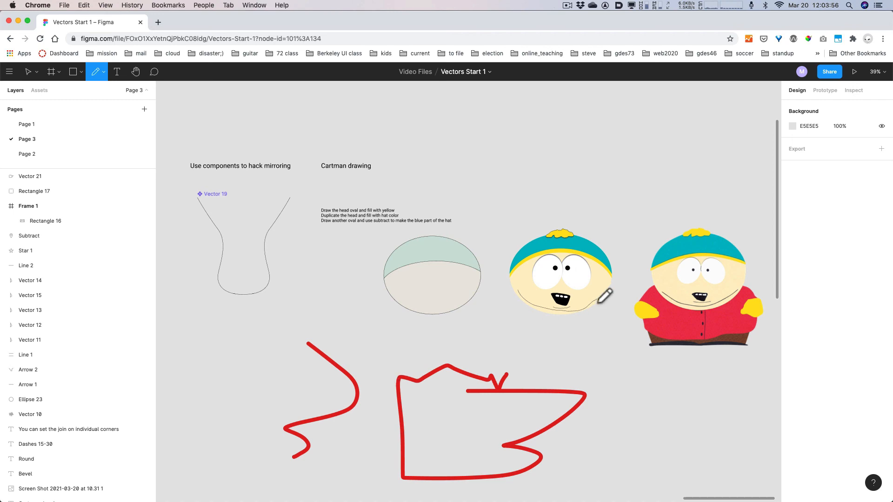
key(alt+super+8)
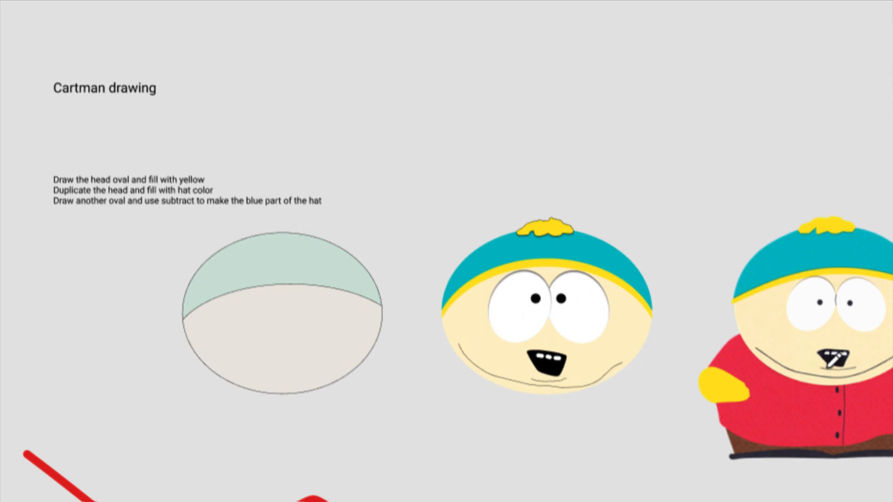
key(alt+super+8)
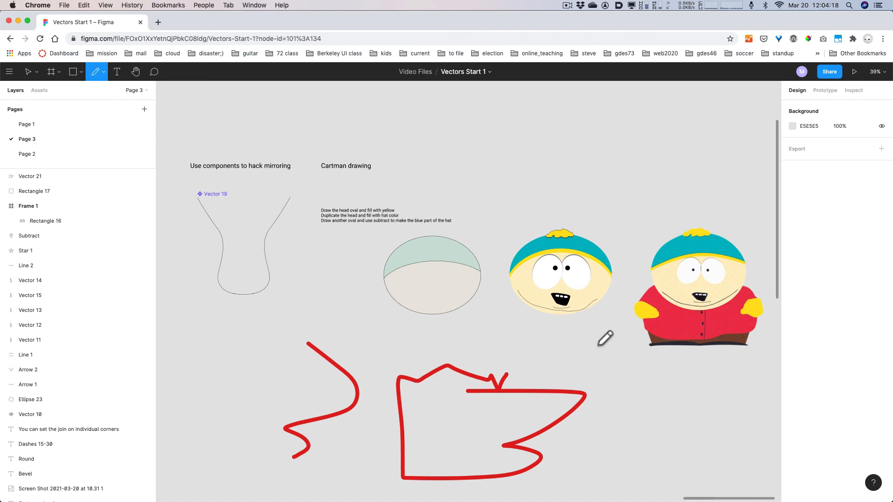
key(alt+super+8)
key(alt+super+8)
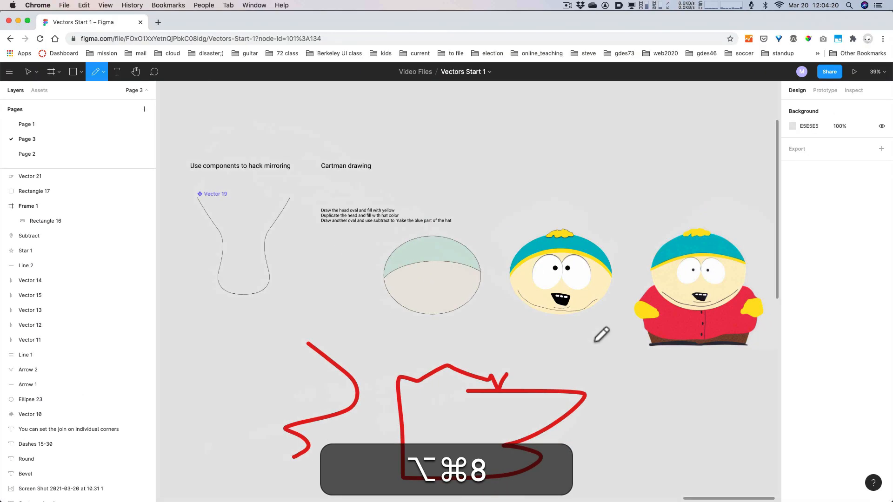
key(shift+1)
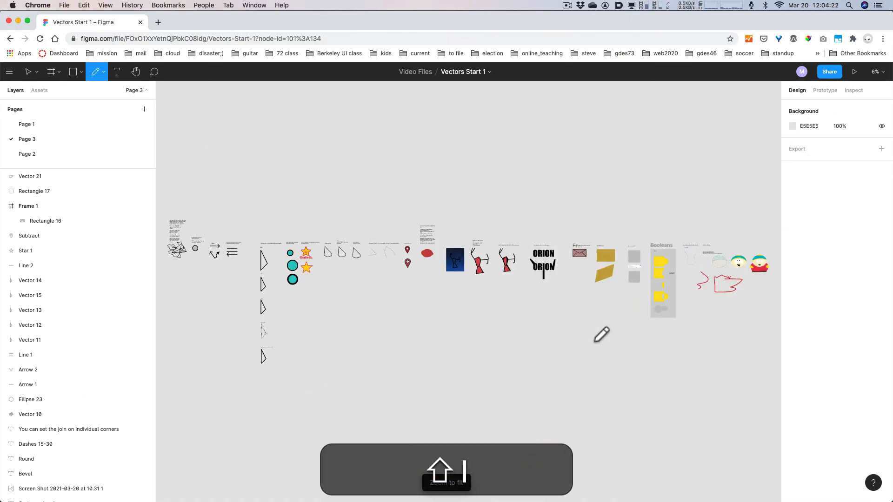